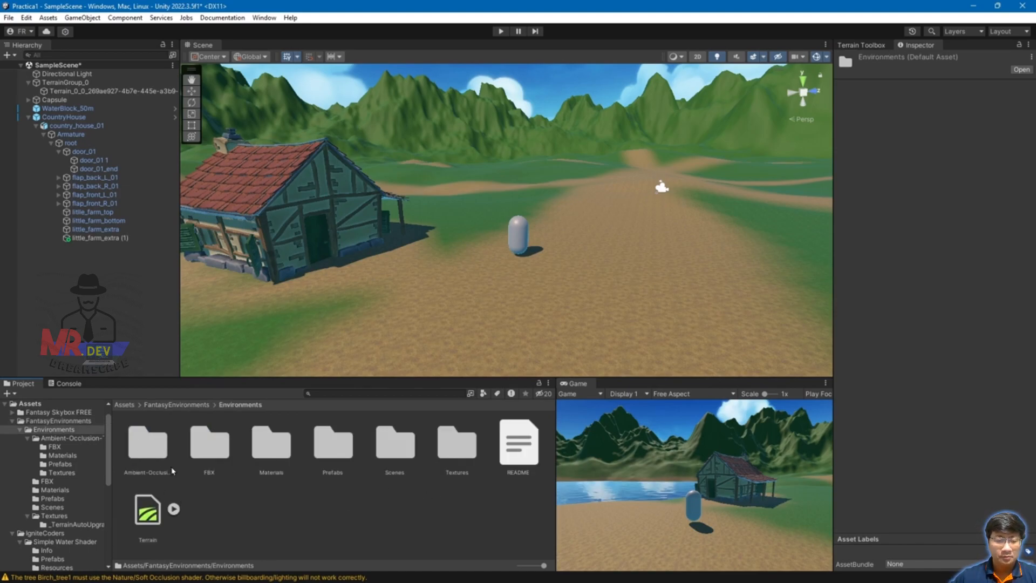
Step: Open Ambient-Occlusion-Trees > Prefabs and preview Birch_tree2, Deciduous_tree1, Oak_tree1, then Birch_tree1
{"action": "double_click", "coordinate": [139, 452]}
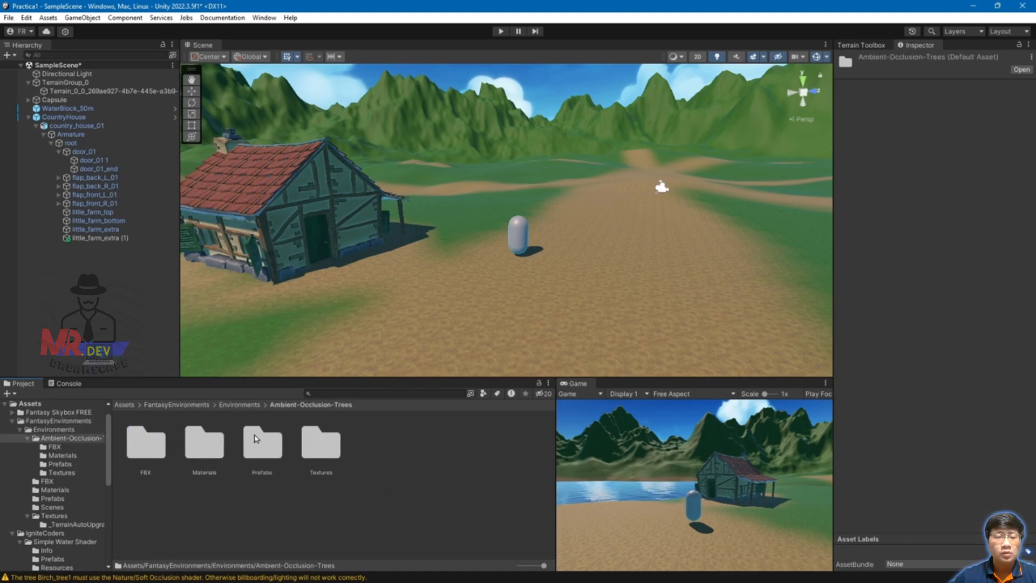
{"action": "double_click", "coordinate": [276, 446]}
{"action": "left_click", "coordinate": [205, 443]}
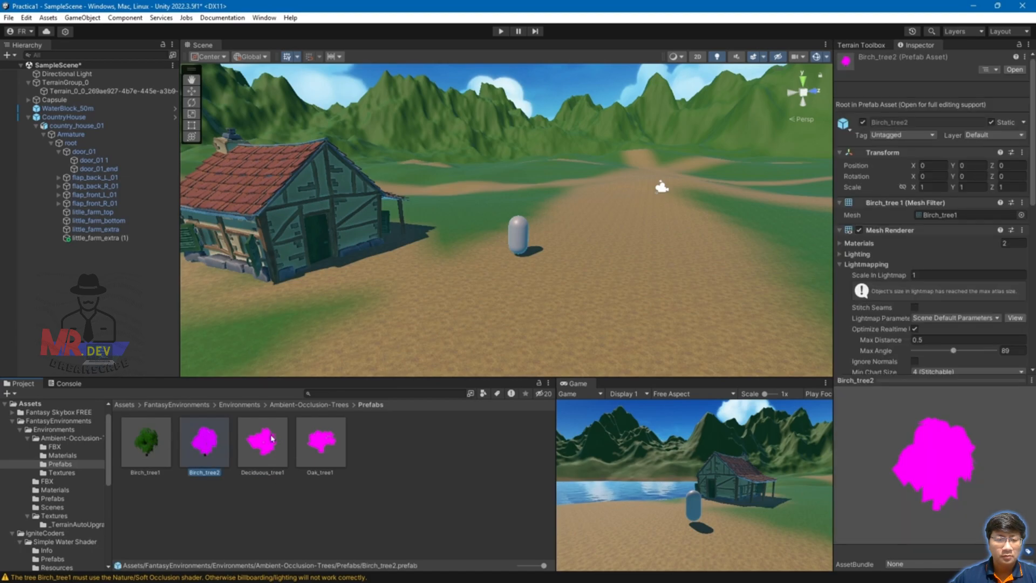
{"action": "left_click", "coordinate": [279, 439]}
{"action": "left_click", "coordinate": [321, 440]}
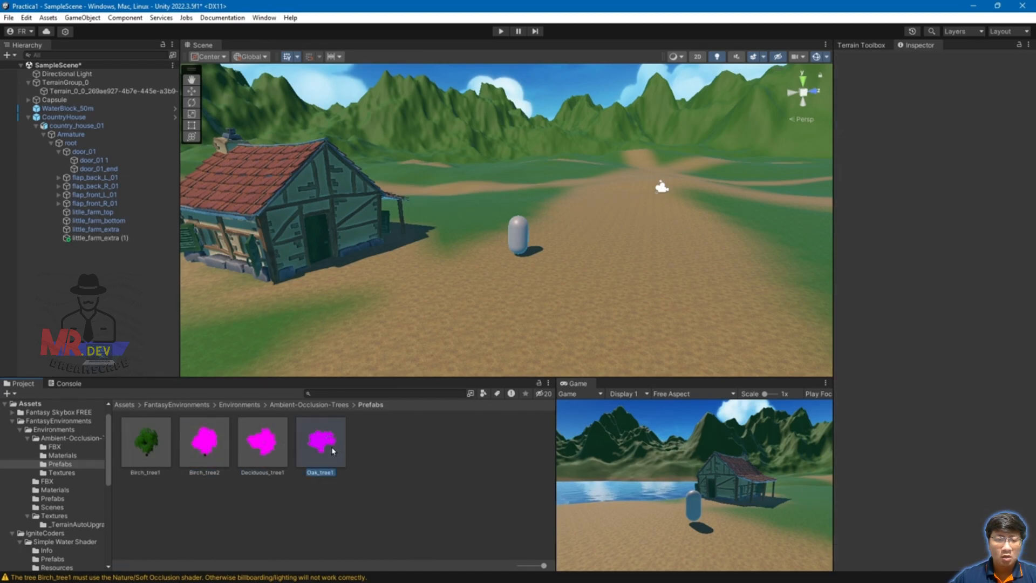
{"action": "left_click", "coordinate": [198, 443]}
{"action": "left_click", "coordinate": [146, 443]}
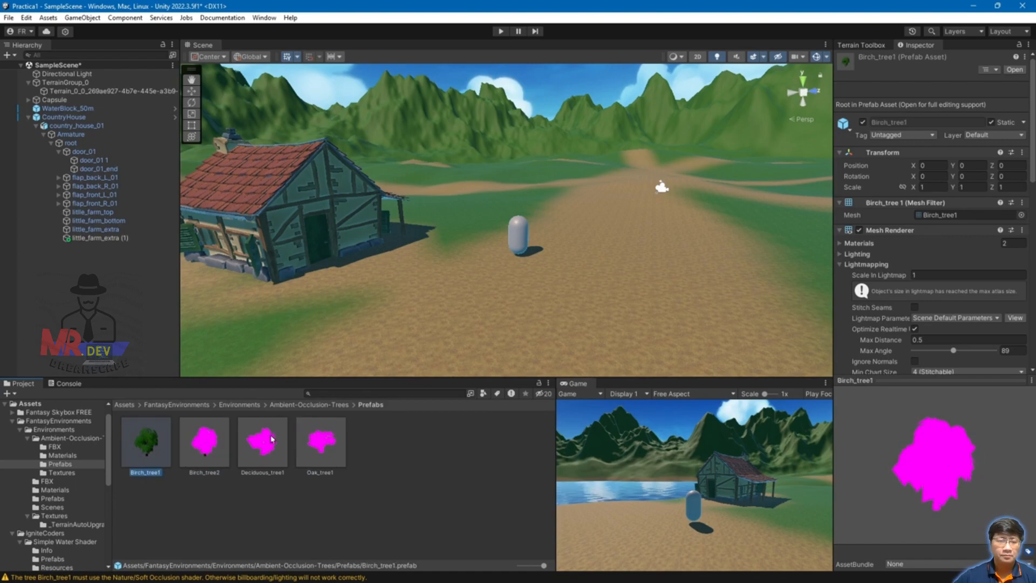
Step: Place a Birch_tree1 beside the house, frame it, and review the prefab's materials in the Inspector
{"action": "left_click_drag", "start_coordinate": [686, 376], "coordinate": [686, 393]}
{"action": "left_click_drag", "start_coordinate": [146, 459], "coordinate": [581, 266]}
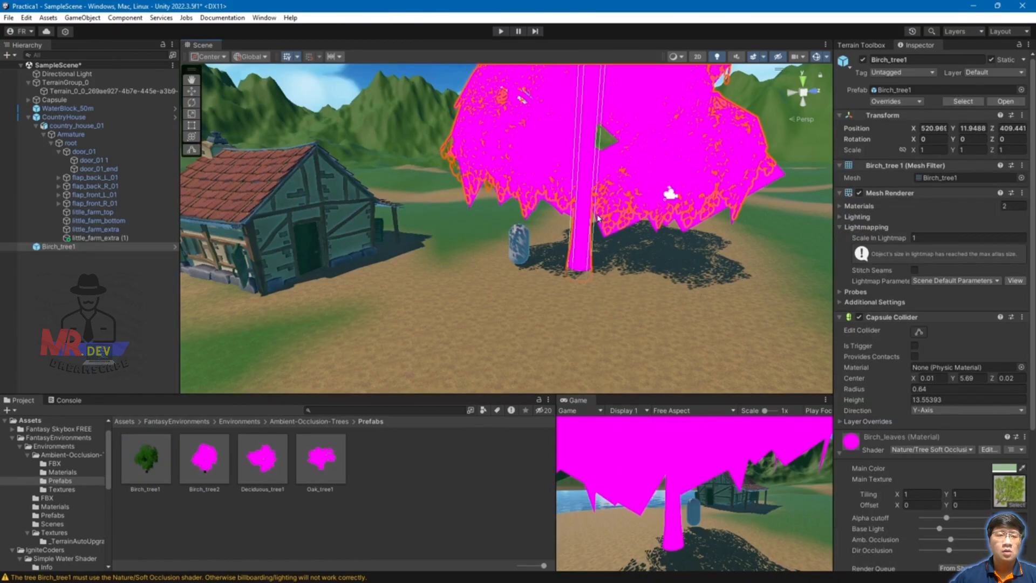
{"action": "key", "text": "f"}
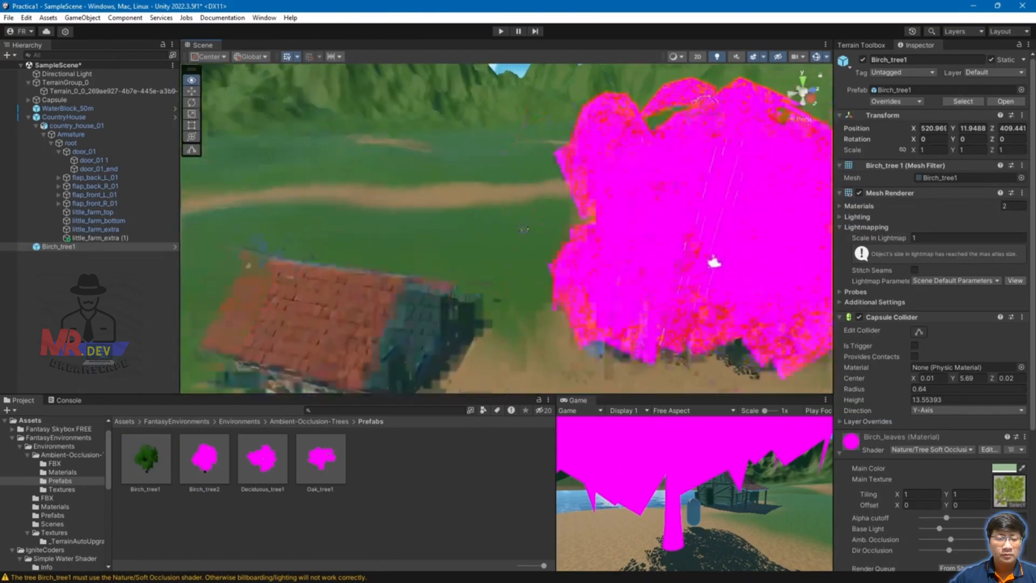
{"action": "scroll", "coordinate": [493, 253], "scroll_direction": "up", "scroll_amount": 3}
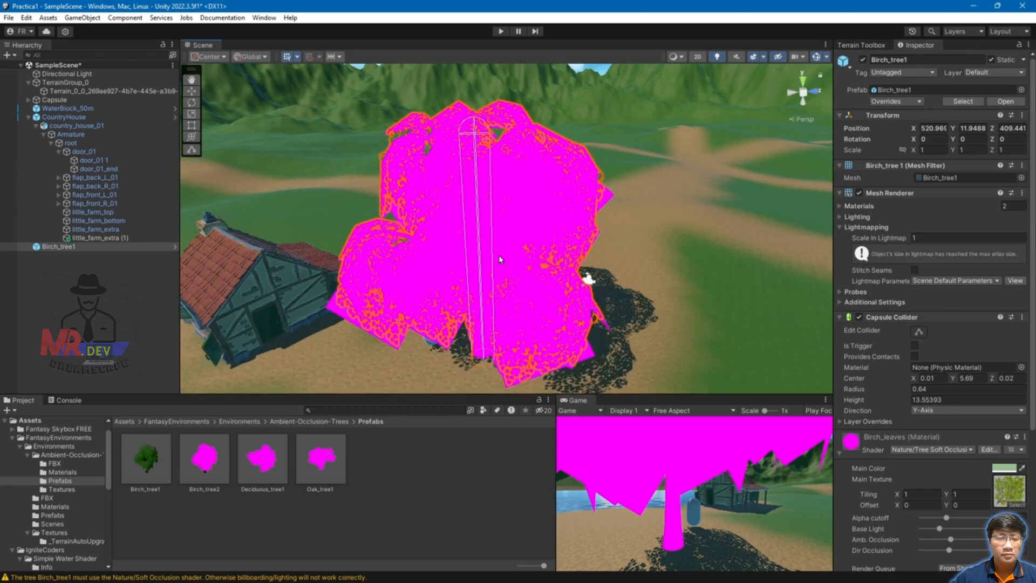
{"action": "left_click", "coordinate": [147, 461]}
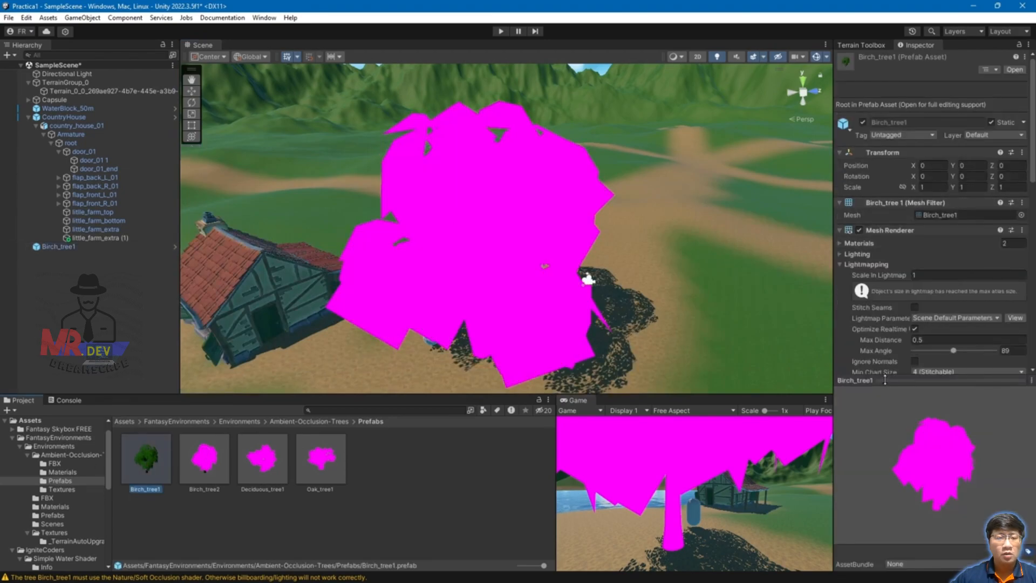
{"action": "scroll", "coordinate": [926, 340], "scroll_direction": "down", "scroll_amount": 5}
{"action": "scroll", "coordinate": [915, 344], "scroll_direction": "down", "scroll_amount": 3}
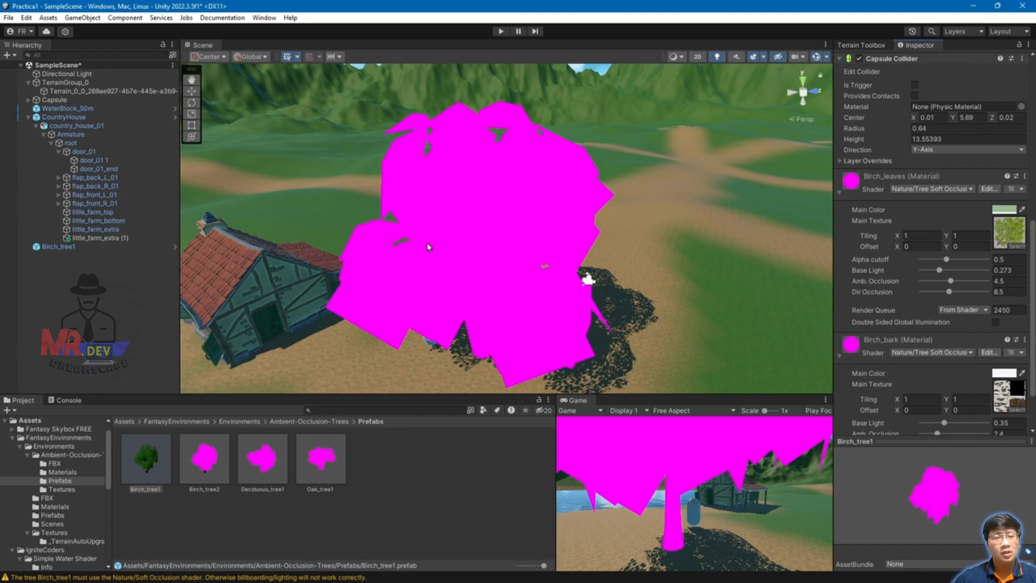
Step: Locate the Birch_leaves and Birch_bark textures in Textures and list the Birch_leaves shader options
{"action": "left_click", "coordinate": [1012, 233]}
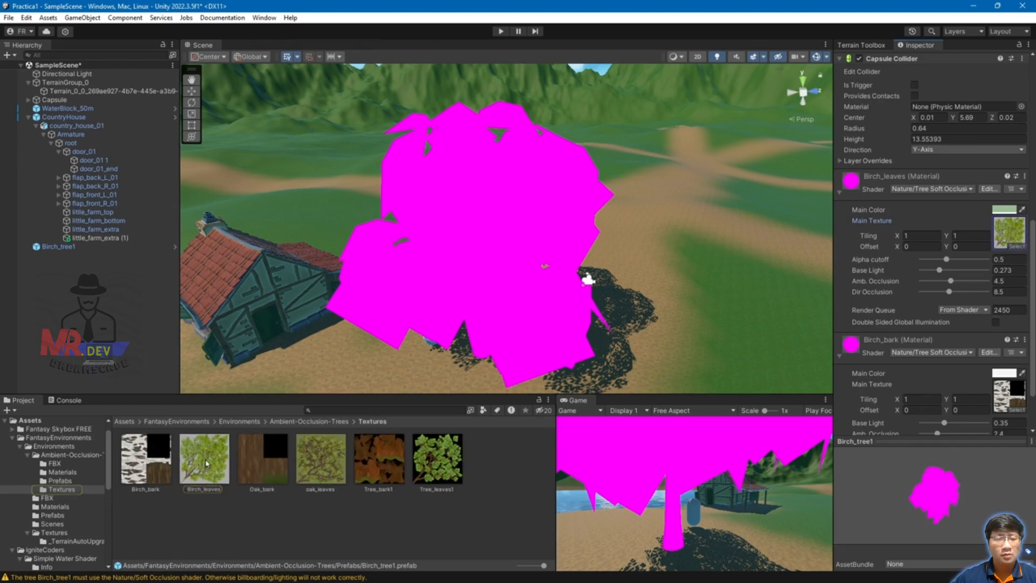
{"action": "left_click", "coordinate": [1012, 395]}
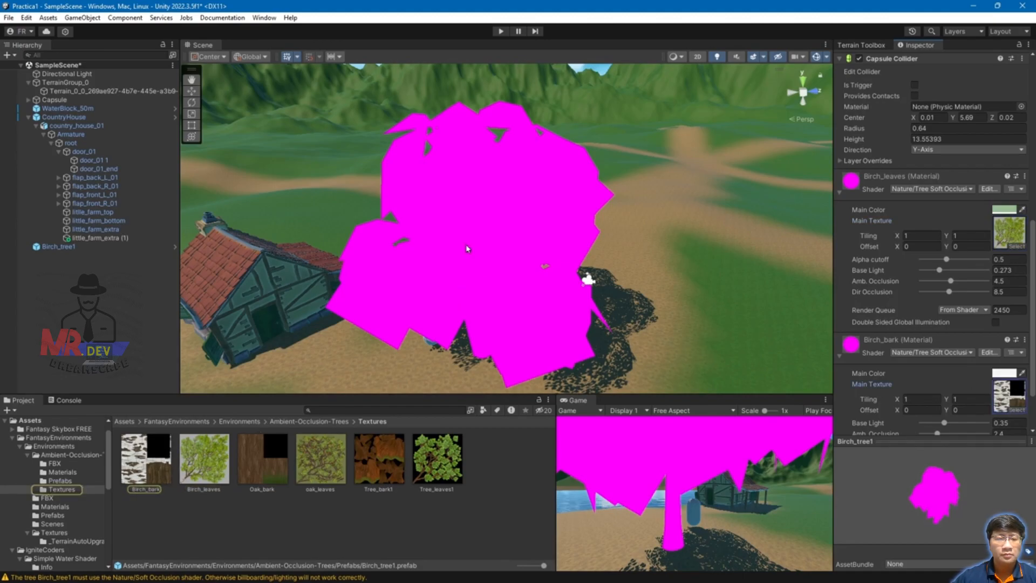
{"action": "left_click", "coordinate": [1020, 241]}
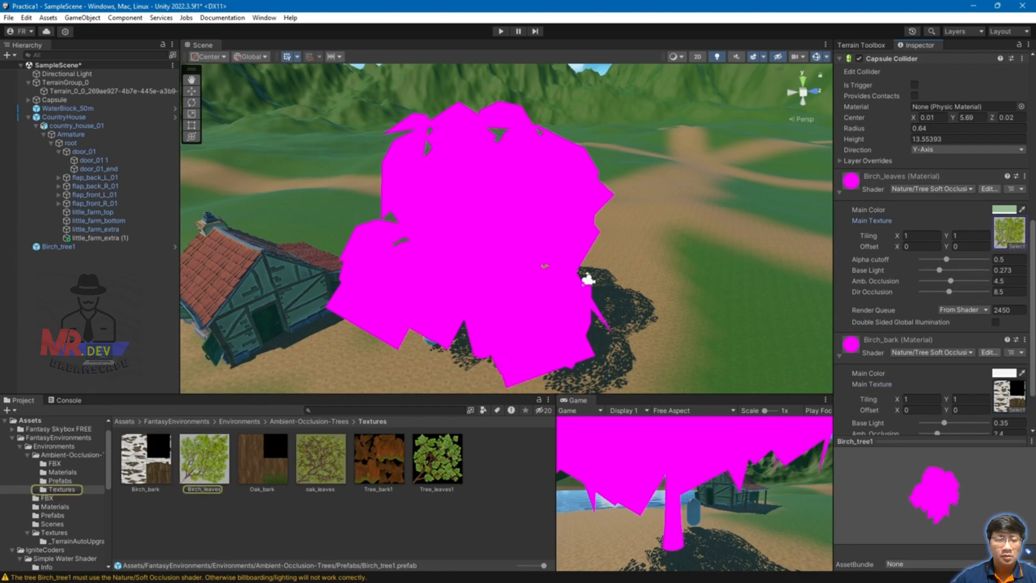
{"action": "left_click", "coordinate": [966, 189]}
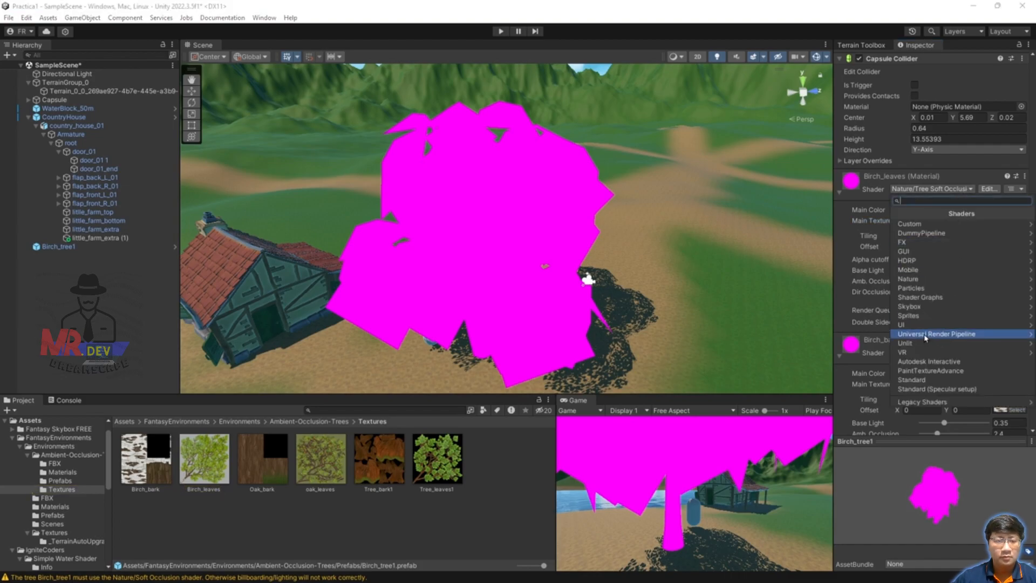
Step: Switch Birch_leaves to URP Simple Lit with the Birch_leaves texture as Base Map and Alpha Clipping on
{"action": "left_click", "coordinate": [971, 334]}
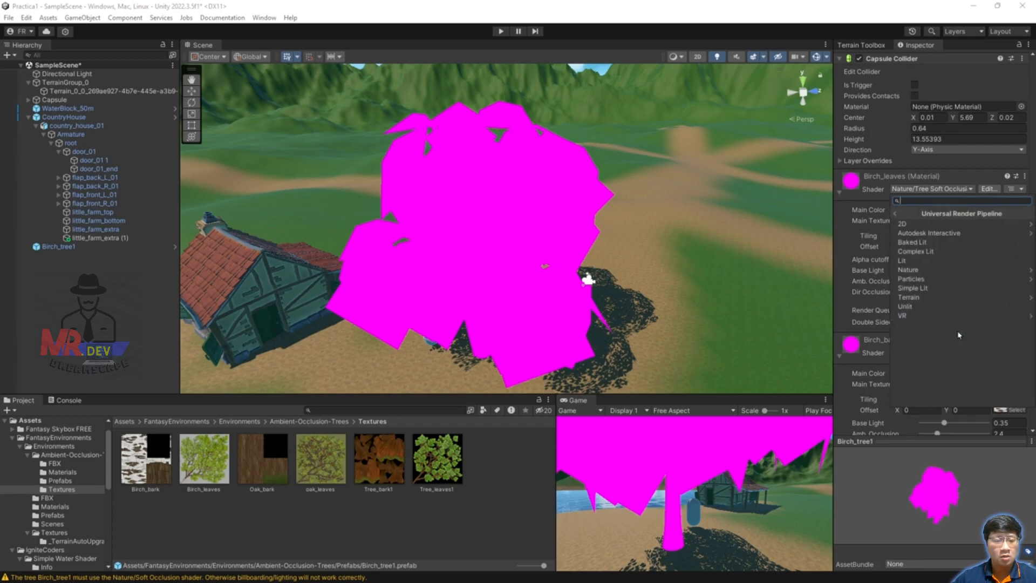
{"action": "left_click", "coordinate": [914, 289]}
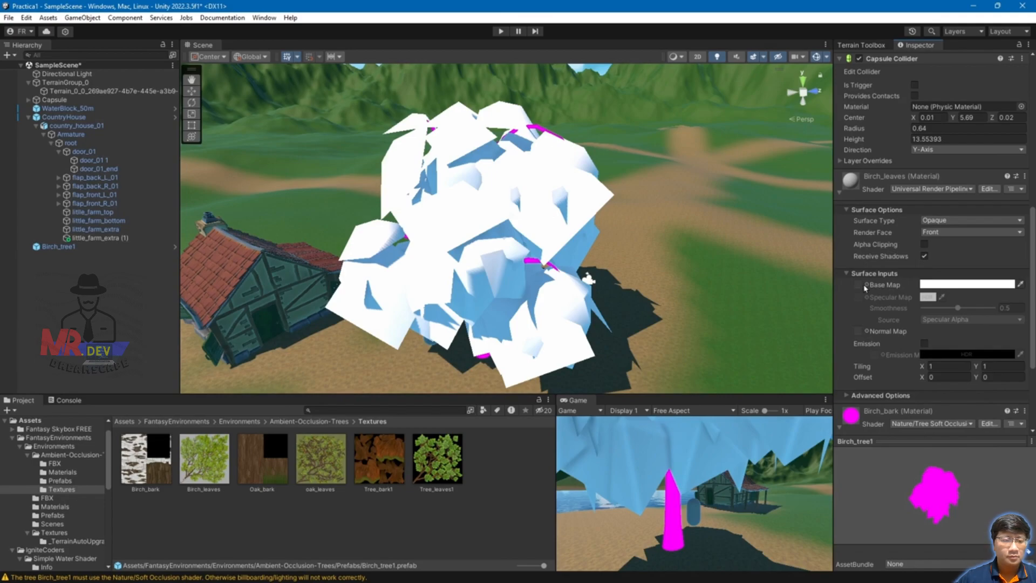
{"action": "left_click_drag", "start_coordinate": [198, 458], "coordinate": [858, 285]}
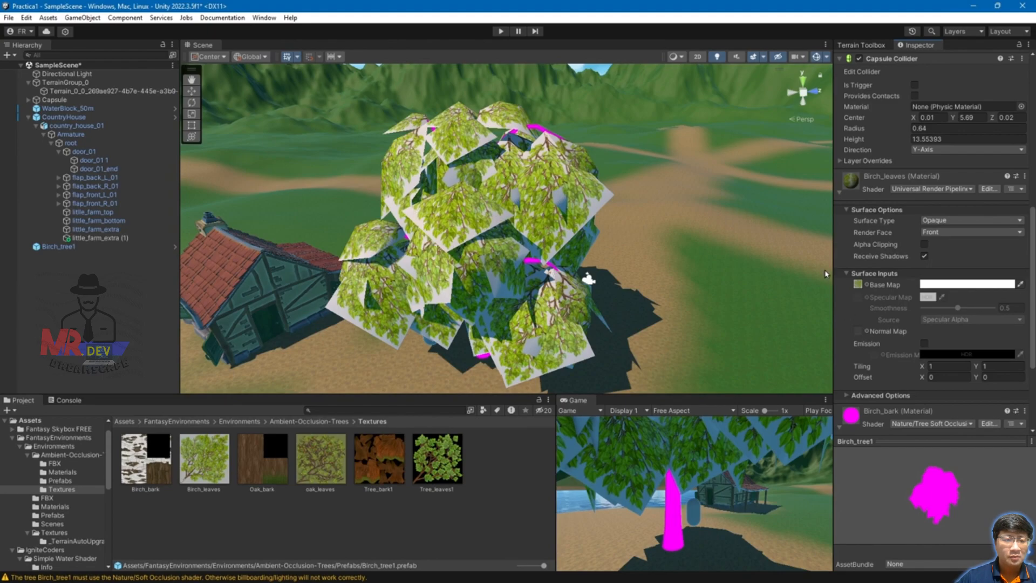
{"action": "scroll", "coordinate": [908, 312], "scroll_direction": "down", "scroll_amount": 3}
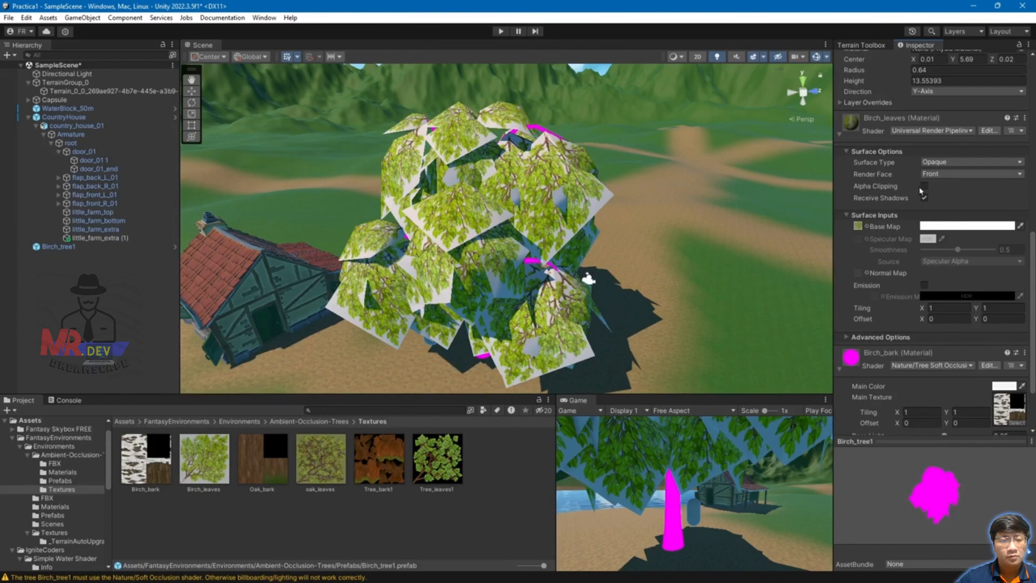
{"action": "left_click", "coordinate": [924, 187]}
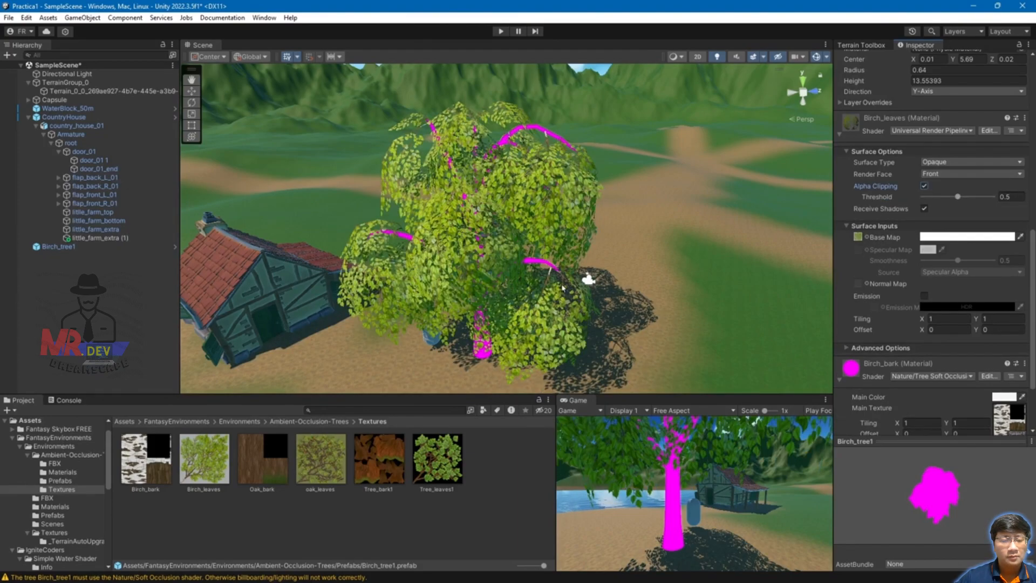
{"action": "left_click_drag", "start_coordinate": [528, 306], "coordinate": [481, 295], "text": "alt"}
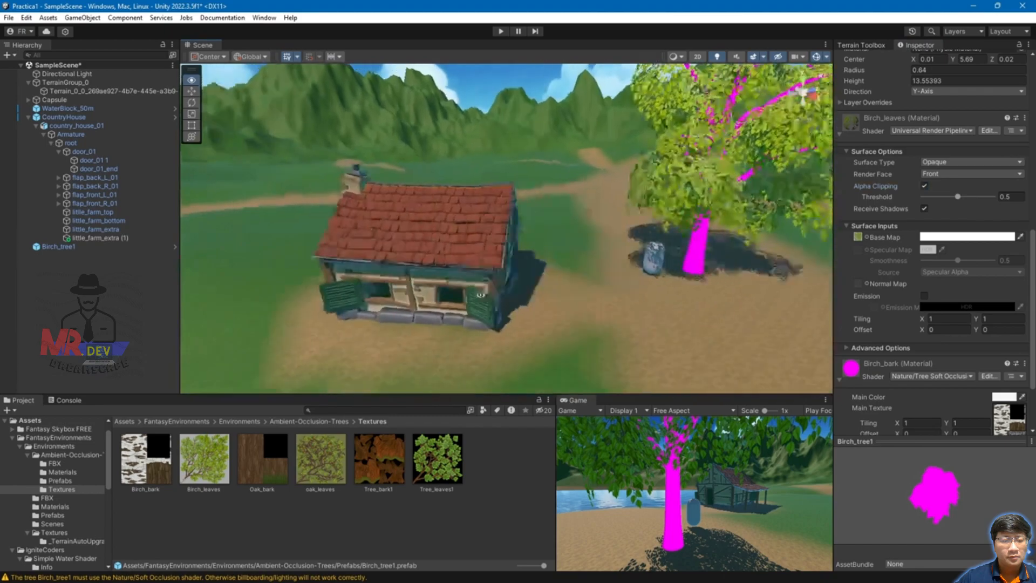
{"action": "key", "text": "f"}
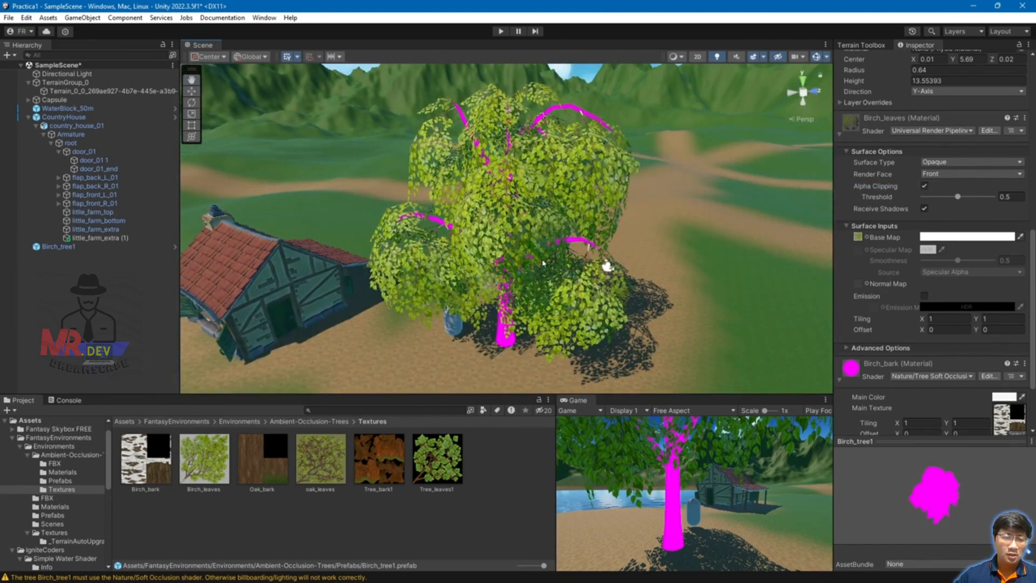
{"action": "scroll", "coordinate": [917, 291], "scroll_direction": "down", "scroll_amount": 2}
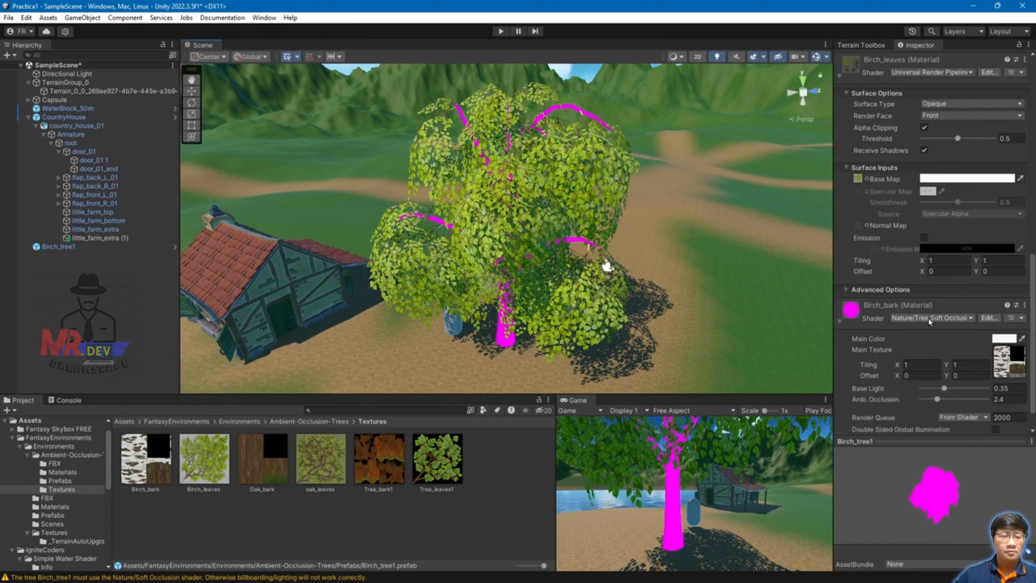
Step: Switch Birch_bark to URP Simple Lit with the Birch_bark texture as Base Map, leaving Alpha Clipping off
{"action": "left_click", "coordinate": [930, 320]}
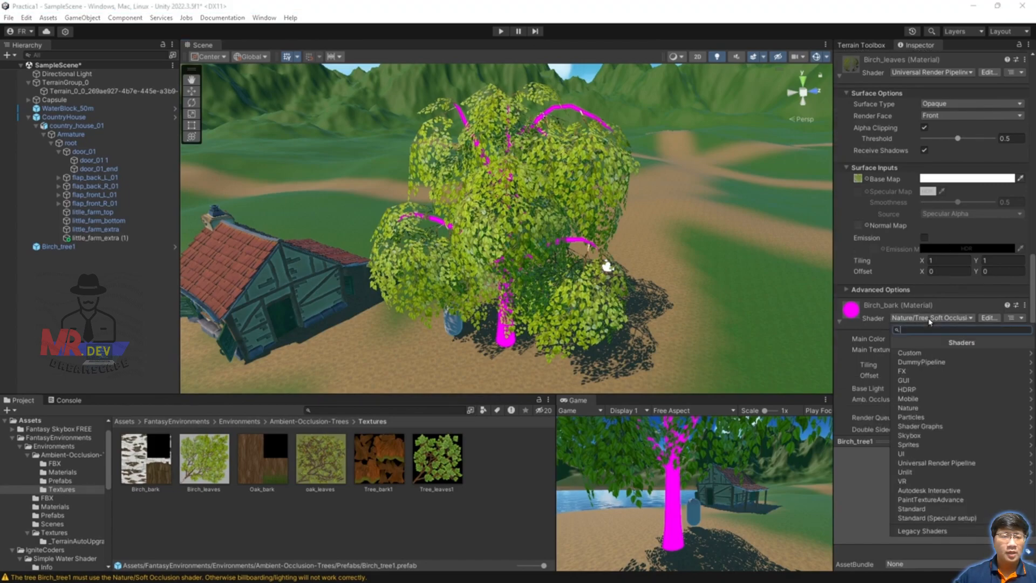
{"action": "left_click", "coordinate": [947, 464]}
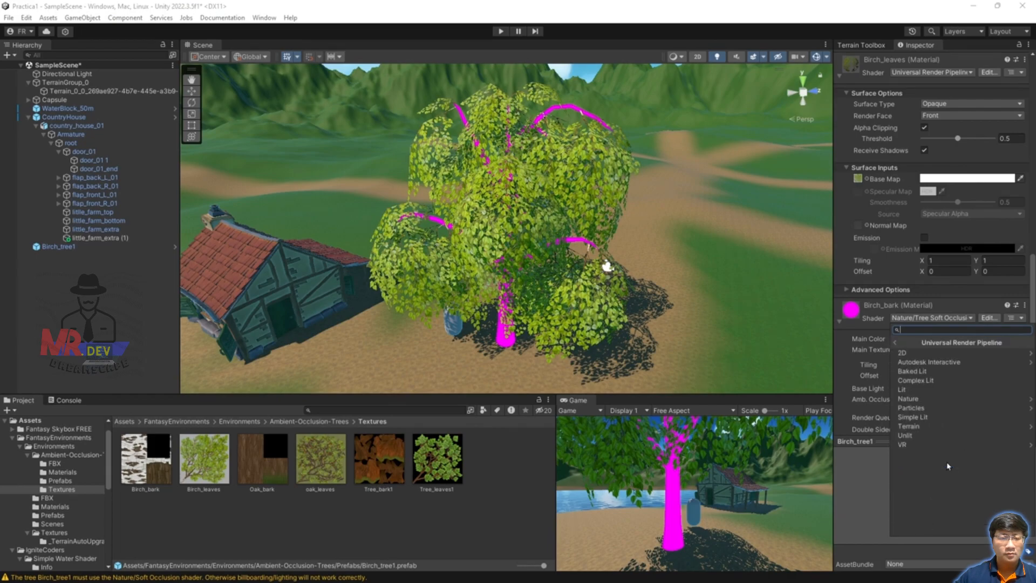
{"action": "left_click", "coordinate": [935, 420]}
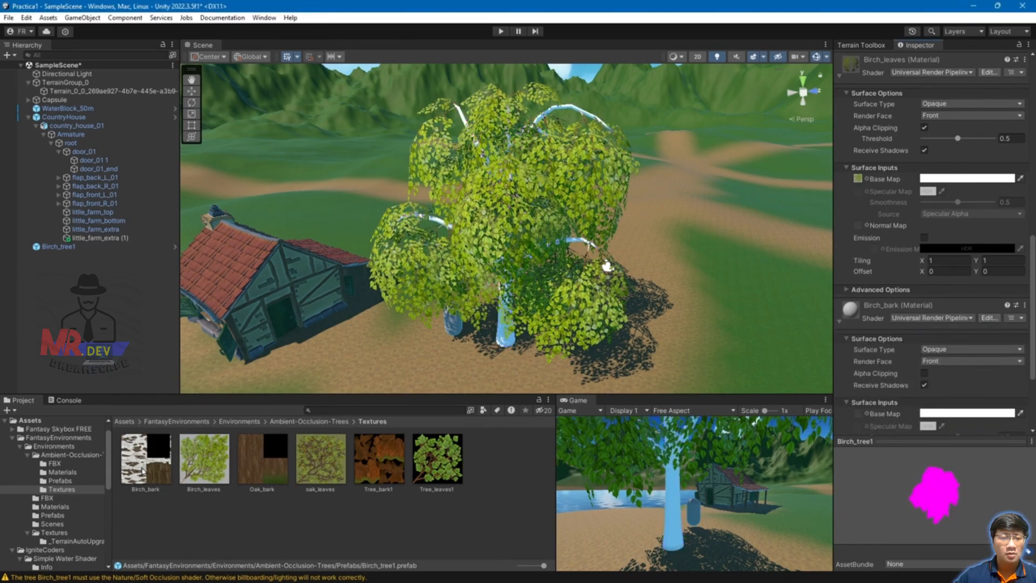
{"action": "left_click_drag", "start_coordinate": [141, 459], "coordinate": [860, 295]}
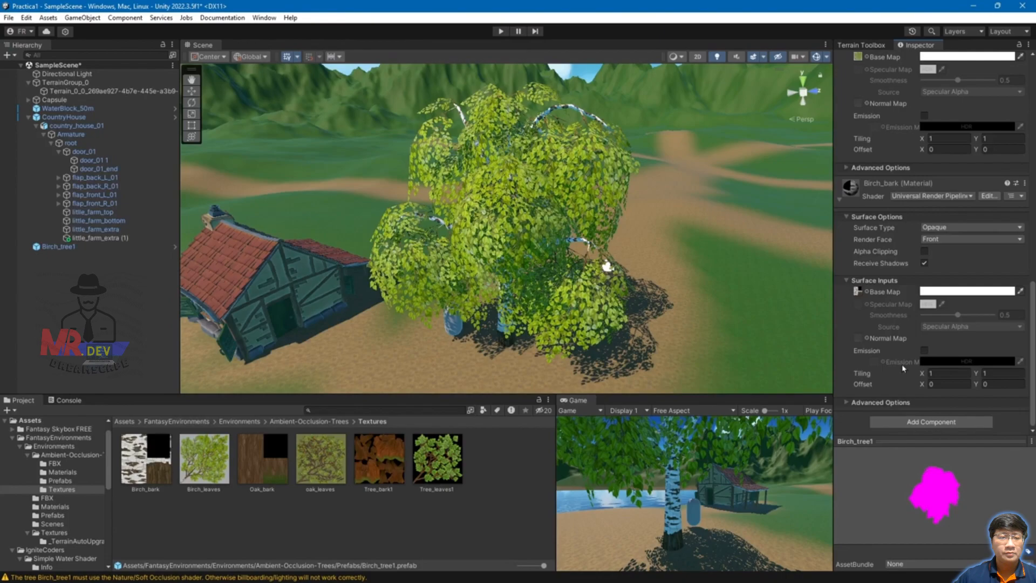
{"action": "left_click", "coordinate": [924, 251]}
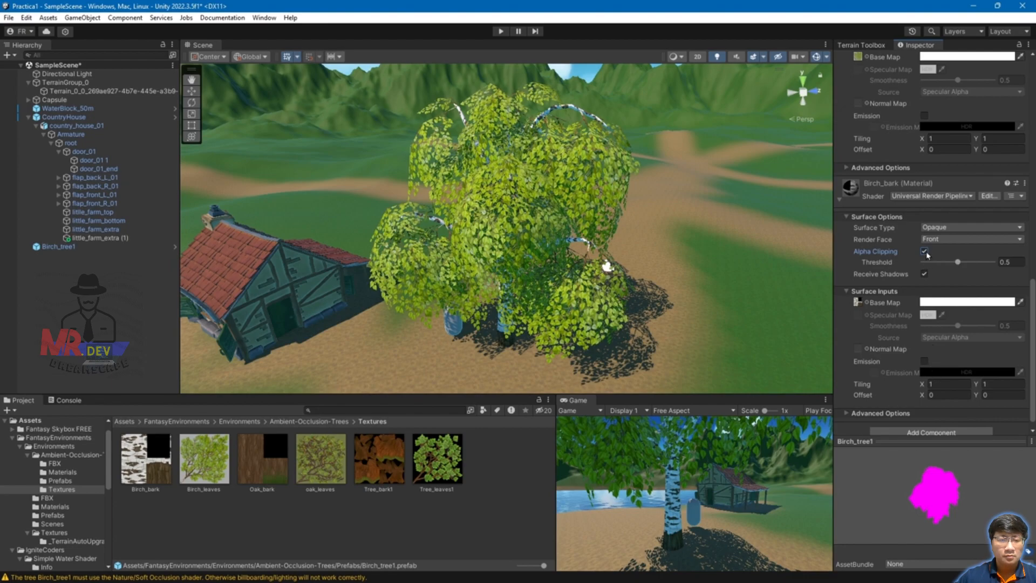
{"action": "left_click", "coordinate": [925, 251]}
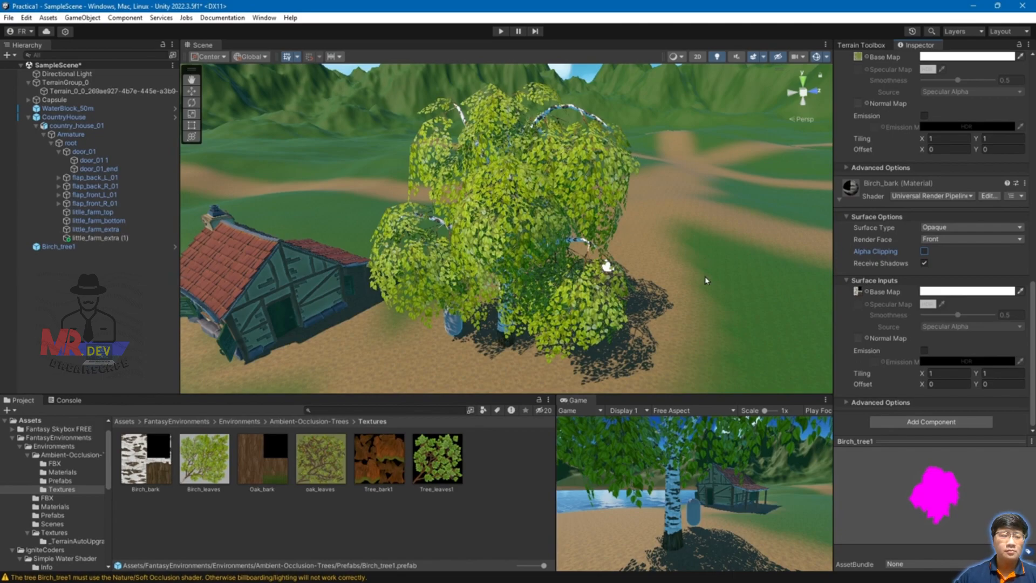
Step: Browse back to Ambient-Occlusion-Trees > Prefabs and select Birch_tree2
{"action": "left_click_drag", "start_coordinate": [645, 306], "coordinate": [707, 292], "text": "alt"}
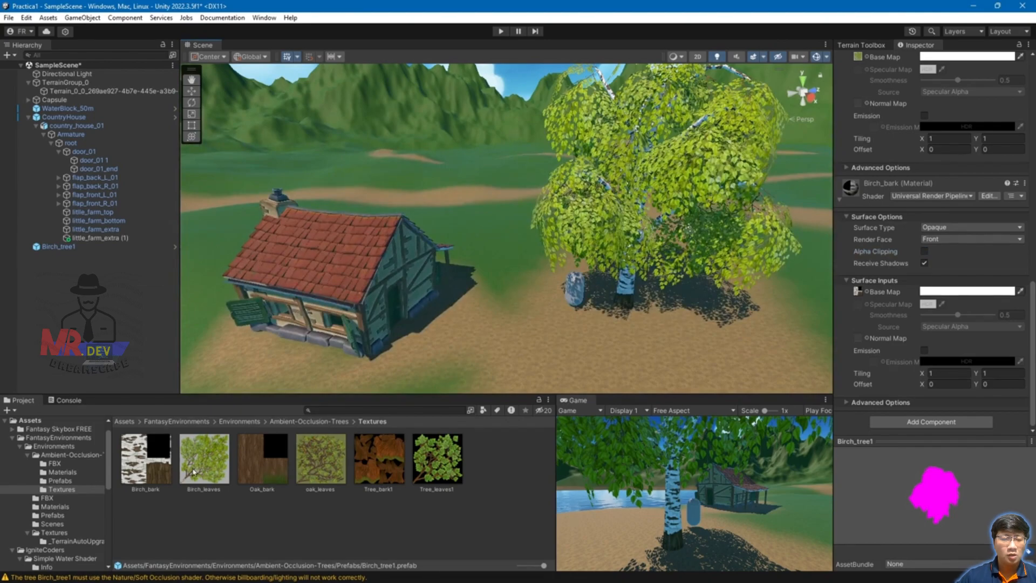
{"action": "left_click", "coordinate": [153, 422]}
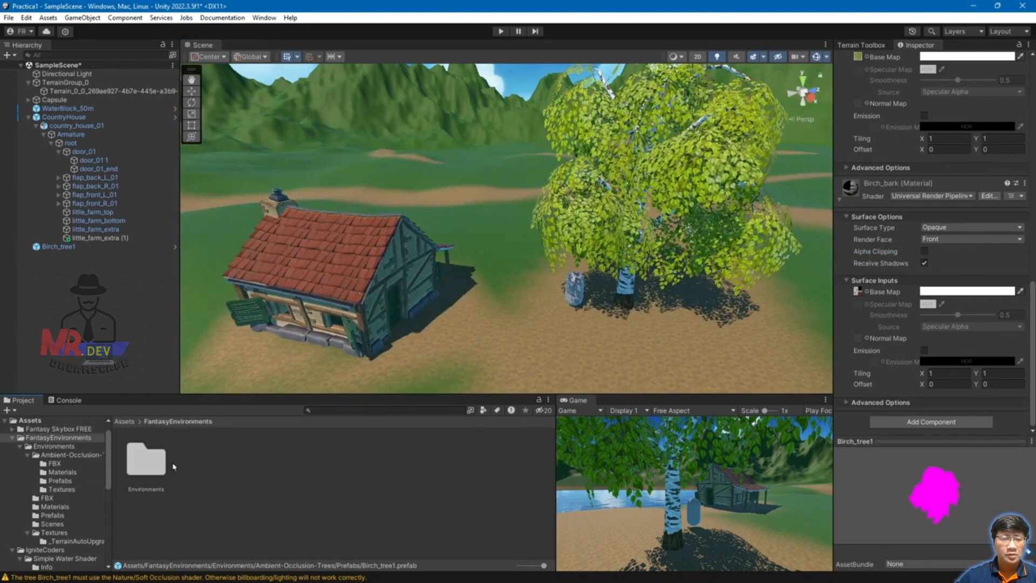
{"action": "left_click", "coordinate": [150, 469]}
{"action": "double_click", "coordinate": [154, 465]}
{"action": "double_click", "coordinate": [152, 463]}
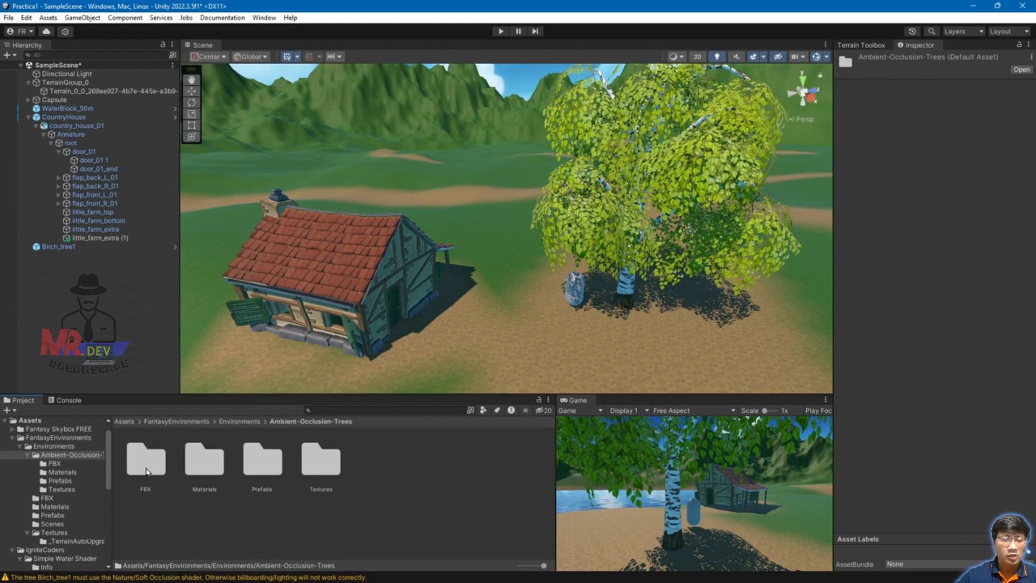
{"action": "double_click", "coordinate": [260, 463]}
{"action": "left_click", "coordinate": [208, 458]}
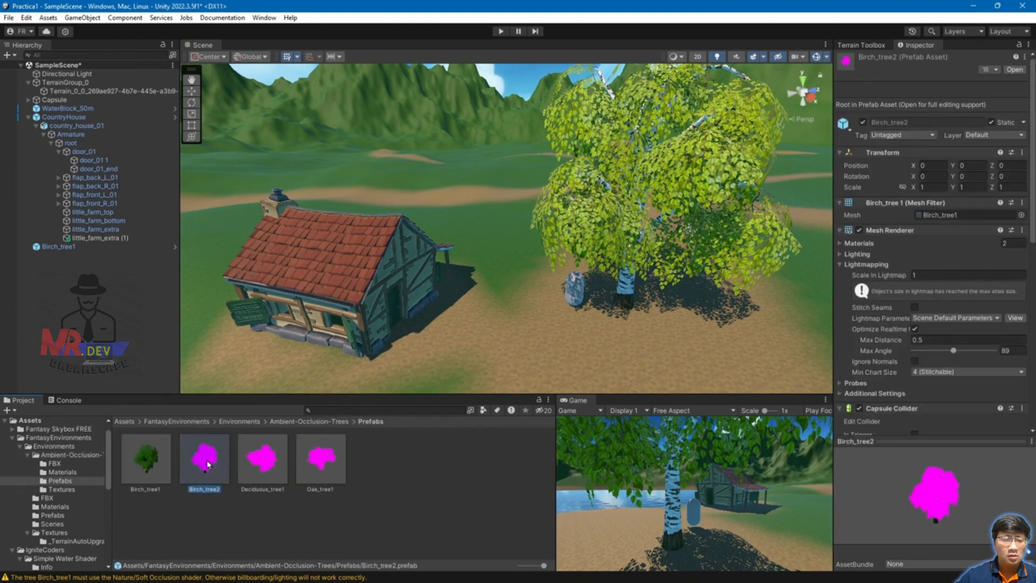
Step: Delete the birch tree from the scene, then place and remove another Birch_tree1
{"action": "left_click", "coordinate": [640, 270]}
{"action": "key", "text": "Delete"}
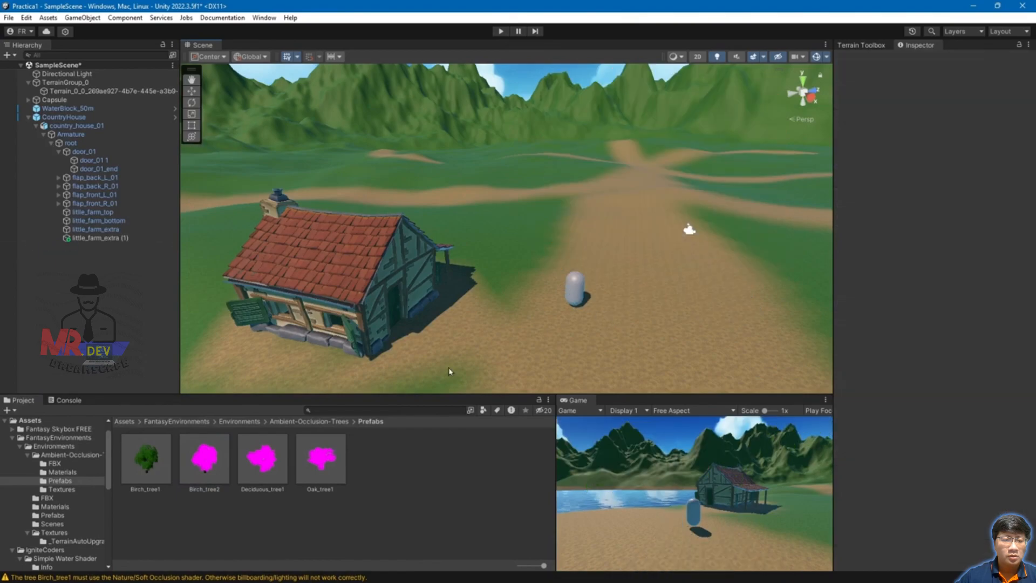
{"action": "left_click_drag", "start_coordinate": [145, 455], "coordinate": [568, 276]}
{"action": "key", "text": "Delete"}
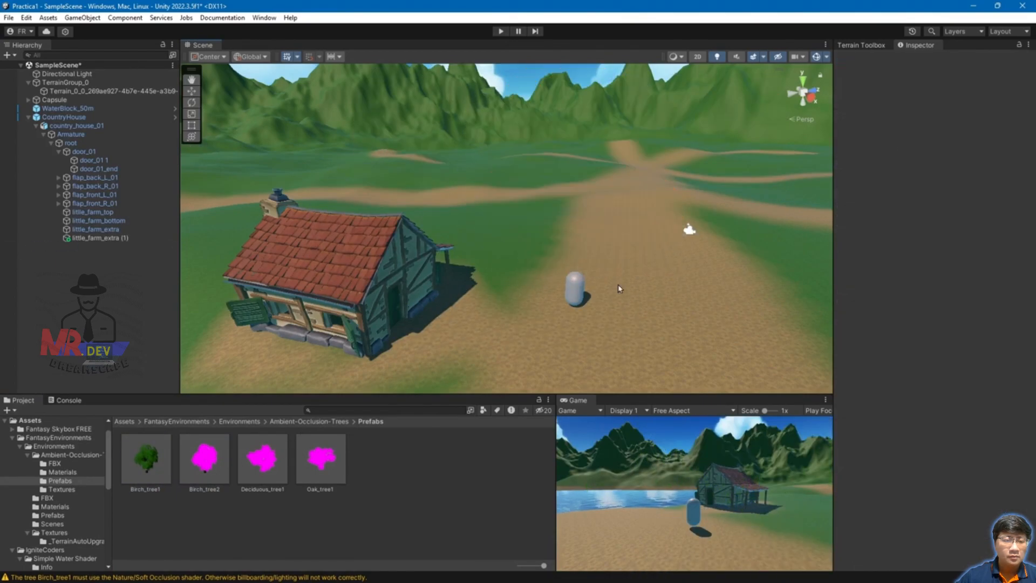
Step: Select Birch_tree2, expand its Birch_leaves 1 material and locate its leaf texture
{"action": "left_click", "coordinate": [195, 450]}
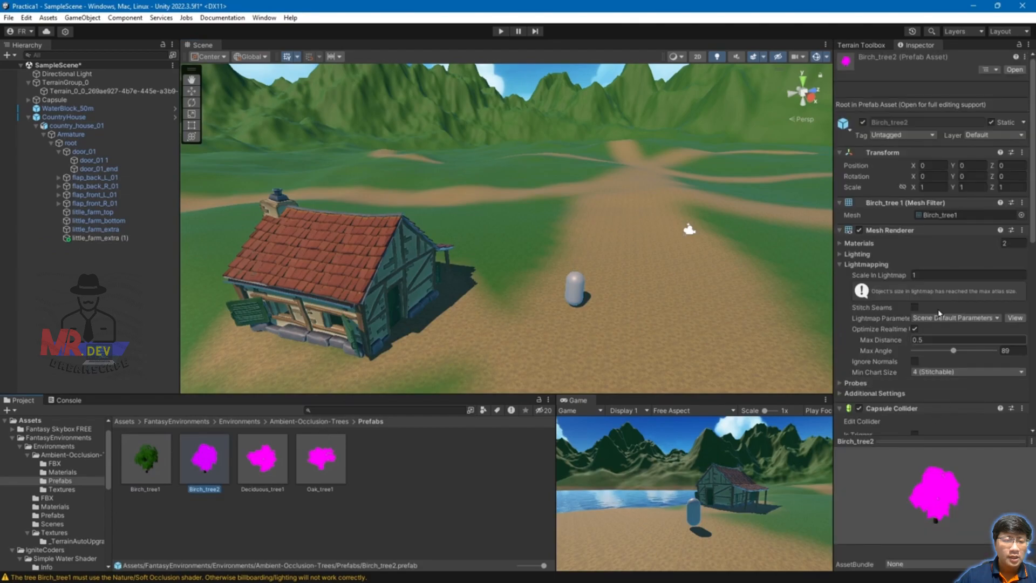
{"action": "scroll", "coordinate": [951, 323], "scroll_direction": "down", "scroll_amount": 5}
{"action": "scroll", "coordinate": [951, 323], "scroll_direction": "down", "scroll_amount": 4}
{"action": "scroll", "coordinate": [891, 293], "scroll_direction": "down", "scroll_amount": 1}
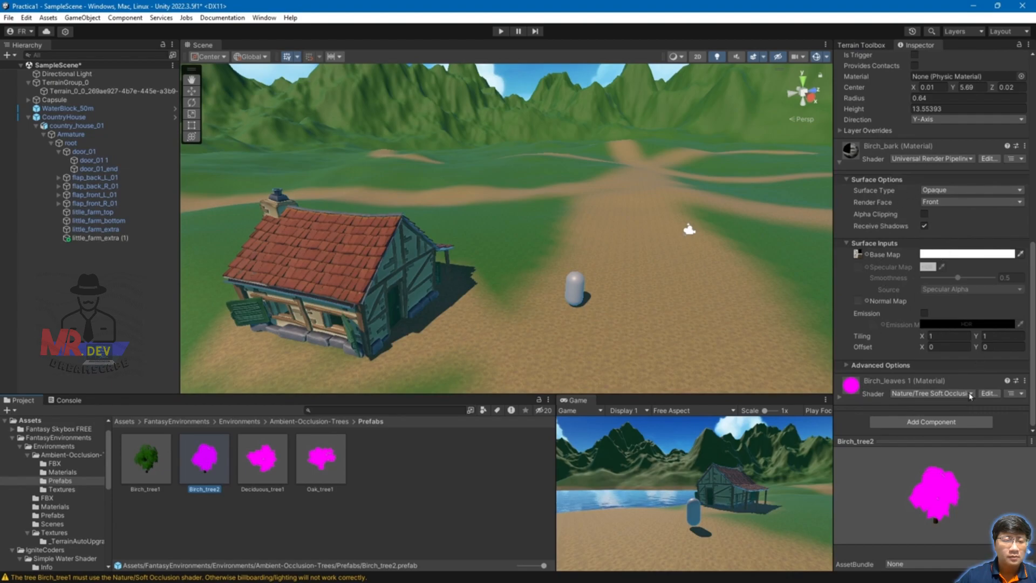
{"action": "left_click", "coordinate": [840, 398]}
{"action": "scroll", "coordinate": [929, 324], "scroll_direction": "down", "scroll_amount": 5}
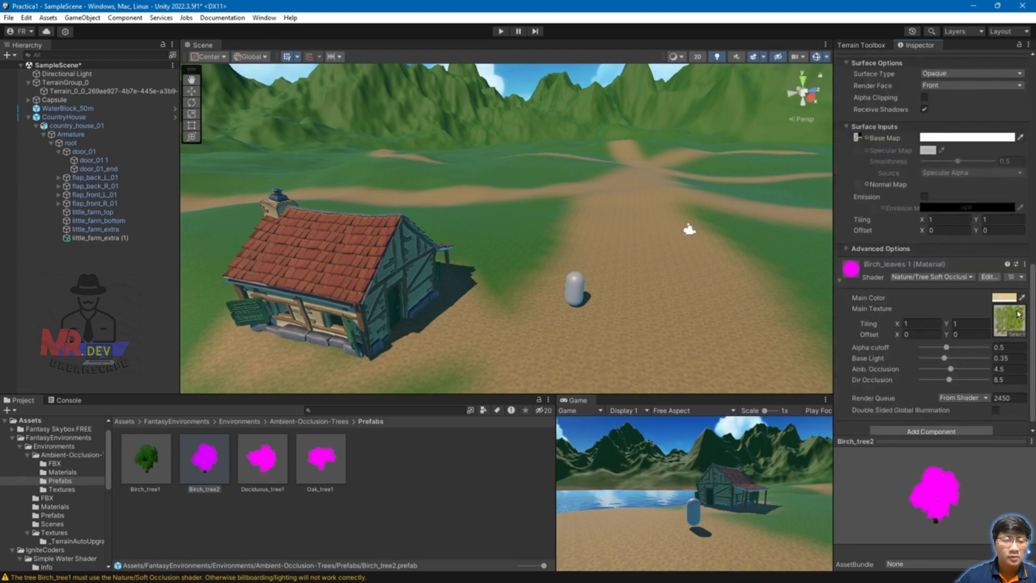
{"action": "left_click", "coordinate": [1014, 314]}
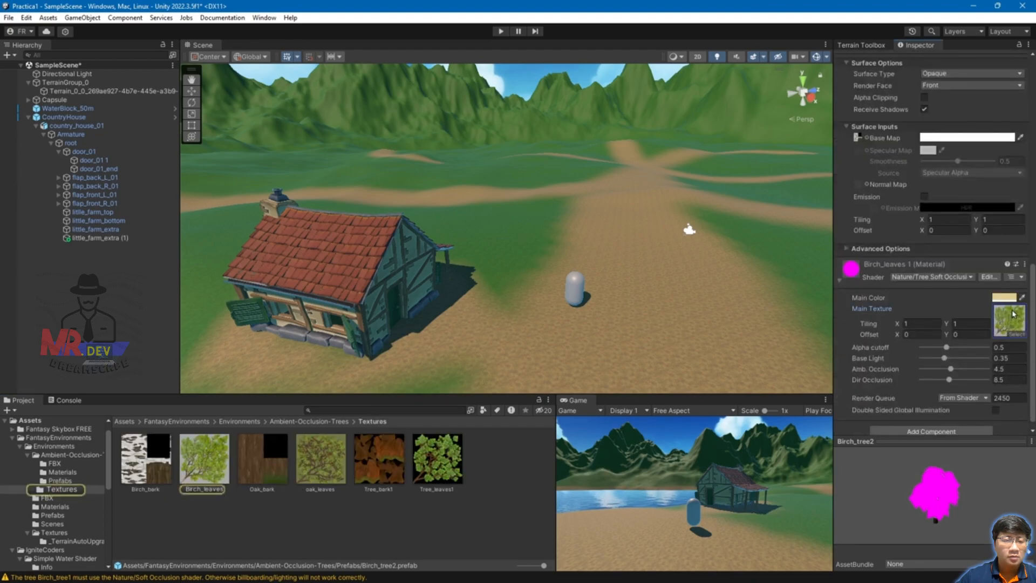
Step: Switch Birch_leaves 1 to URP Simple Lit with the Birch_leaves texture as Base Map
{"action": "left_click", "coordinate": [969, 277]}
{"action": "left_click", "coordinate": [965, 423]}
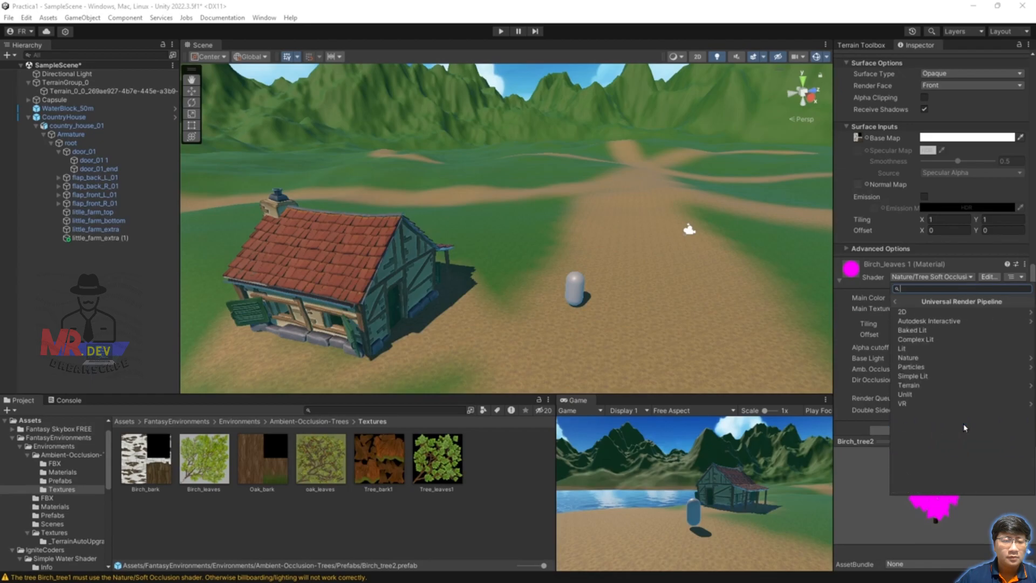
{"action": "left_click", "coordinate": [930, 377]}
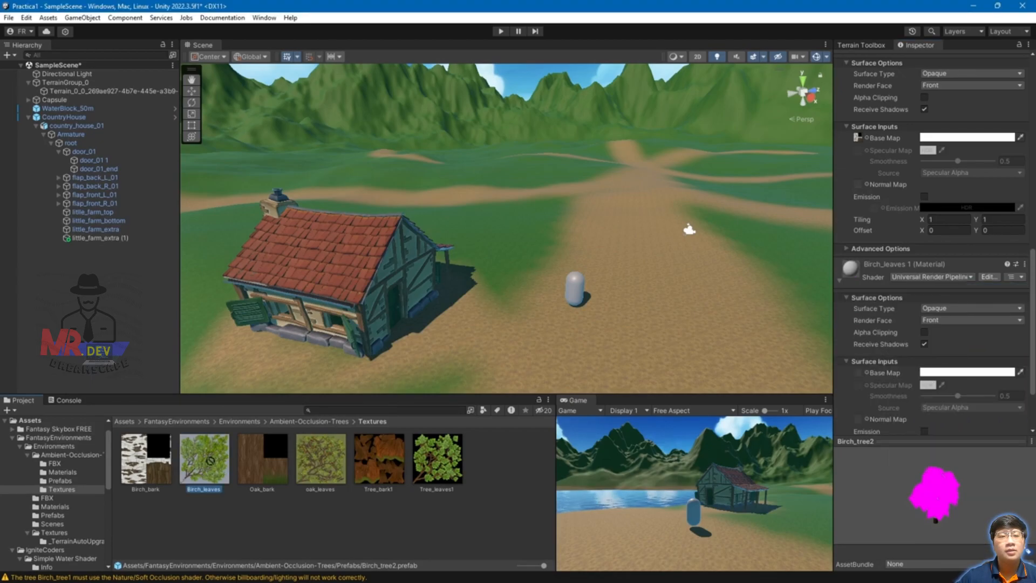
{"action": "scroll", "coordinate": [859, 387], "scroll_direction": "down", "scroll_amount": 3}
{"action": "left_click_drag", "start_coordinate": [859, 388], "coordinate": [860, 308]}
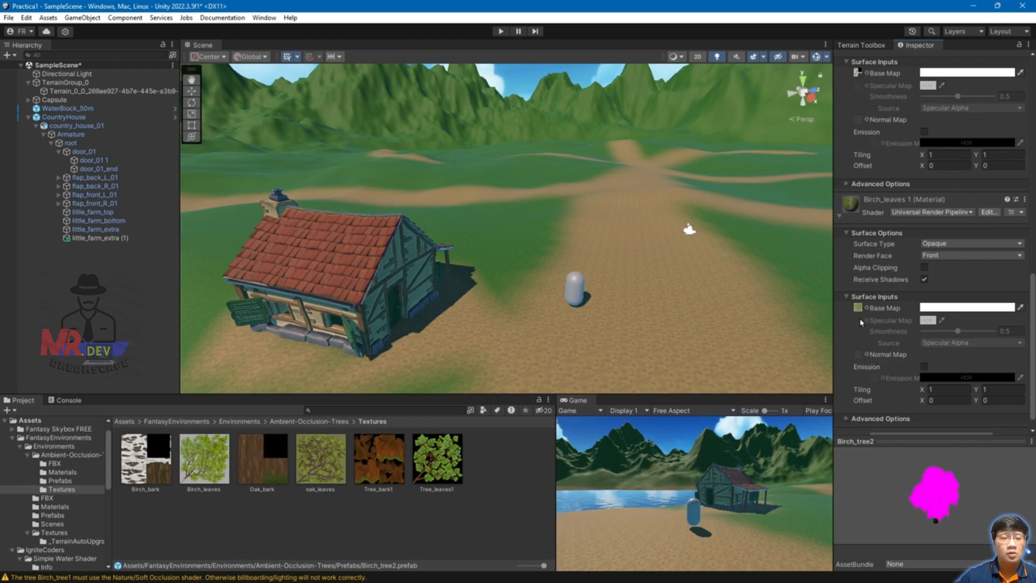
{"action": "left_click", "coordinate": [124, 422]}
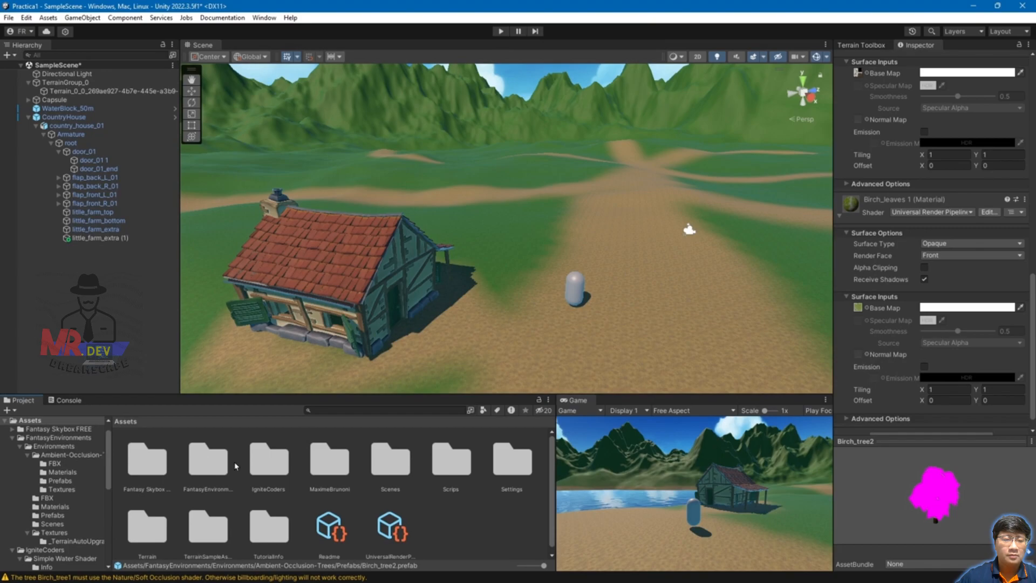
Step: Browse FantasyEnvironments > Environments > Ambient-Occlusion-Trees > FBX in the Project window
{"action": "double_click", "coordinate": [214, 463]}
{"action": "double_click", "coordinate": [161, 473]}
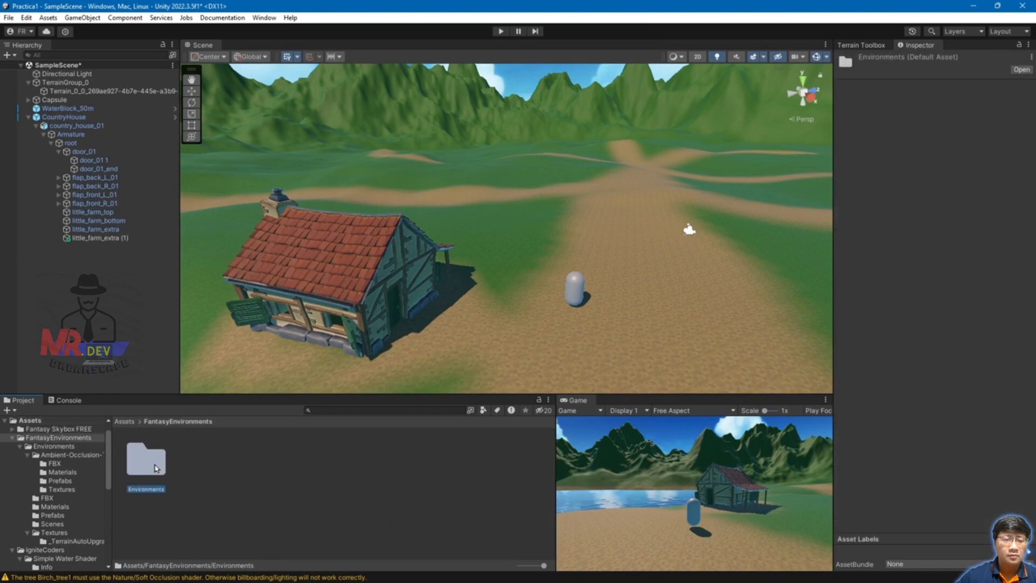
{"action": "double_click", "coordinate": [147, 465]}
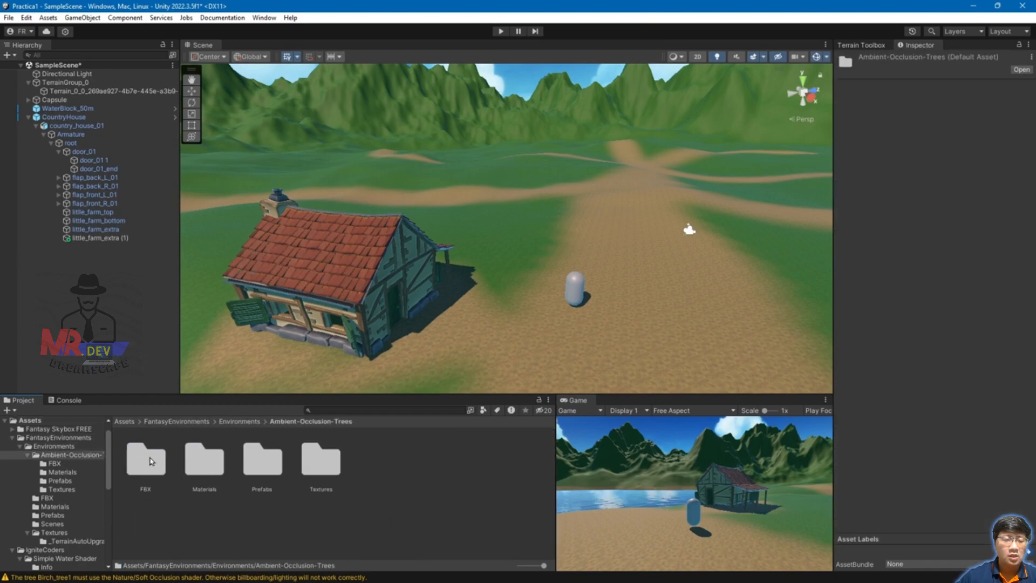
{"action": "double_click", "coordinate": [149, 460]}
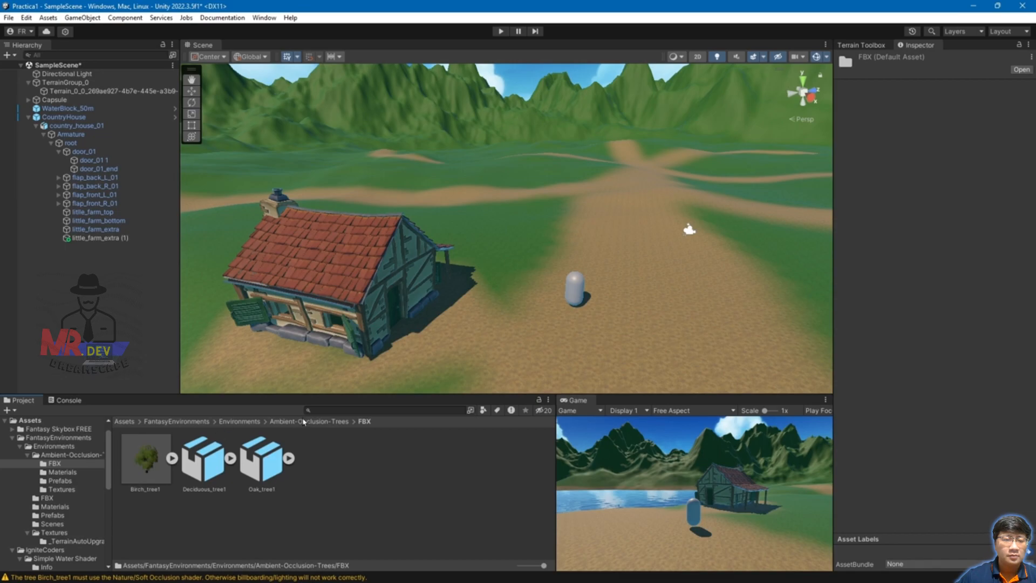
Step: Place a Birch_tree2, enable Alpha Clipping on Birch_leaves 1, and add a Deciduous_tree1 near the house
{"action": "left_click", "coordinate": [318, 422]}
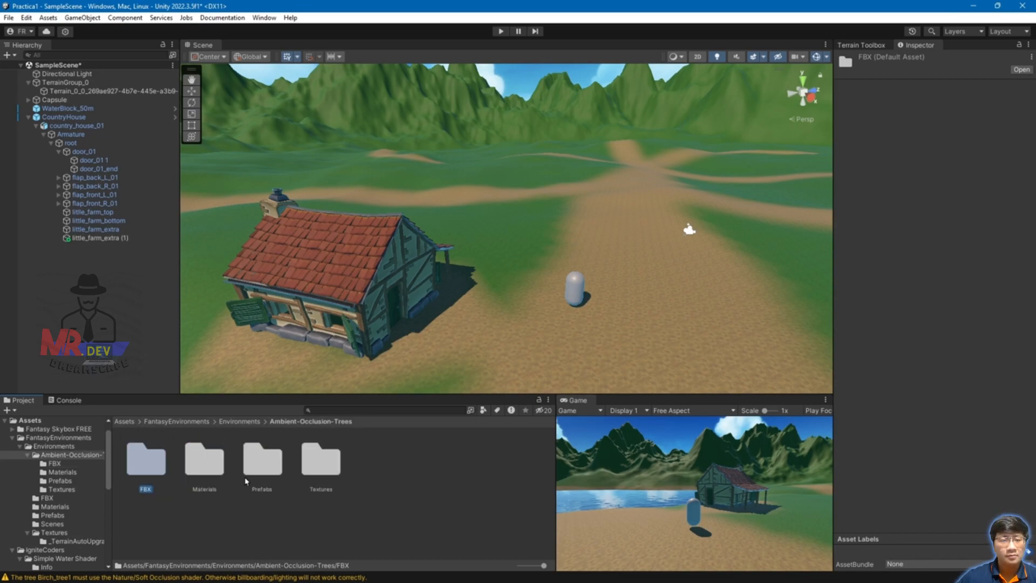
{"action": "double_click", "coordinate": [263, 462]}
{"action": "left_click", "coordinate": [226, 485]}
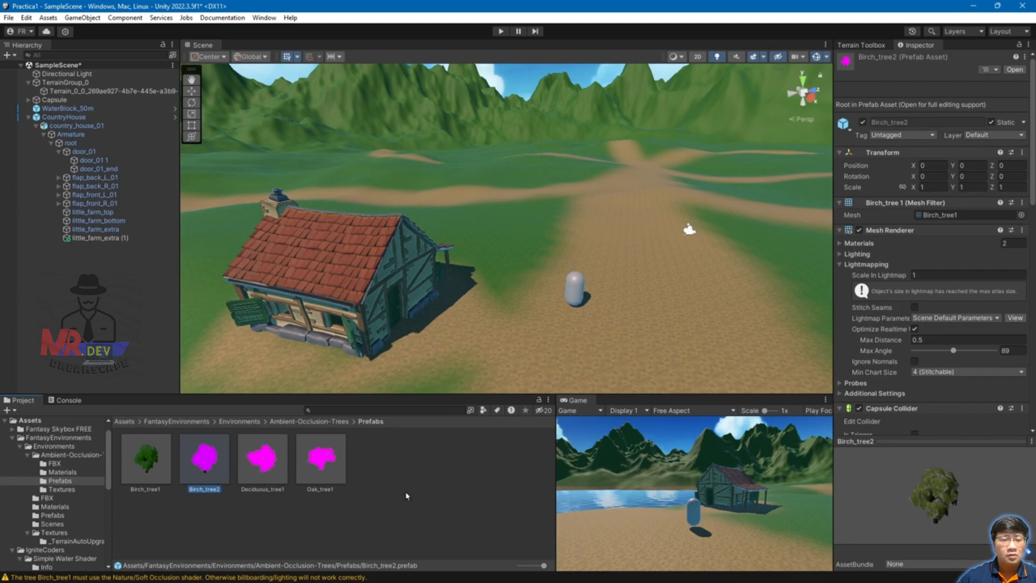
{"action": "scroll", "coordinate": [904, 382], "scroll_direction": "down", "scroll_amount": 10}
{"action": "left_click_drag", "start_coordinate": [211, 463], "coordinate": [610, 254]}
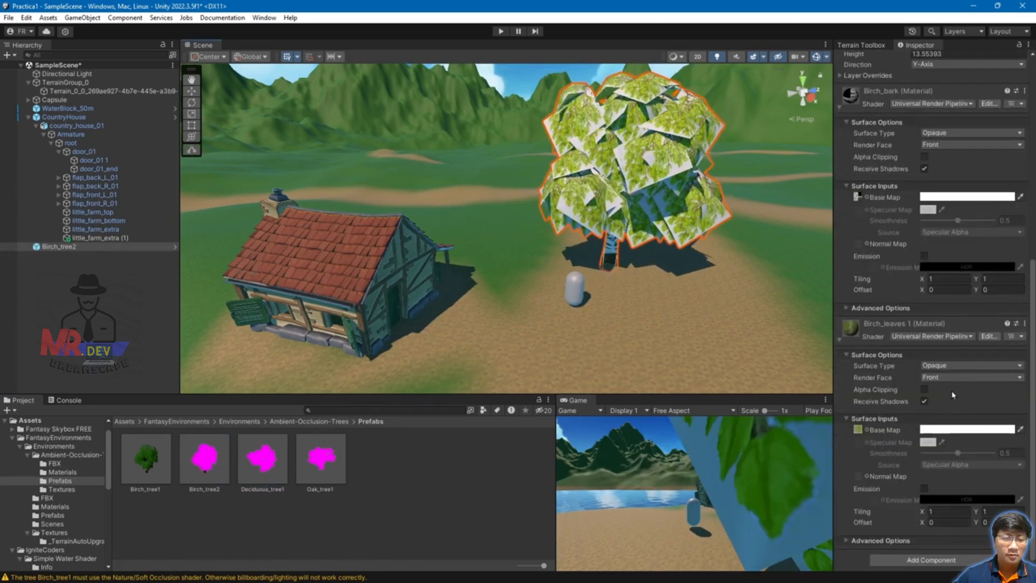
{"action": "left_click", "coordinate": [924, 389]}
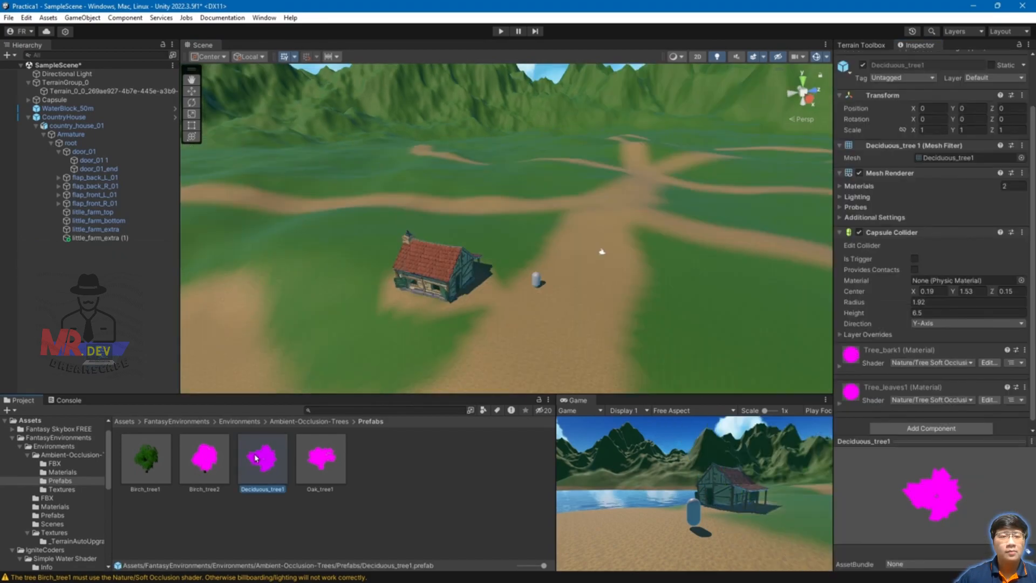
{"action": "left_click_drag", "start_coordinate": [262, 459], "coordinate": [592, 285]}
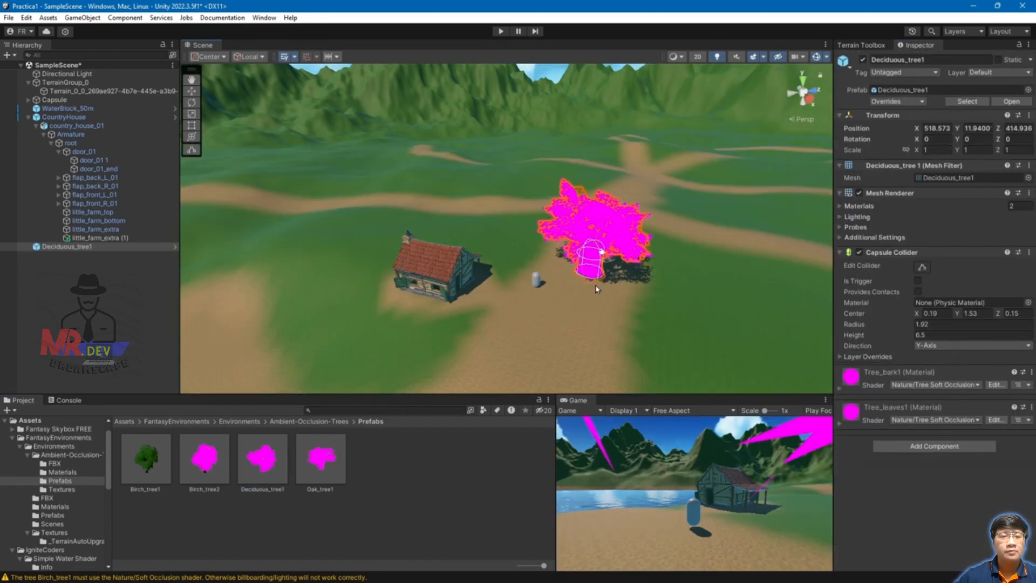
Step: Switch the deciduous tree's Tree_bark1 material to URP Simple Lit with its bark texture as Base Map
{"action": "left_click", "coordinate": [840, 388]}
{"action": "left_click", "coordinate": [1016, 420]}
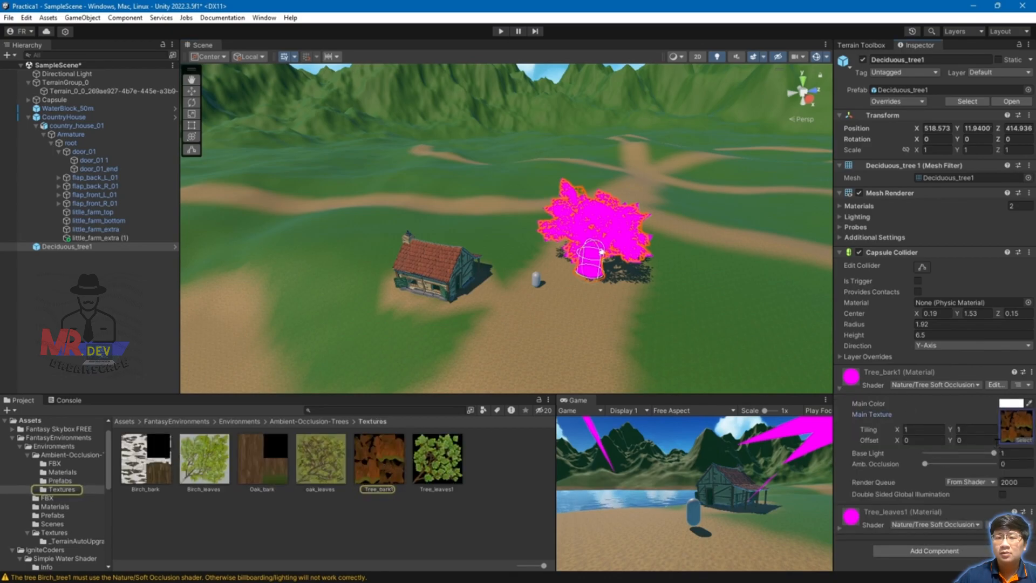
{"action": "left_click", "coordinate": [840, 528]}
{"action": "scroll", "coordinate": [912, 486], "scroll_direction": "down", "scroll_amount": 4}
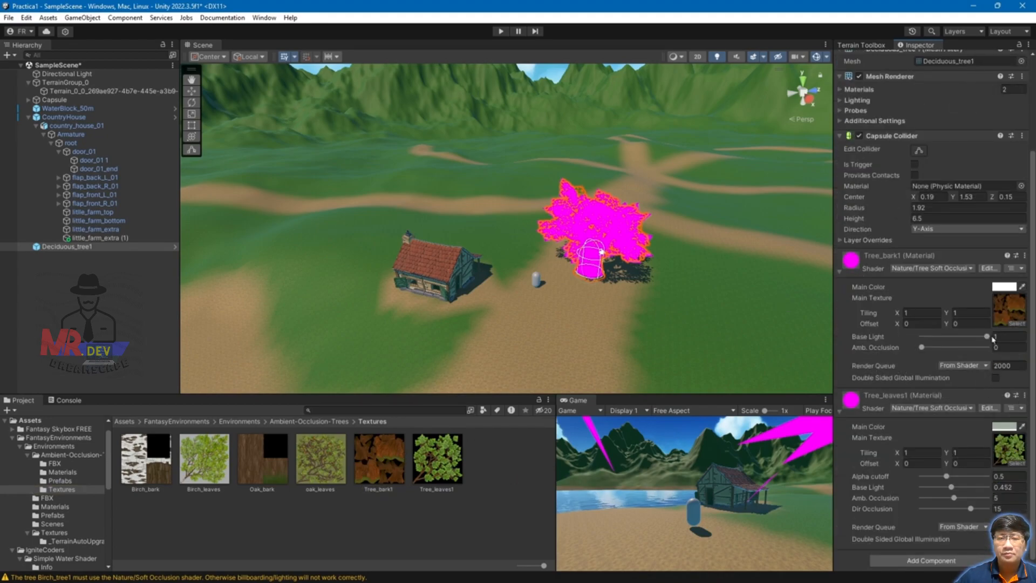
{"action": "left_click", "coordinate": [959, 268]}
{"action": "left_click", "coordinate": [939, 416]}
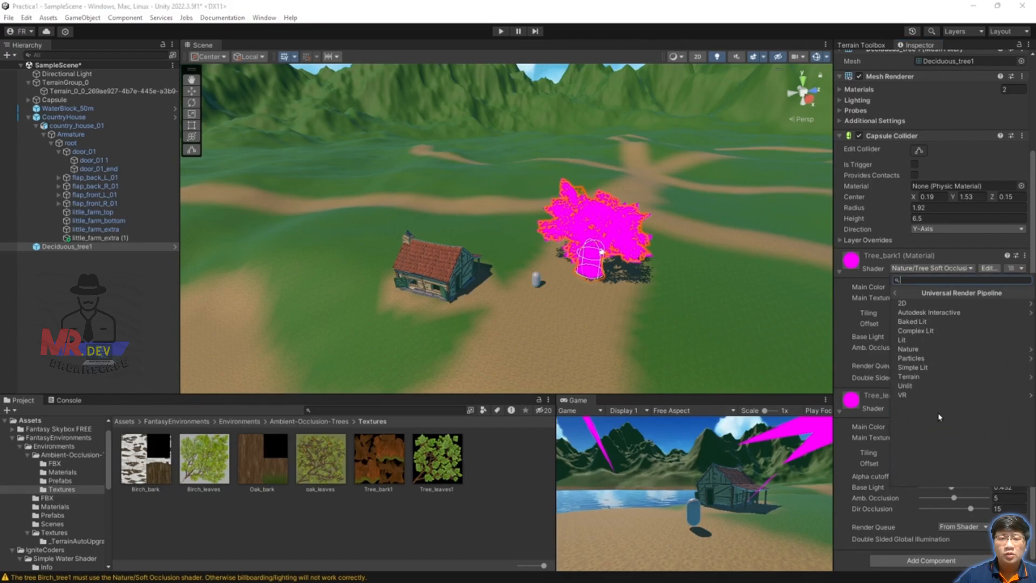
{"action": "left_click", "coordinate": [933, 368]}
{"action": "scroll", "coordinate": [933, 372], "scroll_direction": "down", "scroll_amount": 3}
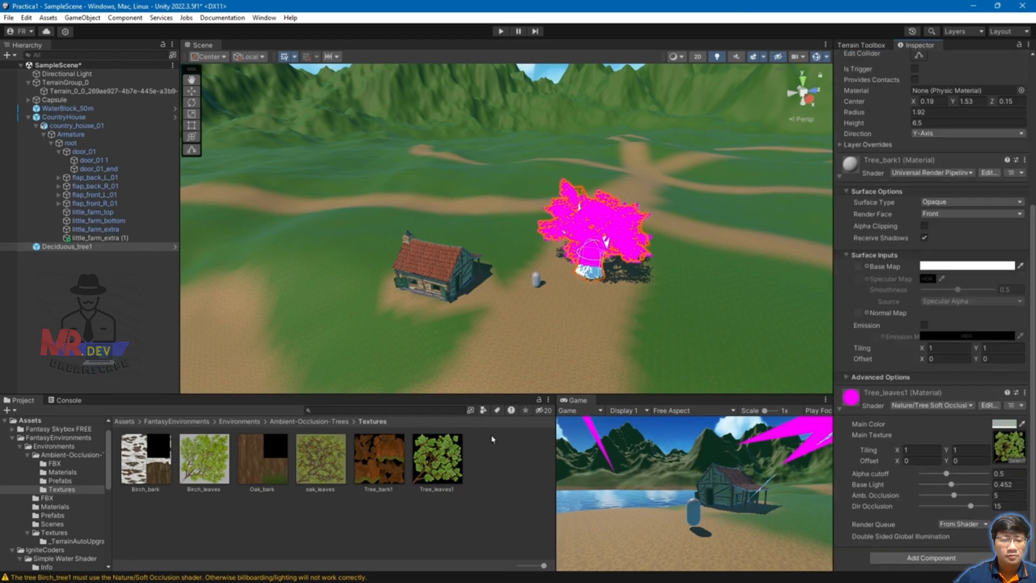
{"action": "left_click", "coordinate": [392, 459]}
{"action": "left_click_drag", "start_coordinate": [862, 270], "coordinate": [859, 269]}
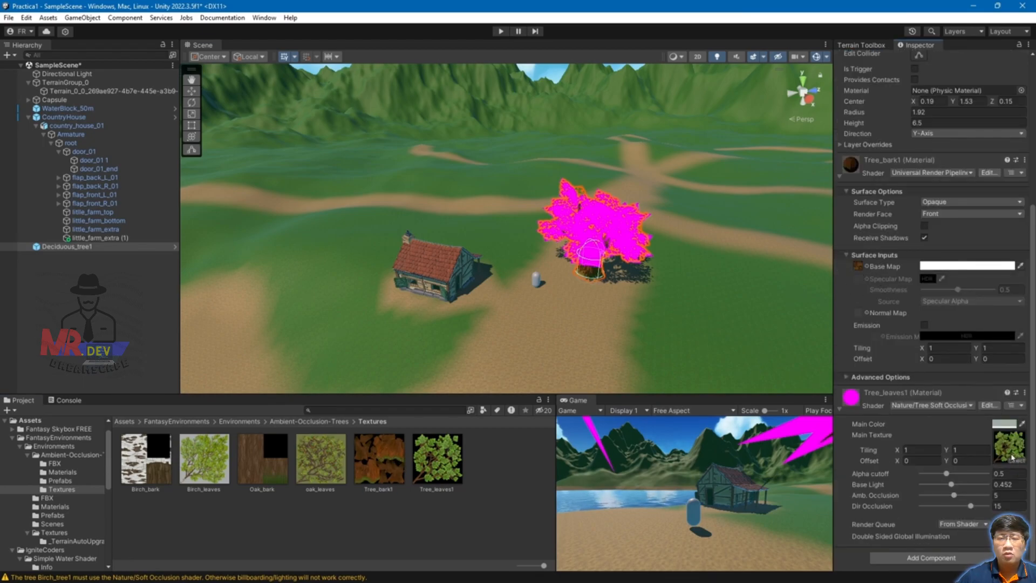
Step: Switch Tree_leaves1 to URP Simple Lit with its leaf texture as Base Map and Alpha Clipping on
{"action": "left_click", "coordinate": [935, 406]}
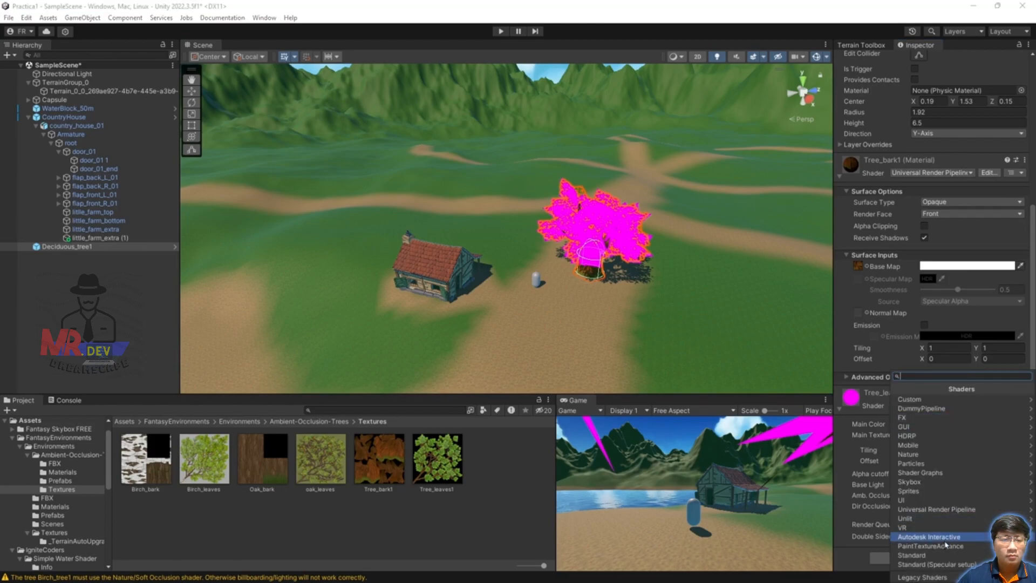
{"action": "left_click", "coordinate": [936, 509]}
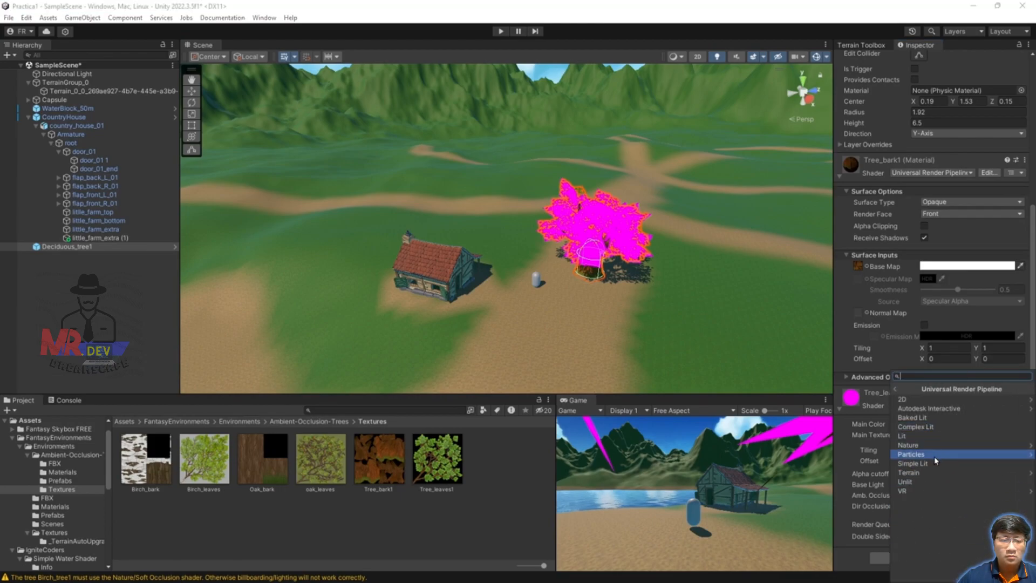
{"action": "left_click", "coordinate": [917, 464]}
{"action": "left_click_drag", "start_coordinate": [431, 457], "coordinate": [860, 429]}
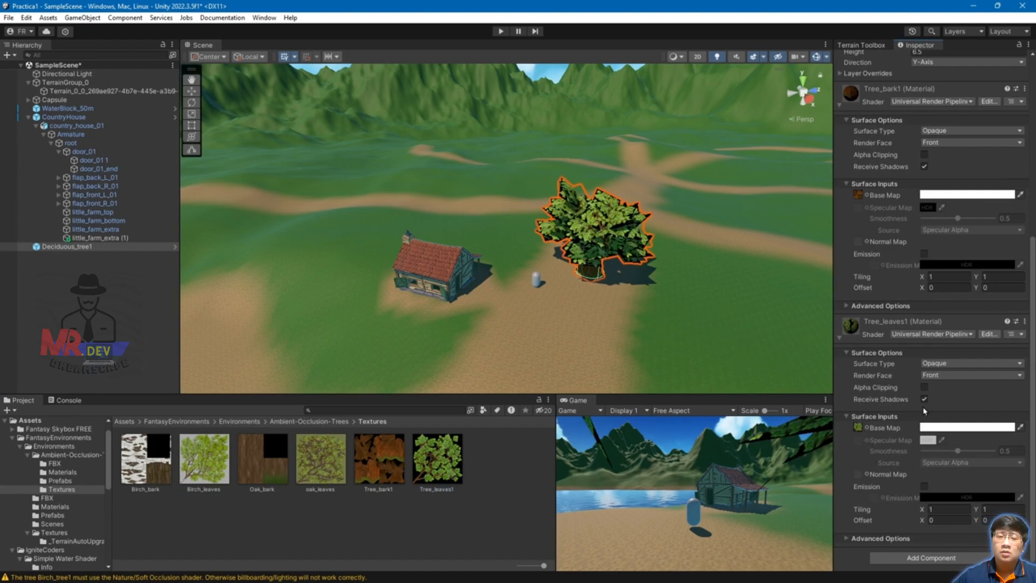
{"action": "left_click", "coordinate": [925, 387]}
{"action": "key", "text": "f"}
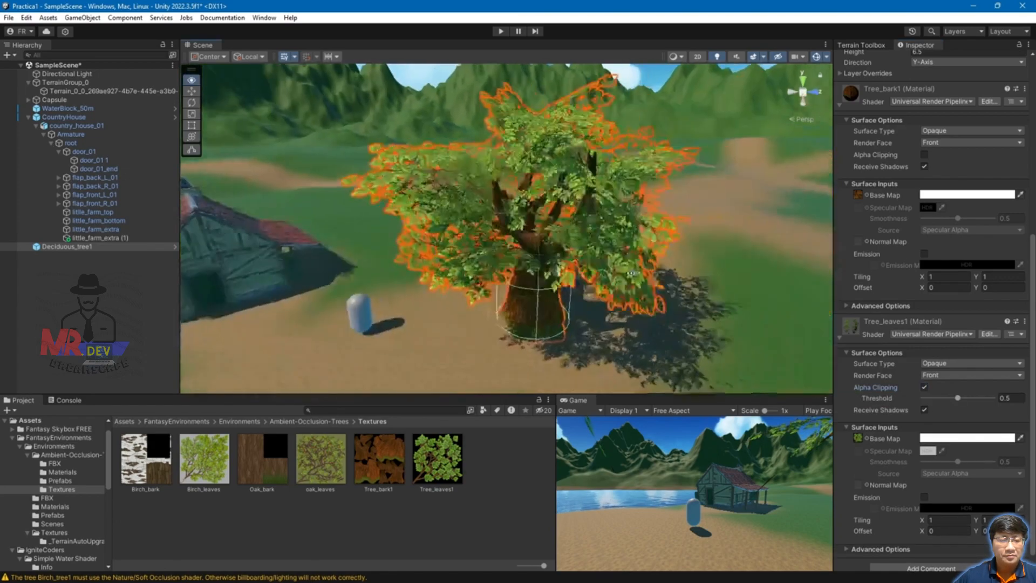
{"action": "scroll", "coordinate": [622, 290], "scroll_direction": "down", "scroll_amount": 6}
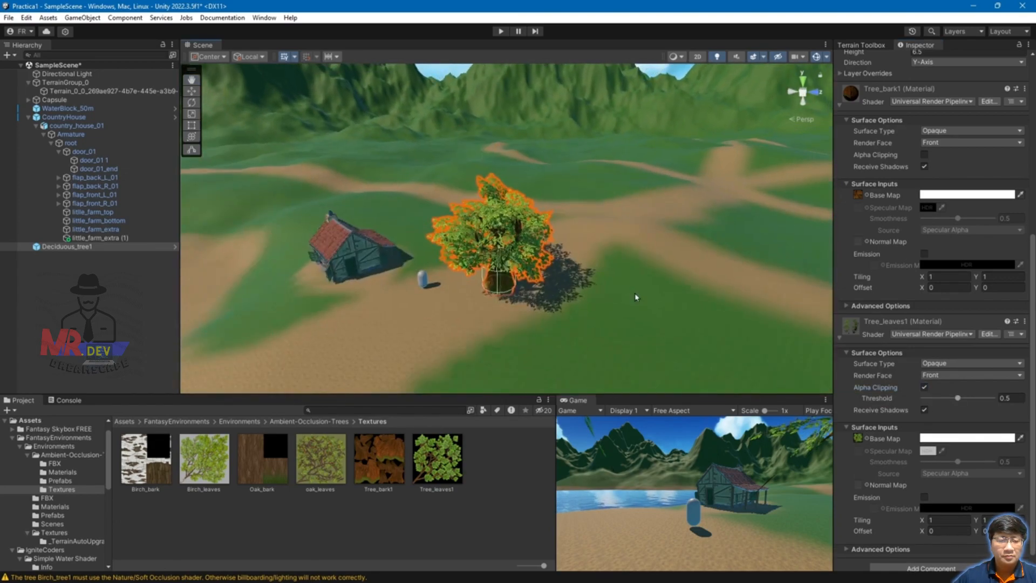
Step: Delete the deciduous tree from the scene and browse back into Ambient-Occlusion-Trees
{"action": "left_click", "coordinate": [637, 296]}
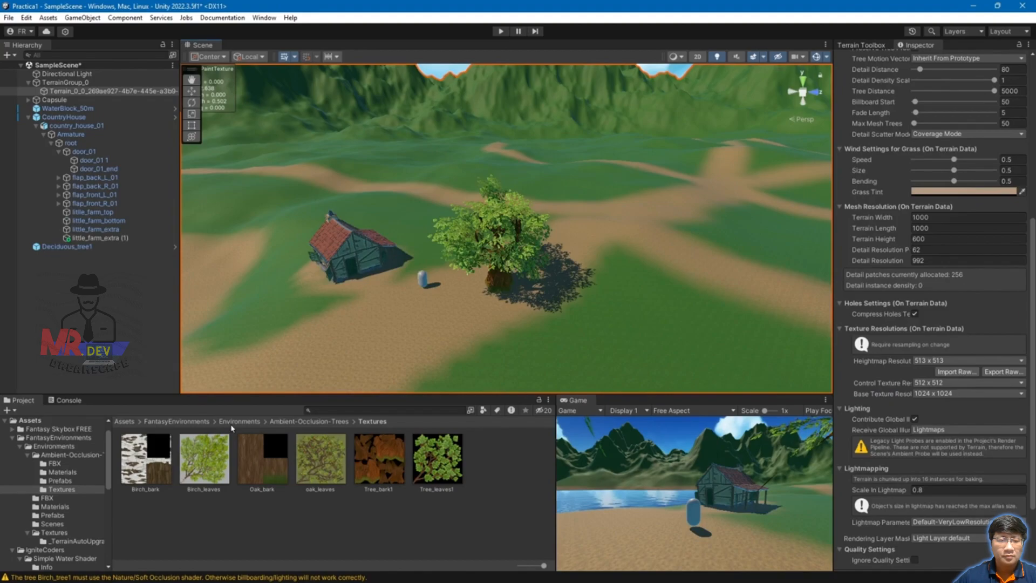
{"action": "left_click", "coordinate": [502, 265]}
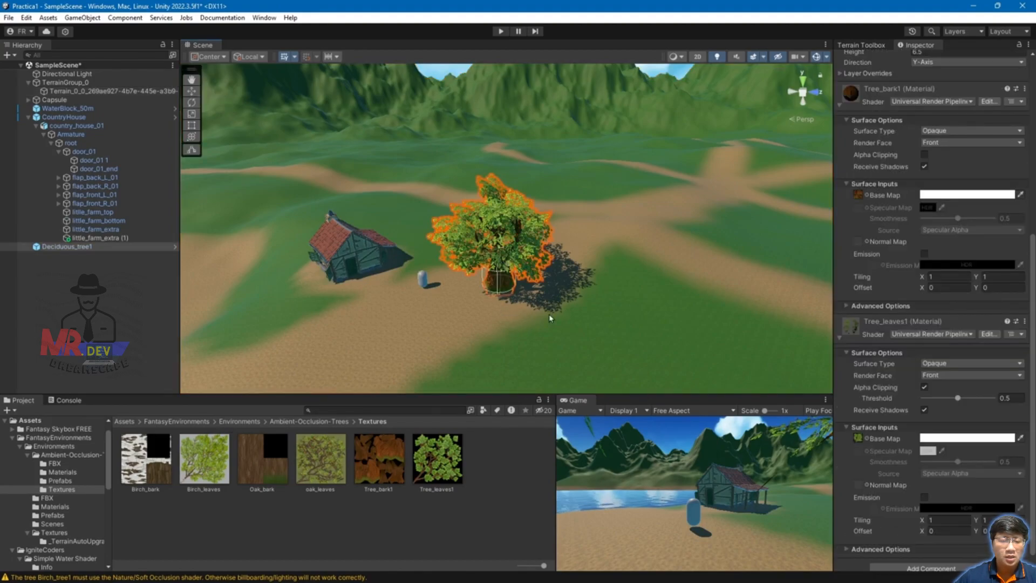
{"action": "key", "text": "Delete"}
{"action": "left_click", "coordinate": [167, 423]}
{"action": "double_click", "coordinate": [146, 460]}
{"action": "double_click", "coordinate": [145, 457]}
Step: Place an Oak_tree1 prefab in the scene near the house
{"action": "double_click", "coordinate": [270, 462]}
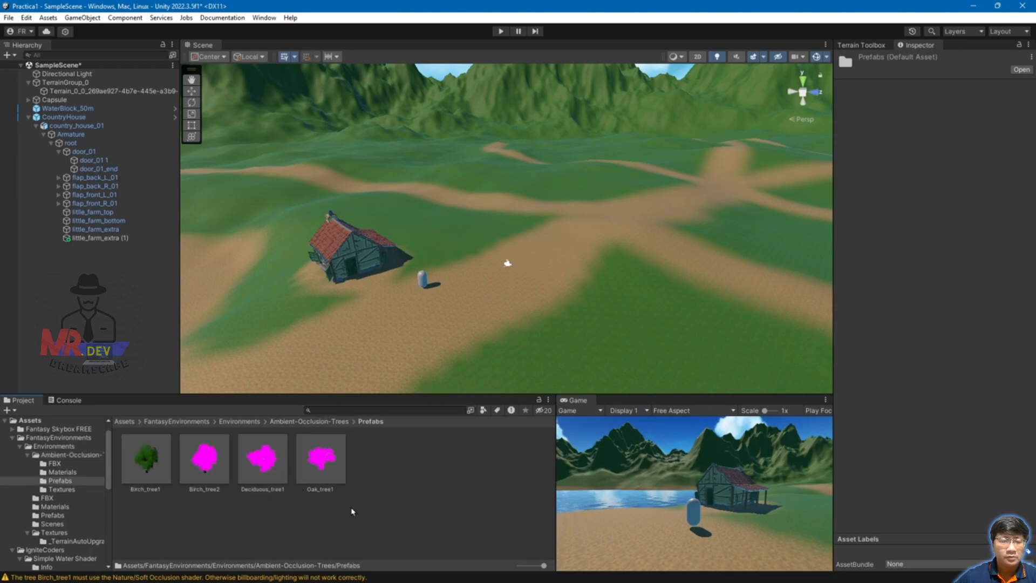
{"action": "left_click", "coordinate": [322, 459]}
{"action": "left_click_drag", "start_coordinate": [330, 465], "coordinate": [507, 265]}
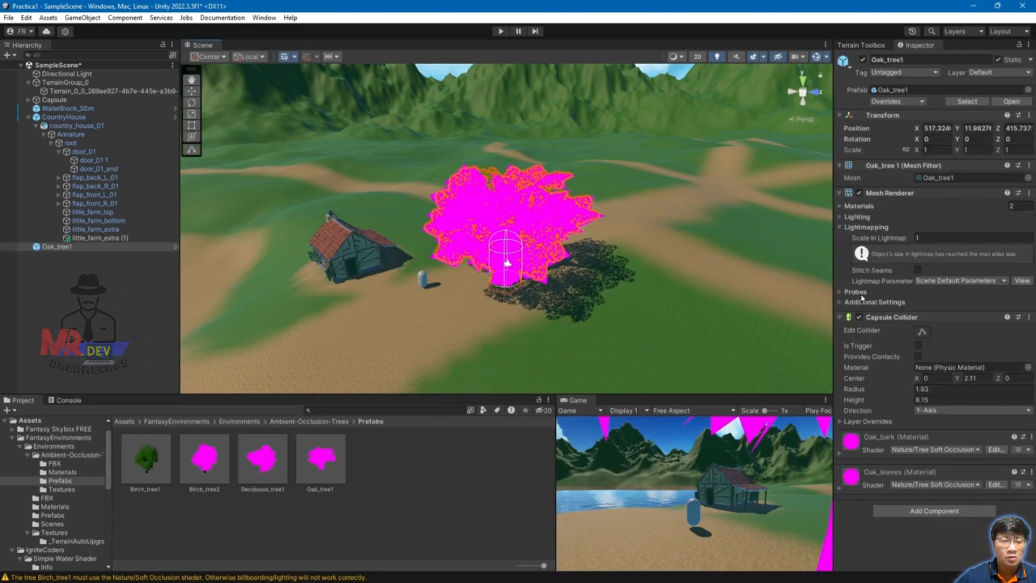
Step: Switch Oak_bark to the URP Simple Lit shader and assign its bark texture as Base Map
{"action": "left_click", "coordinate": [841, 452]}
{"action": "scroll", "coordinate": [928, 437], "scroll_direction": "down", "scroll_amount": 2}
{"action": "left_click", "coordinate": [1006, 429]}
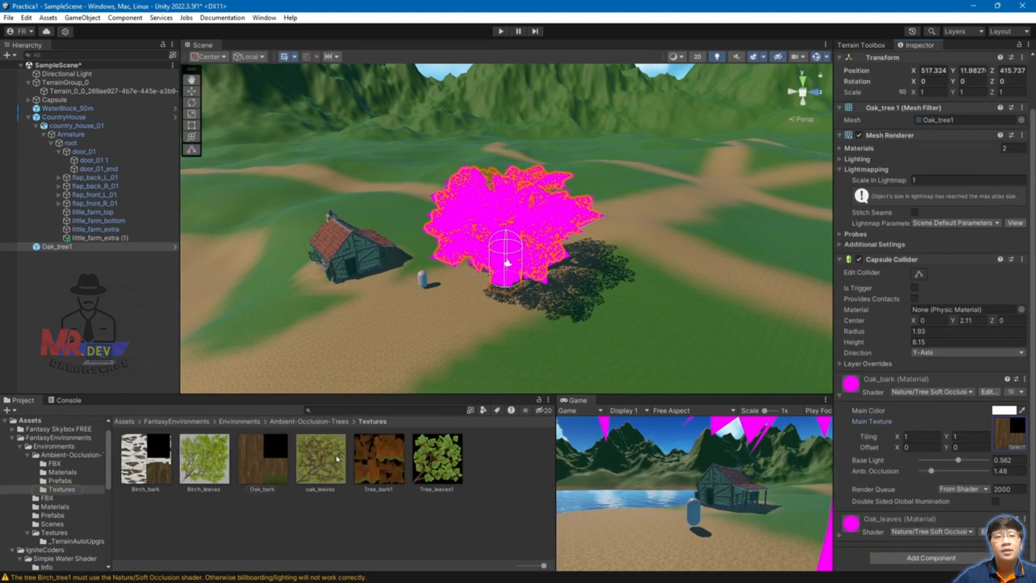
{"action": "left_click", "coordinate": [932, 392]}
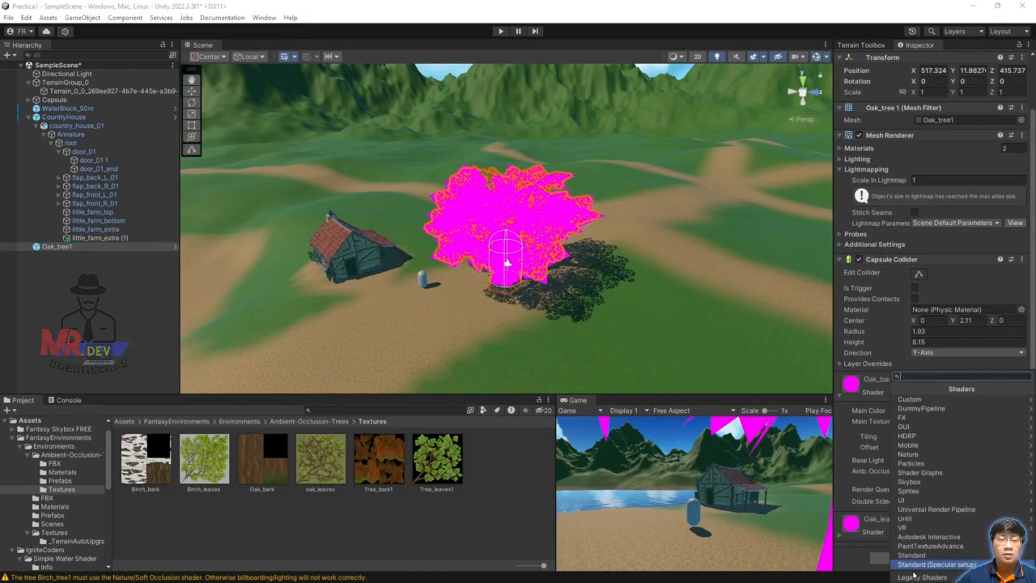
{"action": "left_click", "coordinate": [934, 509]}
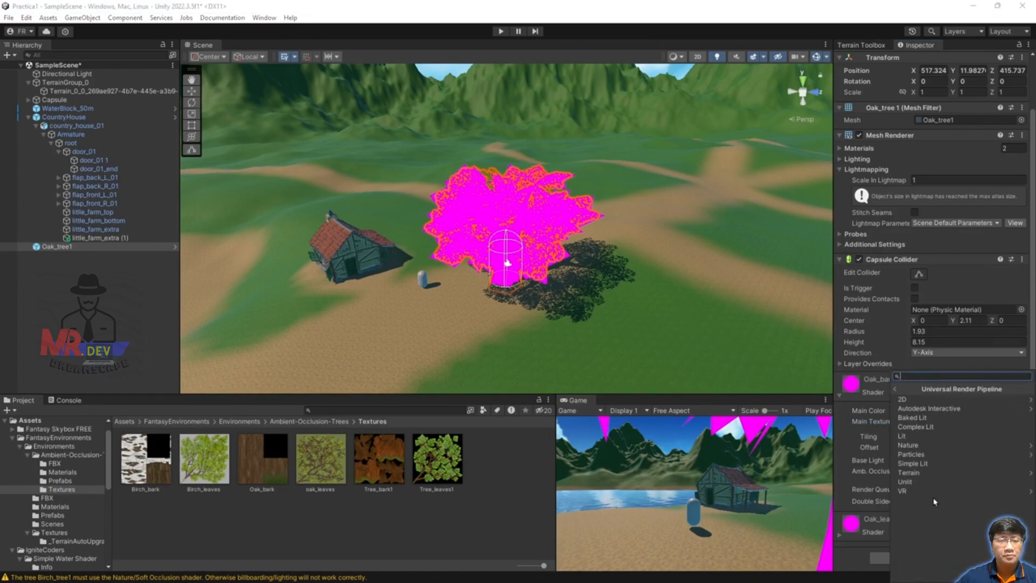
{"action": "left_click", "coordinate": [912, 463]}
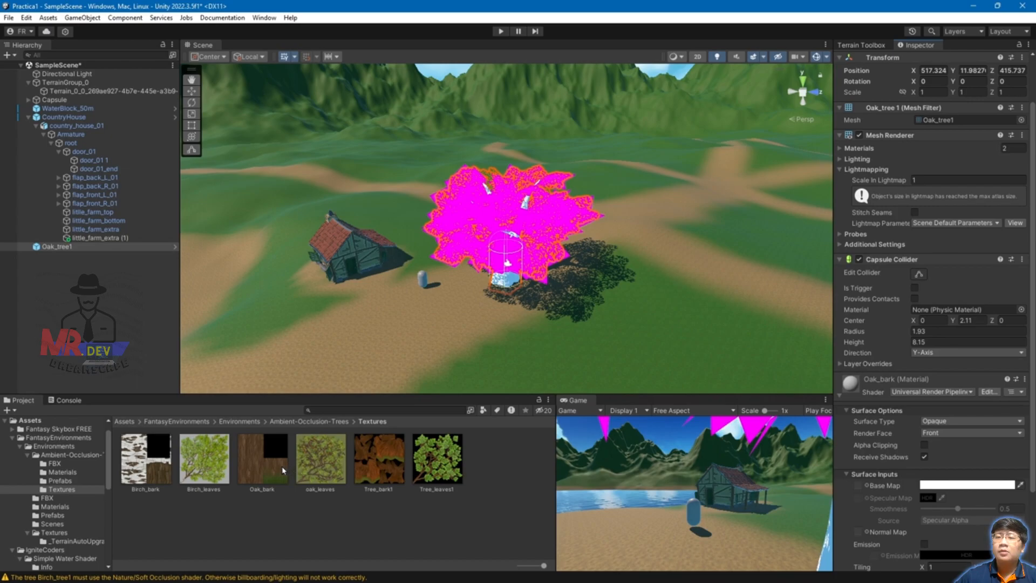
{"action": "scroll", "coordinate": [977, 471], "scroll_direction": "down", "scroll_amount": 3}
{"action": "left_click", "coordinate": [841, 535]}
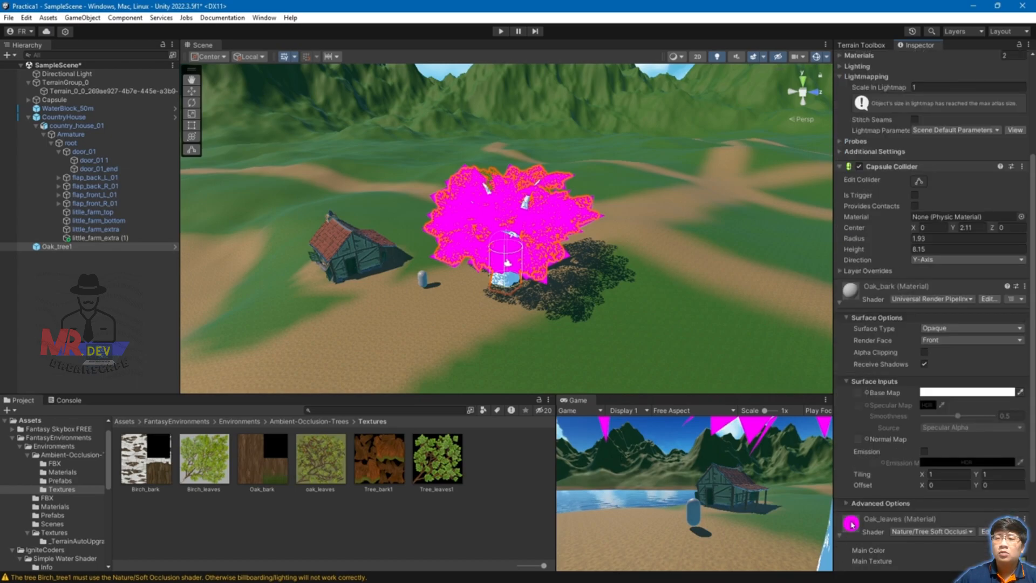
{"action": "scroll", "coordinate": [875, 432], "scroll_direction": "down", "scroll_amount": 3}
{"action": "left_click_drag", "start_coordinate": [273, 460], "coordinate": [859, 306]}
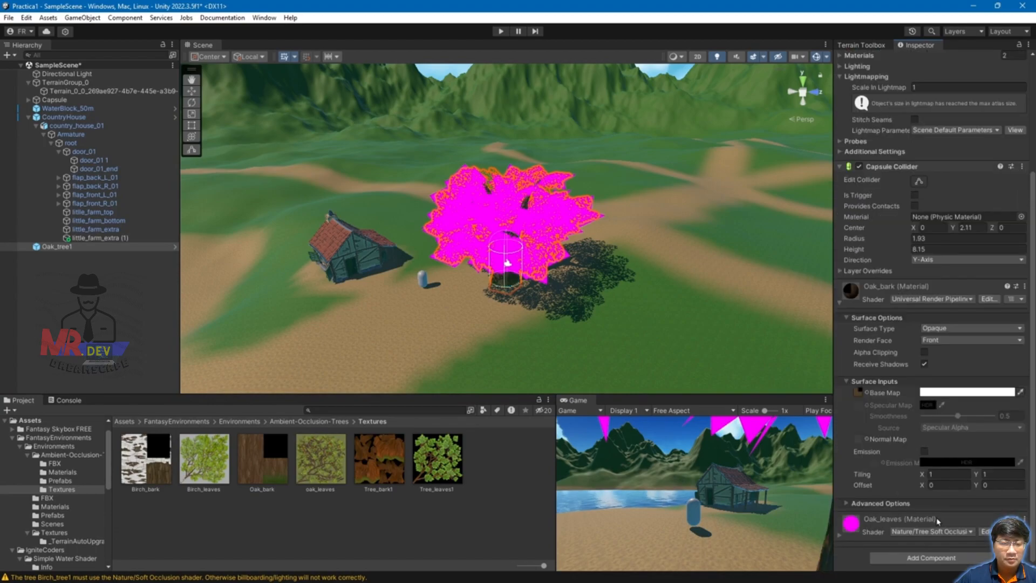
Step: Give Oak_leaves a URP lit shader, the oak_leaves Base Map, and Alpha Clipping
{"action": "left_click", "coordinate": [841, 534]}
{"action": "scroll", "coordinate": [842, 534], "scroll_direction": "down", "scroll_amount": 4}
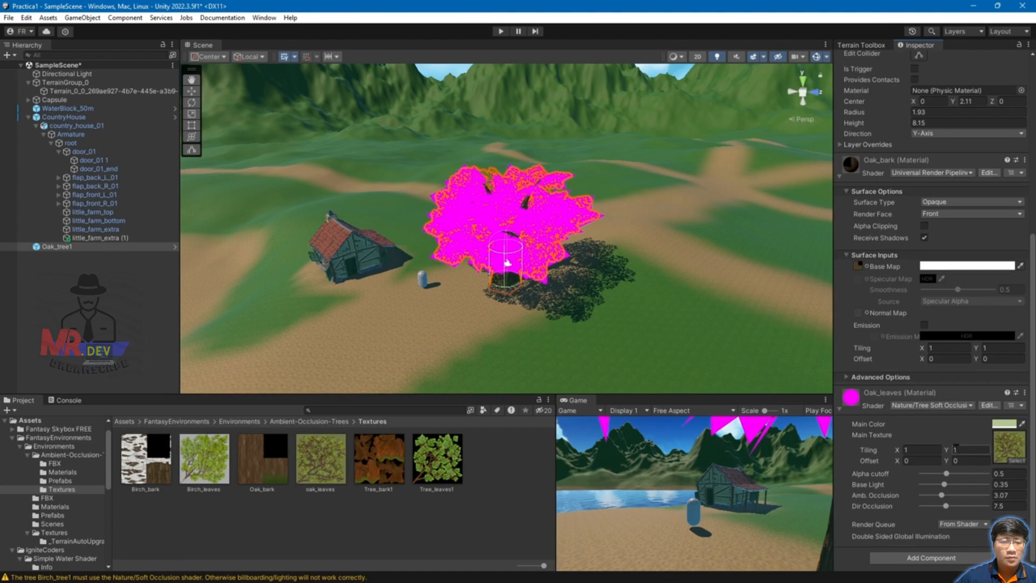
{"action": "left_click", "coordinate": [931, 406]}
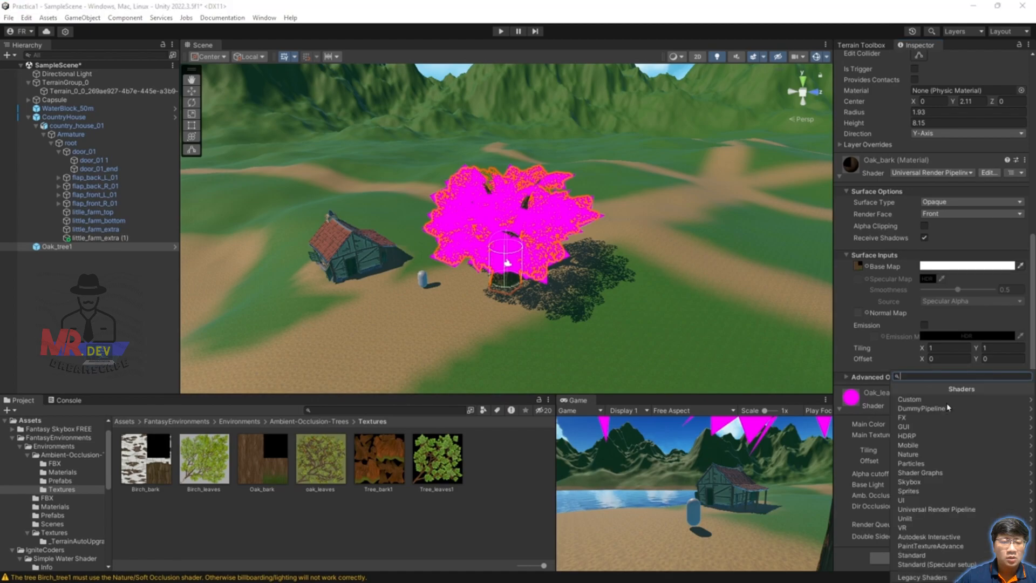
{"action": "left_click", "coordinate": [951, 514]}
{"action": "left_click", "coordinate": [955, 456]}
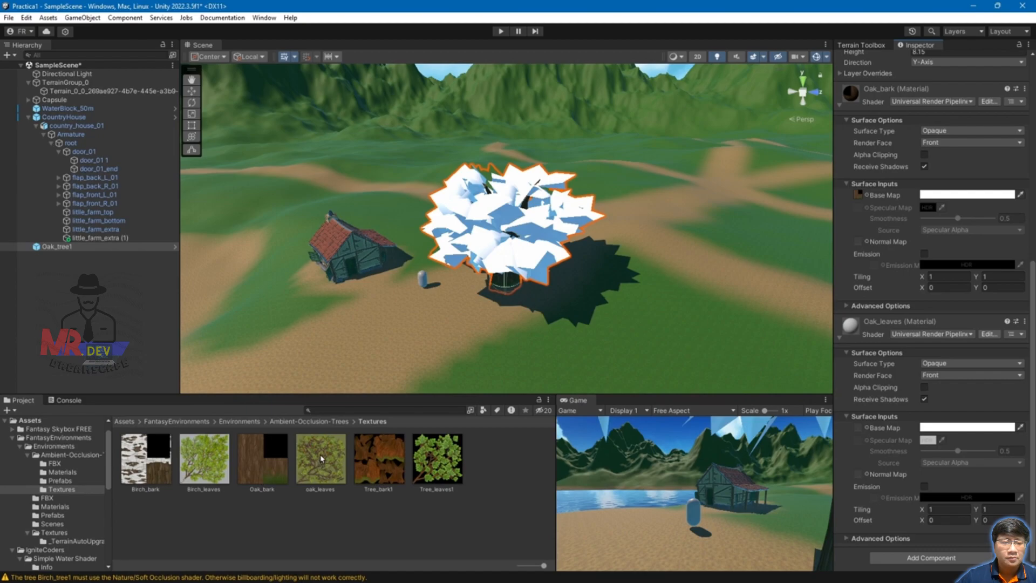
{"action": "left_click_drag", "start_coordinate": [321, 450], "coordinate": [859, 429]}
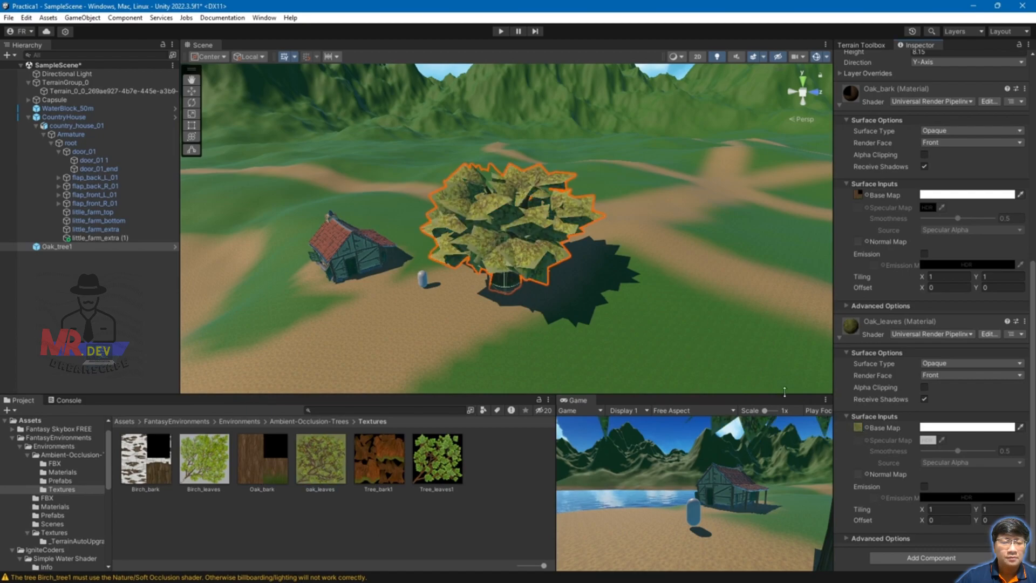
{"action": "left_click", "coordinate": [925, 387]}
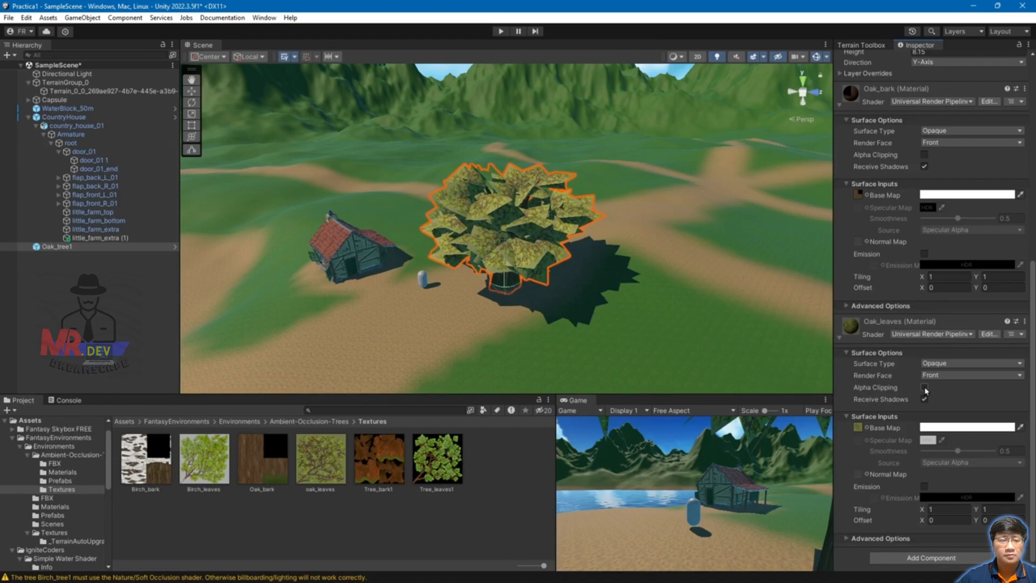
Step: Frame the oak beside the house, then return to the tree models folder
{"action": "right_click_drag", "start_coordinate": [486, 235], "coordinate": [513, 246]}
{"action": "middle_click_drag", "start_coordinate": [513, 245], "coordinate": [603, 265]}
{"action": "scroll", "coordinate": [603, 265], "scroll_direction": "up", "scroll_amount": 4}
{"action": "middle_click_drag", "start_coordinate": [696, 298], "coordinate": [684, 286]}
{"action": "key", "text": "f"}
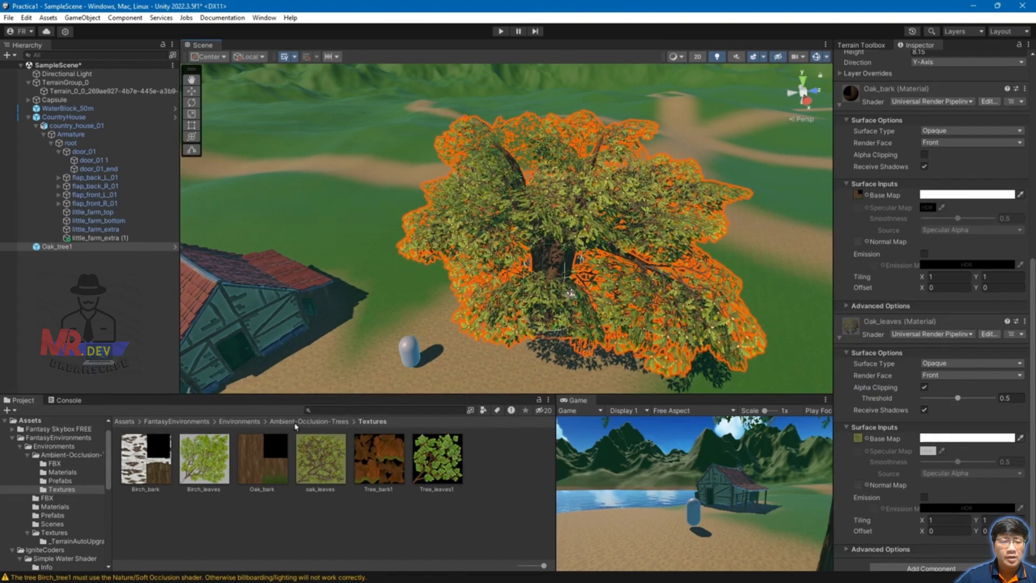
{"action": "left_click", "coordinate": [297, 424]}
{"action": "double_click", "coordinate": [160, 461]}
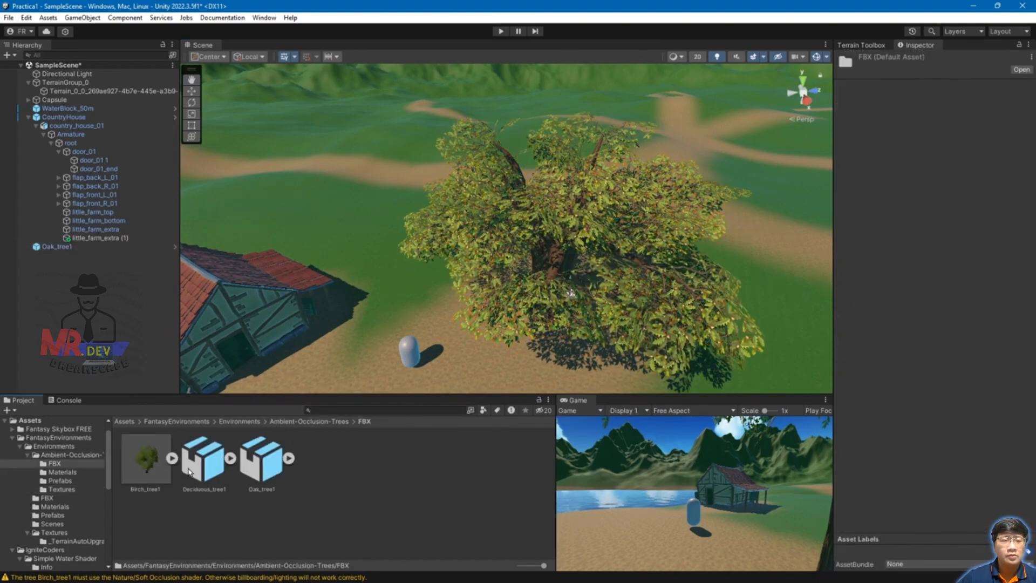
Step: Select the Birch_tree1 prefab and tint its Birch_leaves Base Map green
{"action": "left_click", "coordinate": [314, 422]}
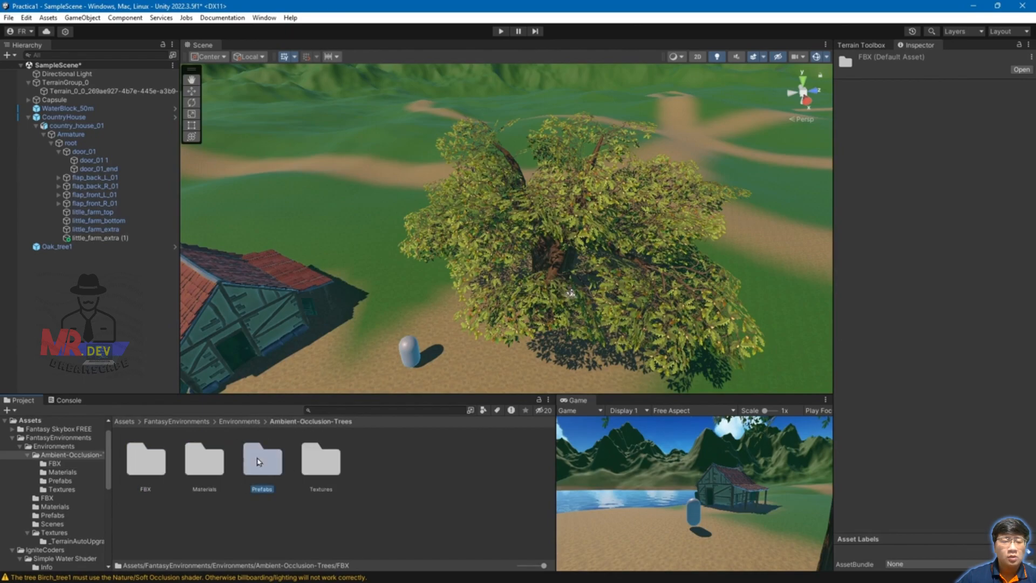
{"action": "double_click", "coordinate": [262, 459]}
{"action": "left_click", "coordinate": [145, 459]}
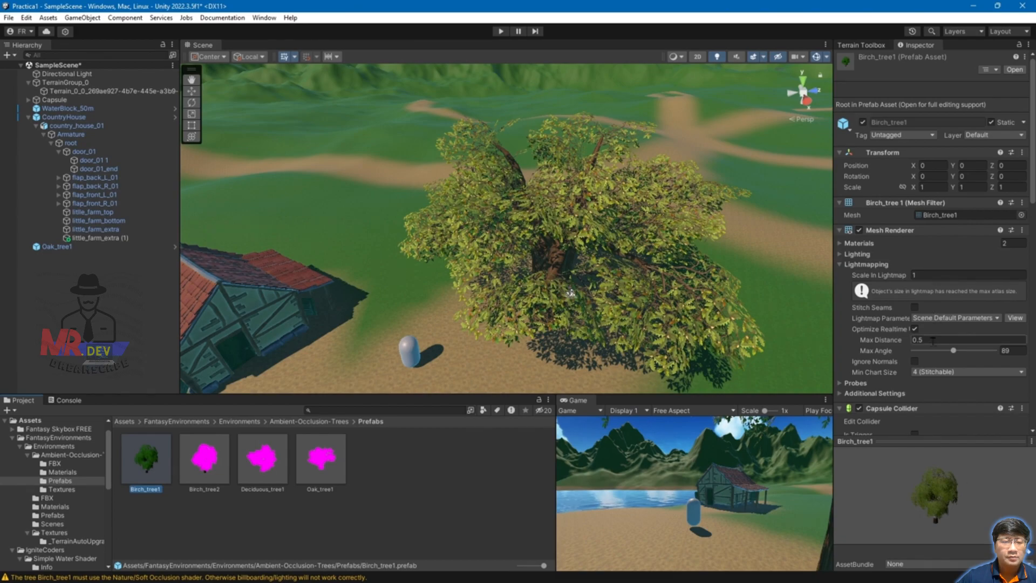
{"action": "scroll", "coordinate": [966, 270], "scroll_direction": "down", "scroll_amount": 10}
{"action": "left_click", "coordinate": [993, 208]}
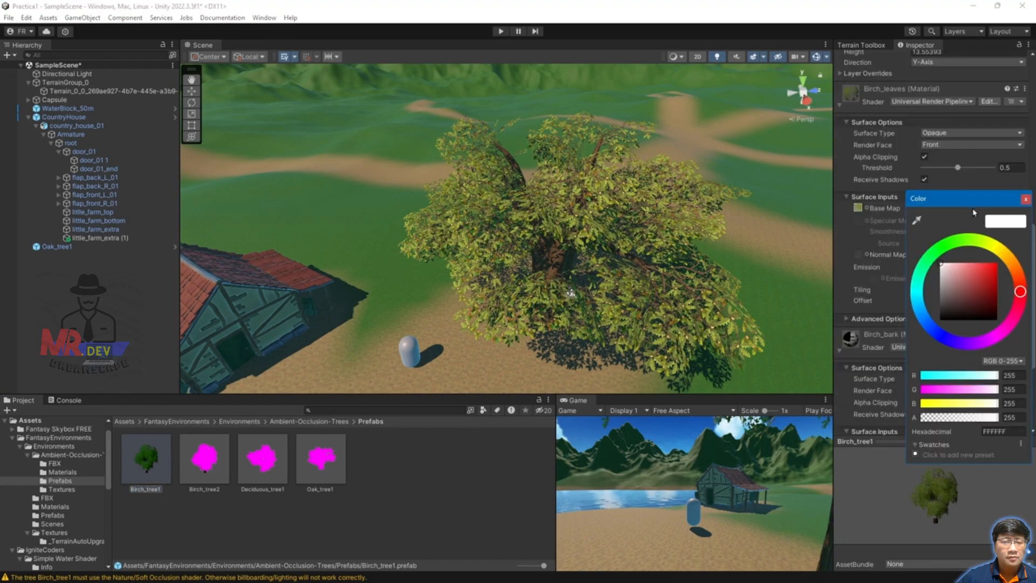
{"action": "left_click", "coordinate": [958, 241]}
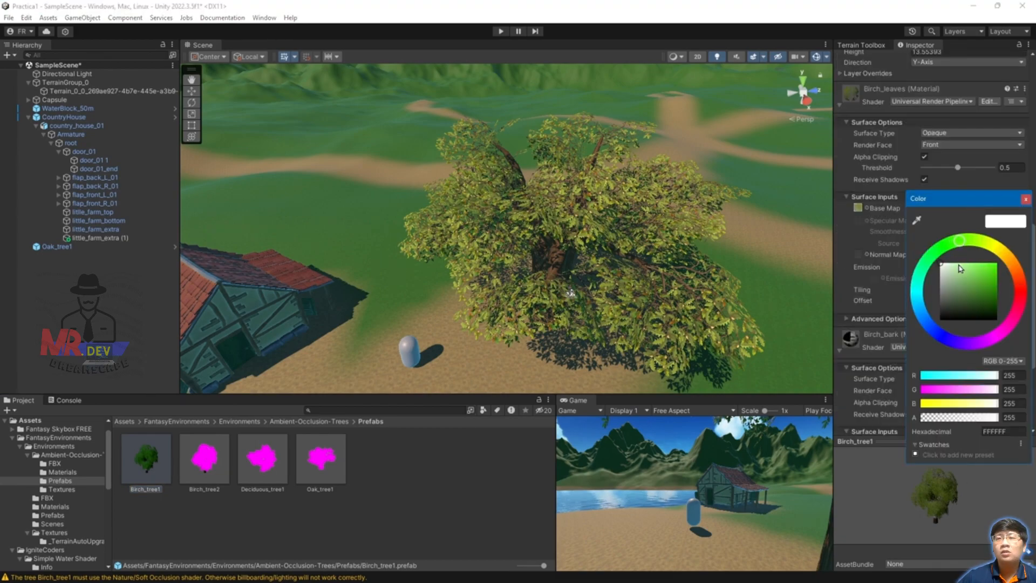
{"action": "left_click_drag", "start_coordinate": [958, 268], "coordinate": [982, 263]}
Step: Place a Birch_tree1 beside the oak and lighten its leaf tint to A0EC7C
{"action": "left_click_drag", "start_coordinate": [162, 456], "coordinate": [378, 202]}
{"action": "left_click", "coordinate": [956, 196]}
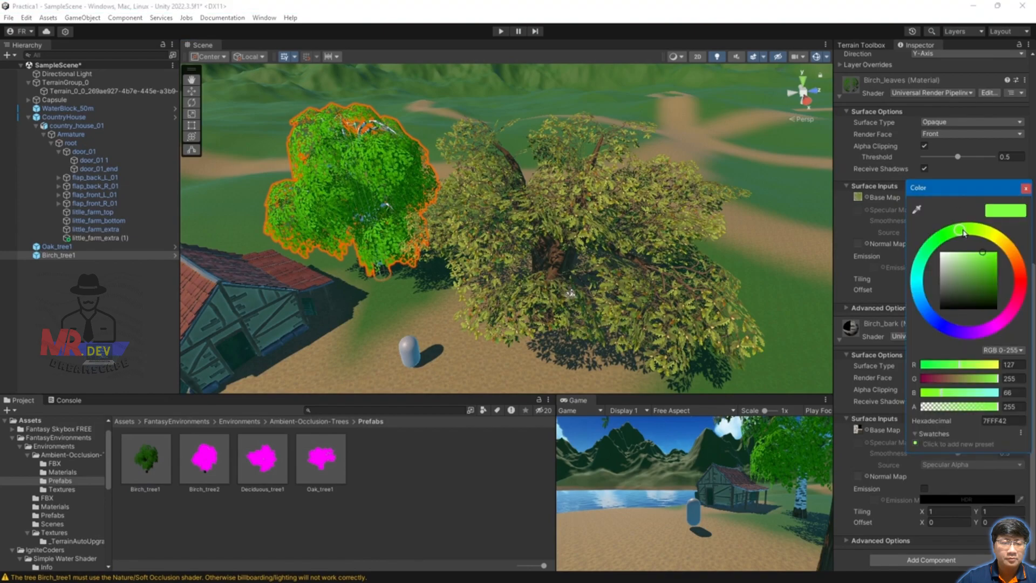
{"action": "mouse_move", "coordinate": [993, 272]}
{"action": "left_mouse_down"}
{"action": "mouse_move", "coordinate": [985, 297]}
{"action": "mouse_move", "coordinate": [957, 253]}
{"action": "mouse_move", "coordinate": [970, 264]}
{"action": "mouse_move", "coordinate": [968, 256]}
{"action": "left_mouse_up"}
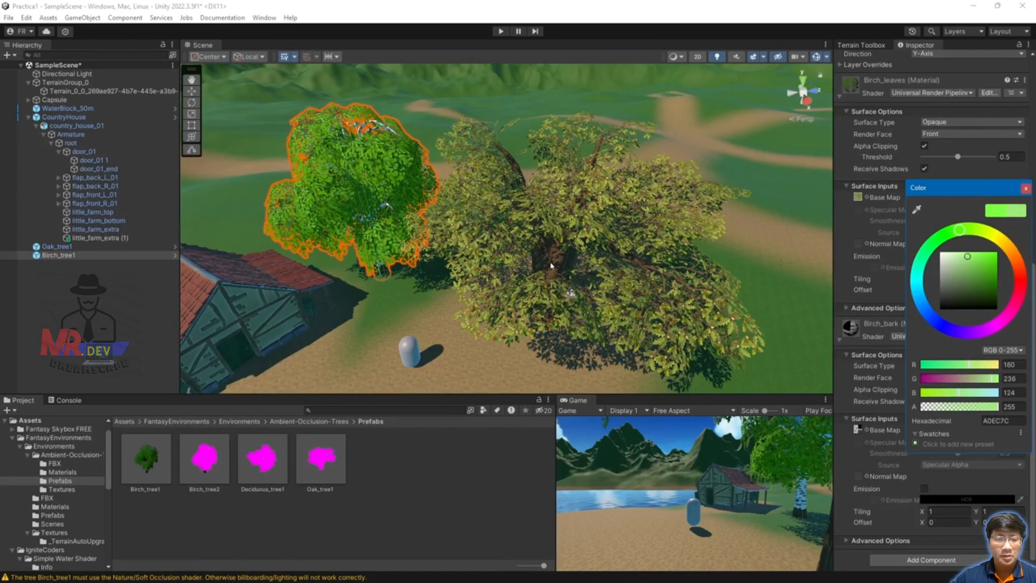
{"action": "left_click", "coordinate": [568, 275]}
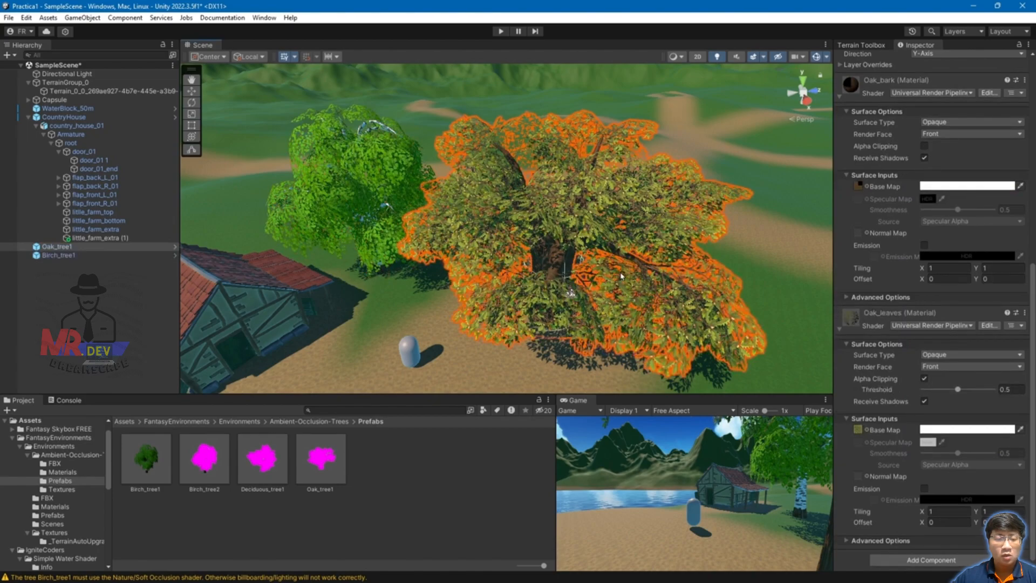
Step: Delete the oak tree and tint the deciduous Tree_leaves1 material green
{"action": "key", "text": "Delete"}
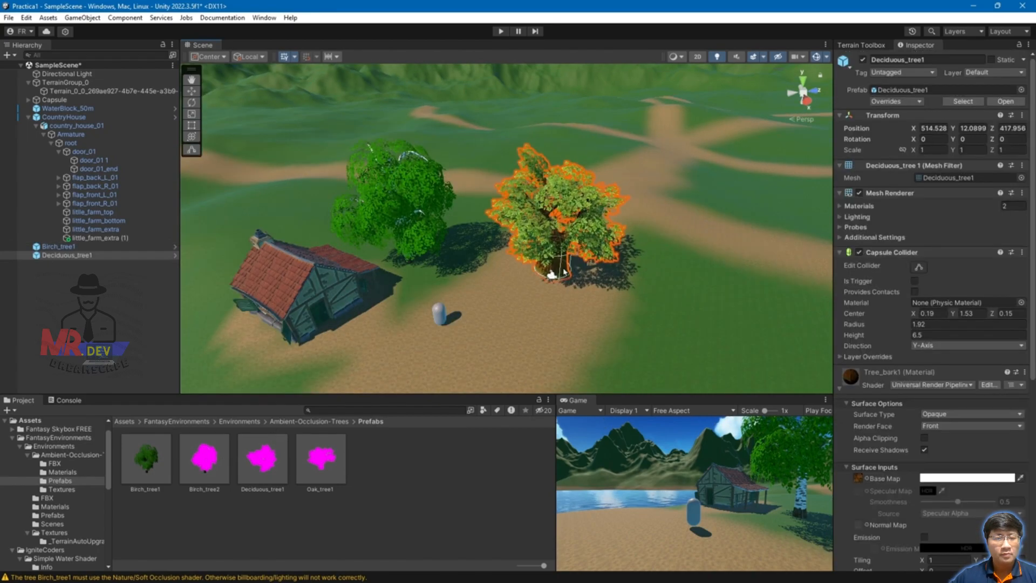
{"action": "scroll", "coordinate": [975, 439], "scroll_direction": "down", "scroll_amount": 10}
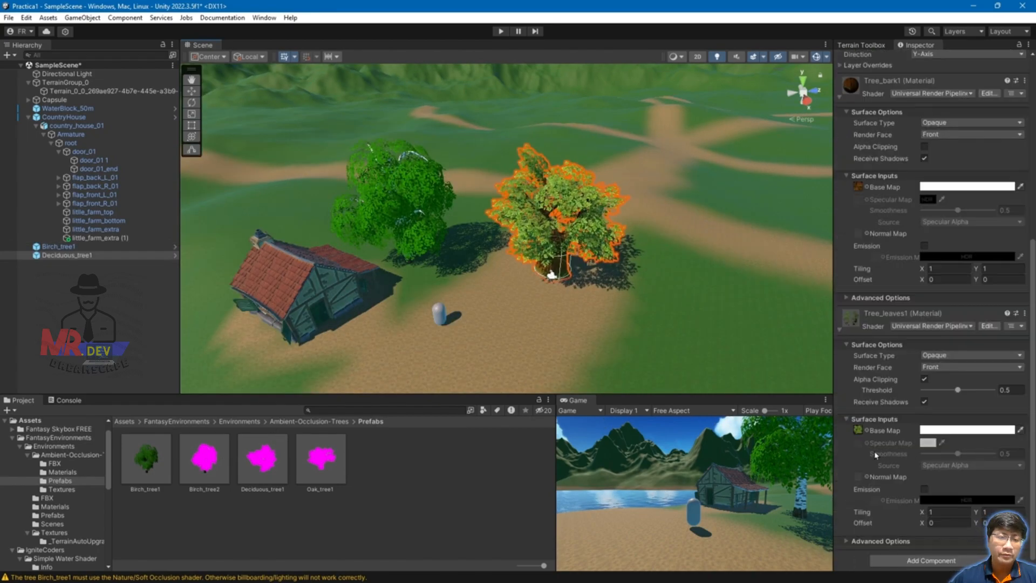
{"action": "left_click", "coordinate": [924, 430]}
{"action": "mouse_move", "coordinate": [942, 368]}
{"action": "left_mouse_down"}
{"action": "mouse_move", "coordinate": [959, 355]}
{"action": "mouse_move", "coordinate": [987, 402]}
{"action": "mouse_move", "coordinate": [975, 355]}
{"action": "mouse_move", "coordinate": [993, 357]}
{"action": "mouse_move", "coordinate": [984, 356]}
{"action": "mouse_move", "coordinate": [974, 390]}
{"action": "mouse_move", "coordinate": [973, 370]}
{"action": "mouse_move", "coordinate": [970, 390]}
{"action": "left_mouse_up"}
{"action": "left_click", "coordinate": [979, 385]}
{"action": "left_click", "coordinate": [761, 332]}
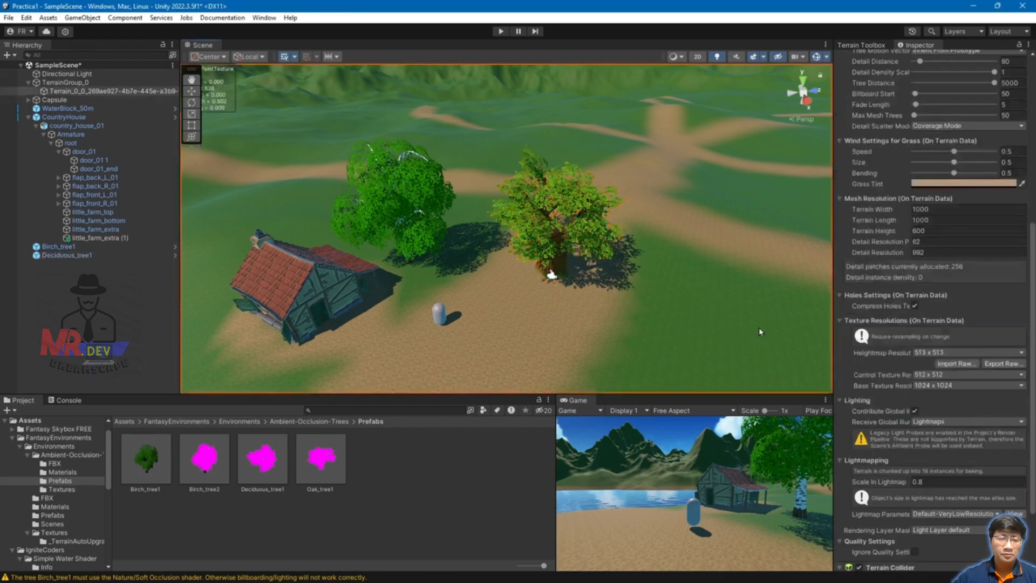
Step: Place another Oak_tree1 and darken its leaves to a deeper green
{"action": "left_click_drag", "start_coordinate": [321, 458], "coordinate": [670, 239]}
{"action": "scroll", "coordinate": [965, 456], "scroll_direction": "down", "scroll_amount": 3}
{"action": "left_click", "coordinate": [943, 429]}
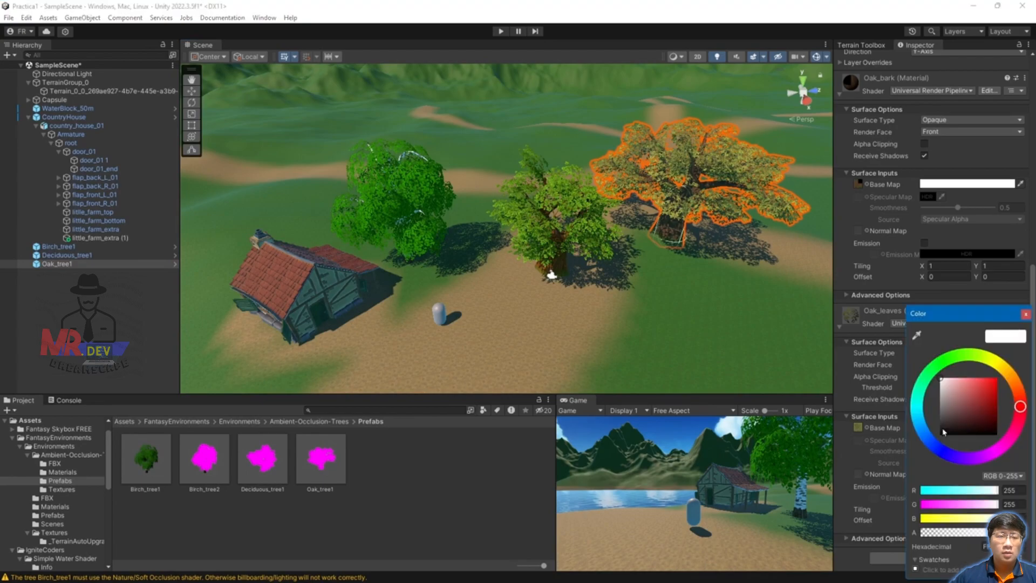
{"action": "left_click_drag", "start_coordinate": [971, 355], "coordinate": [967, 354]}
{"action": "left_click_drag", "start_coordinate": [969, 393], "coordinate": [980, 381]}
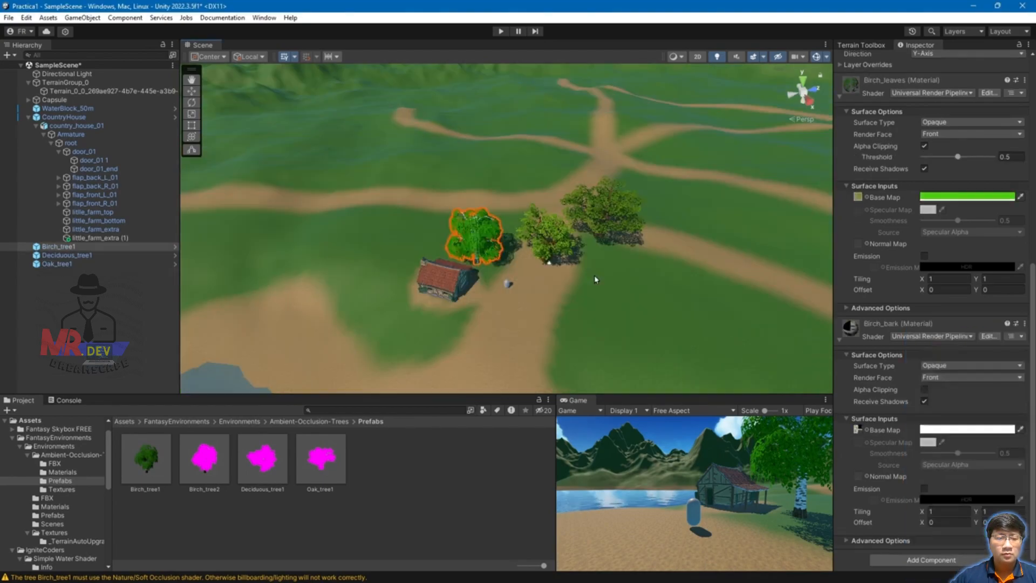
{"action": "key", "text": "Delete"}
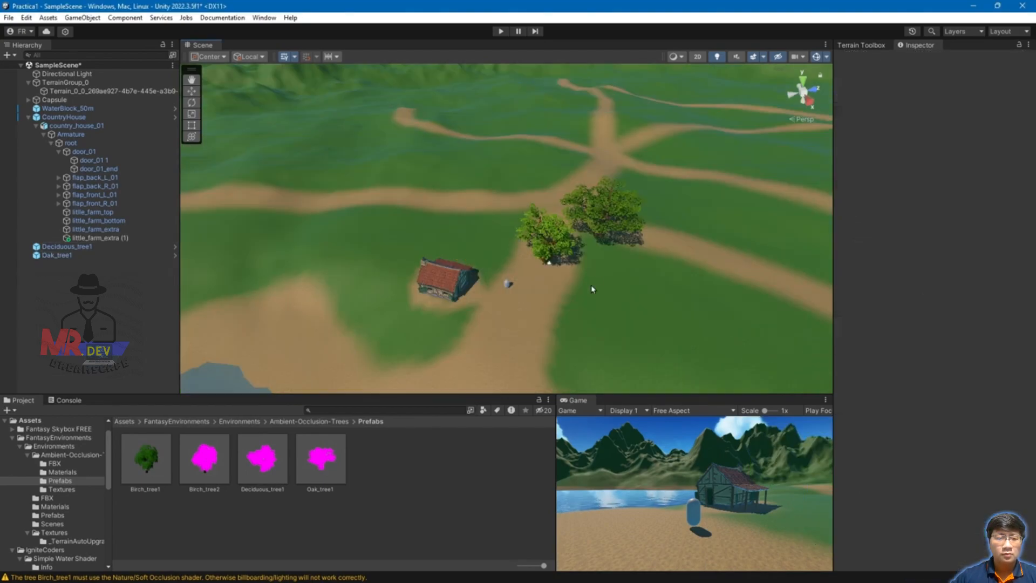
Step: Delete the birch and oak test trees, then select the Terrain
{"action": "left_click", "coordinate": [544, 224]}
{"action": "key", "text": "Delete"}
{"action": "left_click", "coordinate": [610, 232]}
{"action": "key", "text": "Delete"}
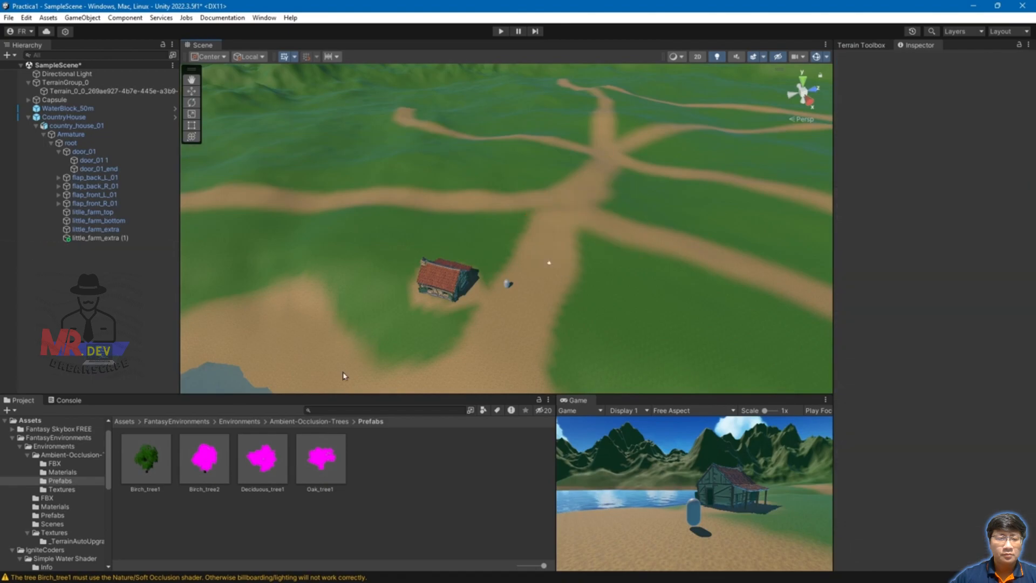
{"action": "left_click", "coordinate": [608, 246]}
Step: Under Paint Trees, add Birch_tree1 as a new tree prefab via Edit Trees > Add Tree
{"action": "left_click", "coordinate": [916, 152]}
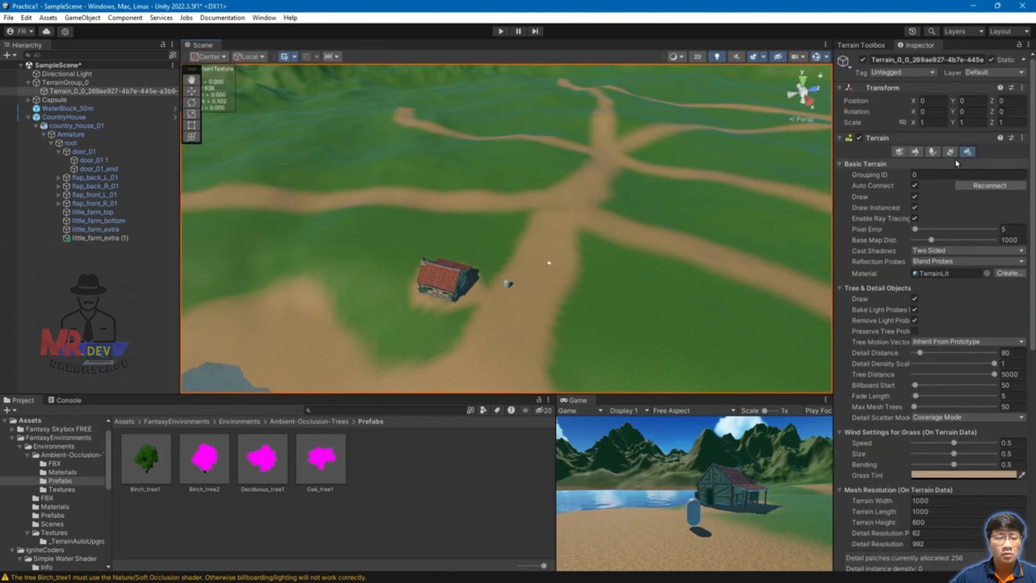
{"action": "left_click", "coordinate": [933, 153]}
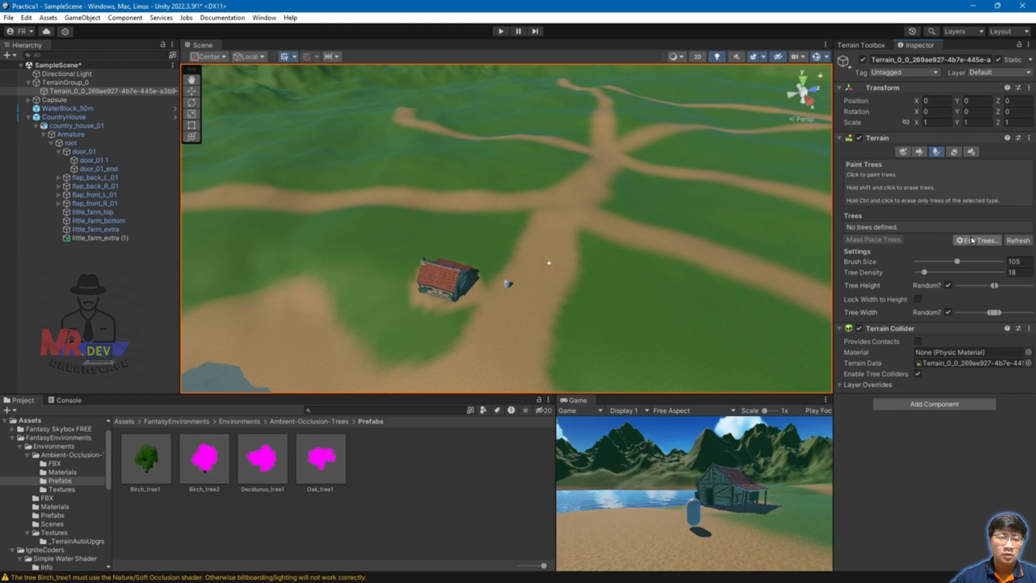
{"action": "left_click", "coordinate": [979, 241]}
{"action": "left_click", "coordinate": [983, 248]}
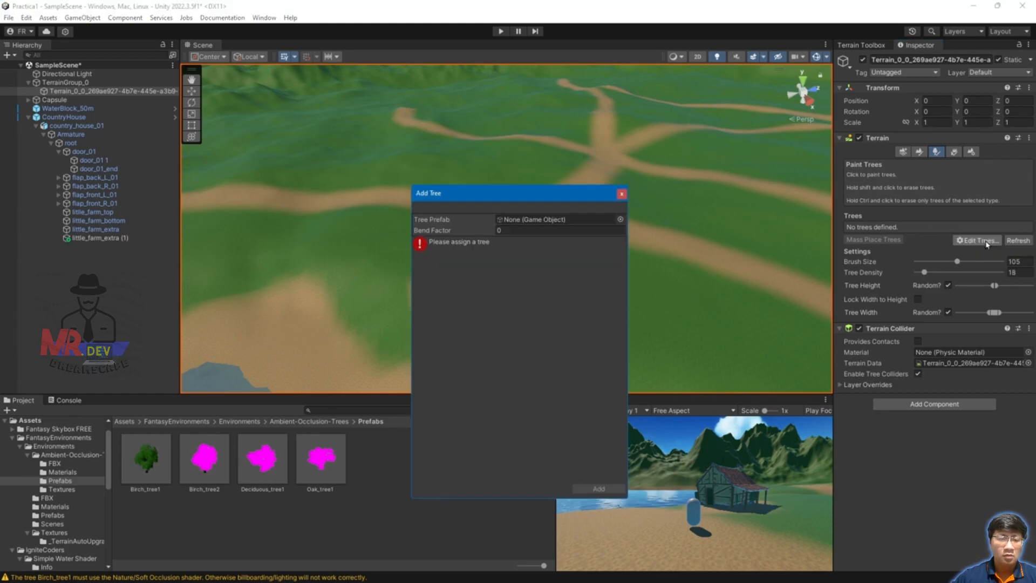
{"action": "left_click", "coordinate": [620, 219]}
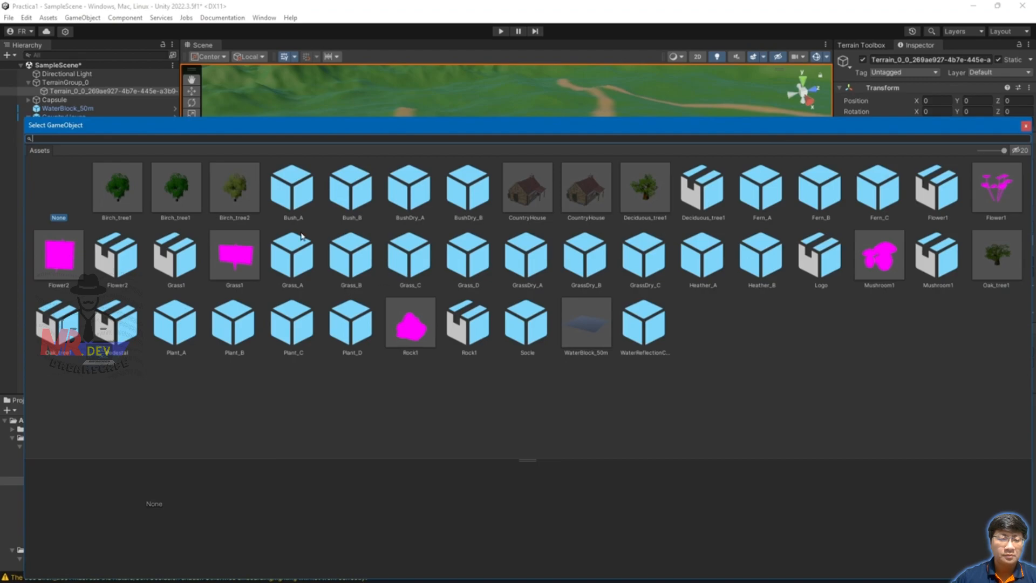
{"action": "left_click", "coordinate": [117, 189]}
{"action": "double_click", "coordinate": [117, 189]}
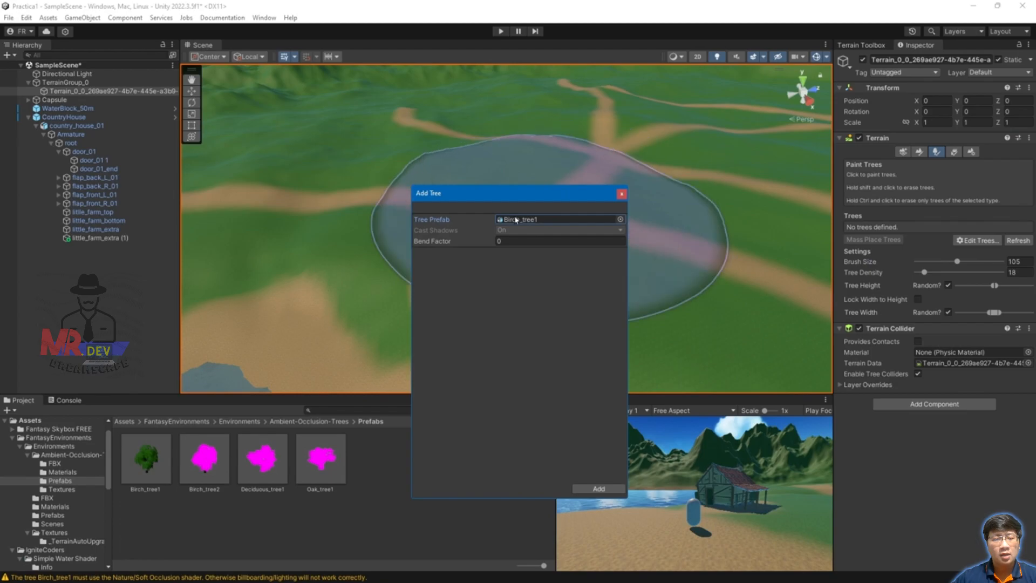
{"action": "left_click", "coordinate": [598, 488]}
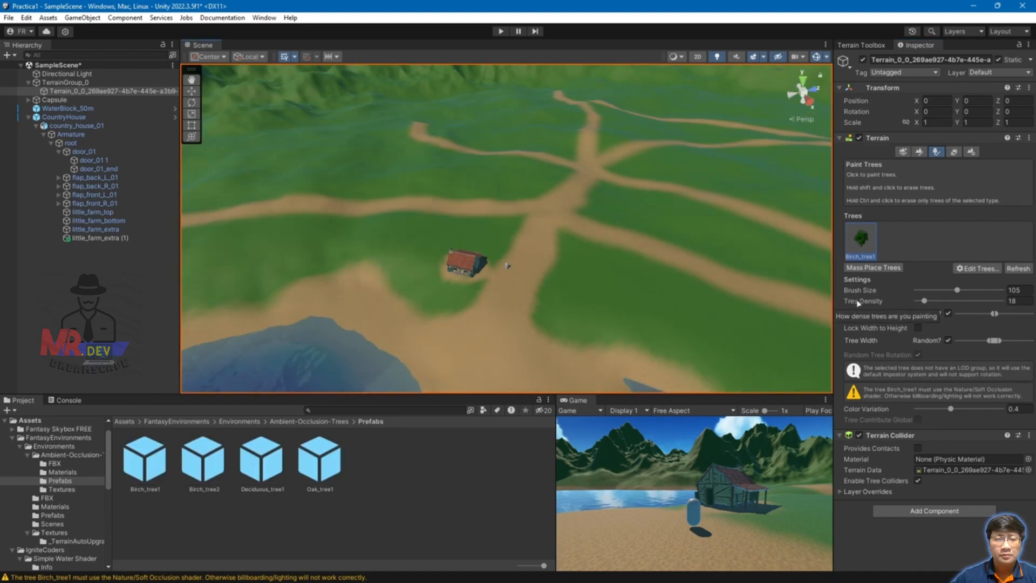
Step: Test-paint birches at tree densities 56 and 14, then undo them
{"action": "mouse_move", "coordinate": [603, 213]}
{"action": "left_mouse_down"}
{"action": "mouse_move", "coordinate": [659, 229]}
{"action": "mouse_move", "coordinate": [636, 212]}
{"action": "mouse_move", "coordinate": [643, 219]}
{"action": "left_mouse_up"}
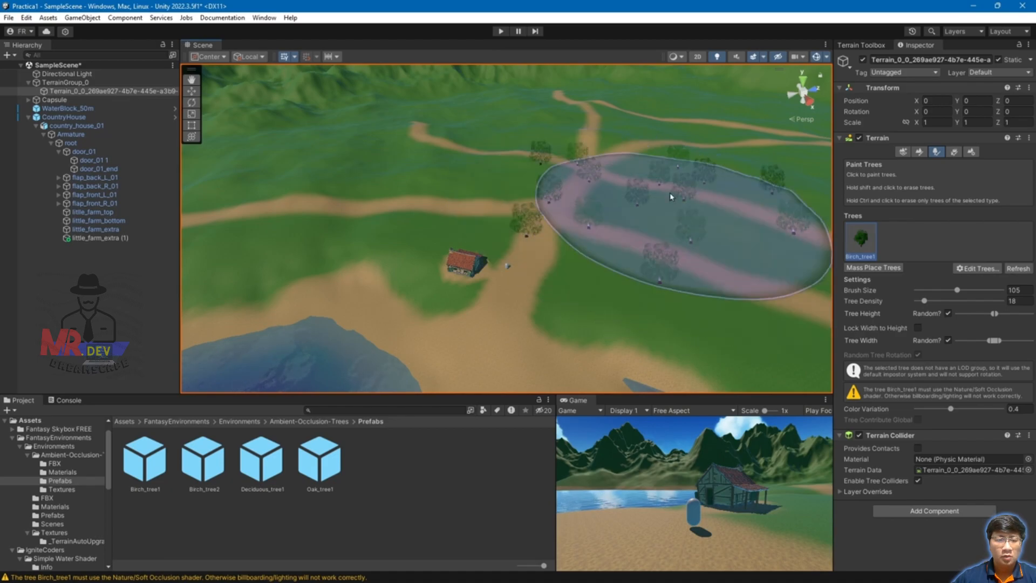
{"action": "left_click_drag", "start_coordinate": [924, 301], "coordinate": [960, 301]}
{"action": "scroll", "coordinate": [775, 187], "scroll_direction": "down", "scroll_amount": 5}
{"action": "left_click_drag", "start_coordinate": [776, 187], "coordinate": [748, 184]}
{"action": "left_click_drag", "start_coordinate": [960, 301], "coordinate": [920, 301]}
{"action": "mouse_move", "coordinate": [545, 221]}
{"action": "left_mouse_down"}
{"action": "mouse_move", "coordinate": [410, 220]}
{"action": "mouse_move", "coordinate": [538, 236]}
{"action": "left_mouse_up"}
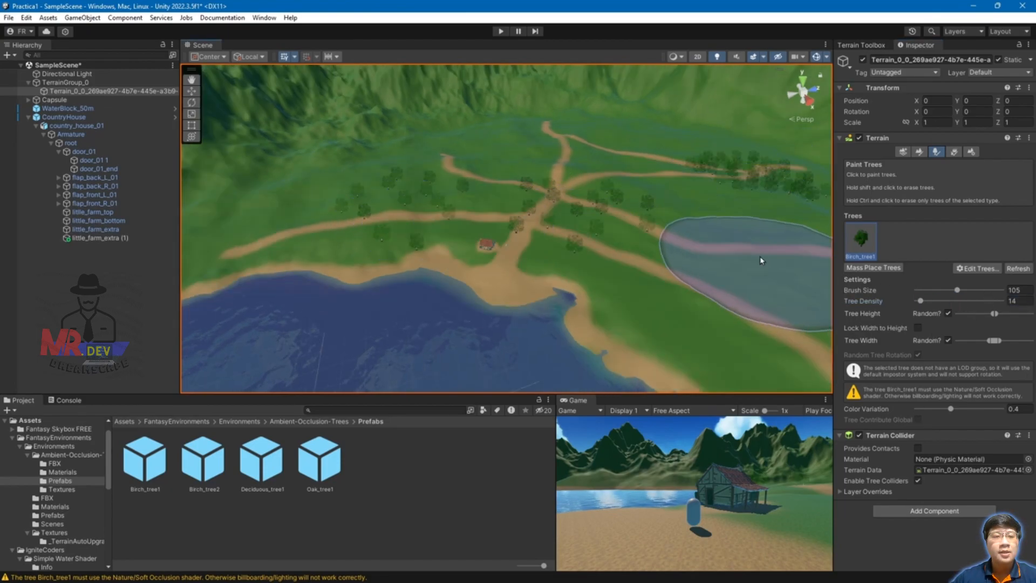
{"action": "key", "text": "ctrl+z"}
{"action": "key", "text": "ctrl+z"}
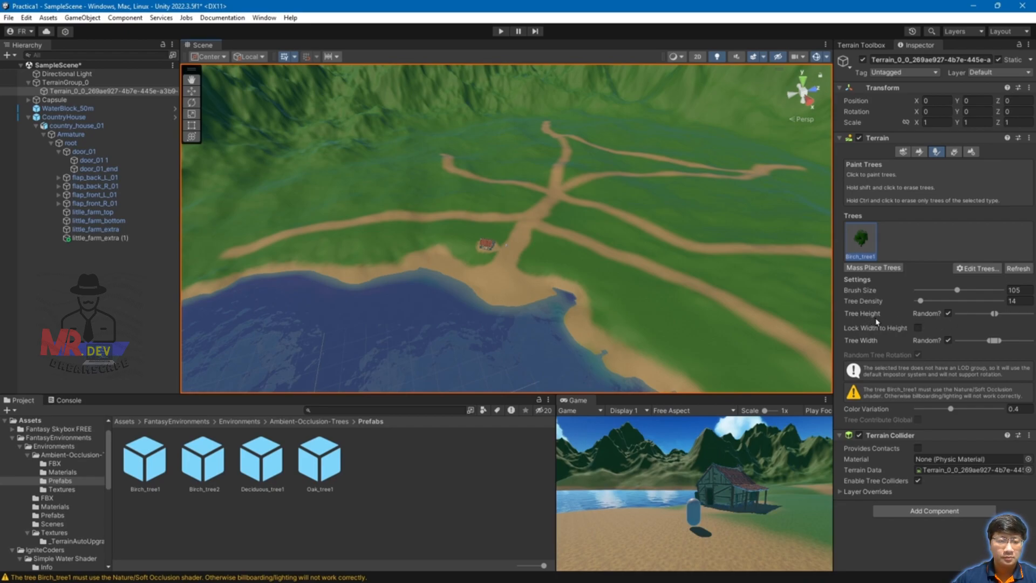
Step: Enable random tree height, widen its min/max range fully, and undo the test trees
{"action": "left_click", "coordinate": [948, 314]}
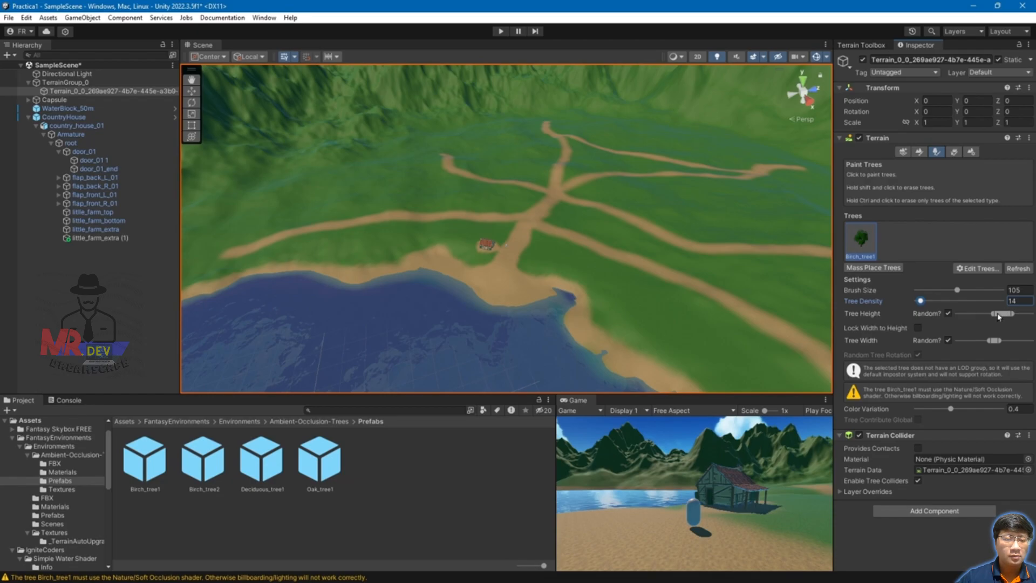
{"action": "left_click_drag", "start_coordinate": [991, 314], "coordinate": [977, 314]}
{"action": "left_click", "coordinate": [636, 247]}
{"action": "scroll", "coordinate": [636, 248], "scroll_direction": "up", "scroll_amount": 3}
{"action": "mouse_move", "coordinate": [755, 285]}
{"action": "left_mouse_down", "text": "alt"}
{"action": "mouse_move", "coordinate": [714, 268]}
{"action": "mouse_move", "coordinate": [673, 222]}
{"action": "left_mouse_up", "text": "alt"}
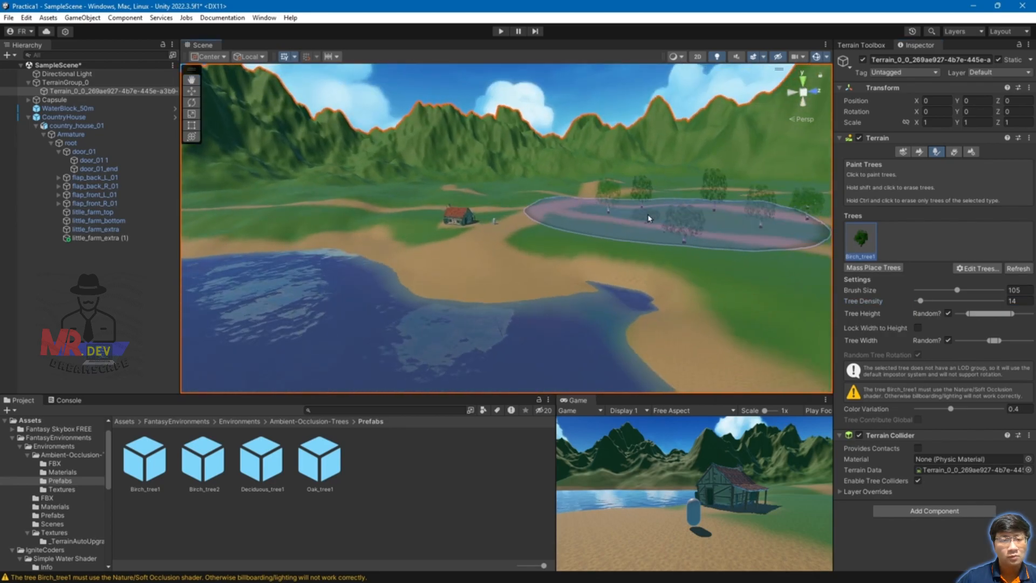
{"action": "scroll", "coordinate": [701, 253], "scroll_direction": "up", "scroll_amount": 3}
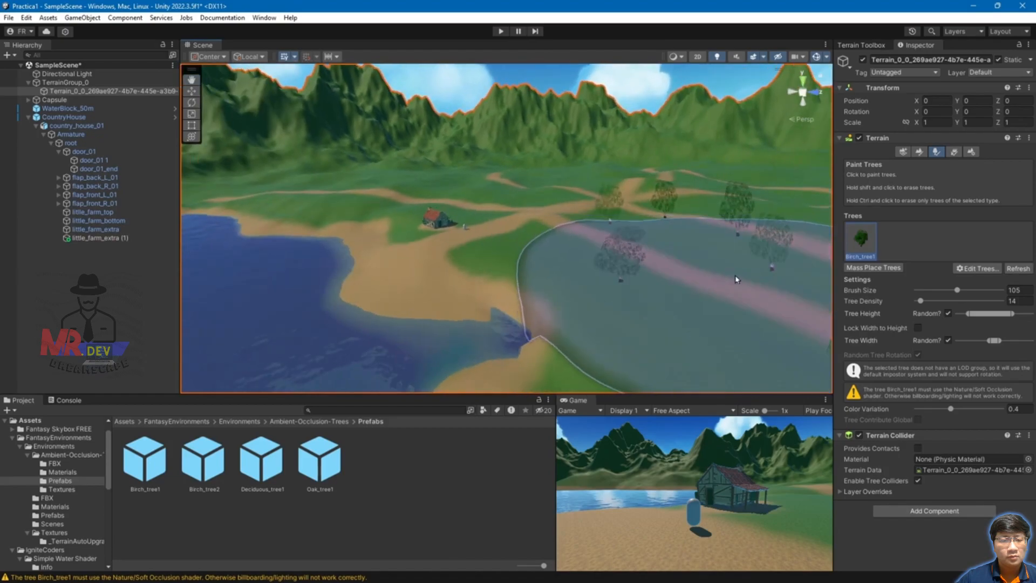
{"action": "scroll", "coordinate": [736, 280], "scroll_direction": "down", "scroll_amount": 2}
{"action": "left_click_drag", "start_coordinate": [1010, 313], "coordinate": [1032, 313]}
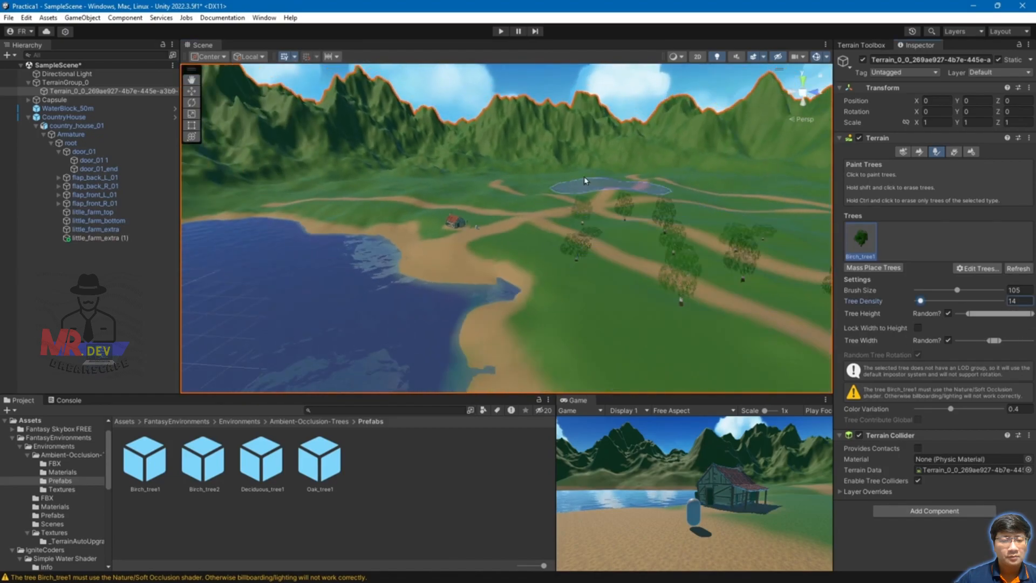
{"action": "left_click", "coordinate": [517, 220]}
{"action": "scroll", "coordinate": [487, 232], "scroll_direction": "up", "scroll_amount": 2}
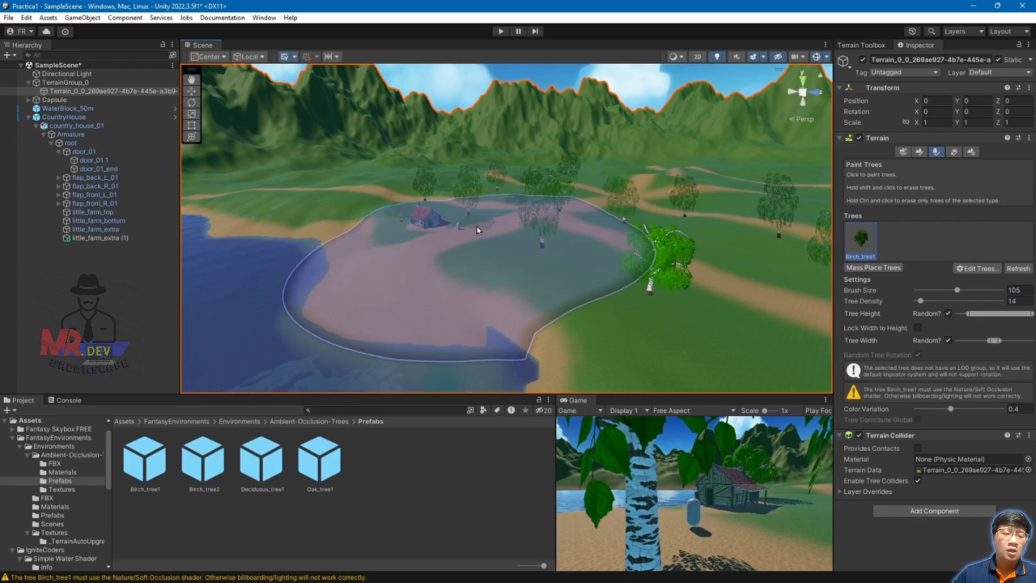
{"action": "key", "text": "ctrl+z"}
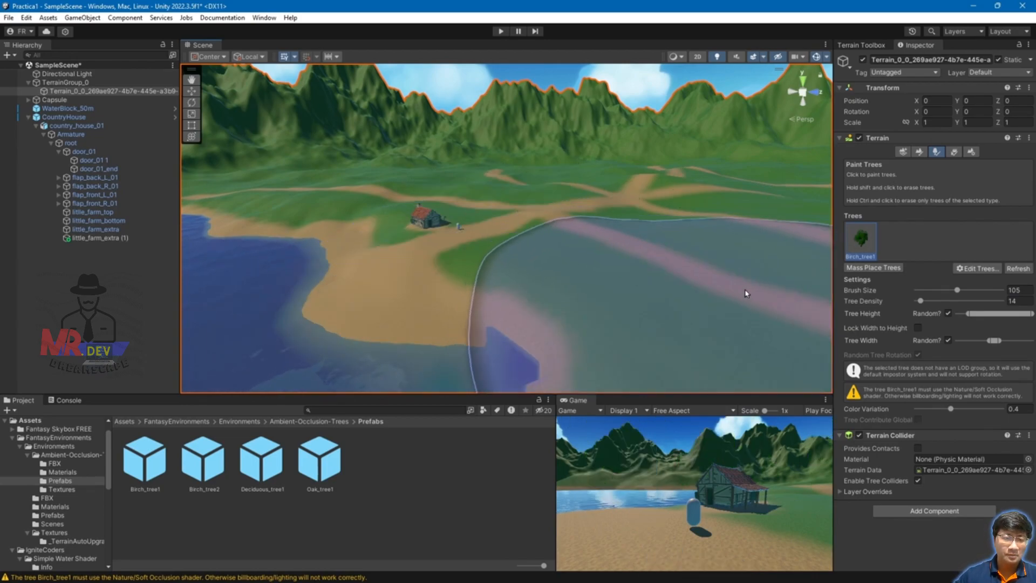
{"action": "scroll", "coordinate": [746, 294], "scroll_direction": "down", "scroll_amount": 3}
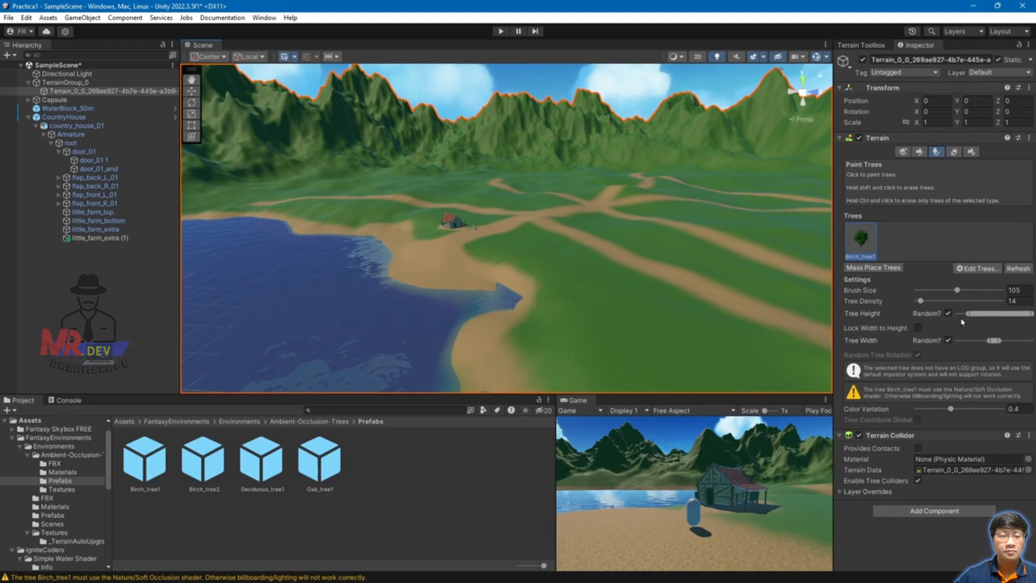
Step: Toggle Lock Width to Height, then paint and undo birches right of the house
{"action": "left_click", "coordinate": [918, 328]}
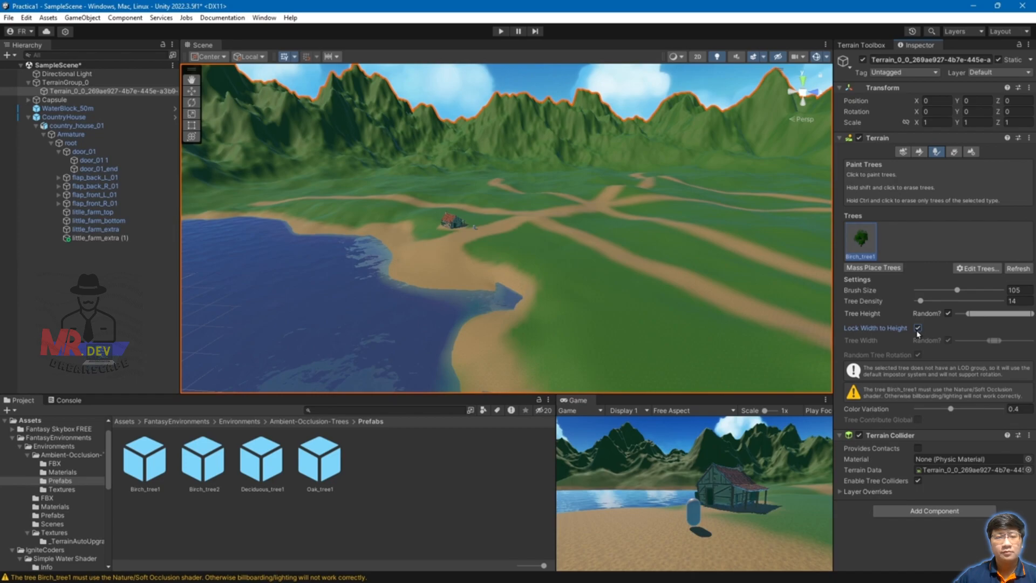
{"action": "mouse_move", "coordinate": [654, 252]}
{"action": "left_mouse_down"}
{"action": "mouse_move", "coordinate": [675, 259]}
{"action": "mouse_move", "coordinate": [510, 247]}
{"action": "left_mouse_up"}
{"action": "scroll", "coordinate": [510, 247], "scroll_direction": "up", "scroll_amount": 6}
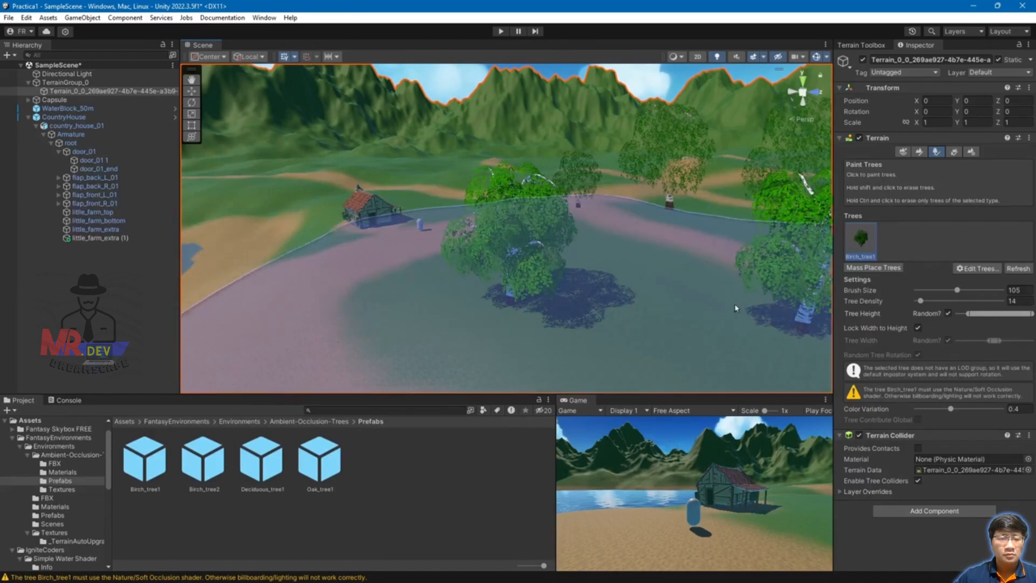
{"action": "key", "text": "ctrl+z"}
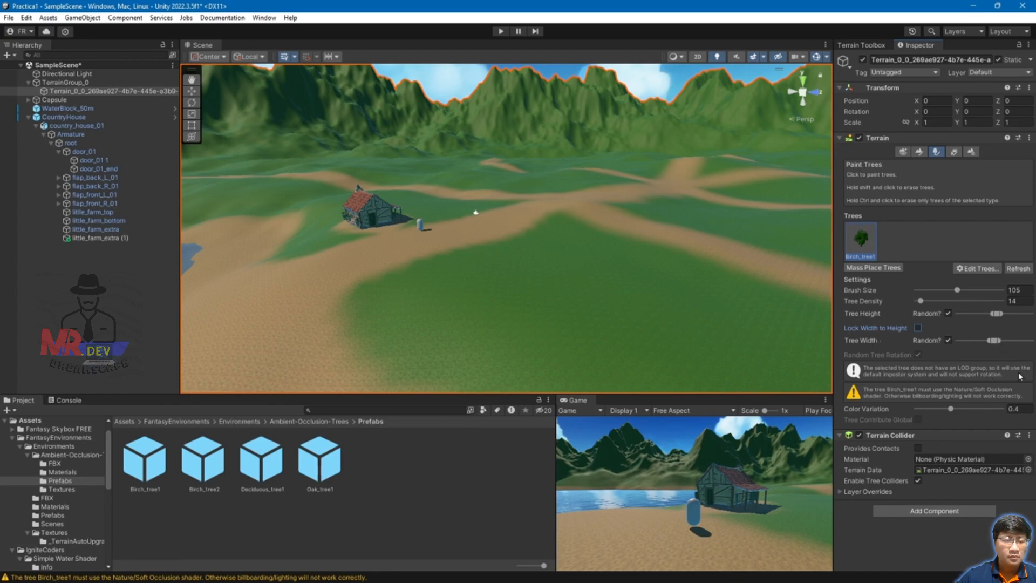
Step: Paint a batch of birch trees near the farmhouse and view them around the house
{"action": "left_click", "coordinate": [501, 281]}
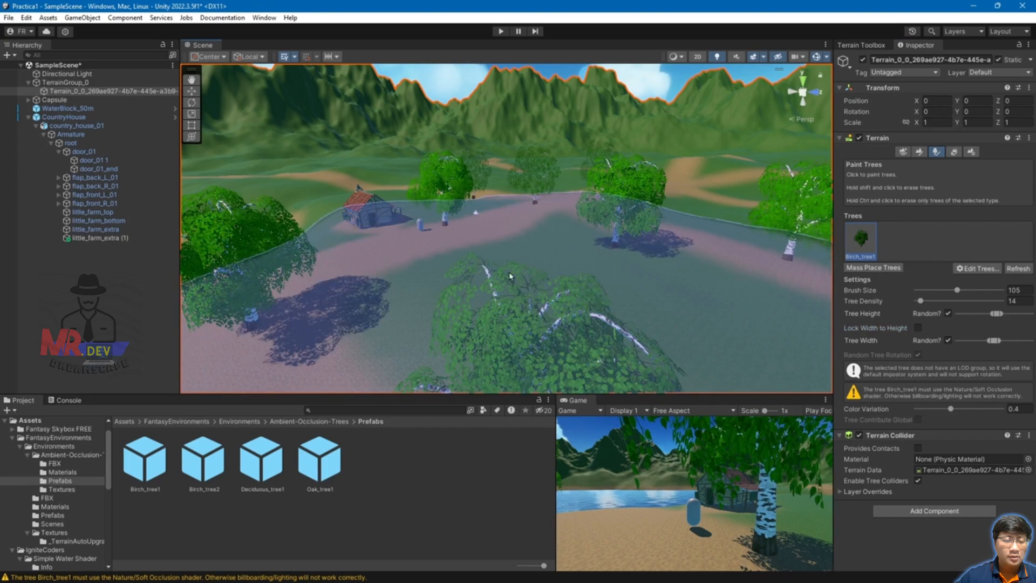
{"action": "scroll", "coordinate": [501, 281], "scroll_direction": "down", "scroll_amount": 10}
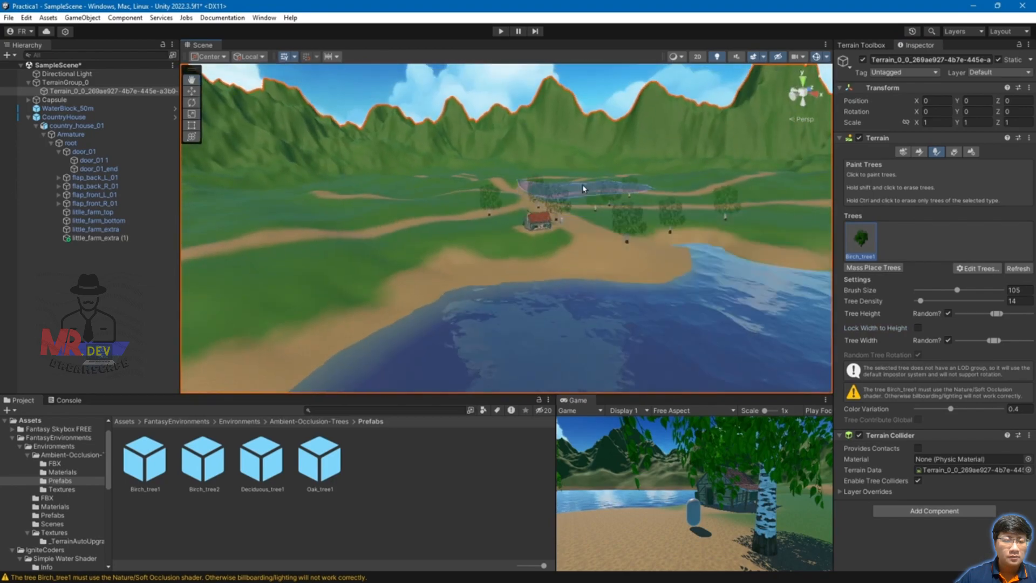
{"action": "scroll", "coordinate": [587, 192], "scroll_direction": "up", "scroll_amount": 9}
{"action": "mouse_move", "coordinate": [747, 213]}
{"action": "left_mouse_down", "text": "alt"}
{"action": "mouse_move", "coordinate": [627, 214]}
{"action": "mouse_move", "coordinate": [487, 195]}
{"action": "left_mouse_up", "text": "alt"}
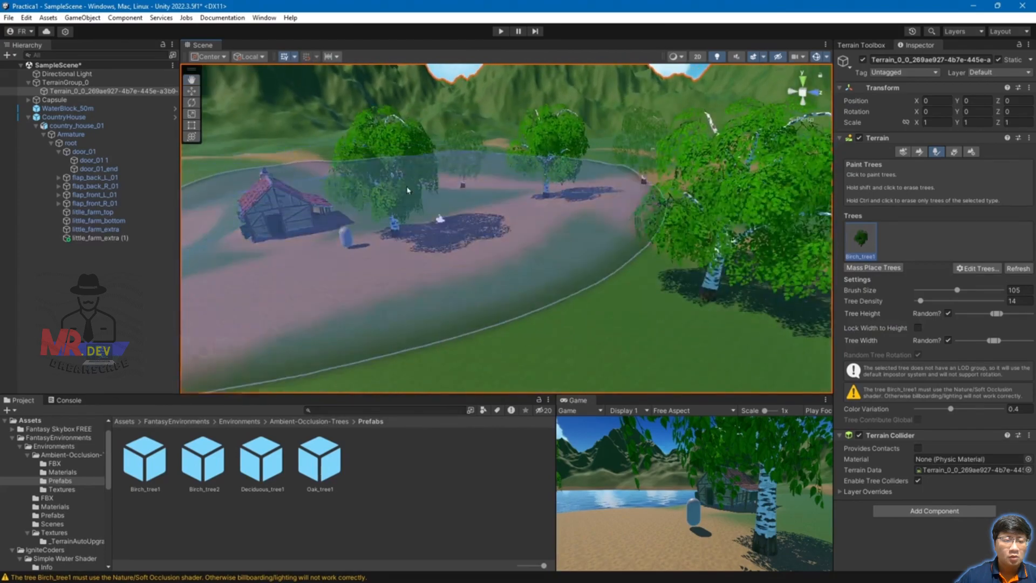
{"action": "scroll", "coordinate": [391, 190], "scroll_direction": "down", "scroll_amount": 8}
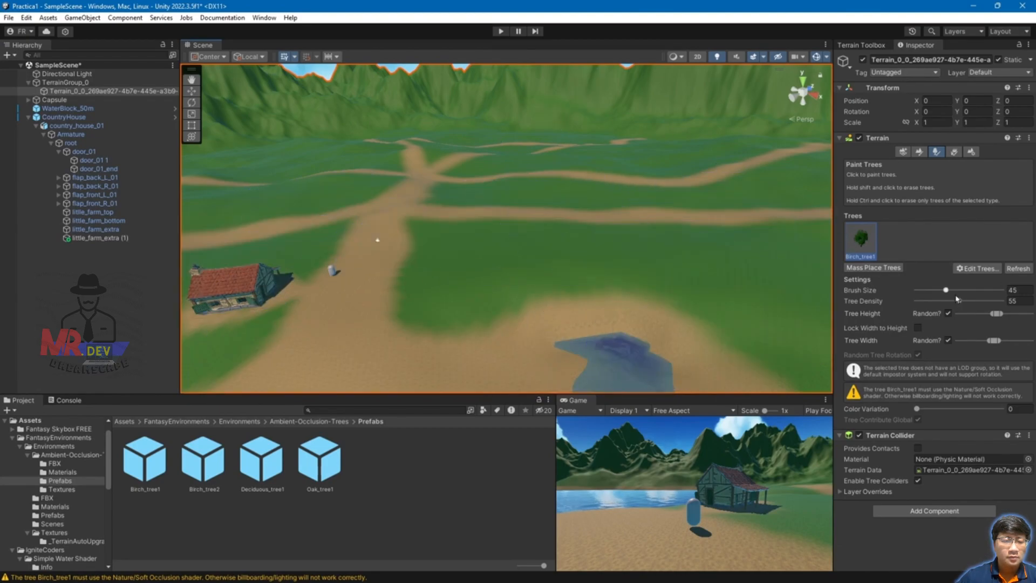
Step: Try a full-size brush at tree density 100, then erase most painted trees
{"action": "left_click_drag", "start_coordinate": [945, 290], "coordinate": [1004, 291]}
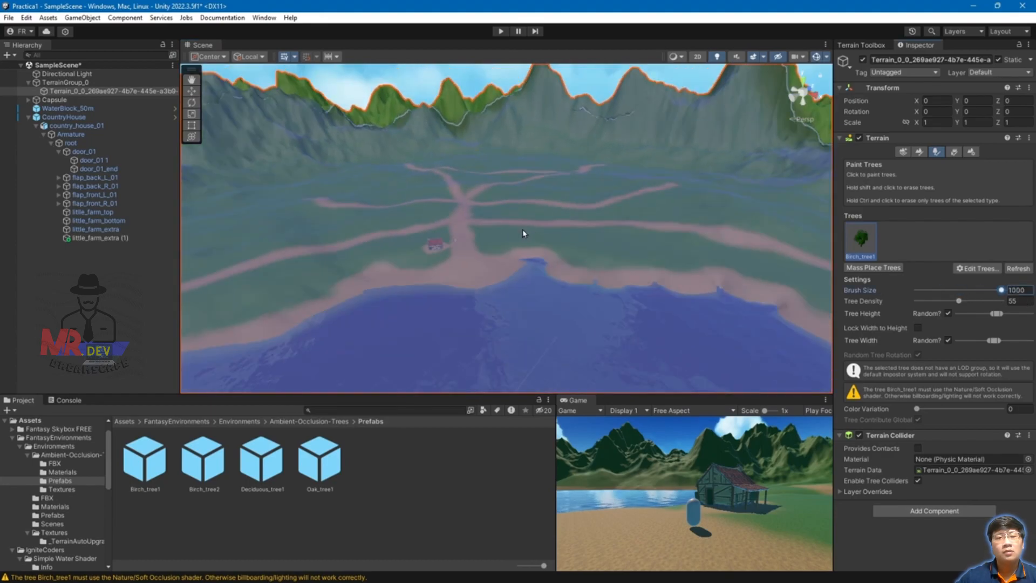
{"action": "left_click_drag", "start_coordinate": [563, 243], "coordinate": [562, 301], "text": "alt"}
{"action": "scroll", "coordinate": [518, 203], "scroll_direction": "down", "scroll_amount": 5}
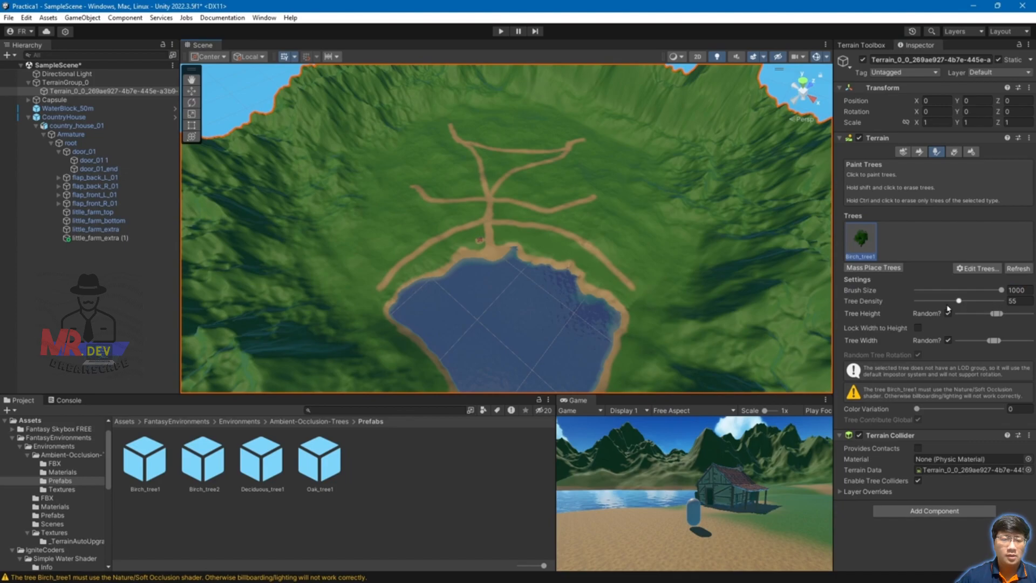
{"action": "left_click_drag", "start_coordinate": [962, 302], "coordinate": [1005, 302]}
{"action": "scroll", "coordinate": [518, 249], "scroll_direction": "down", "scroll_amount": 3}
{"action": "left_click", "coordinate": [514, 218]}
{"action": "left_click", "coordinate": [505, 227]}
{"action": "scroll", "coordinate": [428, 259], "scroll_direction": "up", "scroll_amount": 5}
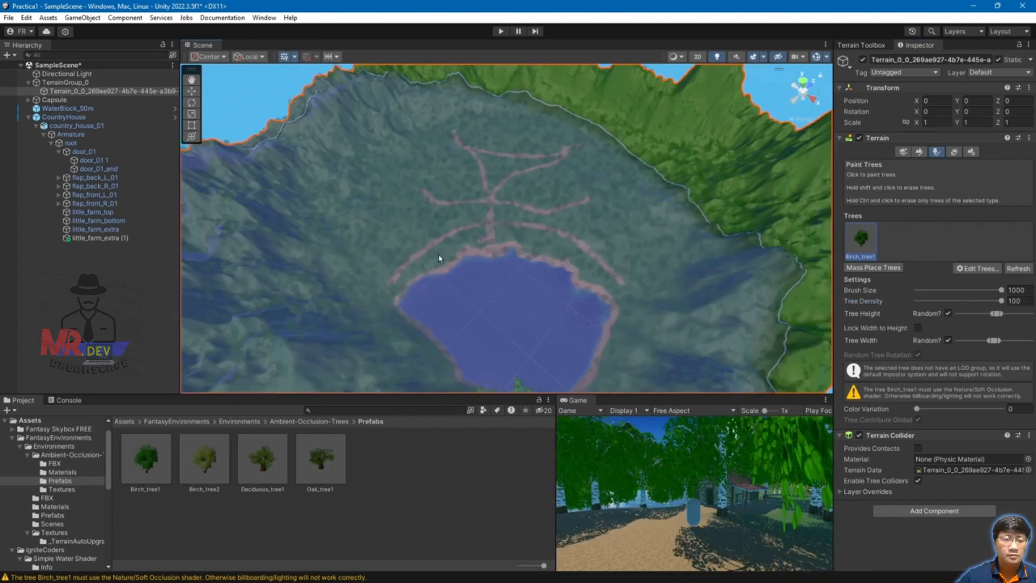
{"action": "scroll", "coordinate": [474, 231], "scroll_direction": "up", "scroll_amount": 5}
{"action": "mouse_move", "coordinate": [611, 240]}
{"action": "left_mouse_down", "text": "shift"}
{"action": "mouse_move", "coordinate": [537, 243]}
{"action": "mouse_move", "coordinate": [559, 241]}
{"action": "left_mouse_up", "text": "shift"}
{"action": "scroll", "coordinate": [569, 199], "scroll_direction": "down", "scroll_amount": 3}
{"action": "scroll", "coordinate": [561, 242], "scroll_direction": "down", "scroll_amount": 8}
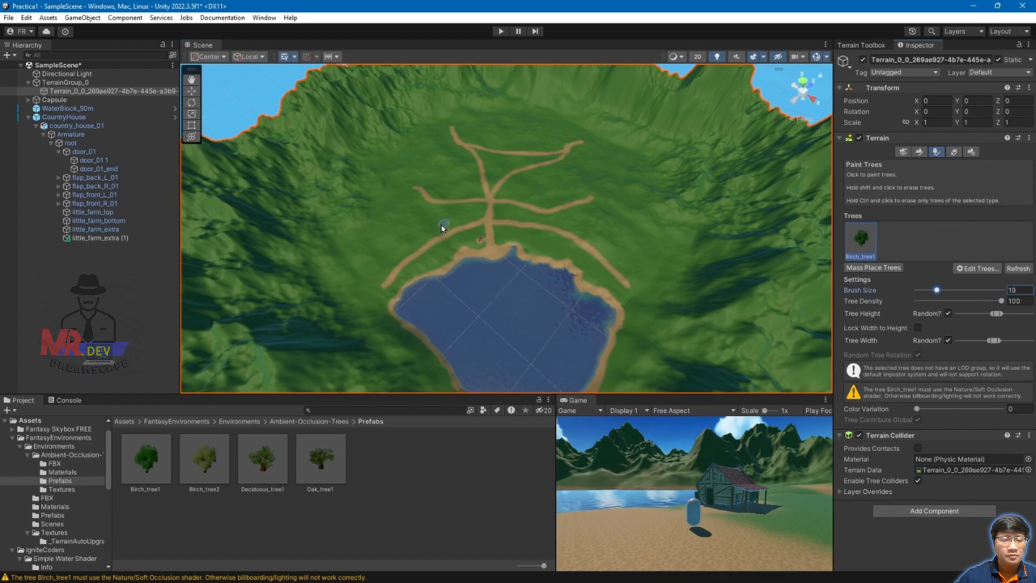
Step: At brush size 88, paint birch trees across the fields toward the road
{"action": "left_click_drag", "start_coordinate": [969, 294], "coordinate": [954, 291]}
{"action": "left_click", "coordinate": [394, 245]}
{"action": "left_click", "coordinate": [367, 200]}
{"action": "key", "text": "ctrl+z"}
{"action": "key", "text": "ctrl+z"}
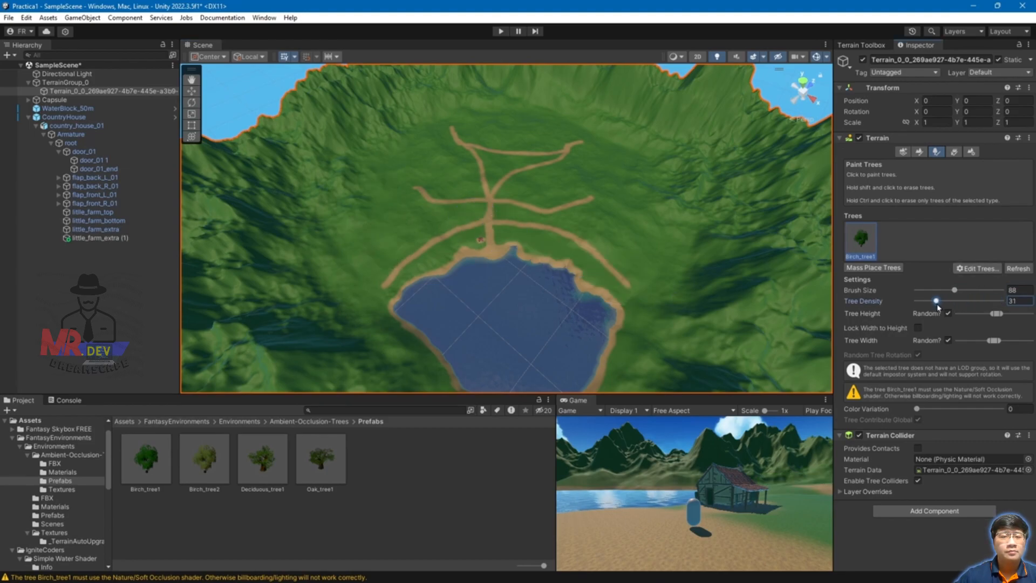
{"action": "left_click_drag", "start_coordinate": [327, 251], "coordinate": [397, 188]}
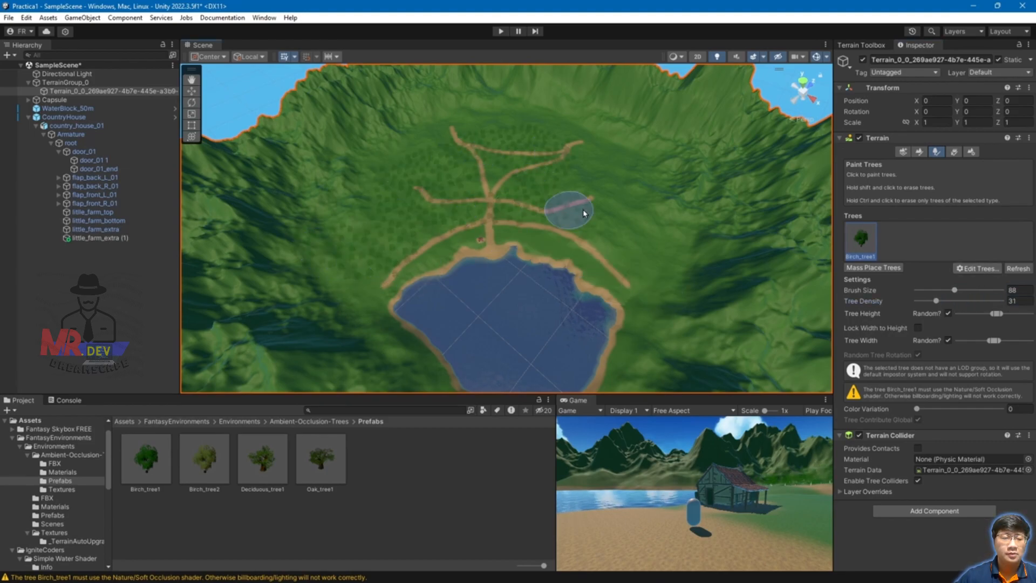
{"action": "scroll", "coordinate": [461, 159], "scroll_direction": "up", "scroll_amount": 3}
{"action": "scroll", "coordinate": [483, 200], "scroll_direction": "up", "scroll_amount": 5}
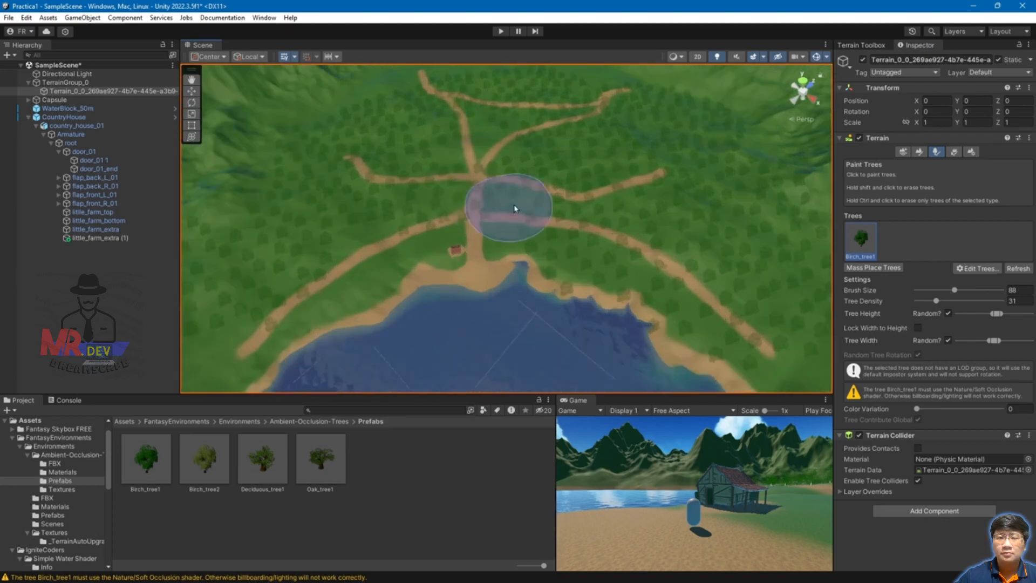
{"action": "left_click_drag", "start_coordinate": [583, 255], "coordinate": [726, 129], "text": "alt"}
{"action": "scroll", "coordinate": [479, 247], "scroll_direction": "up", "scroll_amount": 8}
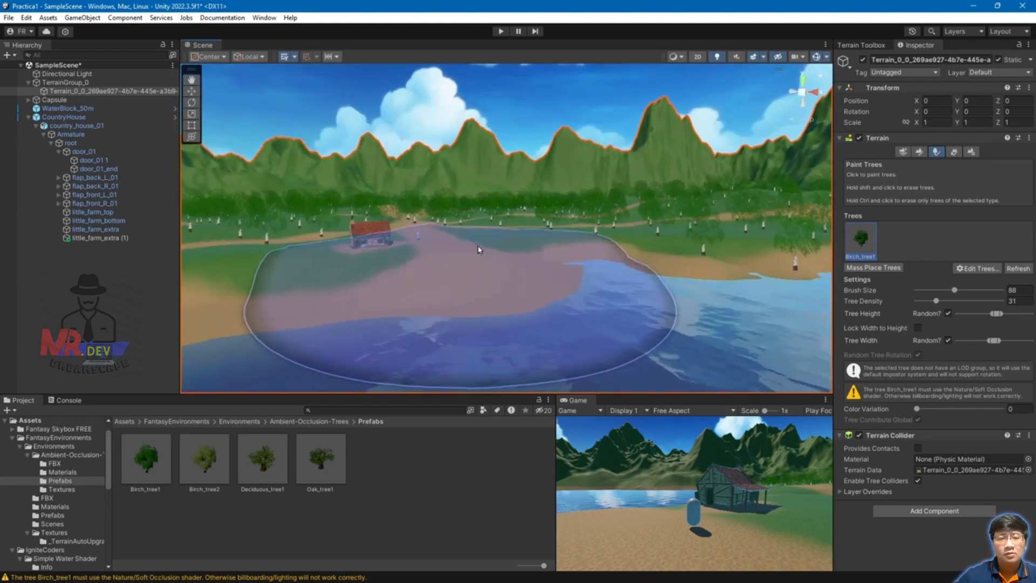
{"action": "left_click_drag", "start_coordinate": [504, 233], "coordinate": [468, 317], "text": "alt"}
{"action": "scroll", "coordinate": [468, 318], "scroll_direction": "down", "scroll_amount": 10}
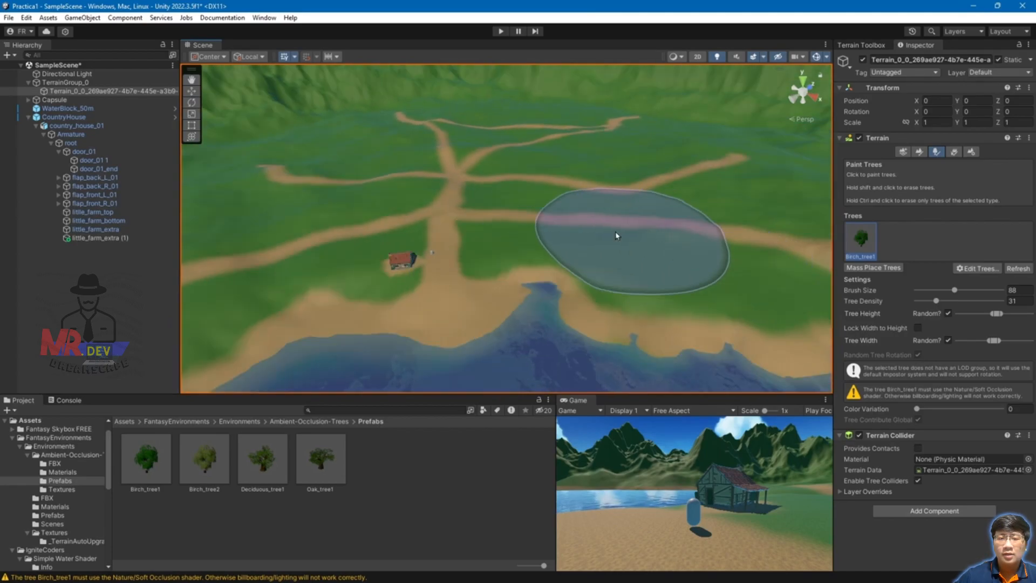
{"action": "scroll", "coordinate": [659, 232], "scroll_direction": "down", "scroll_amount": 3}
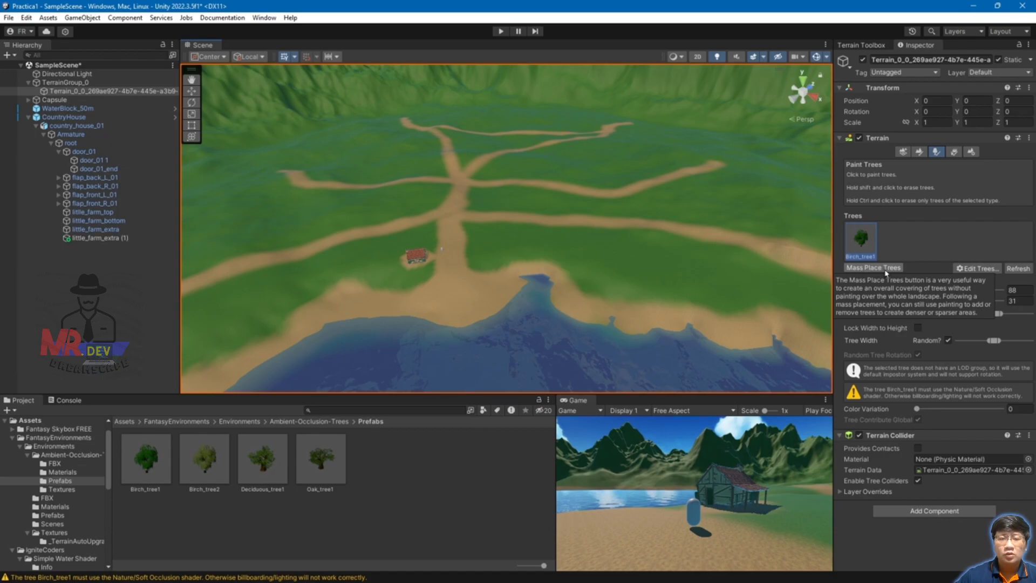
Step: Mass place 200 birch trees across the whole terrain
{"action": "left_click", "coordinate": [886, 267]}
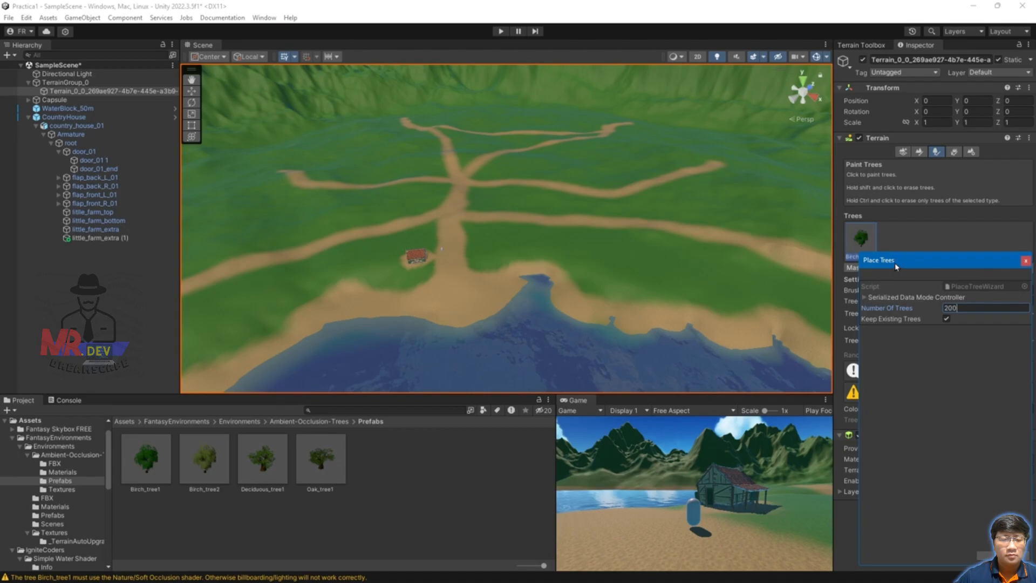
{"action": "left_click_drag", "start_coordinate": [896, 267], "coordinate": [819, 206]}
{"action": "left_click", "coordinate": [925, 494]}
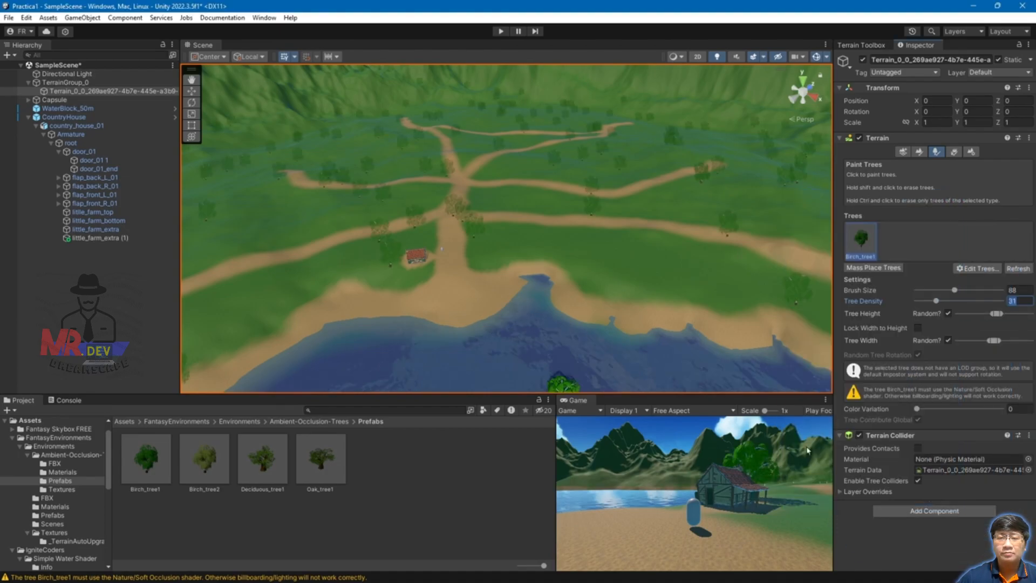
{"action": "scroll", "coordinate": [531, 206], "scroll_direction": "down", "scroll_amount": 3}
{"action": "scroll", "coordinate": [530, 205], "scroll_direction": "down", "scroll_amount": 3}
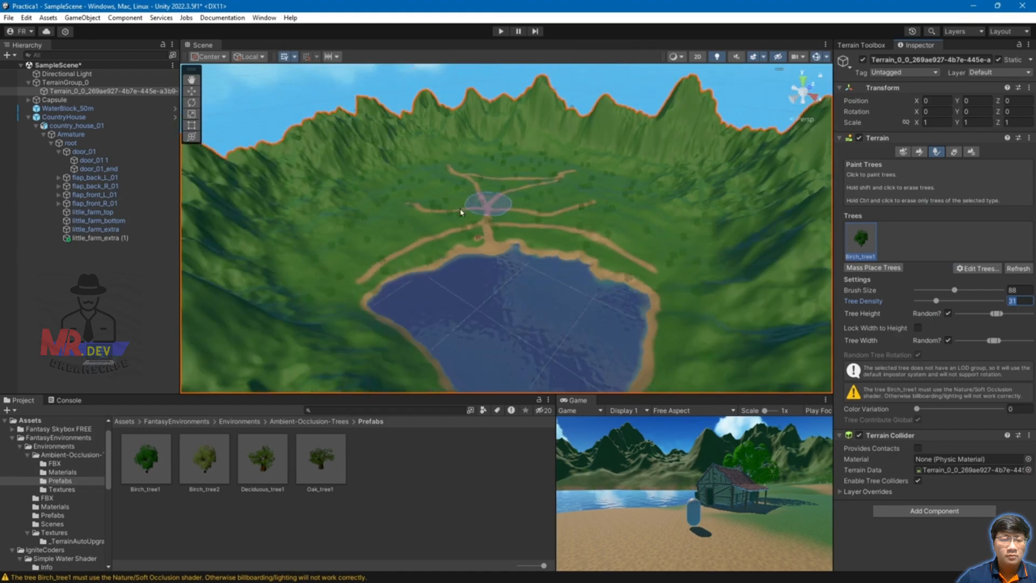
{"action": "left_click_drag", "start_coordinate": [359, 239], "coordinate": [507, 230], "text": "alt"}
{"action": "scroll", "coordinate": [539, 238], "scroll_direction": "up", "scroll_amount": 5}
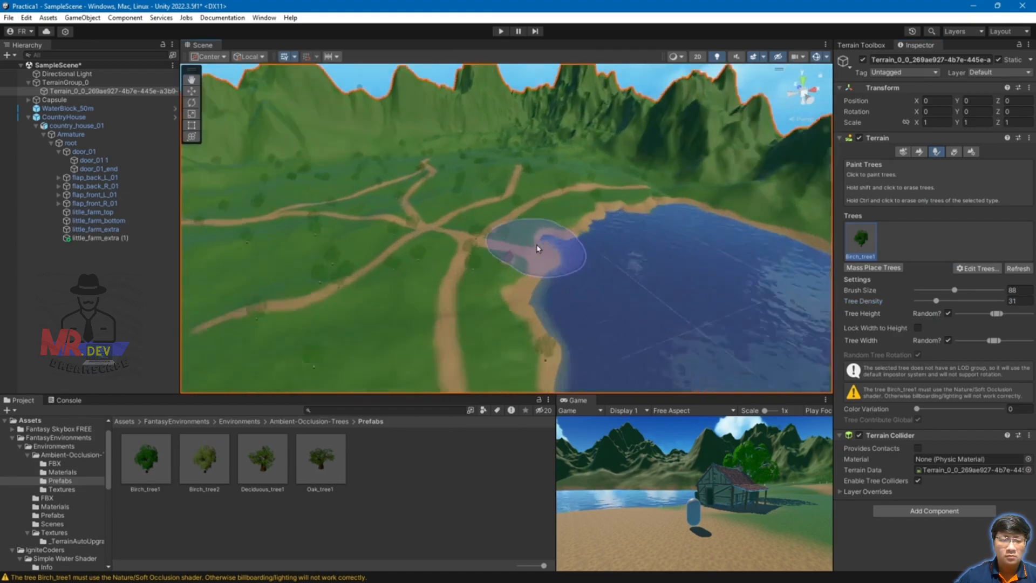
{"action": "scroll", "coordinate": [554, 285], "scroll_direction": "down", "scroll_amount": 3}
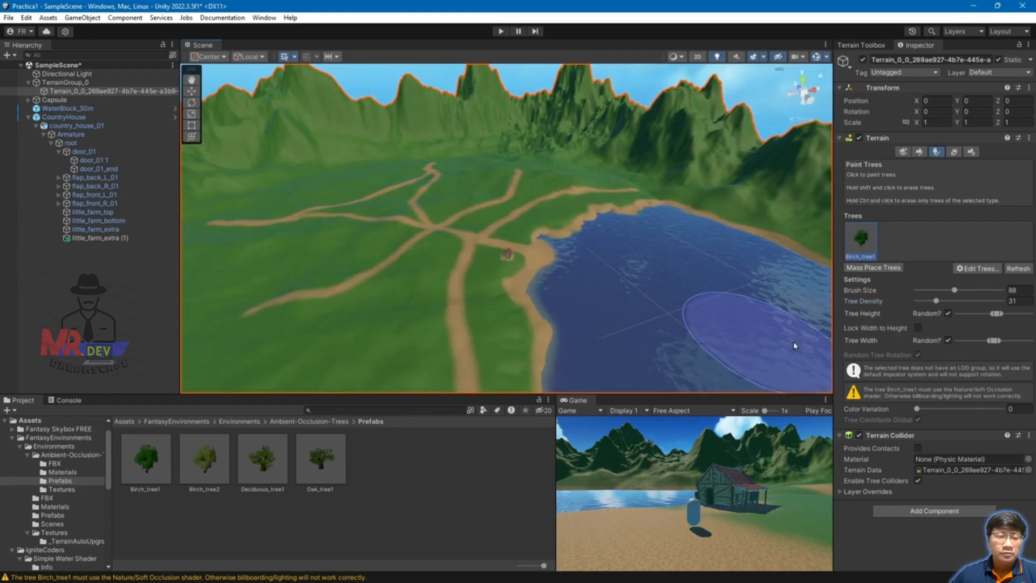
Step: Mass place another 250 birch trees, keeping the existing ones
{"action": "left_click", "coordinate": [870, 267]}
{"action": "type", "text": "250"}
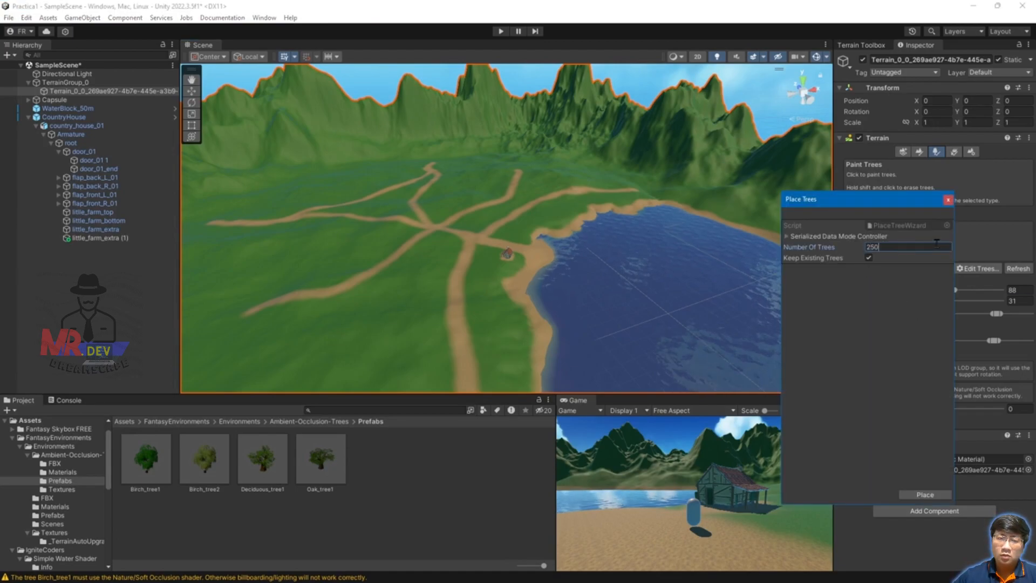
{"action": "left_click", "coordinate": [924, 494]}
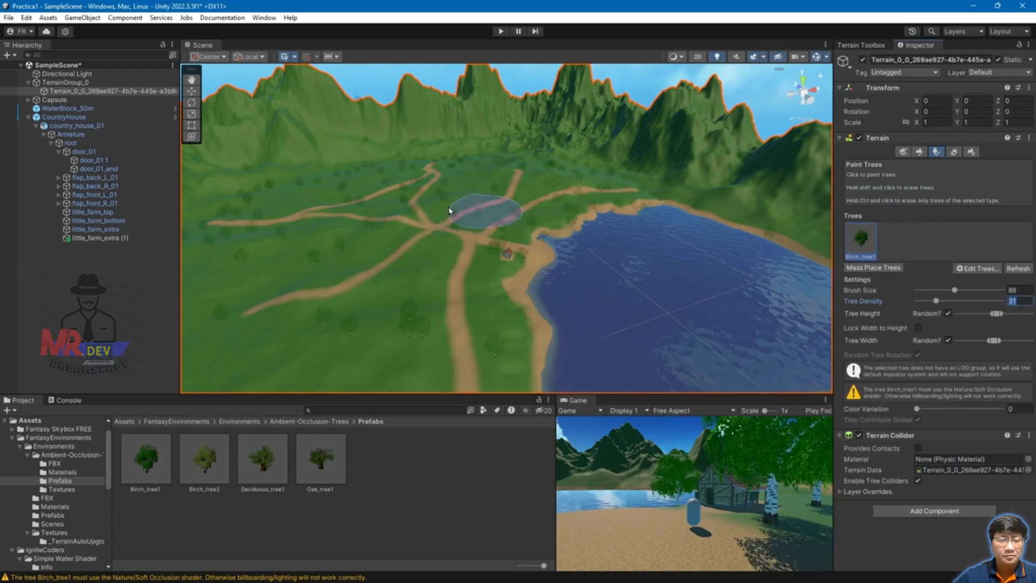
{"action": "scroll", "coordinate": [539, 285], "scroll_direction": "down", "scroll_amount": 2}
{"action": "scroll", "coordinate": [539, 285], "scroll_direction": "down", "scroll_amount": 3}
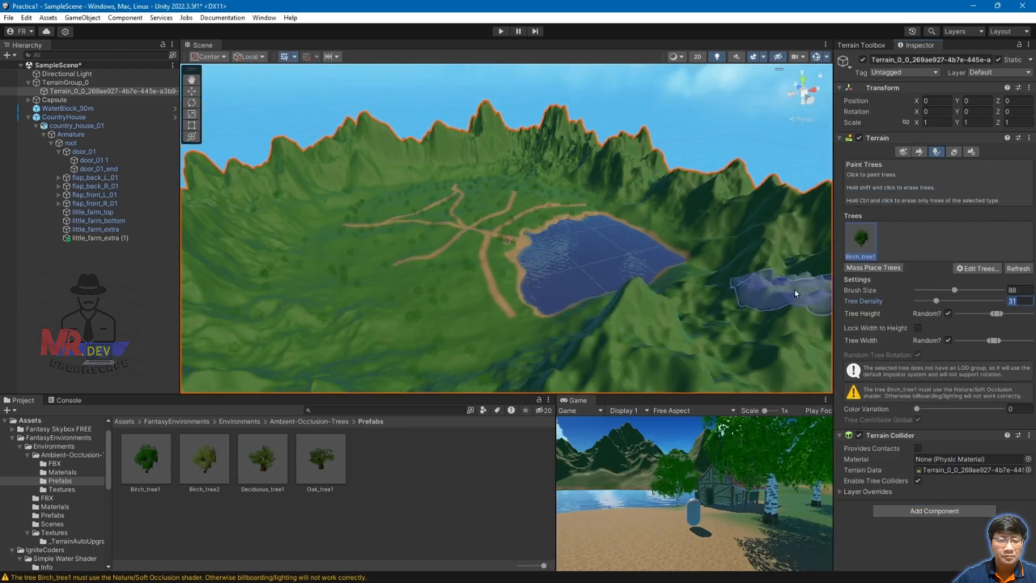
{"action": "scroll", "coordinate": [792, 287], "scroll_direction": "down", "scroll_amount": 3}
{"action": "mouse_move", "coordinate": [747, 272]}
{"action": "left_mouse_down", "text": "alt"}
{"action": "mouse_move", "coordinate": [555, 309]}
{"action": "mouse_move", "coordinate": [444, 291]}
{"action": "left_mouse_up", "text": "alt"}
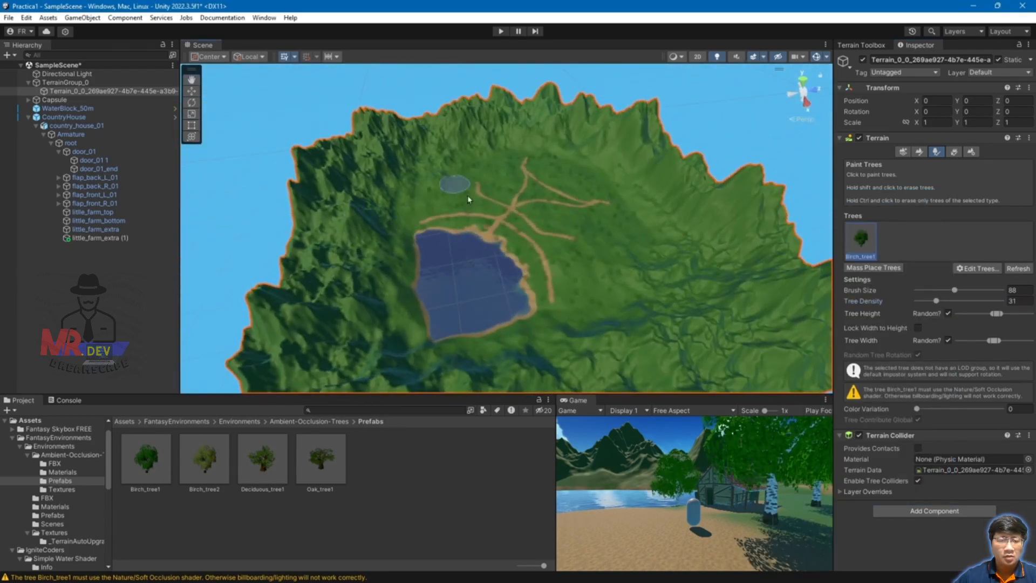
{"action": "scroll", "coordinate": [592, 219], "scroll_direction": "up", "scroll_amount": 5}
Step: Add Birch_tree2 as a new terrain tree type
{"action": "scroll", "coordinate": [548, 216], "scroll_direction": "down", "scroll_amount": 3}
{"action": "left_click", "coordinate": [978, 269]}
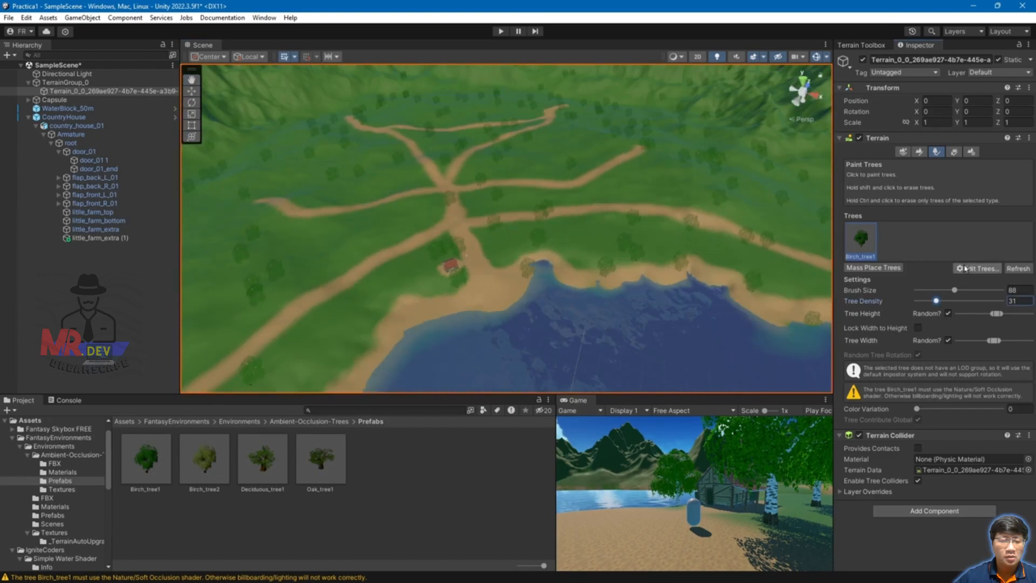
{"action": "left_click", "coordinate": [973, 276]}
{"action": "left_click", "coordinate": [620, 219]}
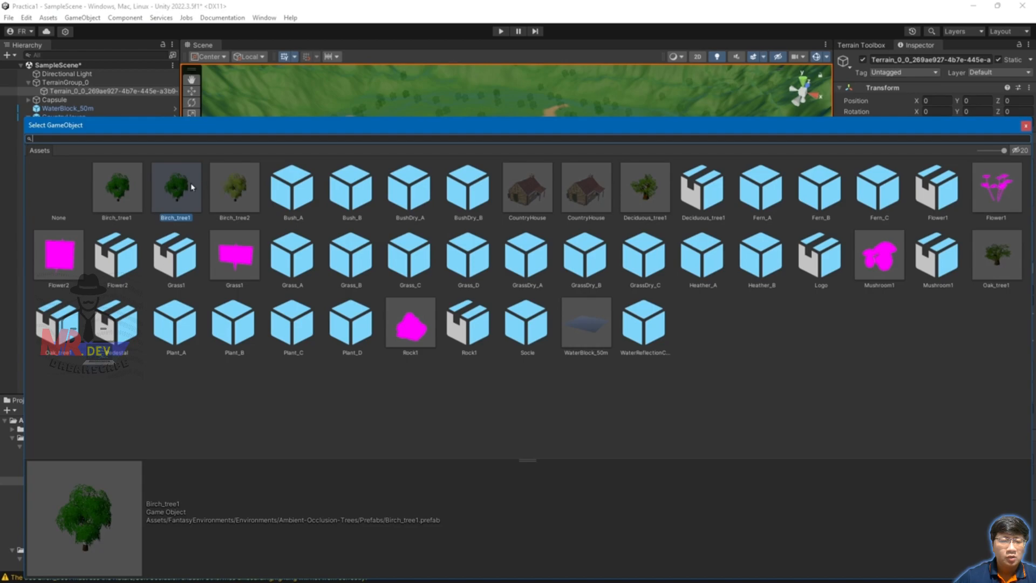
{"action": "double_click", "coordinate": [233, 187]}
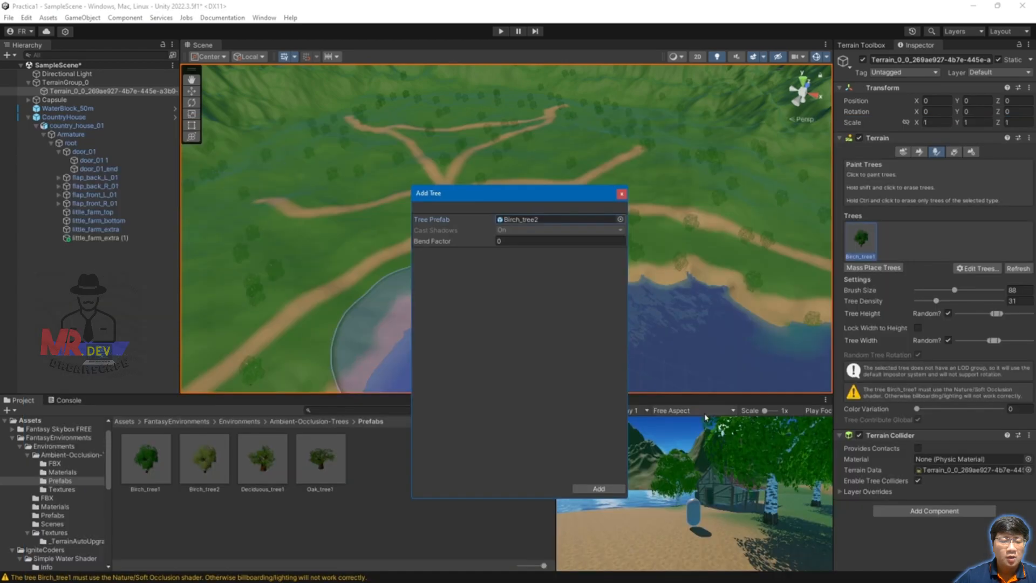
{"action": "left_click", "coordinate": [596, 489]}
Step: Mass-place 200 trees over the terrain, then orbit low until the house shows
{"action": "scroll", "coordinate": [532, 209], "scroll_direction": "up", "scroll_amount": 5}
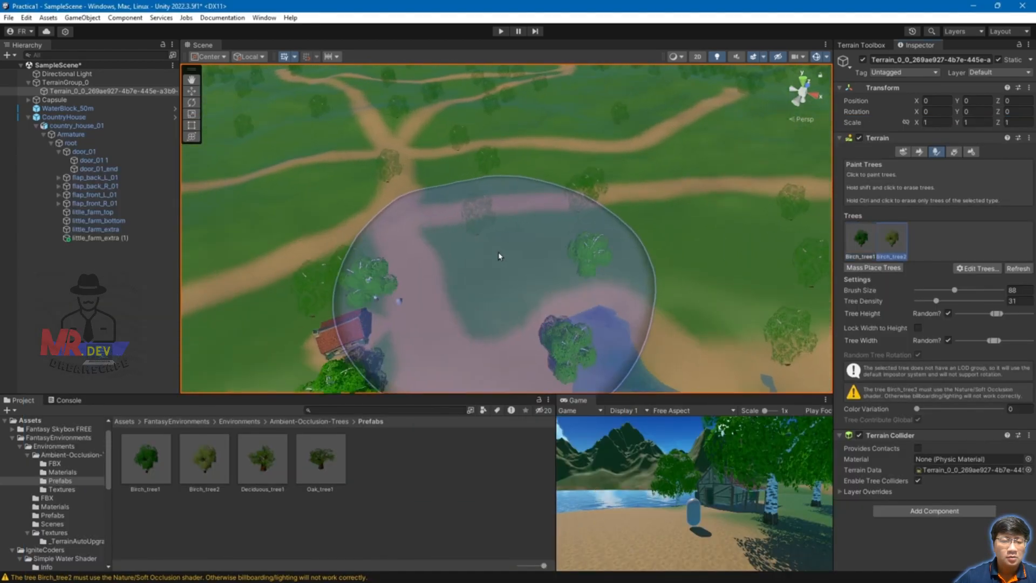
{"action": "left_click", "coordinate": [871, 268]}
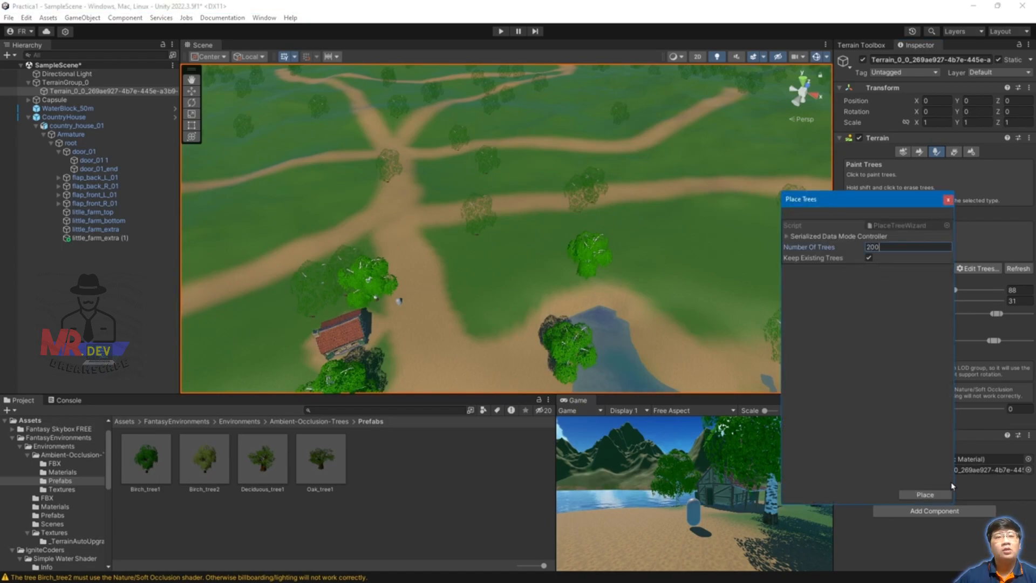
{"action": "left_click", "coordinate": [942, 494]}
{"action": "scroll", "coordinate": [448, 216], "scroll_direction": "up", "scroll_amount": 4}
{"action": "left_click_drag", "start_coordinate": [432, 210], "coordinate": [518, 180], "text": "alt"}
{"action": "middle_click_drag", "start_coordinate": [518, 180], "coordinate": [621, 205]}
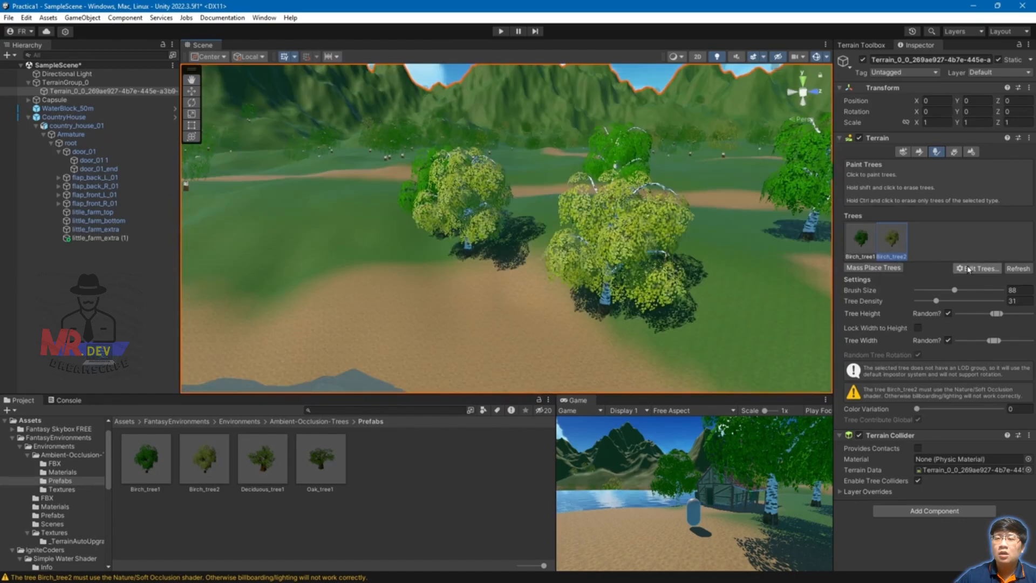
{"action": "left_click", "coordinate": [966, 268]}
Step: Add Deciduous_tree1 as the third terrain tree prefab beside the two birches
{"action": "left_click", "coordinate": [1000, 274]}
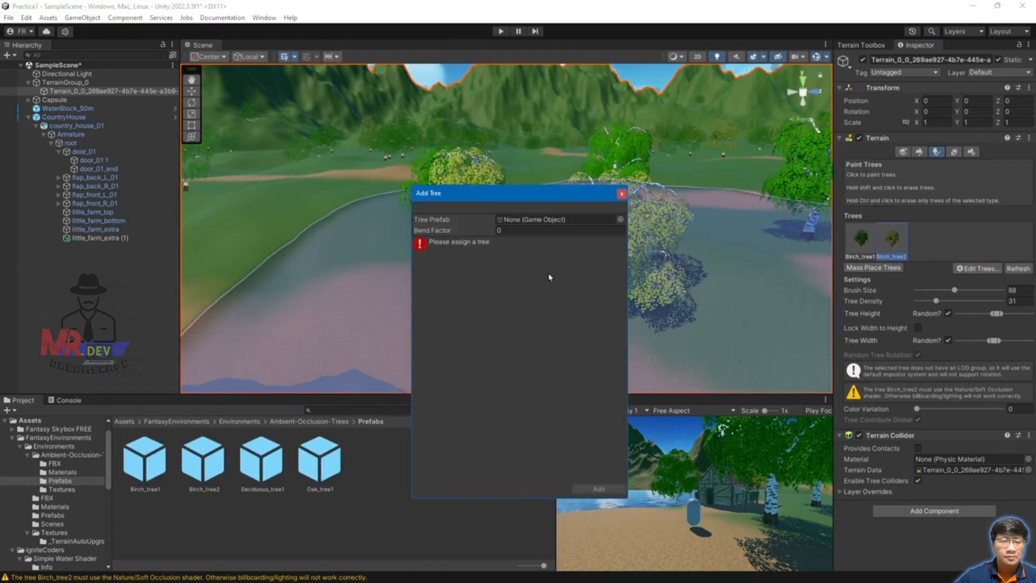
{"action": "left_click", "coordinate": [620, 219]}
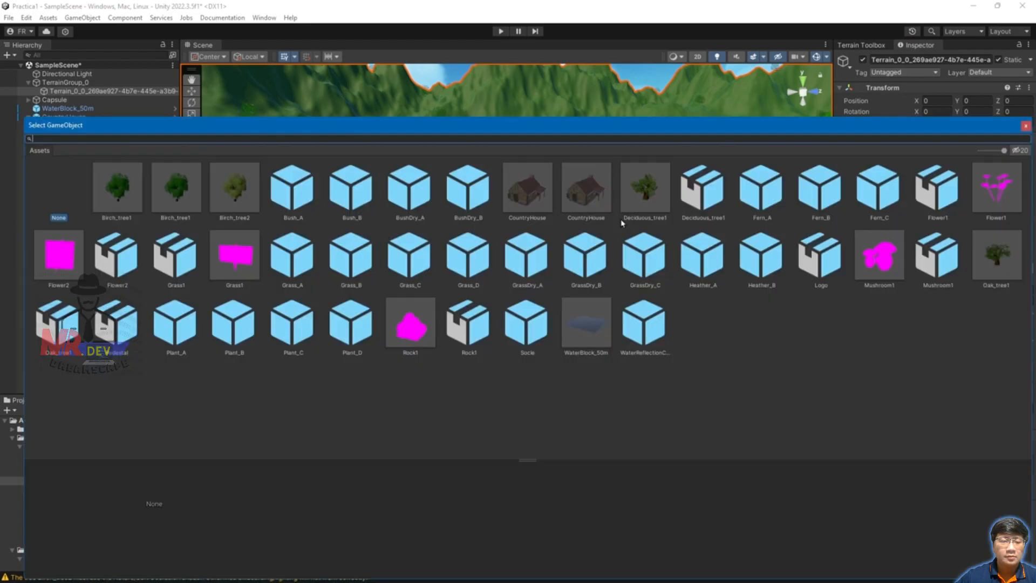
{"action": "double_click", "coordinate": [649, 200]}
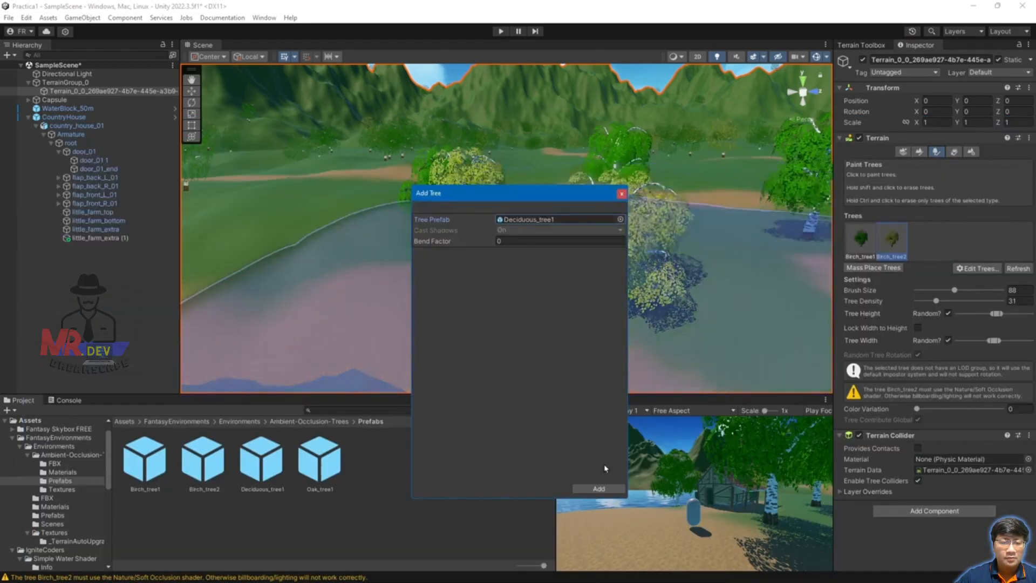
{"action": "left_click", "coordinate": [598, 487]}
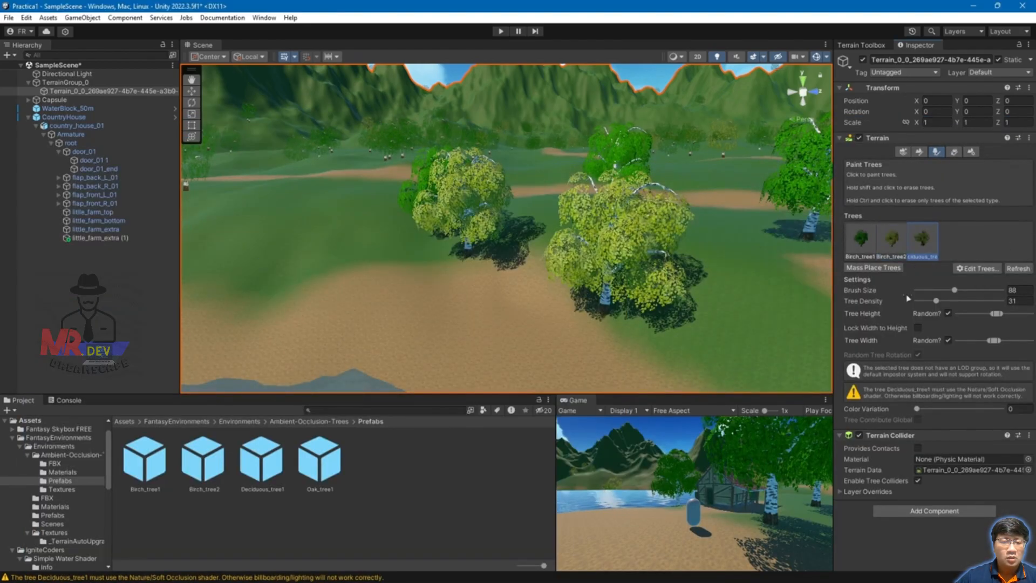
Step: Mass-place another batch of trees and orbit over the lake and paths to check coverage
{"action": "left_click", "coordinate": [884, 267]}
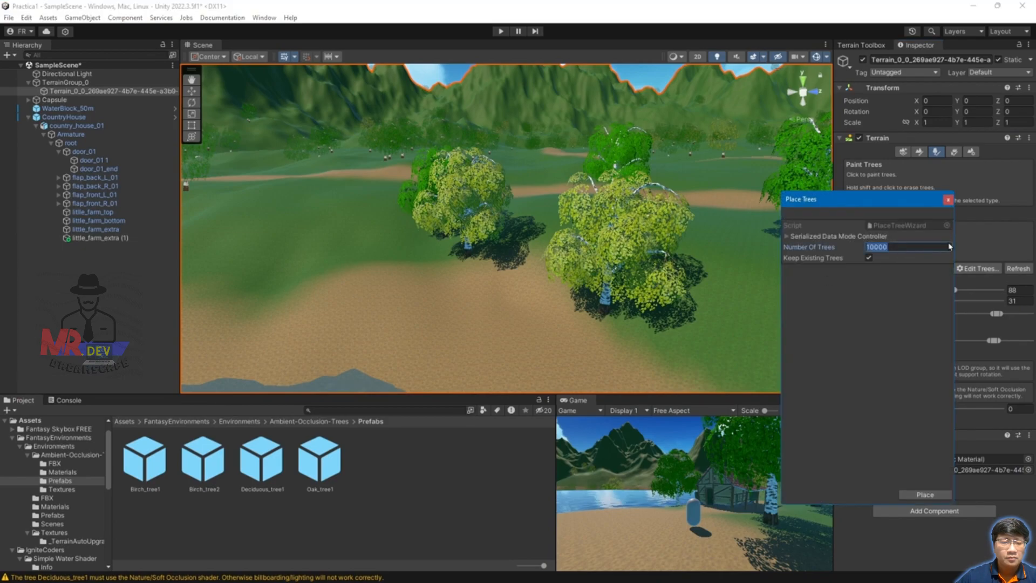
{"action": "left_click", "coordinate": [928, 493]}
{"action": "scroll", "coordinate": [540, 274], "scroll_direction": "down", "scroll_amount": 3}
{"action": "mouse_move", "coordinate": [540, 273]}
{"action": "left_mouse_down", "text": "alt"}
{"action": "mouse_move", "coordinate": [649, 269]}
{"action": "mouse_move", "coordinate": [732, 230]}
{"action": "mouse_move", "coordinate": [813, 215]}
{"action": "mouse_move", "coordinate": [687, 189]}
{"action": "left_mouse_up", "text": "alt"}
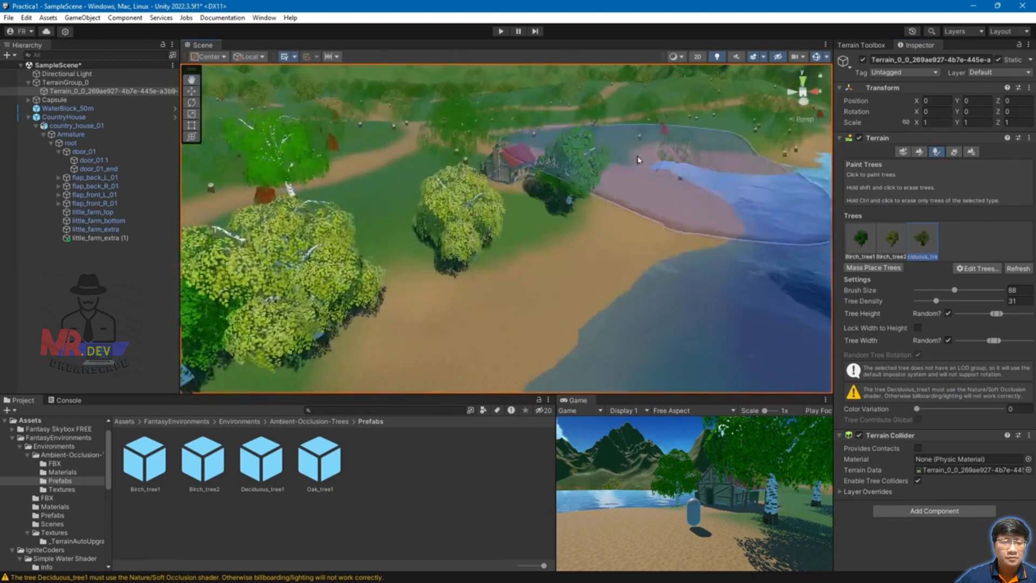
{"action": "scroll", "coordinate": [551, 212], "scroll_direction": "down", "scroll_amount": 12}
{"action": "mouse_move", "coordinate": [459, 207]}
{"action": "left_mouse_down", "text": "alt"}
{"action": "mouse_move", "coordinate": [492, 220]}
{"action": "mouse_move", "coordinate": [430, 229]}
{"action": "left_mouse_up", "text": "alt"}
{"action": "scroll", "coordinate": [411, 229], "scroll_direction": "down", "scroll_amount": 10}
{"action": "mouse_move", "coordinate": [549, 243]}
{"action": "left_mouse_down", "text": "alt"}
{"action": "mouse_move", "coordinate": [537, 226]}
{"action": "mouse_move", "coordinate": [555, 277]}
{"action": "left_mouse_up", "text": "alt"}
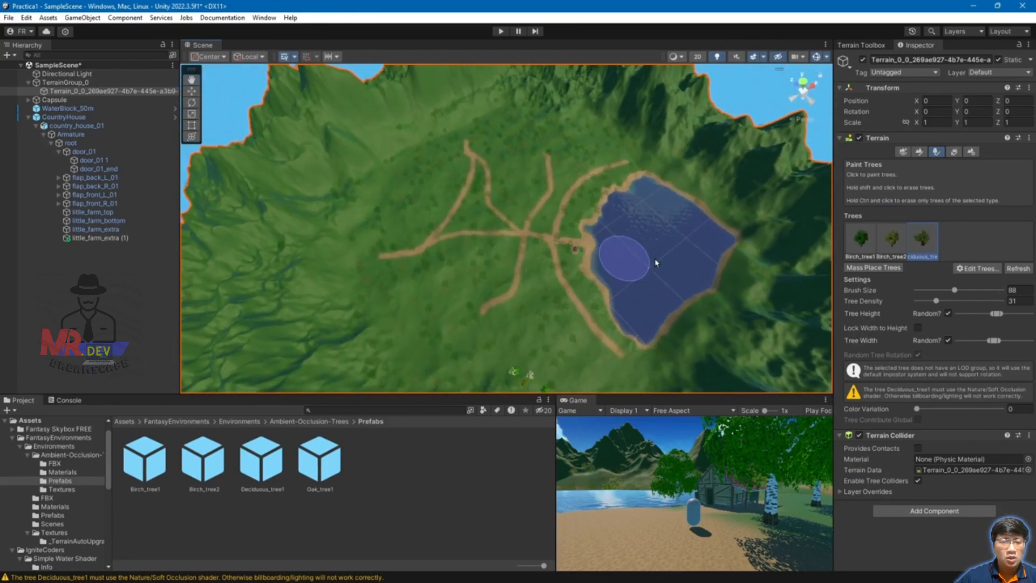
Step: Run Mass Place Trees once more to densify the forest, viewing across the lake
{"action": "left_click", "coordinate": [873, 268]}
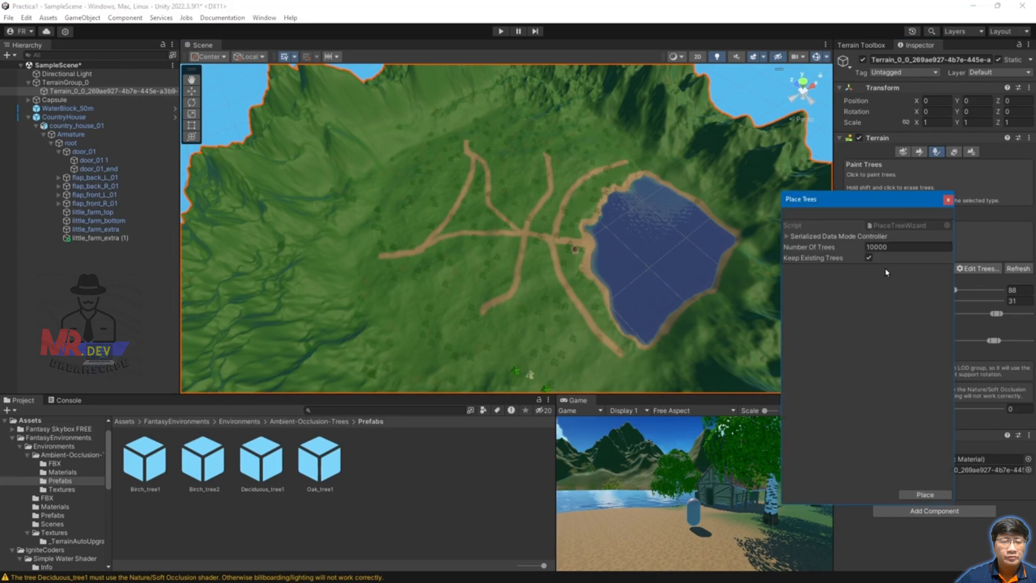
{"action": "left_click", "coordinate": [948, 201]}
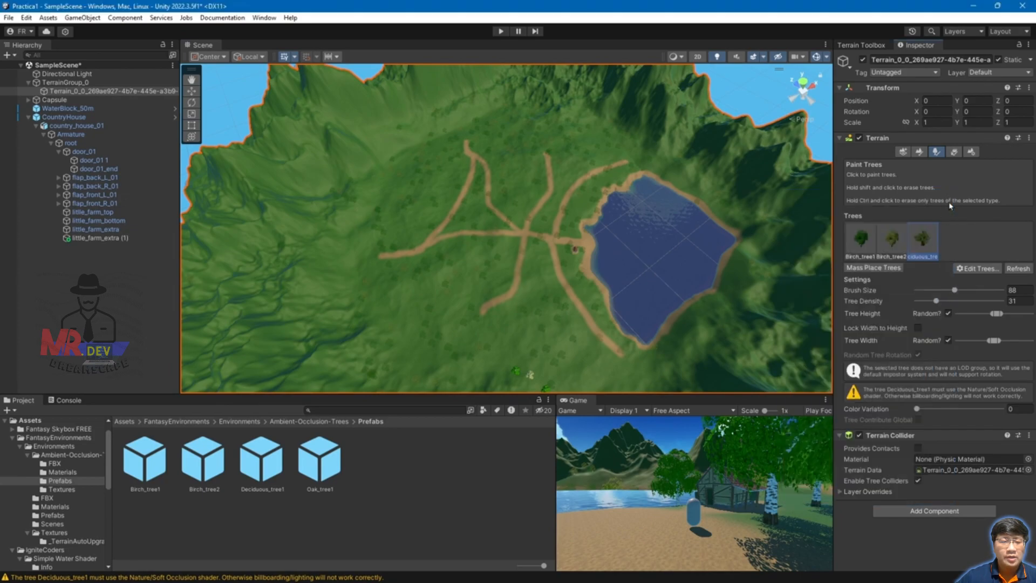
{"action": "left_click", "coordinate": [896, 268]}
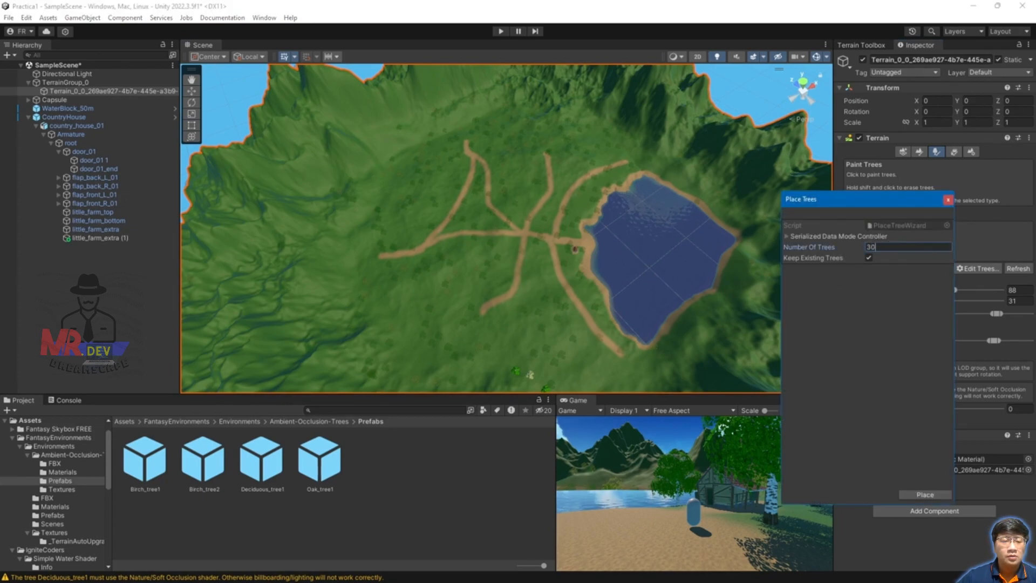
{"action": "left_click", "coordinate": [929, 495]}
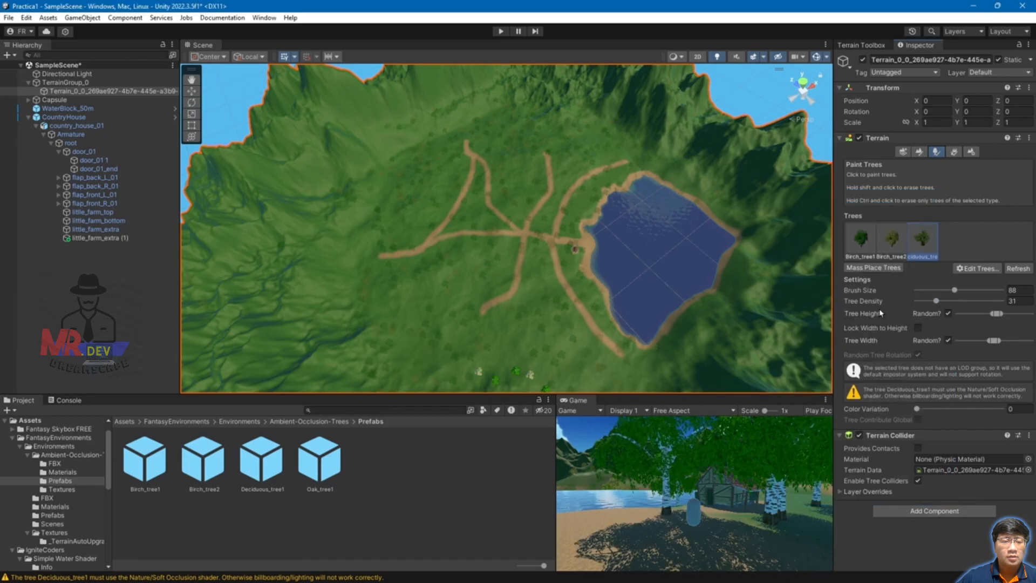
{"action": "left_click_drag", "start_coordinate": [701, 336], "coordinate": [487, 261], "text": "alt"}
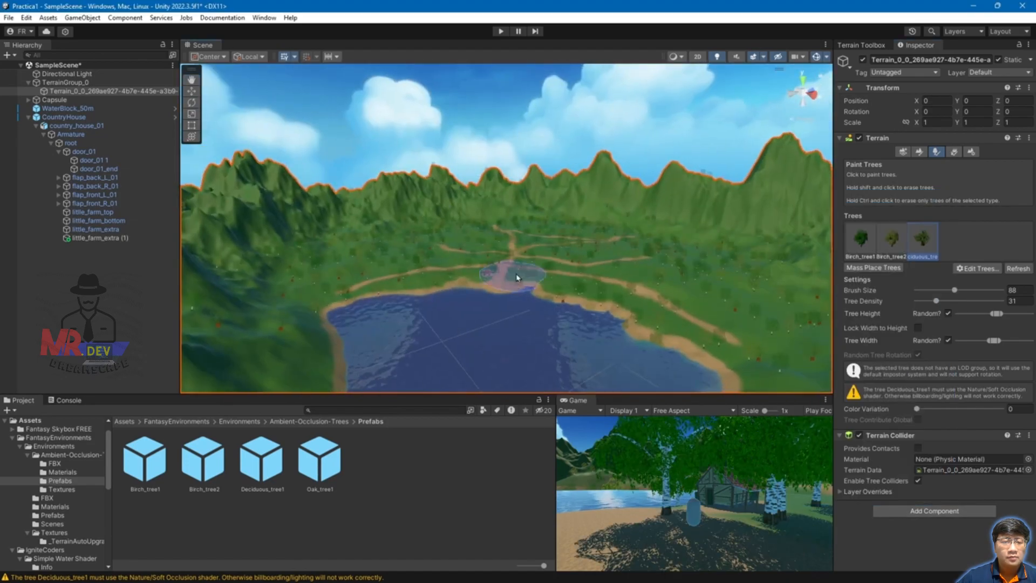
Step: Fly over the forest to the trees by the path and shrink Brush Size from 88 to 16
{"action": "scroll", "coordinate": [571, 292], "scroll_direction": "up", "scroll_amount": 10}
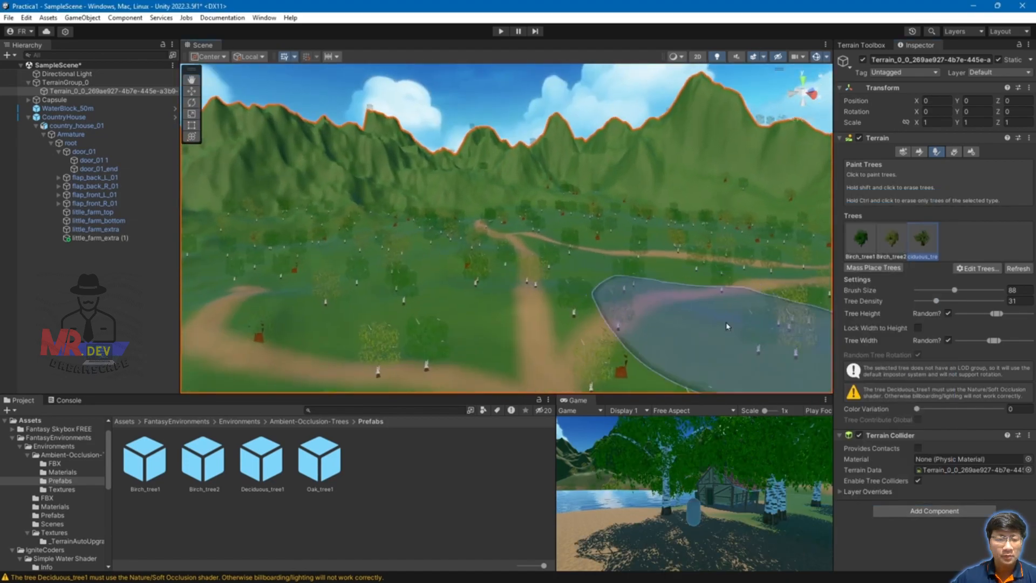
{"action": "scroll", "coordinate": [681, 305], "scroll_direction": "up", "scroll_amount": 5}
{"action": "left_click_drag", "start_coordinate": [678, 346], "coordinate": [670, 287], "text": "alt"}
{"action": "middle_click_drag", "start_coordinate": [677, 304], "coordinate": [676, 300]}
{"action": "scroll", "coordinate": [676, 300], "scroll_direction": "up", "scroll_amount": 5}
{"action": "scroll", "coordinate": [672, 248], "scroll_direction": "down", "scroll_amount": 8}
{"action": "mouse_move", "coordinate": [669, 251]}
{"action": "left_mouse_down", "text": "alt"}
{"action": "mouse_move", "coordinate": [587, 333]}
{"action": "mouse_move", "coordinate": [682, 320]}
{"action": "mouse_move", "coordinate": [572, 324]}
{"action": "left_mouse_up", "text": "alt"}
{"action": "scroll", "coordinate": [534, 303], "scroll_direction": "down", "scroll_amount": 2}
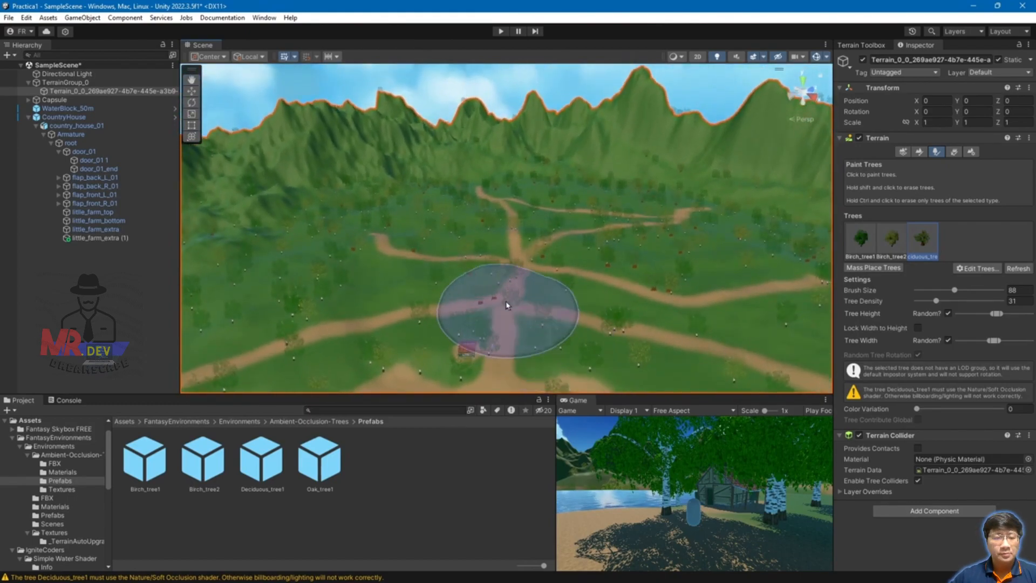
{"action": "mouse_move", "coordinate": [416, 324]}
{"action": "left_mouse_down", "text": "alt"}
{"action": "mouse_move", "coordinate": [610, 300]}
{"action": "mouse_move", "coordinate": [639, 286]}
{"action": "mouse_move", "coordinate": [626, 302]}
{"action": "left_mouse_up", "text": "alt"}
{"action": "scroll", "coordinate": [657, 317], "scroll_direction": "up", "scroll_amount": 6}
{"action": "middle_click_drag", "start_coordinate": [658, 319], "coordinate": [623, 257]}
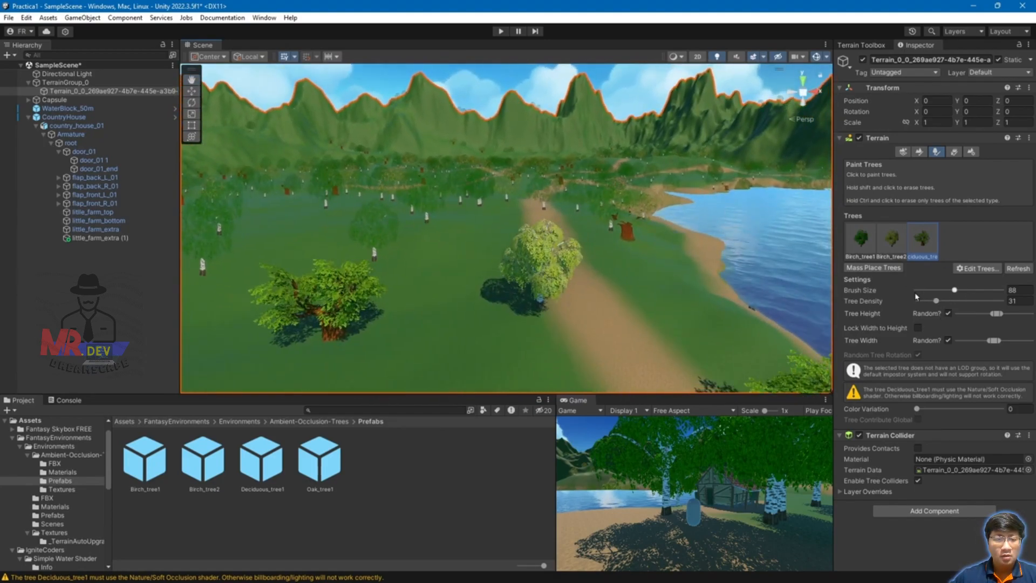
{"action": "left_click_drag", "start_coordinate": [955, 291], "coordinate": [929, 292]}
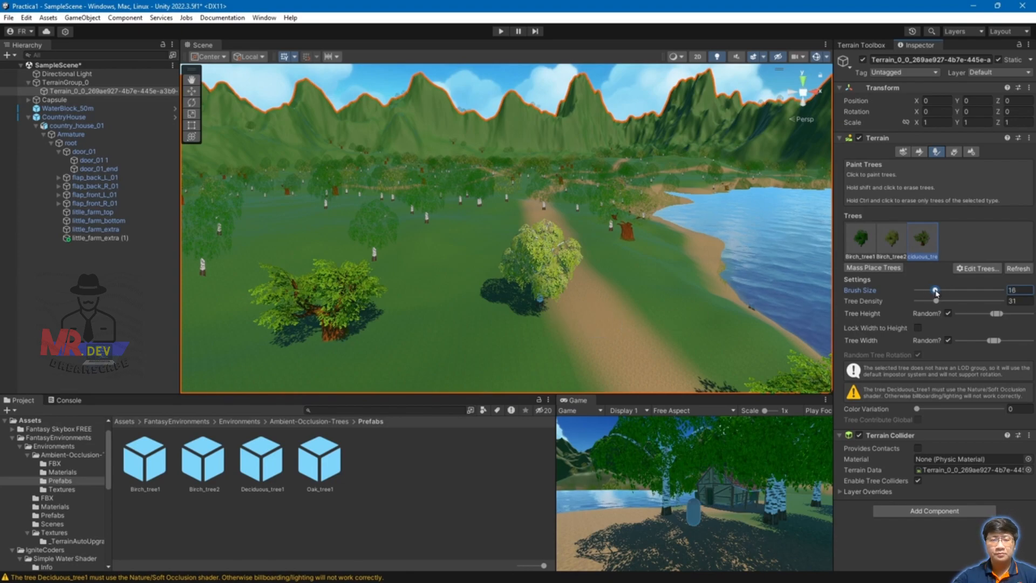
Step: Navigate around the lake to the near shore and erase the stray shoreline tree
{"action": "scroll", "coordinate": [611, 334], "scroll_direction": "down", "scroll_amount": 5}
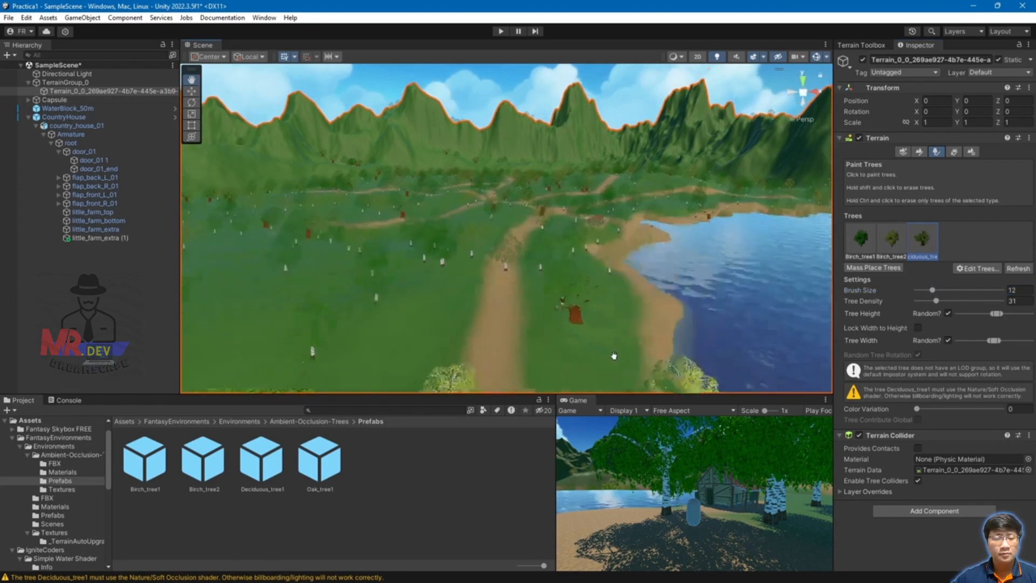
{"action": "left_click_drag", "start_coordinate": [613, 327], "coordinate": [512, 311], "text": "alt"}
{"action": "mouse_move", "coordinate": [414, 316]}
{"action": "left_mouse_down", "text": "alt"}
{"action": "mouse_move", "coordinate": [342, 347]}
{"action": "mouse_move", "coordinate": [378, 354]}
{"action": "mouse_move", "coordinate": [409, 308]}
{"action": "left_mouse_up", "text": "alt"}
{"action": "scroll", "coordinate": [479, 302], "scroll_direction": "up", "scroll_amount": 5}
{"action": "middle_click_drag", "start_coordinate": [451, 302], "coordinate": [480, 306]}
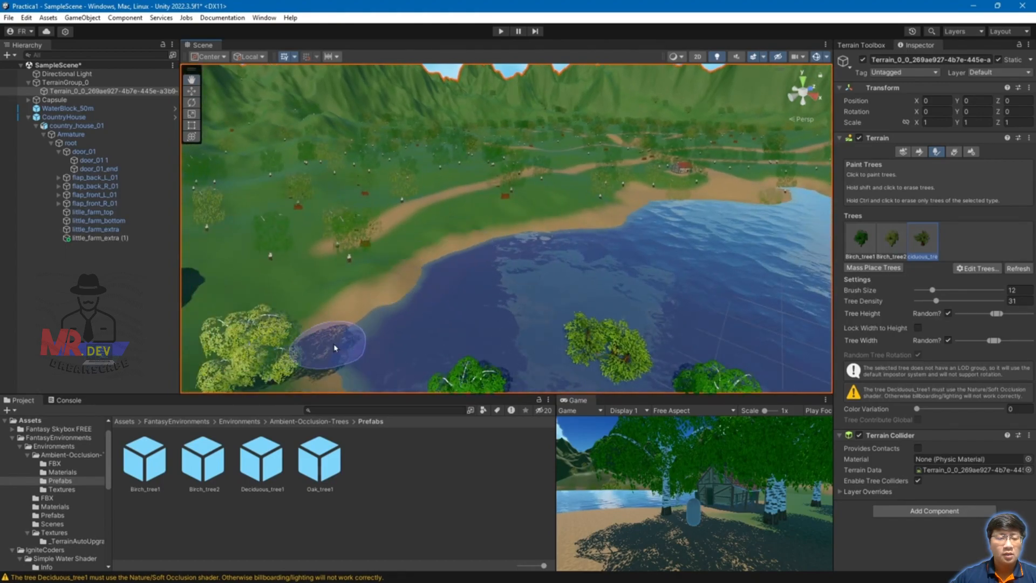
{"action": "scroll", "coordinate": [330, 350], "scroll_direction": "down", "scroll_amount": 3}
{"action": "scroll", "coordinate": [626, 228], "scroll_direction": "up", "scroll_amount": 4}
{"action": "middle_click_drag", "start_coordinate": [636, 225], "coordinate": [602, 273]}
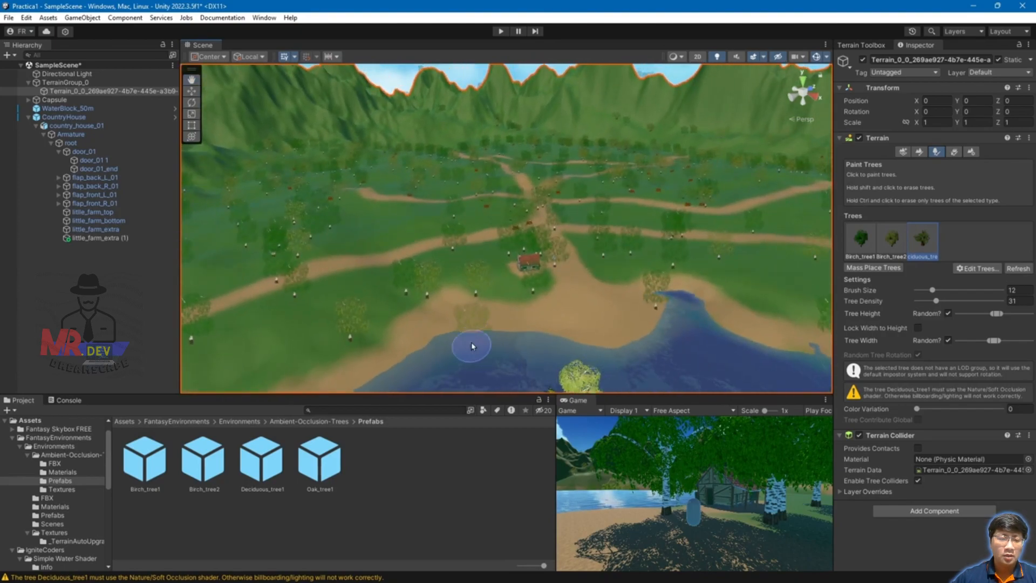
{"action": "scroll", "coordinate": [475, 352], "scroll_direction": "up", "scroll_amount": 4}
{"action": "middle_click_drag", "start_coordinate": [508, 346], "coordinate": [522, 324]}
{"action": "left_click", "coordinate": [506, 342], "text": "shift"}
Step: Orbit from the house area back toward the lake and zoom in on trees standing in the water
{"action": "scroll", "coordinate": [513, 344], "scroll_direction": "down", "scroll_amount": 5}
{"action": "scroll", "coordinate": [620, 347], "scroll_direction": "down", "scroll_amount": 1}
{"action": "left_click_drag", "start_coordinate": [615, 354], "coordinate": [803, 257], "text": "alt"}
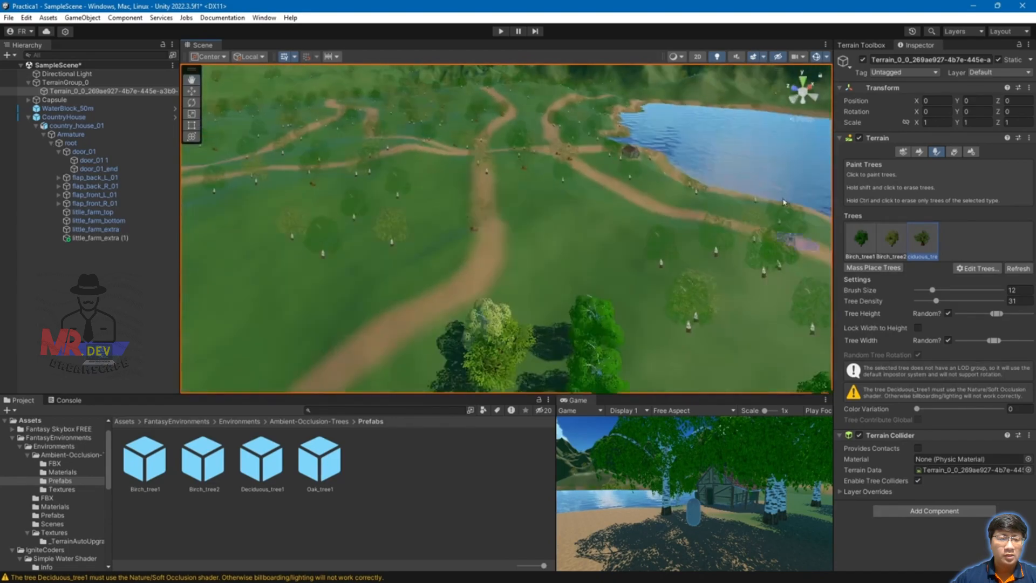
{"action": "middle_click_drag", "start_coordinate": [803, 257], "coordinate": [522, 261]}
{"action": "scroll", "coordinate": [504, 277], "scroll_direction": "up", "scroll_amount": 3}
{"action": "scroll", "coordinate": [599, 302], "scroll_direction": "up", "scroll_amount": 4}
{"action": "scroll", "coordinate": [610, 322], "scroll_direction": "up", "scroll_amount": 2}
{"action": "scroll", "coordinate": [623, 330], "scroll_direction": "up", "scroll_amount": 2}
{"action": "mouse_move", "coordinate": [630, 349]}
{"action": "middle_mouse_down"}
{"action": "mouse_move", "coordinate": [613, 240]}
{"action": "mouse_move", "coordinate": [620, 106]}
{"action": "middle_mouse_up"}
{"action": "scroll", "coordinate": [618, 163], "scroll_direction": "down", "scroll_amount": 4}
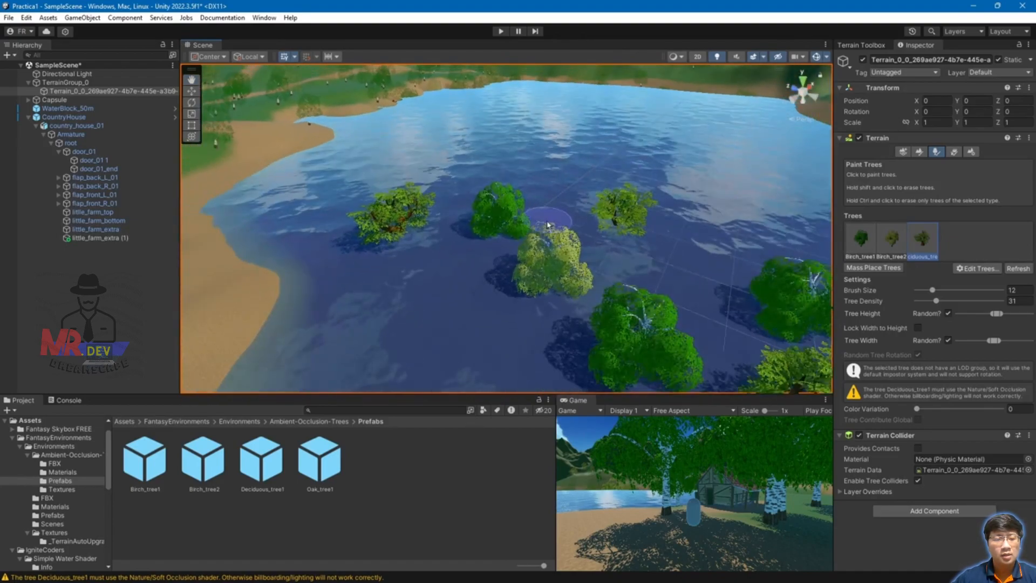
Step: Enlarge the tree brush to 57 and erase the trees standing in the lake
{"action": "left_click_drag", "start_coordinate": [943, 295], "coordinate": [950, 290]}
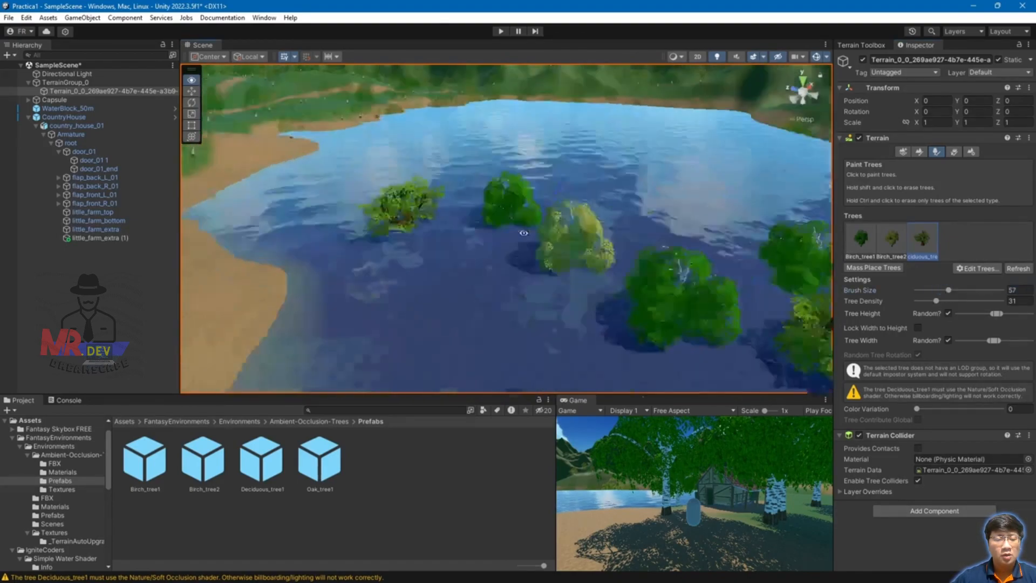
{"action": "left_click_drag", "start_coordinate": [532, 279], "coordinate": [594, 236], "text": "shift"}
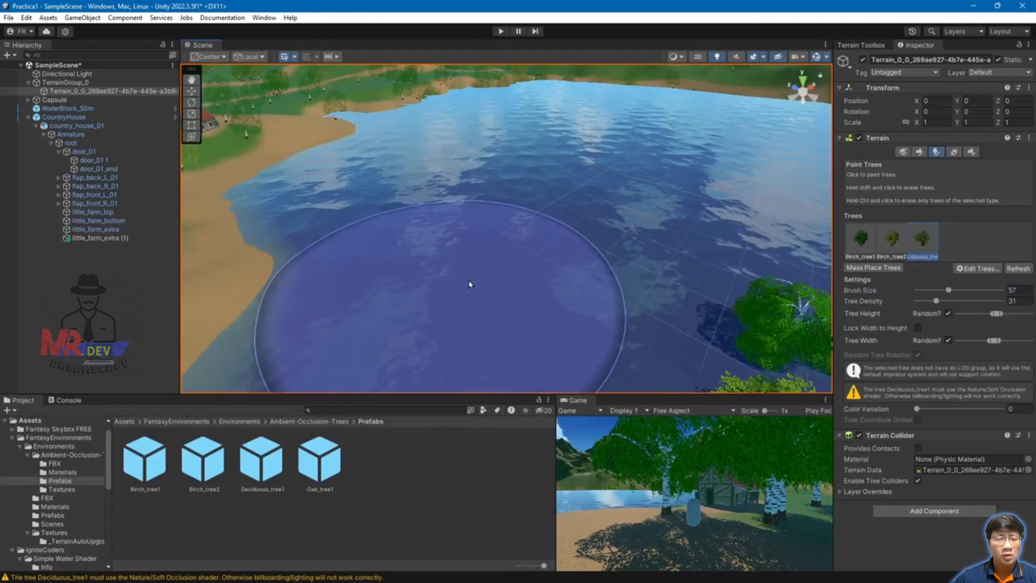
{"action": "scroll", "coordinate": [502, 283], "scroll_direction": "down", "scroll_amount": 3}
{"action": "left_click_drag", "start_coordinate": [654, 281], "coordinate": [698, 181], "text": "shift"}
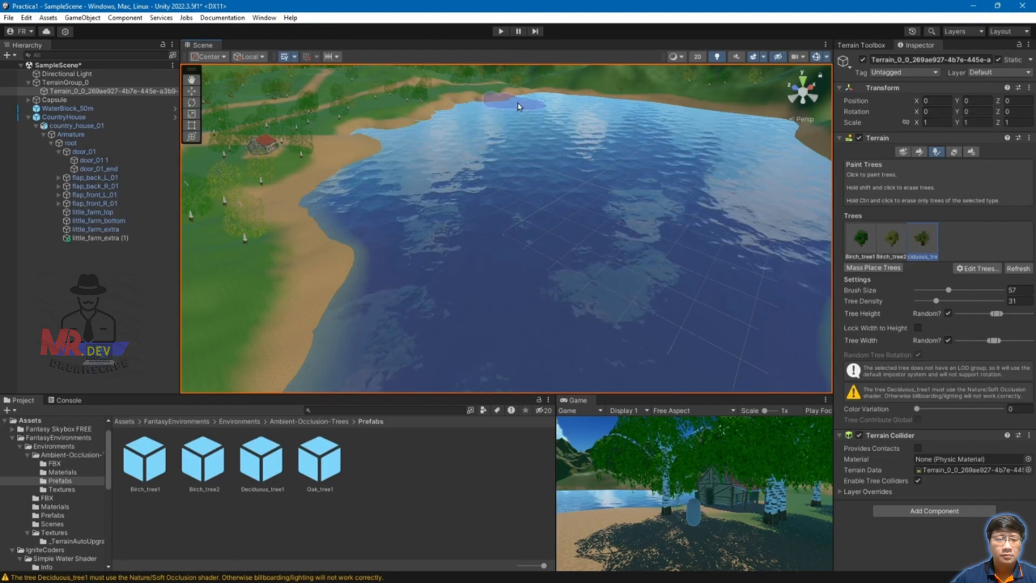
Step: Orbit over the lake water and erase the deciduous trees accidentally placed there
{"action": "scroll", "coordinate": [617, 266], "scroll_direction": "down", "scroll_amount": 4}
{"action": "left_click_drag", "start_coordinate": [486, 248], "coordinate": [677, 283], "text": "alt"}
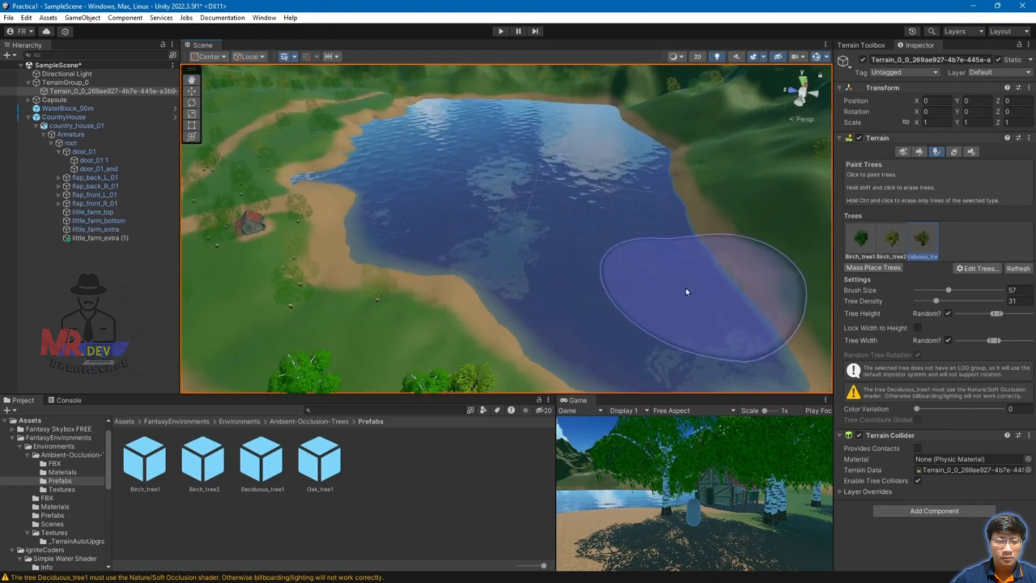
{"action": "scroll", "coordinate": [613, 238], "scroll_direction": "up", "scroll_amount": 4}
{"action": "mouse_move", "coordinate": [613, 236]}
{"action": "left_mouse_down", "text": "alt"}
{"action": "mouse_move", "coordinate": [666, 215]}
{"action": "mouse_move", "coordinate": [685, 162]}
{"action": "mouse_move", "coordinate": [681, 116]}
{"action": "left_mouse_up", "text": "alt"}
{"action": "scroll", "coordinate": [605, 216], "scroll_direction": "down", "scroll_amount": 4}
{"action": "left_click", "coordinate": [545, 251]}
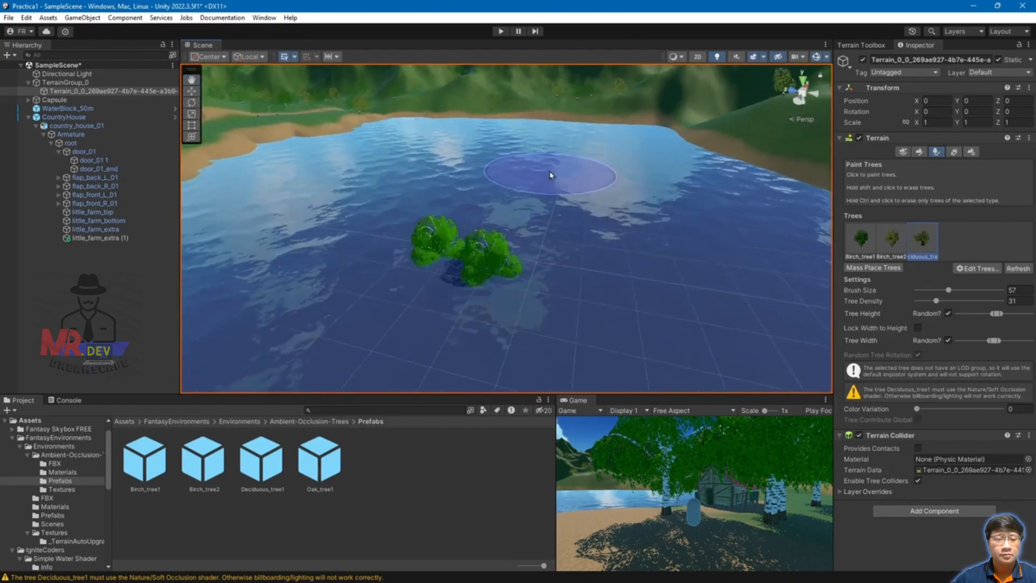
{"action": "left_click", "coordinate": [460, 243], "text": "shift"}
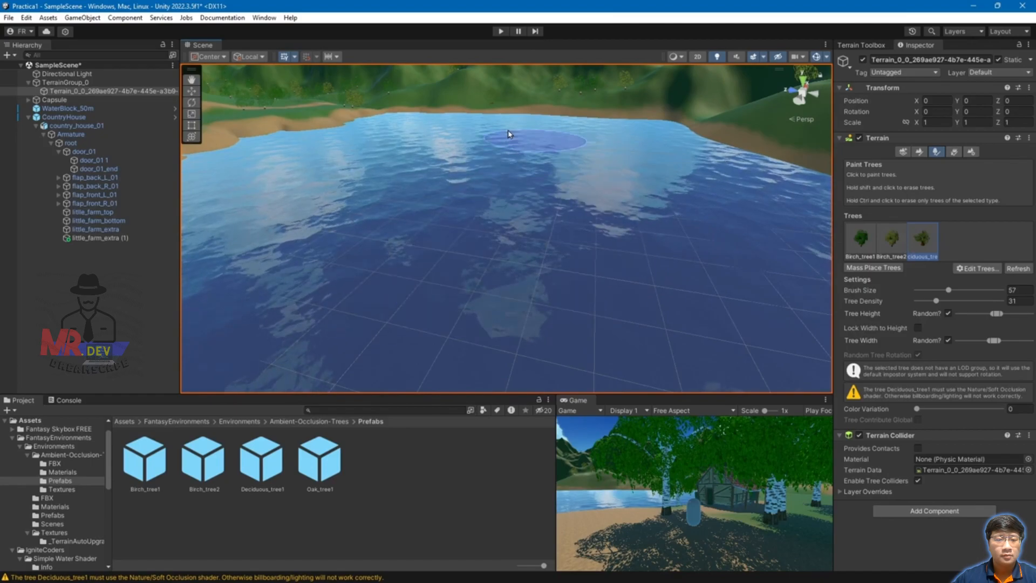
Step: Orbit toward the far shore and mountains to confirm the lake is clear
{"action": "scroll", "coordinate": [397, 159], "scroll_direction": "up", "scroll_amount": 3}
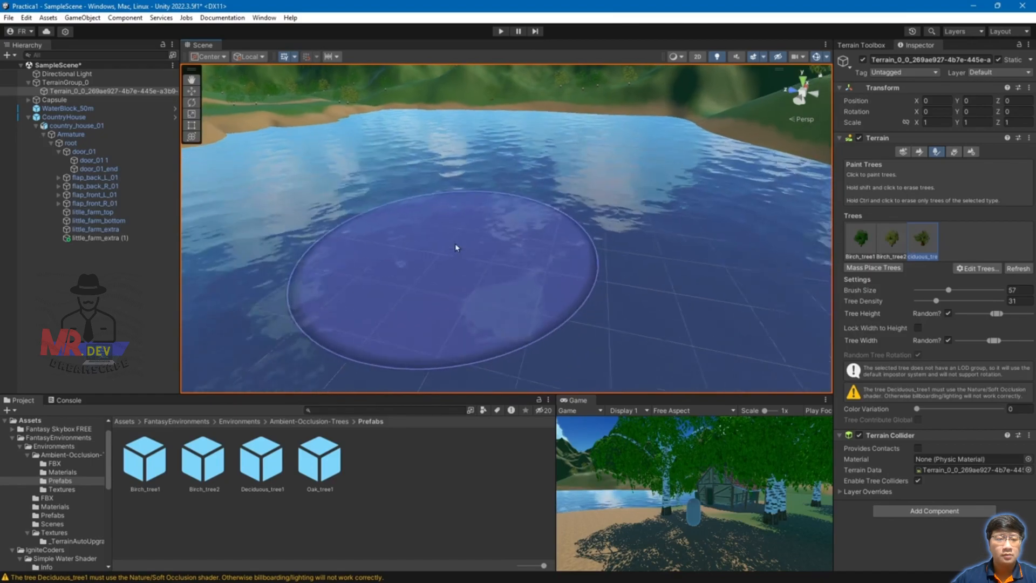
{"action": "mouse_move", "coordinate": [416, 203]}
{"action": "left_mouse_down", "text": "alt"}
{"action": "mouse_move", "coordinate": [599, 189]}
{"action": "mouse_move", "coordinate": [647, 172]}
{"action": "left_mouse_up", "text": "alt"}
{"action": "mouse_move", "coordinate": [356, 298]}
{"action": "left_mouse_down", "text": "alt"}
{"action": "mouse_move", "coordinate": [467, 283]}
{"action": "mouse_move", "coordinate": [483, 224]}
{"action": "left_mouse_up", "text": "alt"}
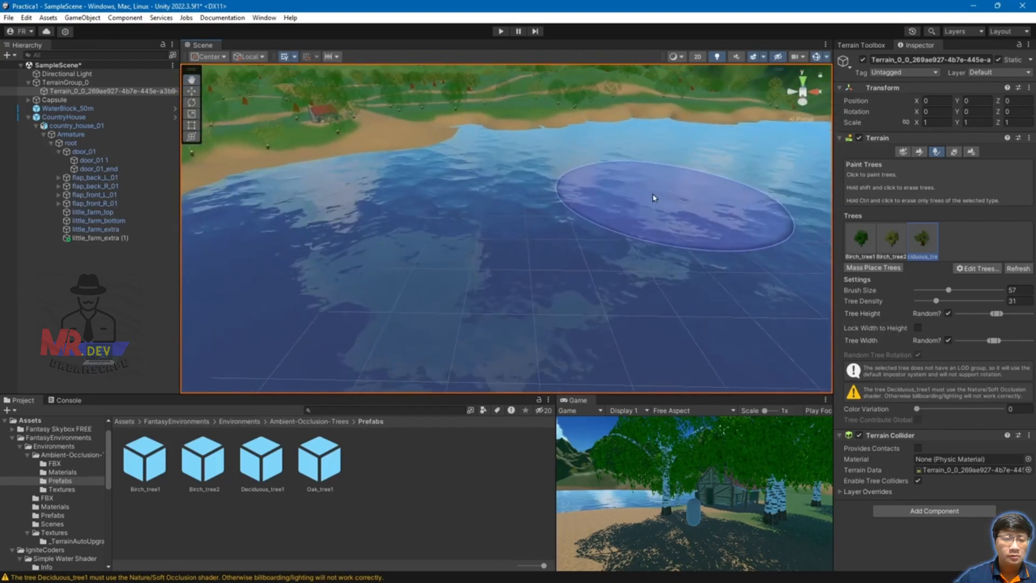
{"action": "scroll", "coordinate": [556, 173], "scroll_direction": "down", "scroll_amount": 3}
{"action": "scroll", "coordinate": [471, 176], "scroll_direction": "up", "scroll_amount": 5}
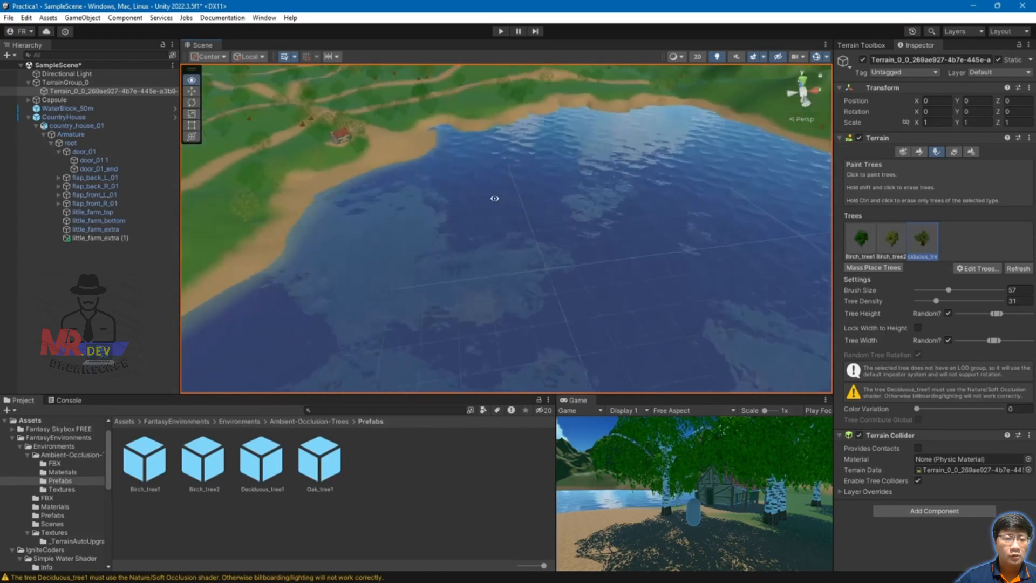
{"action": "middle_click_drag", "start_coordinate": [449, 332], "coordinate": [555, 341]}
{"action": "scroll", "coordinate": [551, 286], "scroll_direction": "up", "scroll_amount": 3}
Step: Reduce the tree brush size from 57 to 18
{"action": "scroll", "coordinate": [509, 273], "scroll_direction": "up", "scroll_amount": 4}
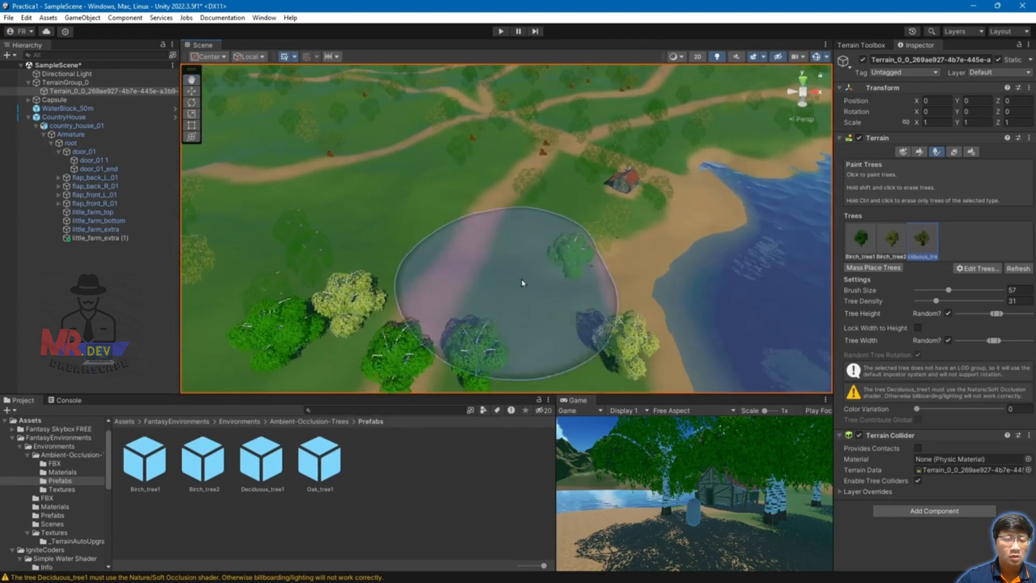
{"action": "middle_click_drag", "start_coordinate": [534, 290], "coordinate": [668, 155]}
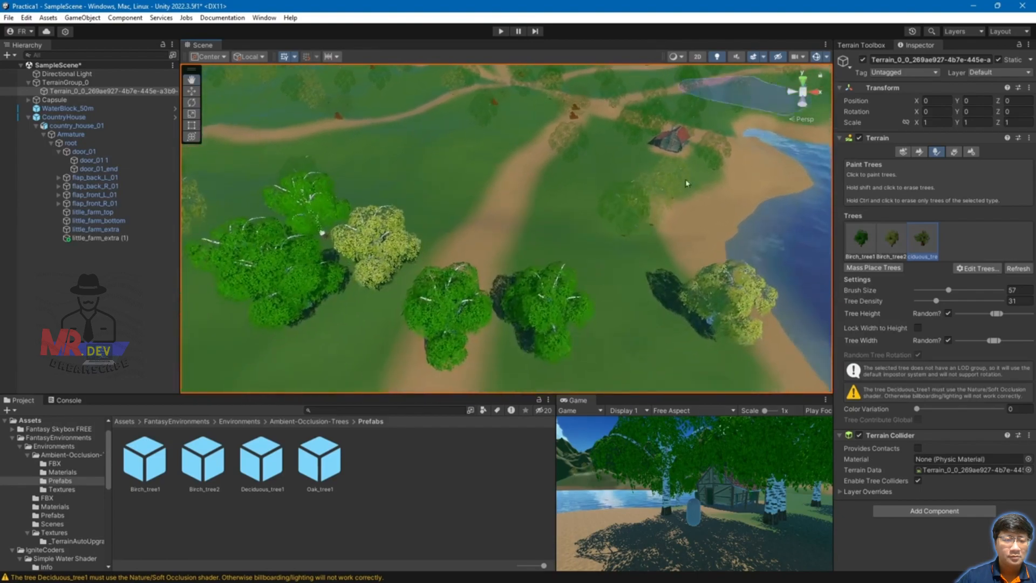
{"action": "scroll", "coordinate": [624, 238], "scroll_direction": "down", "scroll_amount": 4}
{"action": "scroll", "coordinate": [648, 234], "scroll_direction": "down", "scroll_amount": 3}
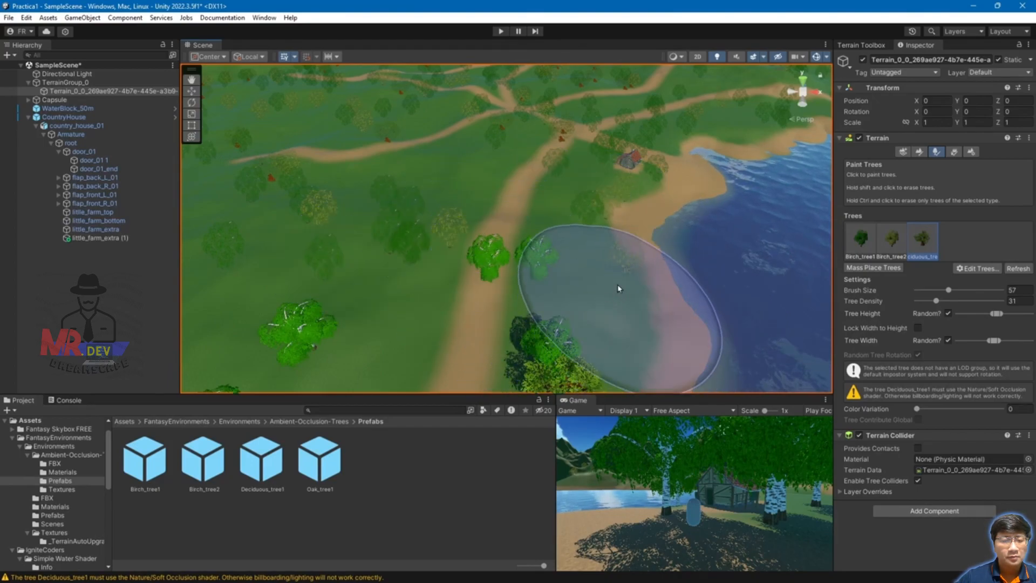
{"action": "left_click_drag", "start_coordinate": [951, 292], "coordinate": [951, 291]}
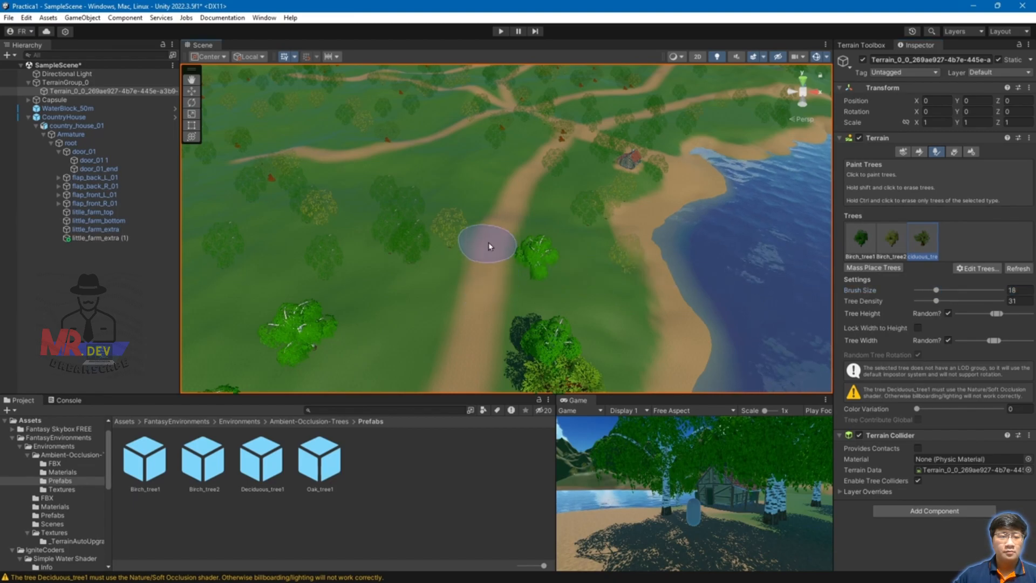
Step: Erase the birch tree beside the player capsule near the house and path crossing
{"action": "middle_click_drag", "start_coordinate": [719, 164], "coordinate": [587, 249]}
{"action": "right_click_drag", "start_coordinate": [715, 238], "coordinate": [626, 270]}
{"action": "mouse_move", "coordinate": [697, 280]}
{"action": "middle_mouse_down"}
{"action": "mouse_move", "coordinate": [388, 275]}
{"action": "mouse_move", "coordinate": [345, 288]}
{"action": "middle_mouse_up"}
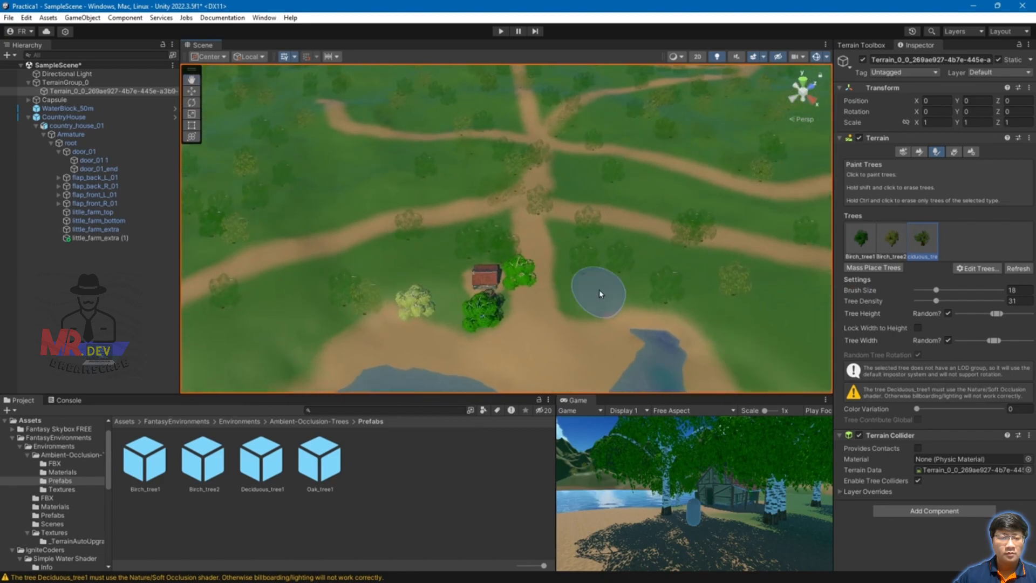
{"action": "left_click", "coordinate": [530, 294], "text": "shift"}
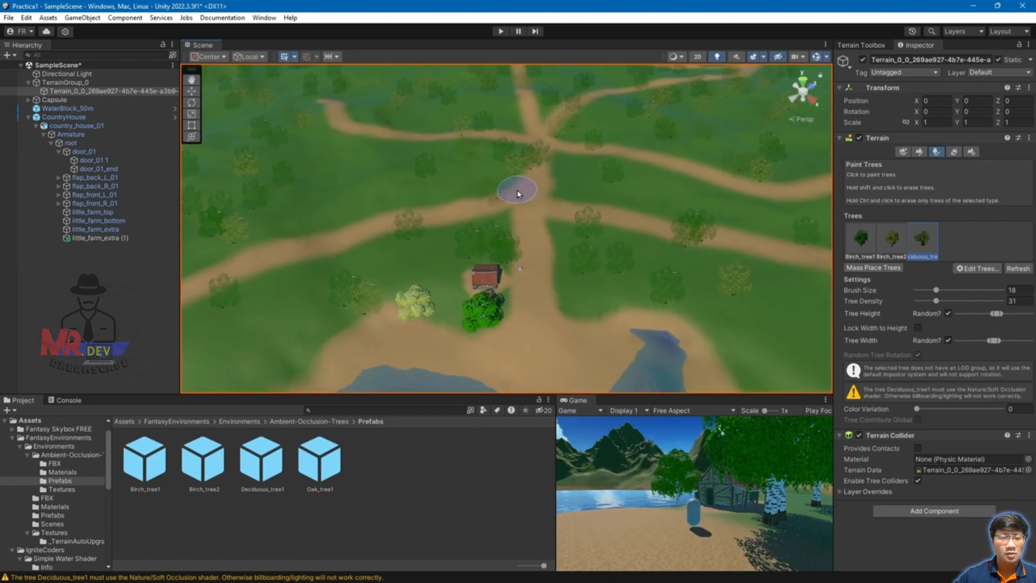
Step: Erase the tree standing on the path toward the lake
{"action": "middle_click_drag", "start_coordinate": [582, 228], "coordinate": [546, 292]}
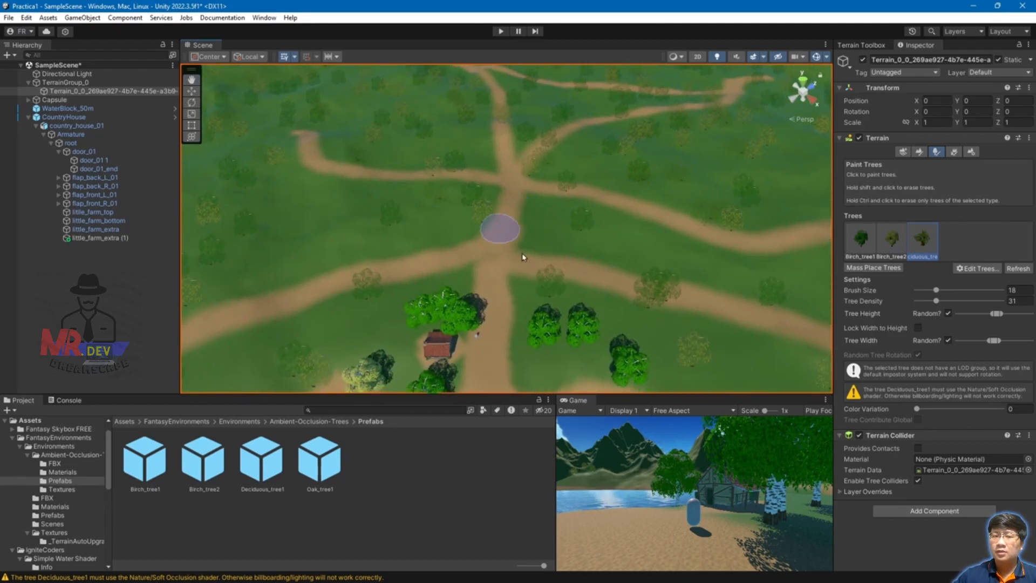
{"action": "middle_click_drag", "start_coordinate": [728, 322], "coordinate": [523, 254]}
{"action": "right_click_drag", "start_coordinate": [674, 286], "coordinate": [540, 308]}
{"action": "middle_click_drag", "start_coordinate": [689, 350], "coordinate": [508, 182]}
{"action": "left_click", "coordinate": [526, 286], "text": "shift"}
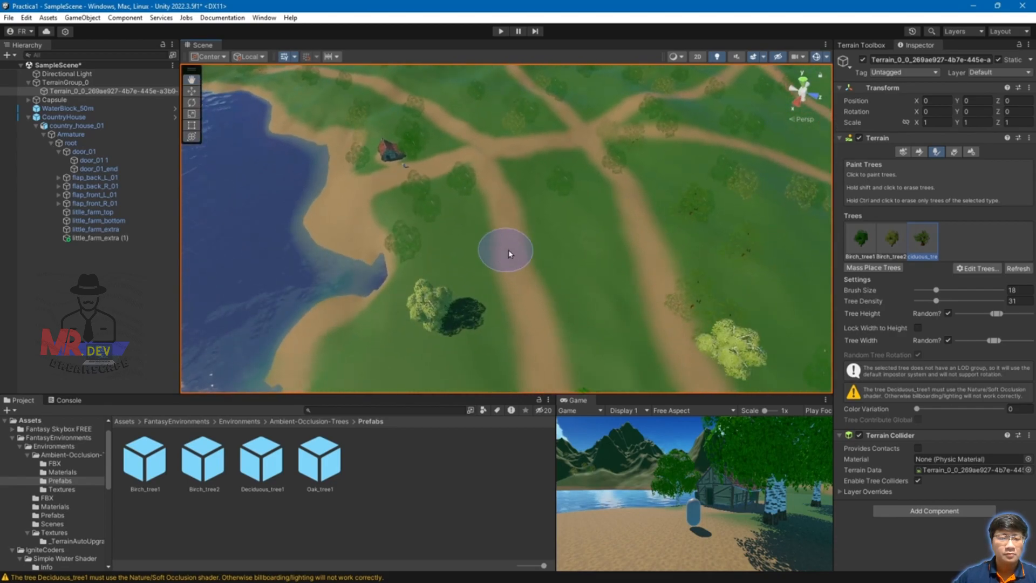
Step: Erase the trees standing right beside the path near the shore
{"action": "right_click_drag", "start_coordinate": [396, 258], "coordinate": [745, 225]}
{"action": "right_click_drag", "start_coordinate": [537, 283], "coordinate": [670, 274]}
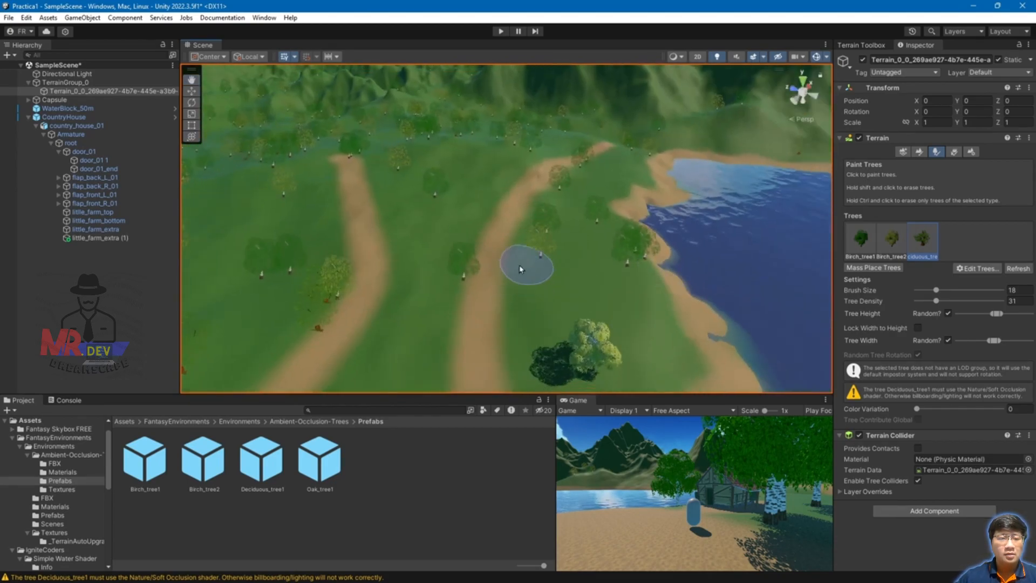
{"action": "middle_click_drag", "start_coordinate": [545, 209], "coordinate": [444, 340]}
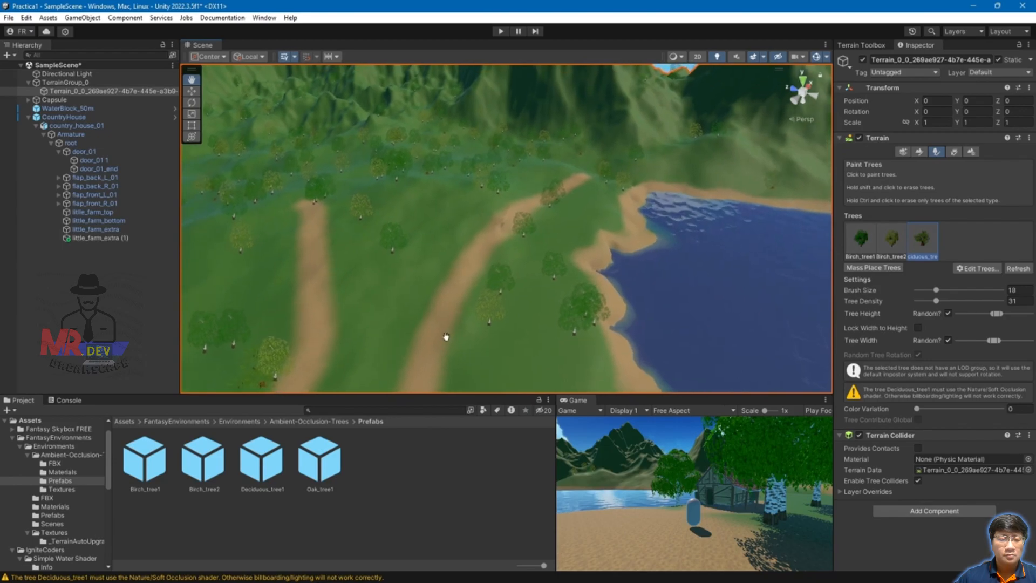
{"action": "scroll", "coordinate": [431, 324], "scroll_direction": "up", "scroll_amount": 2}
{"action": "scroll", "coordinate": [444, 282], "scroll_direction": "up", "scroll_amount": 3}
{"action": "scroll", "coordinate": [448, 290], "scroll_direction": "up", "scroll_amount": 4}
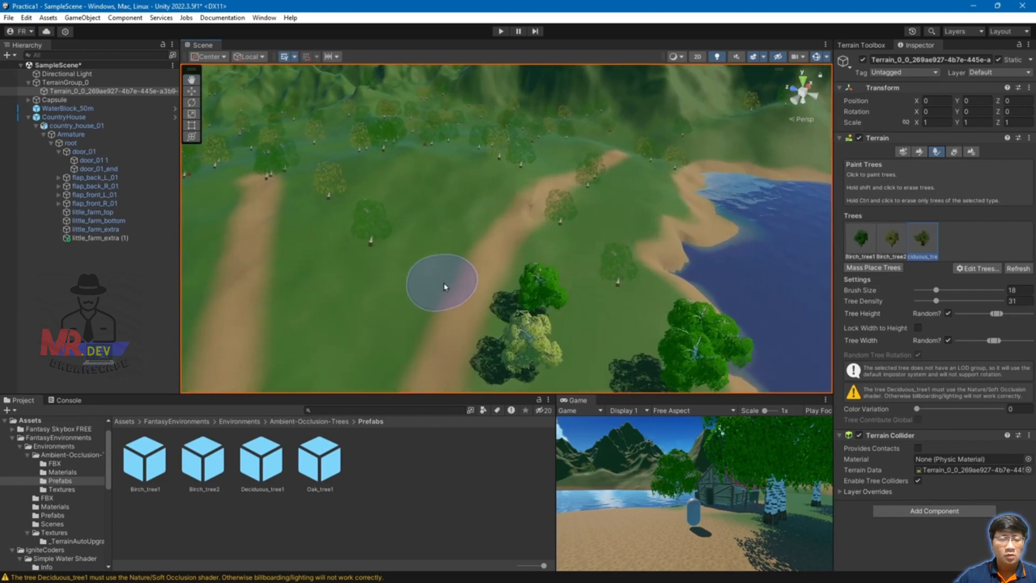
{"action": "mouse_move", "coordinate": [468, 310]}
{"action": "middle_mouse_down"}
{"action": "mouse_move", "coordinate": [622, 104]}
{"action": "mouse_move", "coordinate": [617, 266]}
{"action": "middle_mouse_up"}
{"action": "scroll", "coordinate": [617, 266], "scroll_direction": "down", "scroll_amount": 3}
{"action": "scroll", "coordinate": [618, 265], "scroll_direction": "down", "scroll_amount": 3}
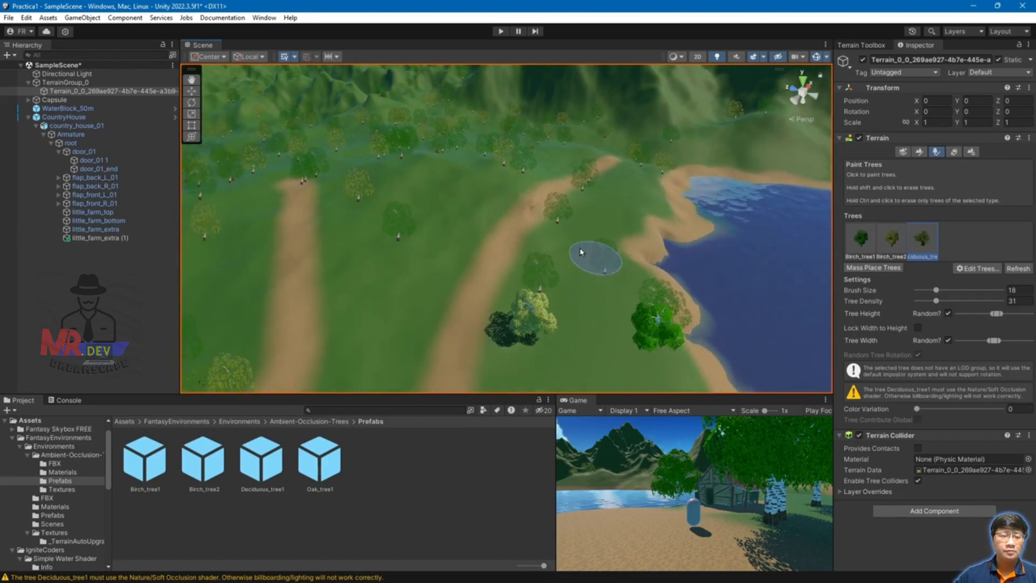
{"action": "scroll", "coordinate": [560, 275], "scroll_direction": "down", "scroll_amount": 3}
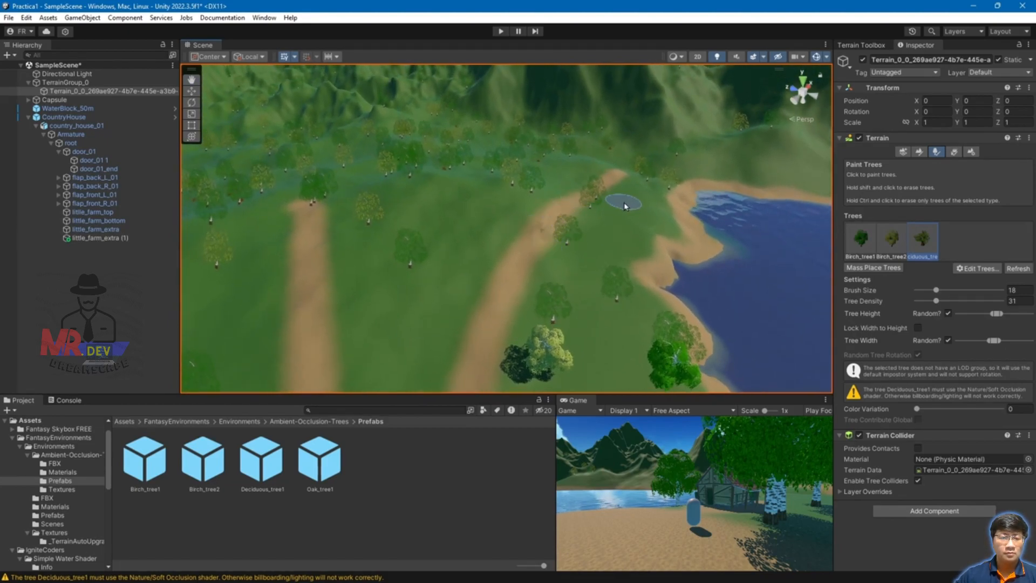
{"action": "scroll", "coordinate": [625, 206], "scroll_direction": "up", "scroll_amount": 5}
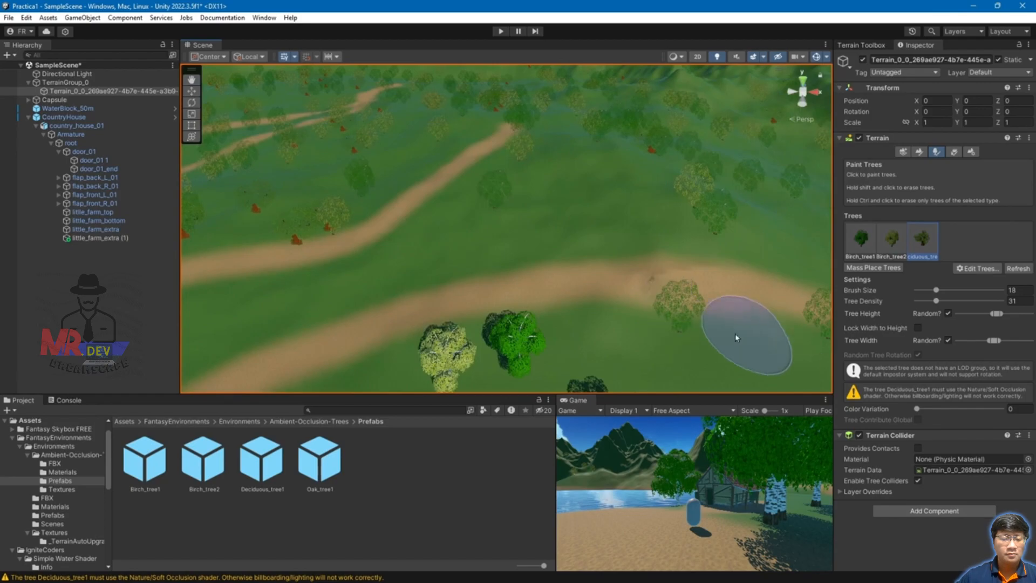
{"action": "scroll", "coordinate": [593, 281], "scroll_direction": "down", "scroll_amount": 2}
{"action": "left_click_drag", "start_coordinate": [486, 232], "coordinate": [650, 239], "text": "alt"}
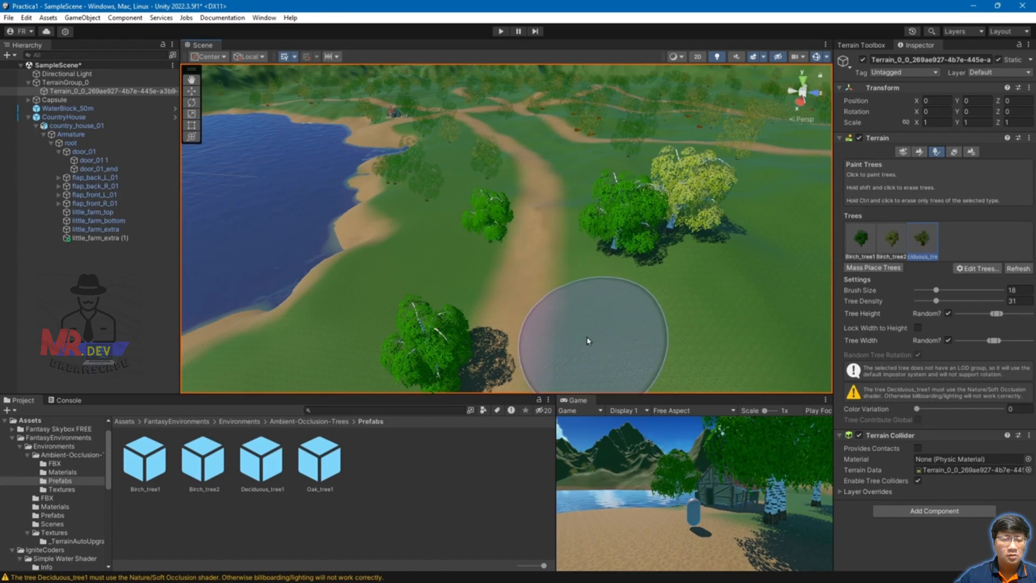
{"action": "scroll", "coordinate": [567, 315], "scroll_direction": "down", "scroll_amount": 3}
{"action": "middle_click_drag", "start_coordinate": [561, 310], "coordinate": [619, 211]}
{"action": "scroll", "coordinate": [609, 232], "scroll_direction": "up", "scroll_amount": 3}
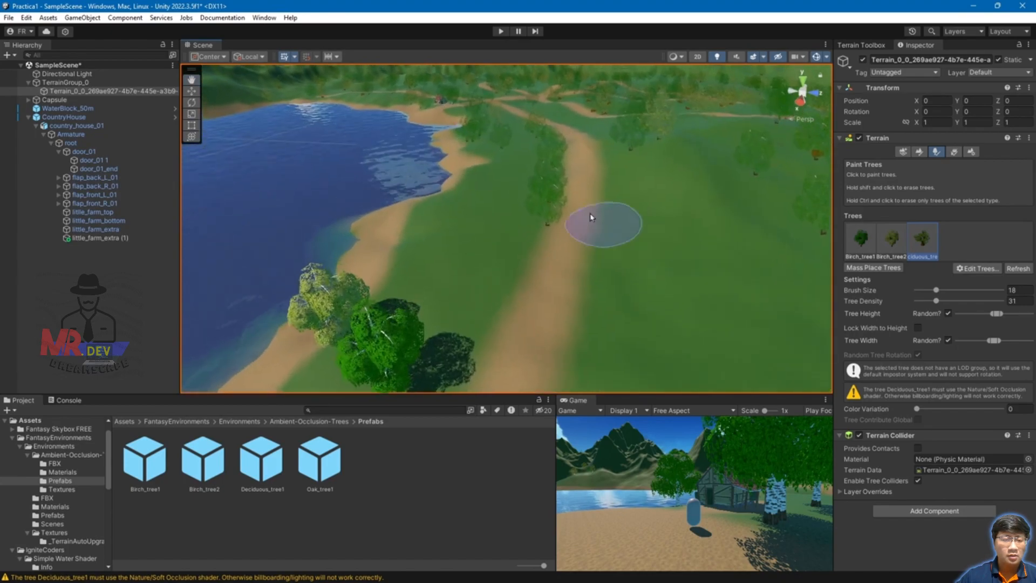
{"action": "middle_click_drag", "start_coordinate": [629, 170], "coordinate": [585, 211]}
{"action": "scroll", "coordinate": [558, 246], "scroll_direction": "up", "scroll_amount": 2}
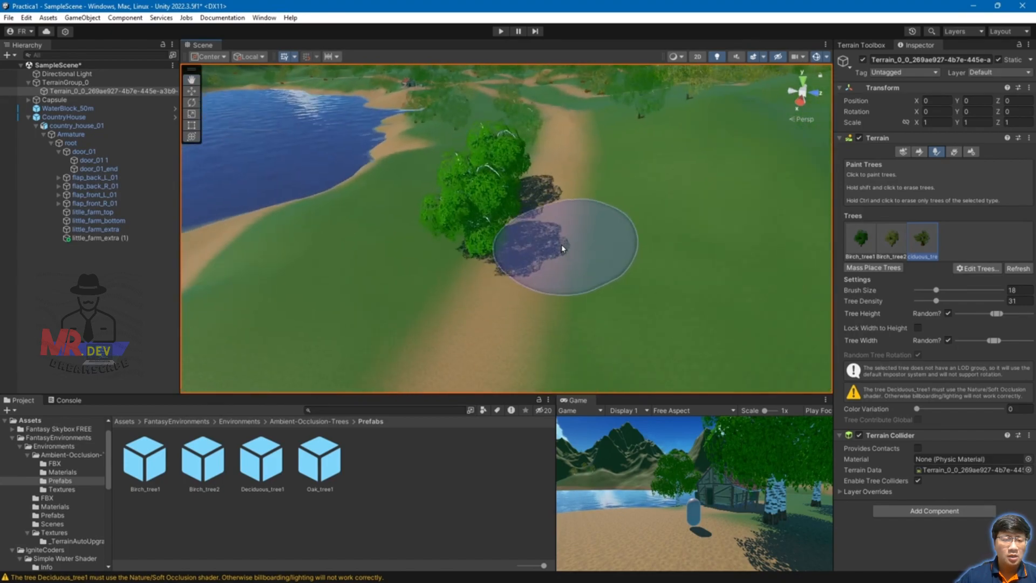
{"action": "left_click", "coordinate": [515, 251], "text": "shift"}
{"action": "left_click", "coordinate": [538, 211], "text": "shift"}
Step: Orbit and zoom over the forked paths and hills to check for trees left on them
{"action": "scroll", "coordinate": [546, 303], "scroll_direction": "down", "scroll_amount": 5}
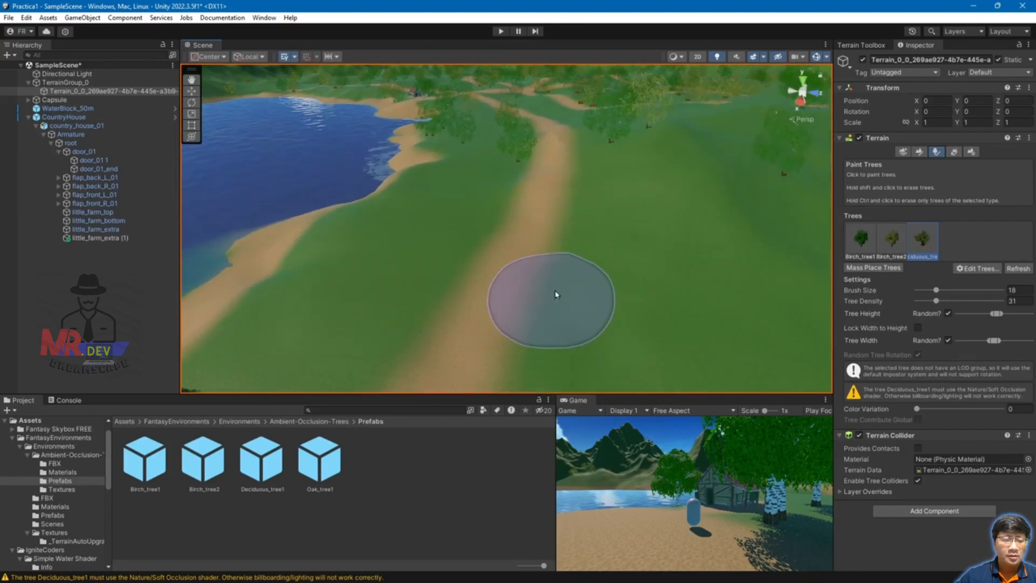
{"action": "middle_click_drag", "start_coordinate": [564, 285], "coordinate": [617, 208]}
{"action": "scroll", "coordinate": [574, 247], "scroll_direction": "down", "scroll_amount": 5}
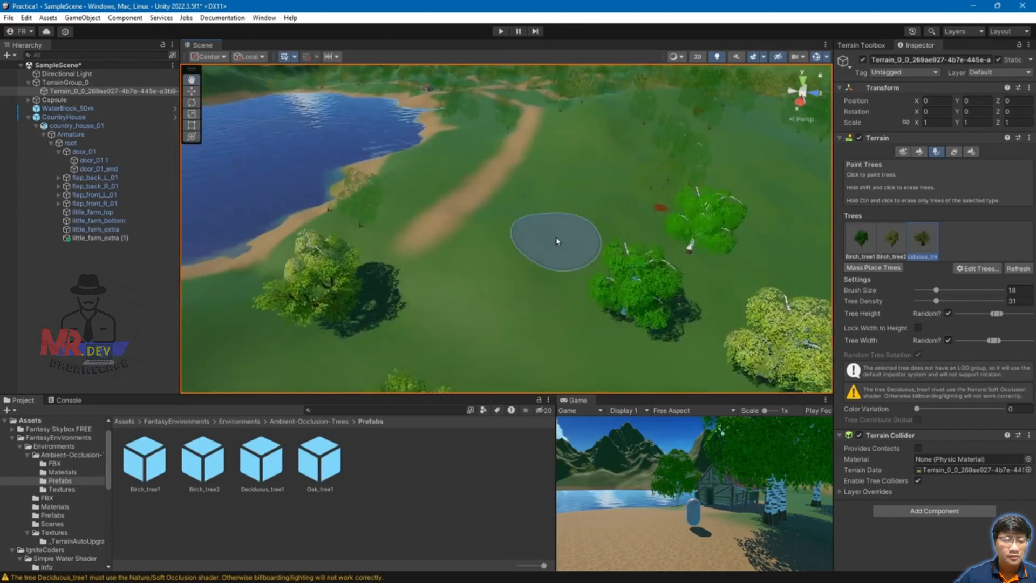
{"action": "scroll", "coordinate": [575, 247], "scroll_direction": "up", "scroll_amount": 4}
{"action": "left_click_drag", "start_coordinate": [531, 216], "coordinate": [745, 226], "text": "alt"}
{"action": "middle_click_drag", "start_coordinate": [543, 132], "coordinate": [608, 323]}
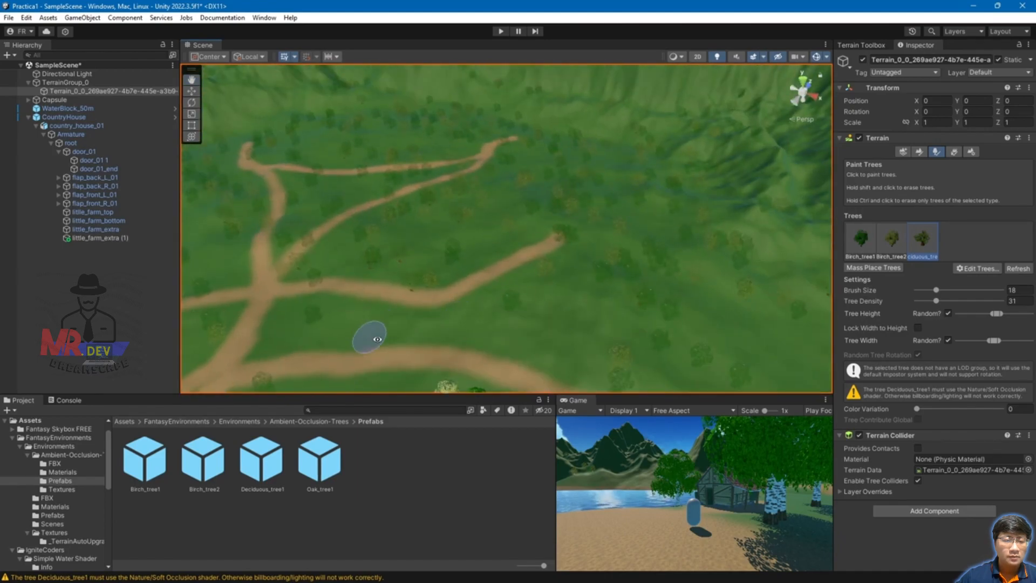
{"action": "left_click_drag", "start_coordinate": [368, 341], "coordinate": [573, 324], "text": "alt"}
{"action": "middle_click_drag", "start_coordinate": [574, 324], "coordinate": [615, 163]}
{"action": "left_click_drag", "start_coordinate": [615, 163], "coordinate": [616, 252], "text": "alt"}
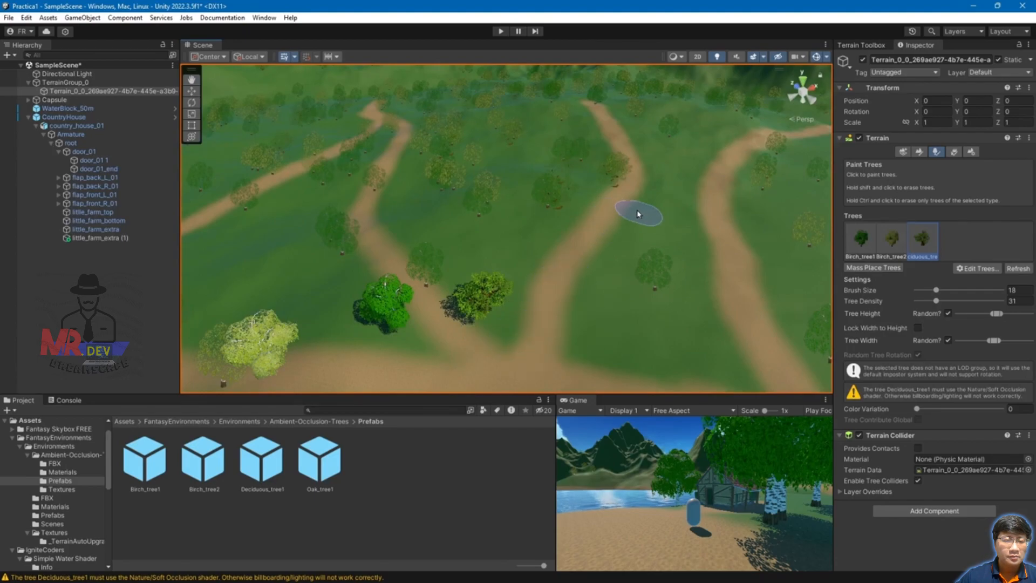
{"action": "middle_click_drag", "start_coordinate": [622, 115], "coordinate": [573, 339]}
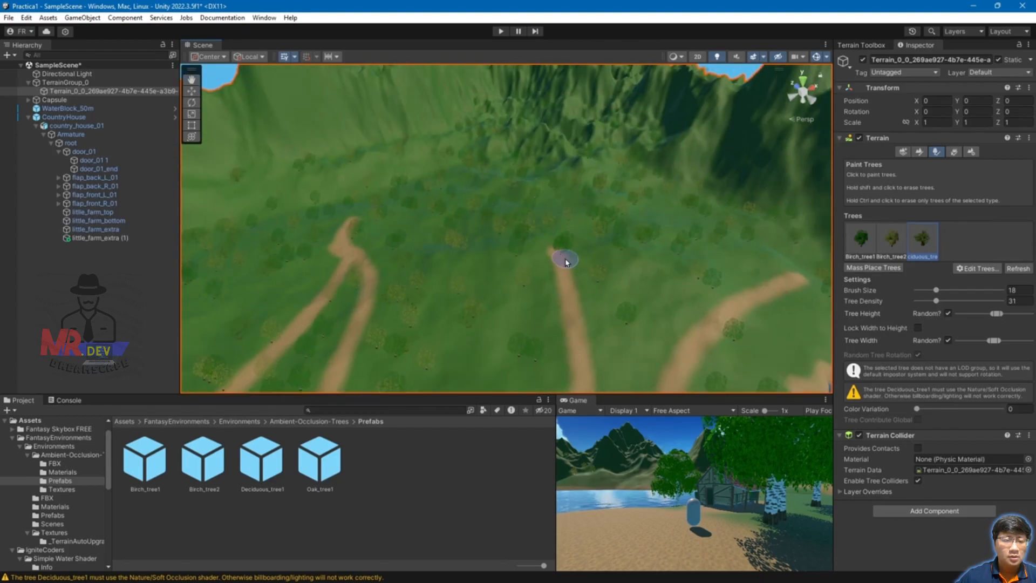
{"action": "middle_click_drag", "start_coordinate": [457, 391], "coordinate": [623, 196]}
{"action": "left_click_drag", "start_coordinate": [622, 197], "coordinate": [641, 317], "text": "alt"}
{"action": "middle_click_drag", "start_coordinate": [641, 316], "coordinate": [538, 295]}
{"action": "scroll", "coordinate": [564, 186], "scroll_direction": "down", "scroll_amount": 3}
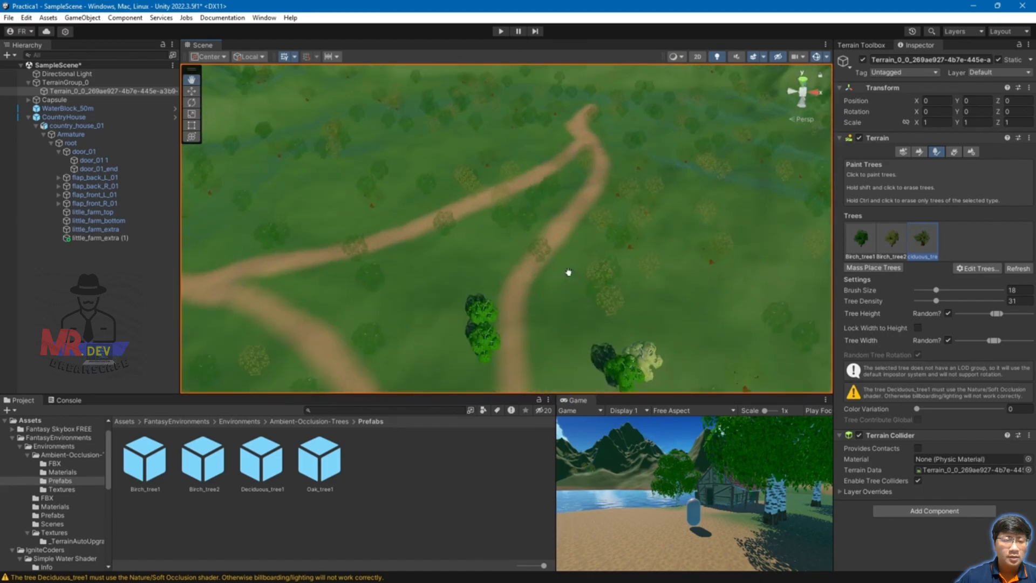
{"action": "scroll", "coordinate": [536, 259], "scroll_direction": "down", "scroll_amount": 3}
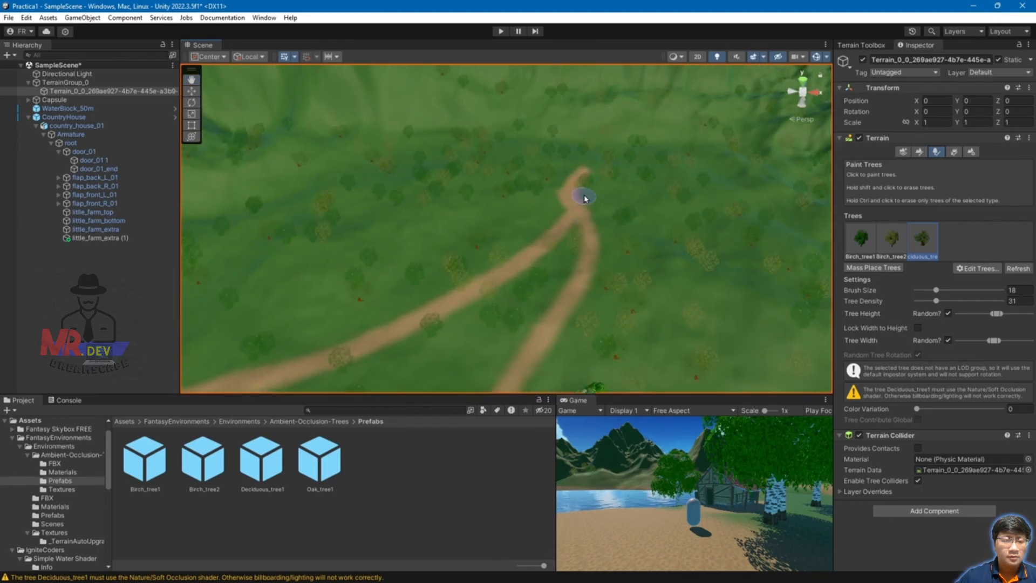
{"action": "left_click_drag", "start_coordinate": [484, 347], "coordinate": [520, 279], "text": "alt"}
{"action": "middle_click_drag", "start_coordinate": [569, 309], "coordinate": [619, 232]}
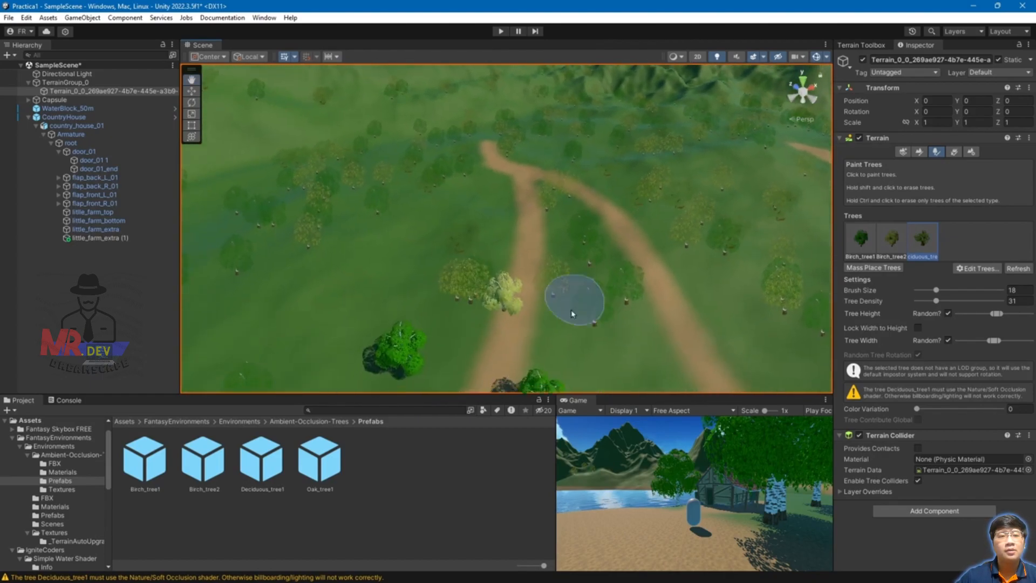
Step: Survey the path crossing, house area and lake to confirm they are clear of trees
{"action": "scroll", "coordinate": [516, 317], "scroll_direction": "up", "scroll_amount": 10}
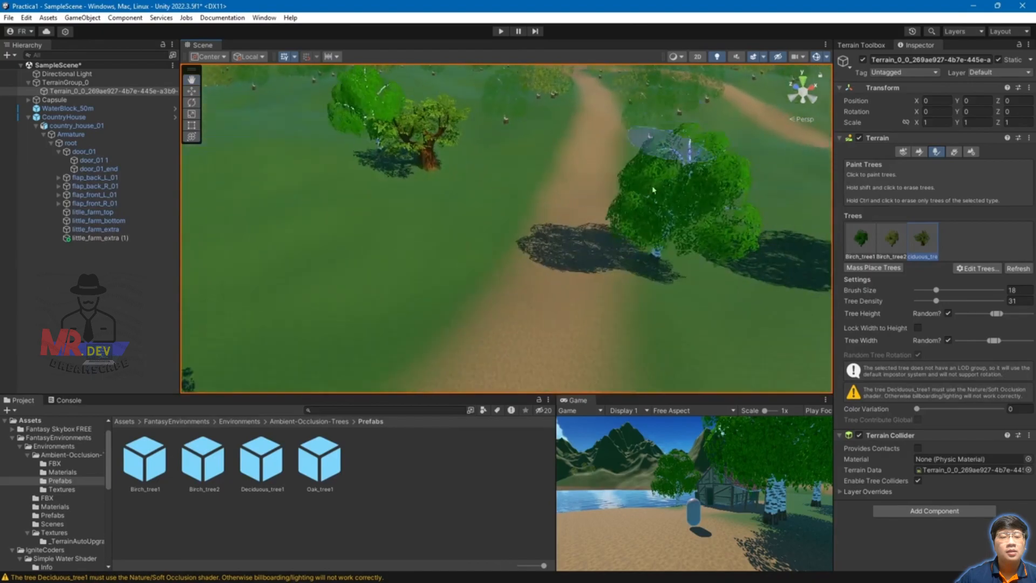
{"action": "scroll", "coordinate": [651, 289], "scroll_direction": "up", "scroll_amount": 3}
{"action": "scroll", "coordinate": [670, 219], "scroll_direction": "down", "scroll_amount": 10}
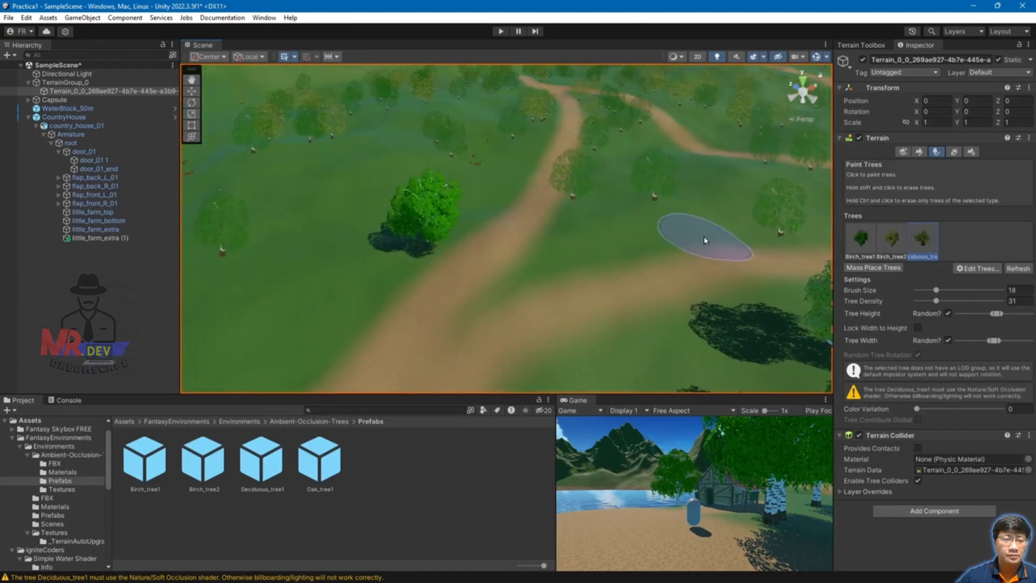
{"action": "scroll", "coordinate": [513, 295], "scroll_direction": "up", "scroll_amount": 10}
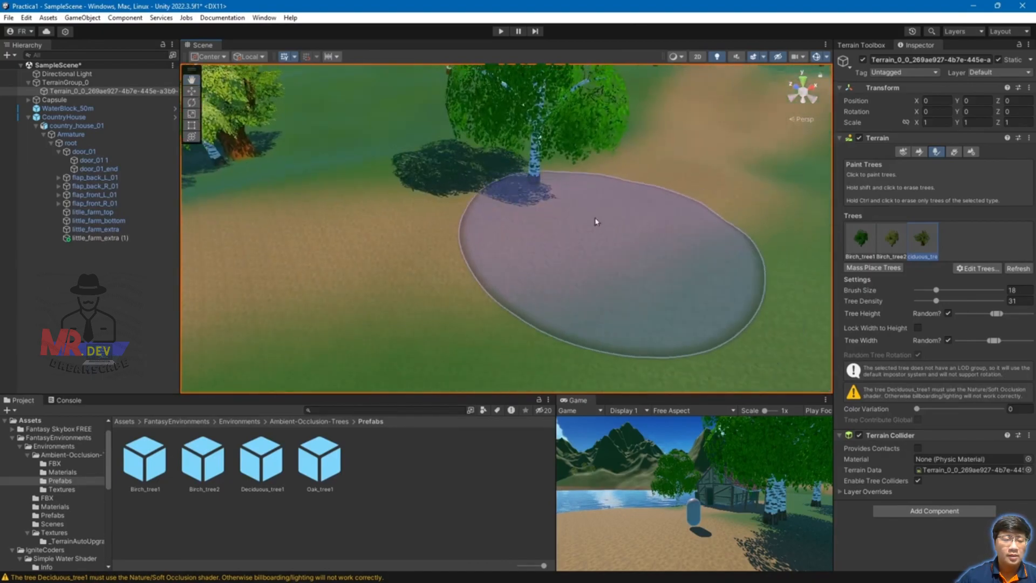
{"action": "scroll", "coordinate": [570, 214], "scroll_direction": "down", "scroll_amount": 10}
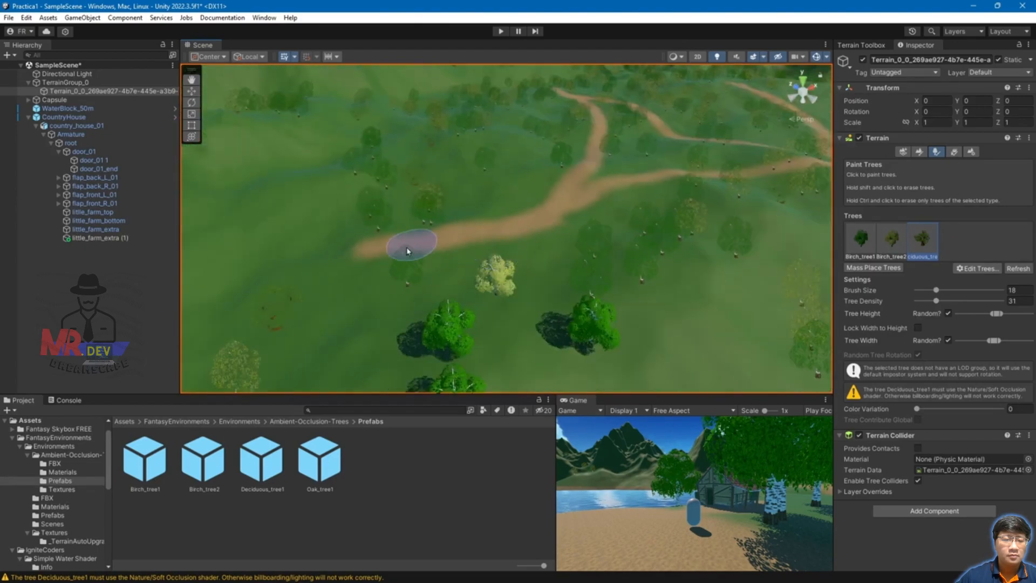
{"action": "scroll", "coordinate": [797, 198], "scroll_direction": "down", "scroll_amount": 10}
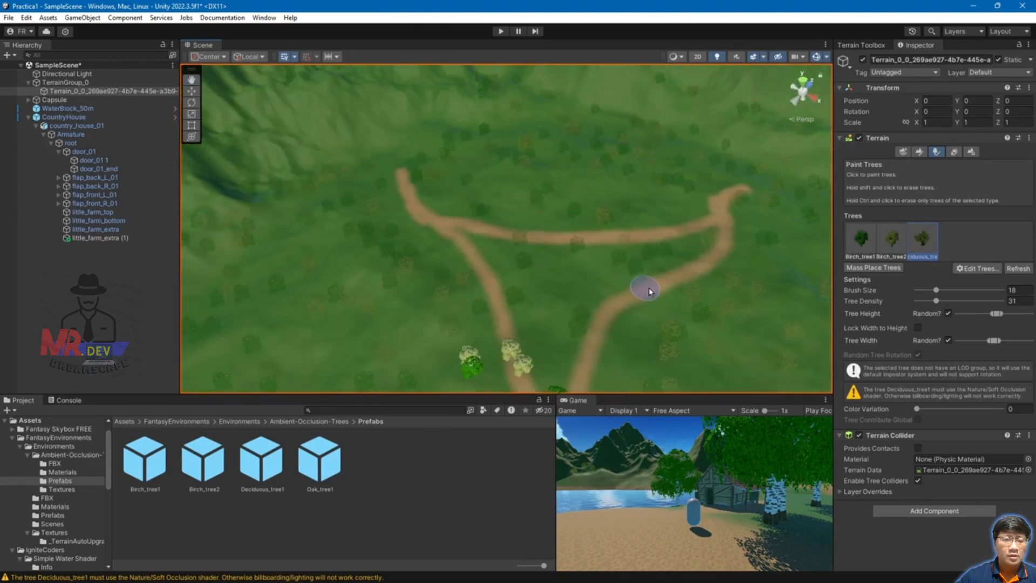
{"action": "middle_click_drag", "start_coordinate": [570, 321], "coordinate": [607, 208]}
{"action": "mouse_move", "coordinate": [612, 261]}
{"action": "left_mouse_down", "text": "alt"}
{"action": "mouse_move", "coordinate": [475, 270]}
{"action": "mouse_move", "coordinate": [427, 256]}
{"action": "left_mouse_up", "text": "alt"}
{"action": "scroll", "coordinate": [497, 184], "scroll_direction": "up", "scroll_amount": 4}
{"action": "middle_click_drag", "start_coordinate": [497, 183], "coordinate": [708, 227]}
{"action": "scroll", "coordinate": [787, 229], "scroll_direction": "up", "scroll_amount": 4}
{"action": "mouse_move", "coordinate": [786, 229]}
{"action": "middle_mouse_down"}
{"action": "mouse_move", "coordinate": [725, 211]}
{"action": "mouse_move", "coordinate": [689, 228]}
{"action": "middle_mouse_up"}
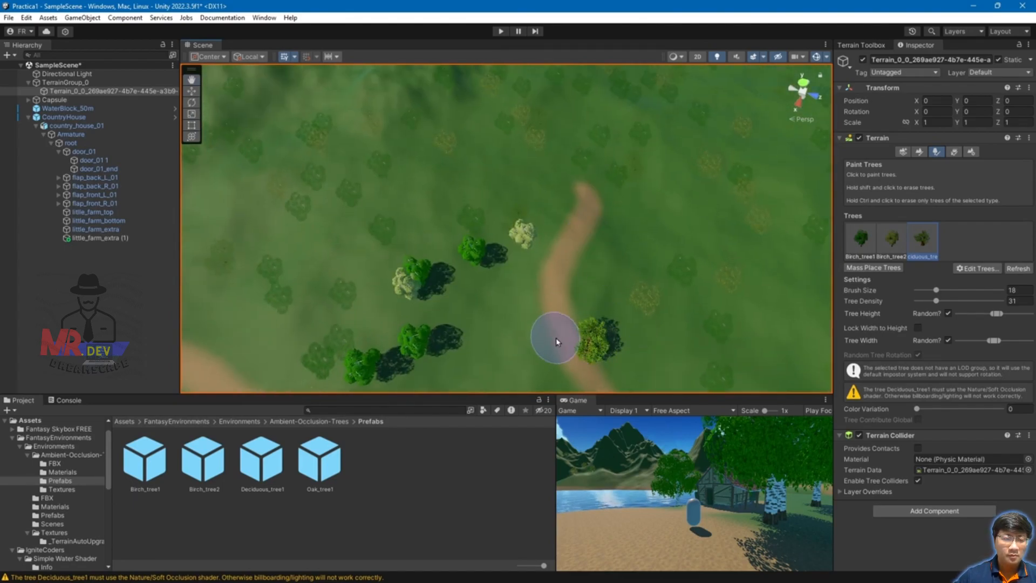
{"action": "scroll", "coordinate": [557, 343], "scroll_direction": "down", "scroll_amount": 5}
{"action": "middle_click_drag", "start_coordinate": [511, 331], "coordinate": [559, 233]}
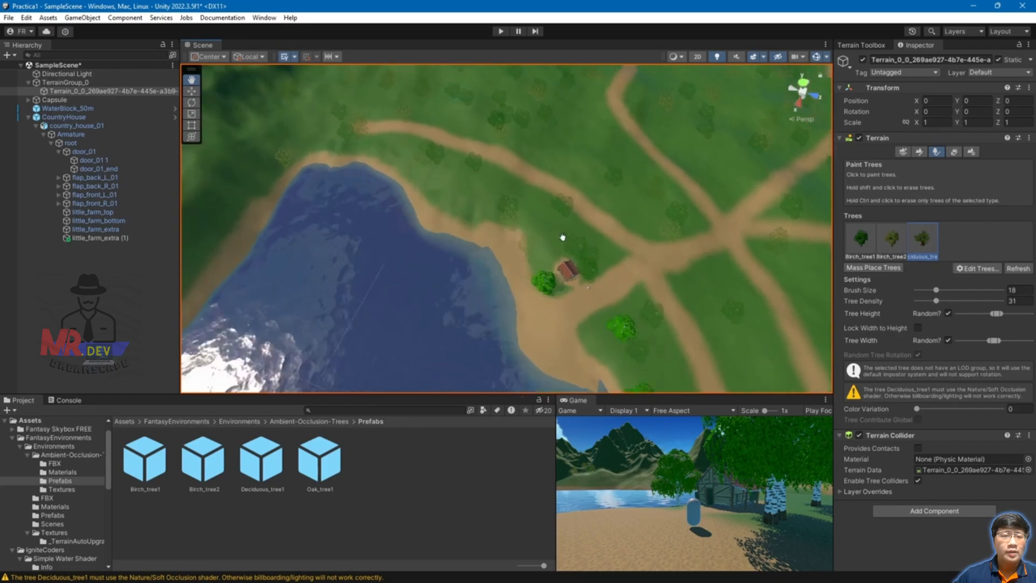
{"action": "scroll", "coordinate": [558, 233], "scroll_direction": "up", "scroll_amount": 8}
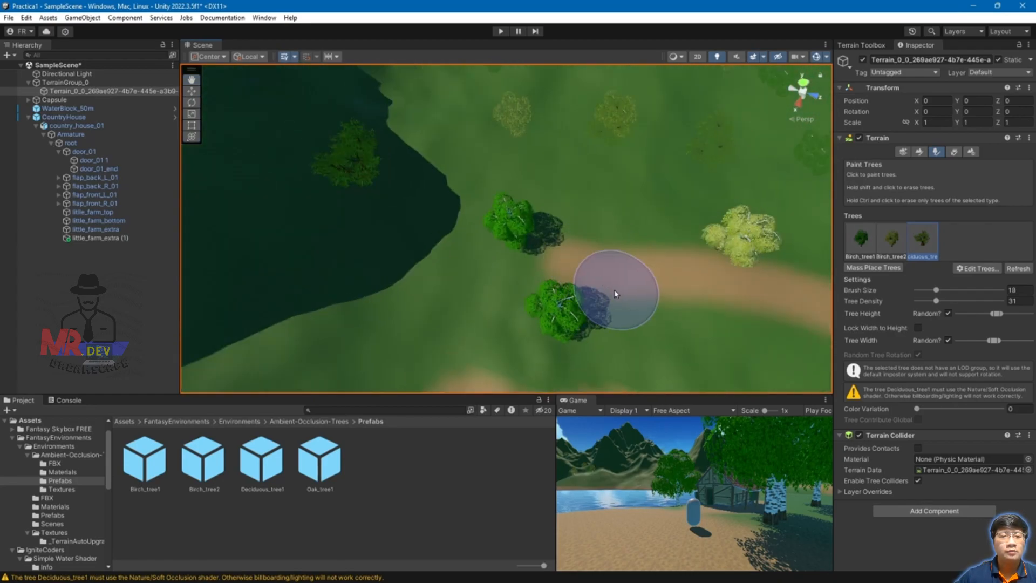
{"action": "scroll", "coordinate": [694, 296], "scroll_direction": "down", "scroll_amount": 6}
{"action": "middle_click_drag", "start_coordinate": [675, 289], "coordinate": [582, 145]}
{"action": "scroll", "coordinate": [609, 218], "scroll_direction": "down", "scroll_amount": 5}
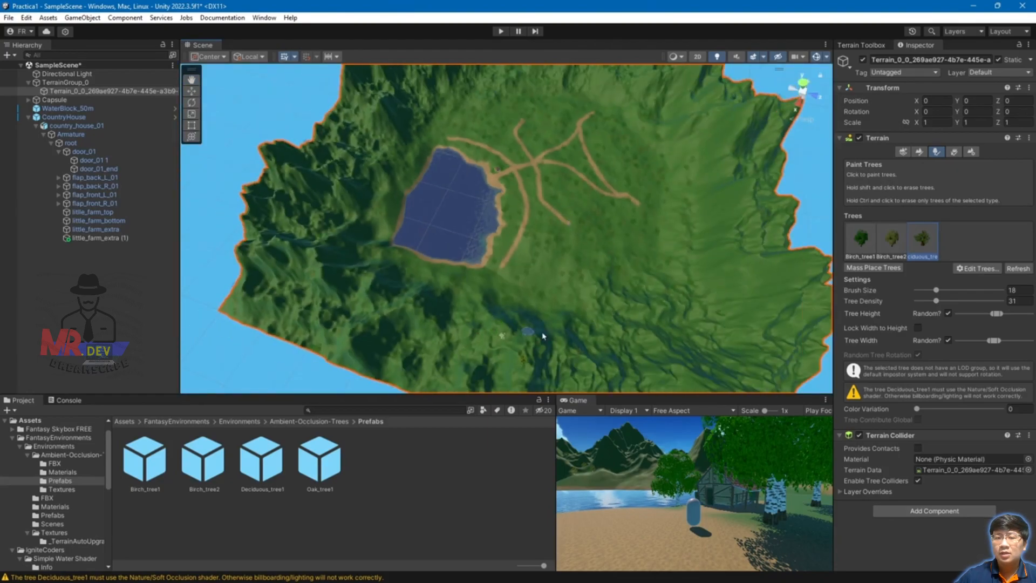
{"action": "left_click_drag", "start_coordinate": [668, 210], "coordinate": [614, 228], "text": "alt"}
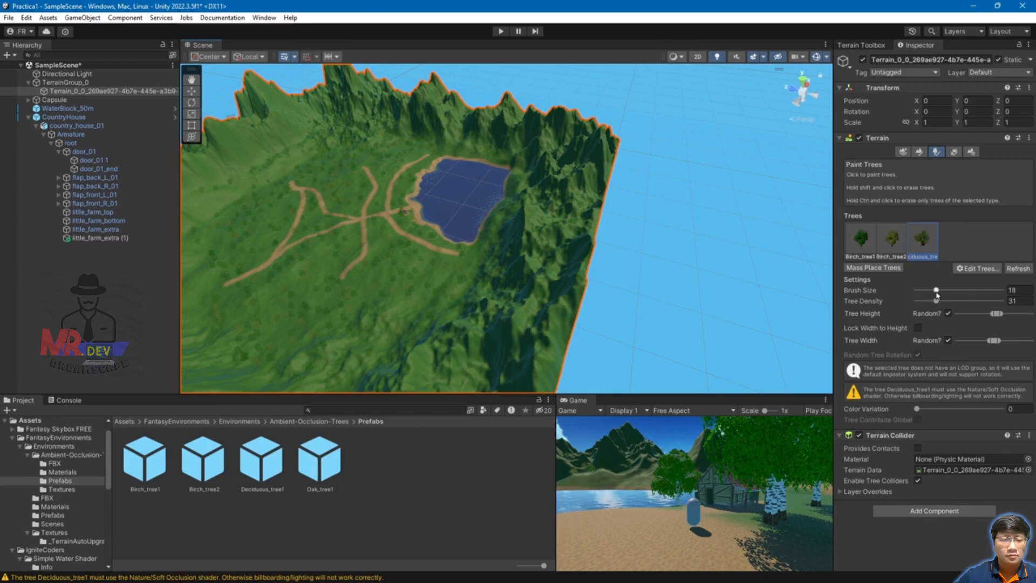
{"action": "left_click_drag", "start_coordinate": [938, 290], "coordinate": [965, 291]}
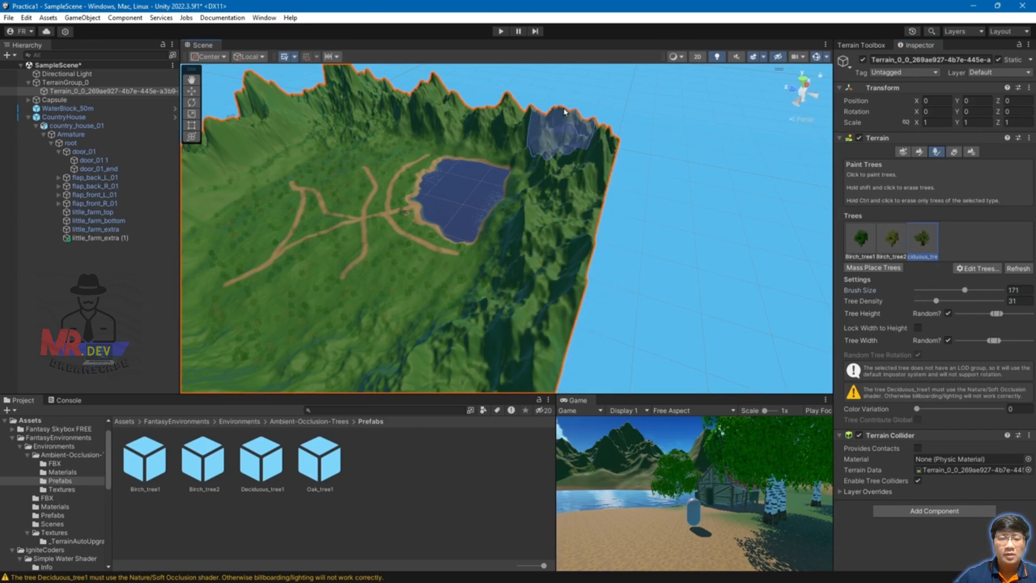
{"action": "mouse_move", "coordinate": [528, 307]}
{"action": "middle_mouse_down"}
{"action": "mouse_move", "coordinate": [559, 266]}
{"action": "mouse_move", "coordinate": [583, 261]}
{"action": "middle_mouse_up"}
{"action": "mouse_move", "coordinate": [381, 363]}
{"action": "middle_mouse_down"}
{"action": "mouse_move", "coordinate": [455, 331]}
{"action": "mouse_move", "coordinate": [470, 354]}
{"action": "middle_mouse_up"}
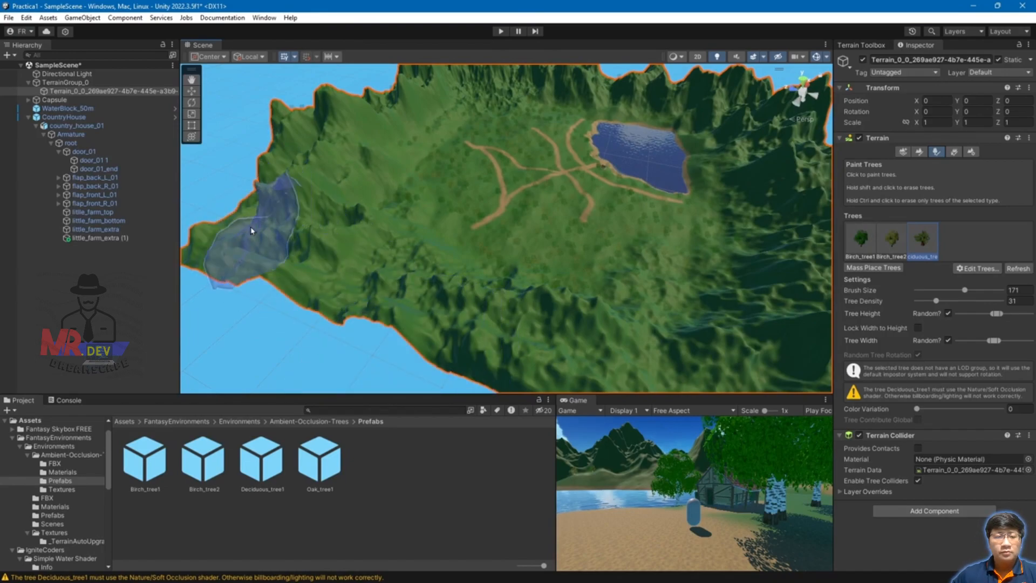
{"action": "scroll", "coordinate": [335, 220], "scroll_direction": "up", "scroll_amount": 5}
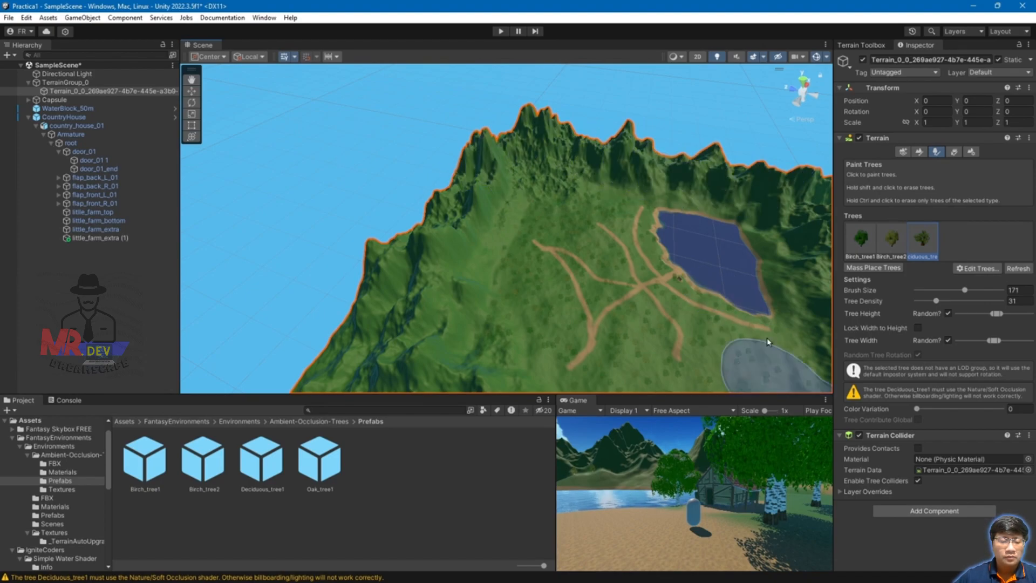
{"action": "left_click_drag", "start_coordinate": [782, 314], "coordinate": [386, 300], "text": "alt"}
{"action": "middle_click_drag", "start_coordinate": [458, 197], "coordinate": [655, 215]}
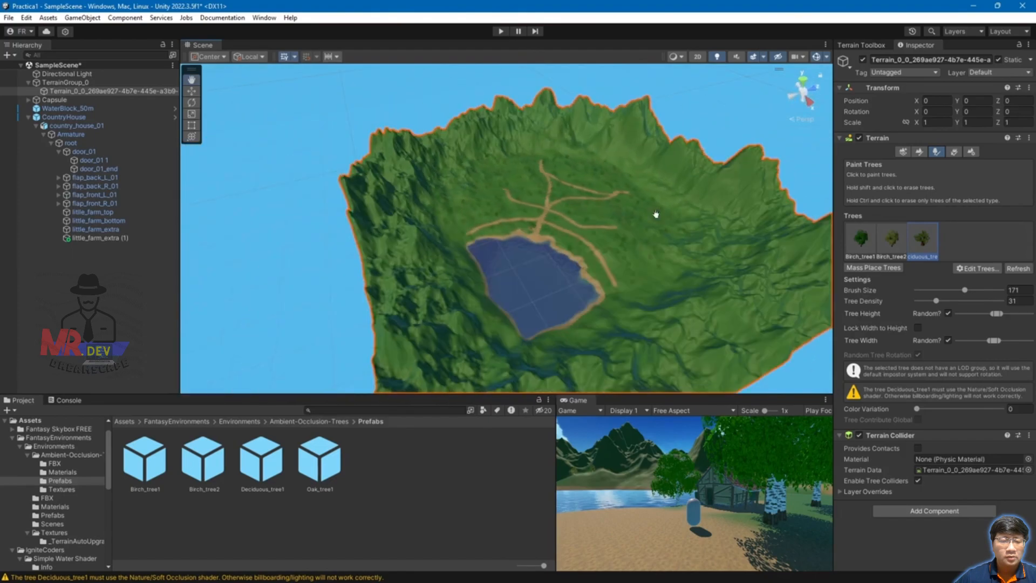
Step: Select and frame the player capsule to view the house and its trees
{"action": "left_click", "coordinate": [54, 99]}
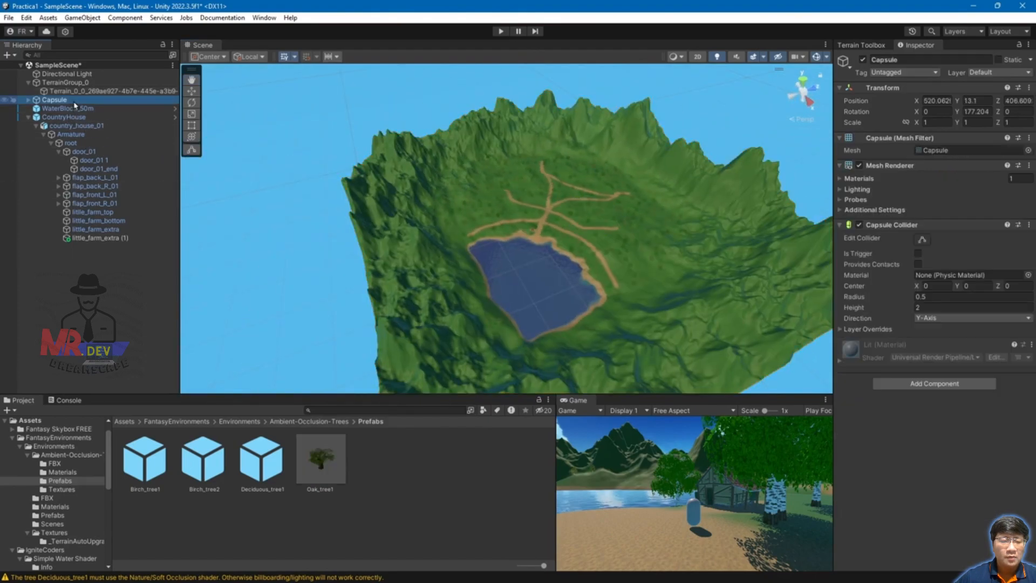
{"action": "key", "text": "f"}
{"action": "left_click_drag", "start_coordinate": [574, 292], "coordinate": [445, 324], "text": "alt"}
{"action": "scroll", "coordinate": [555, 290], "scroll_direction": "up", "scroll_amount": 5}
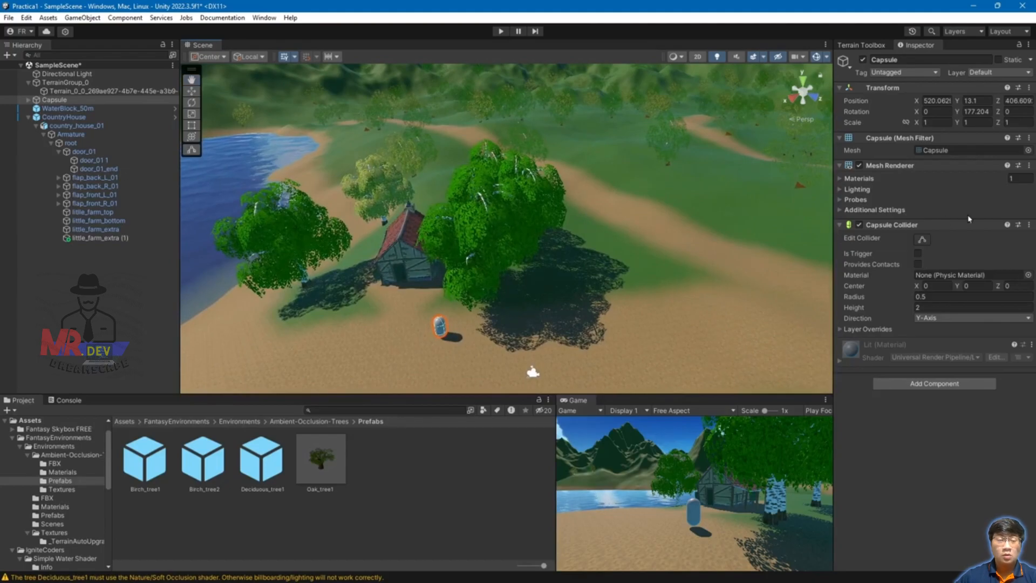
Step: Select the terrain, enlarge the tree brush to 15, and erase the big tree next to the house
{"action": "left_click", "coordinate": [644, 296]}
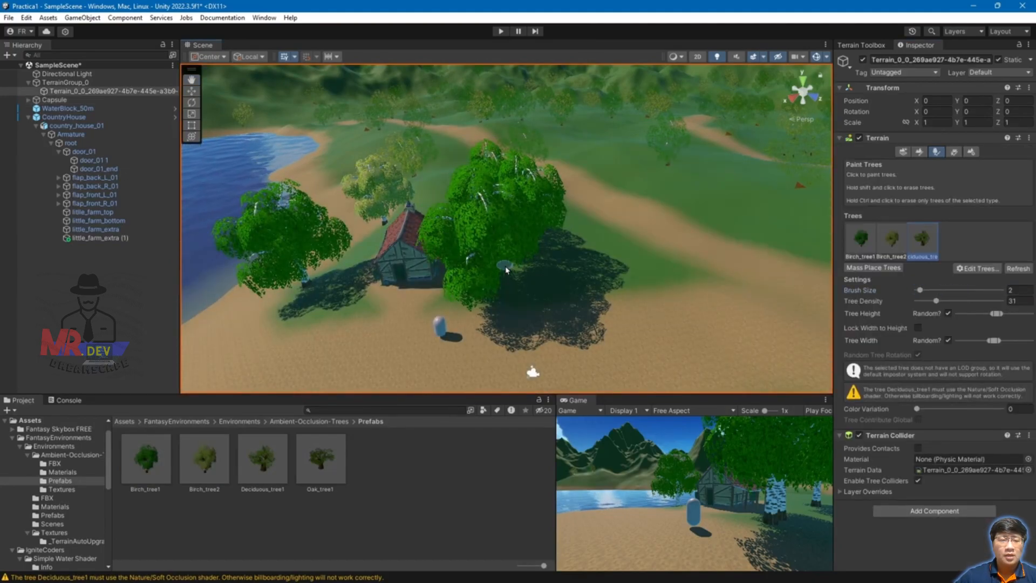
{"action": "left_click_drag", "start_coordinate": [930, 291], "coordinate": [934, 290]}
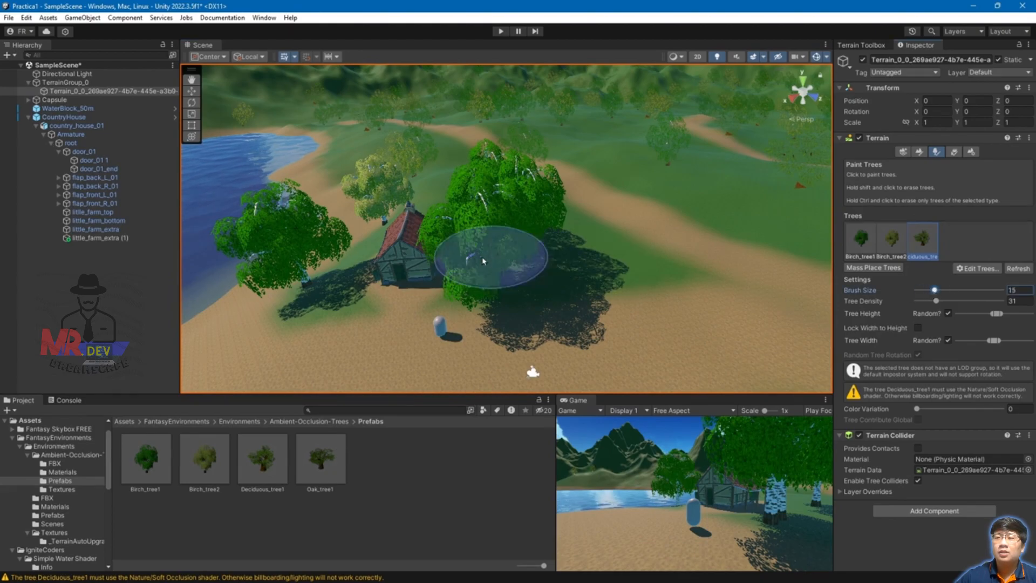
{"action": "left_click", "coordinate": [500, 295], "text": "shift"}
{"action": "middle_click_drag", "start_coordinate": [588, 280], "coordinate": [606, 267]}
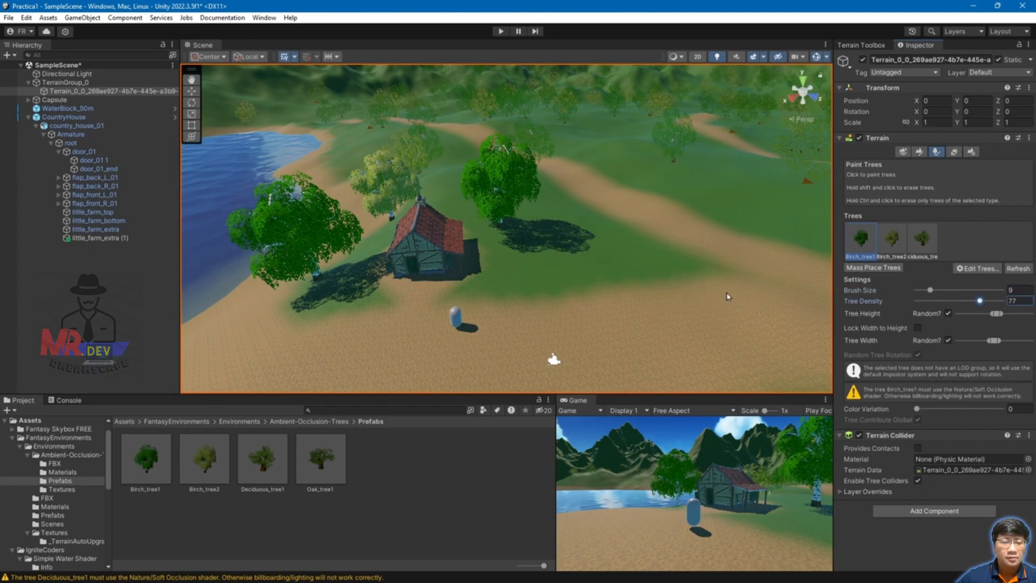
Step: Paint Birch_tree1 trees next to the house, including a clump beside it
{"action": "left_click", "coordinate": [560, 259]}
{"action": "scroll", "coordinate": [532, 272], "scroll_direction": "down", "scroll_amount": 1}
{"action": "left_click_drag", "start_coordinate": [389, 282], "coordinate": [692, 250], "text": "alt"}
{"action": "left_click_drag", "start_coordinate": [655, 297], "coordinate": [718, 309], "text": "alt"}
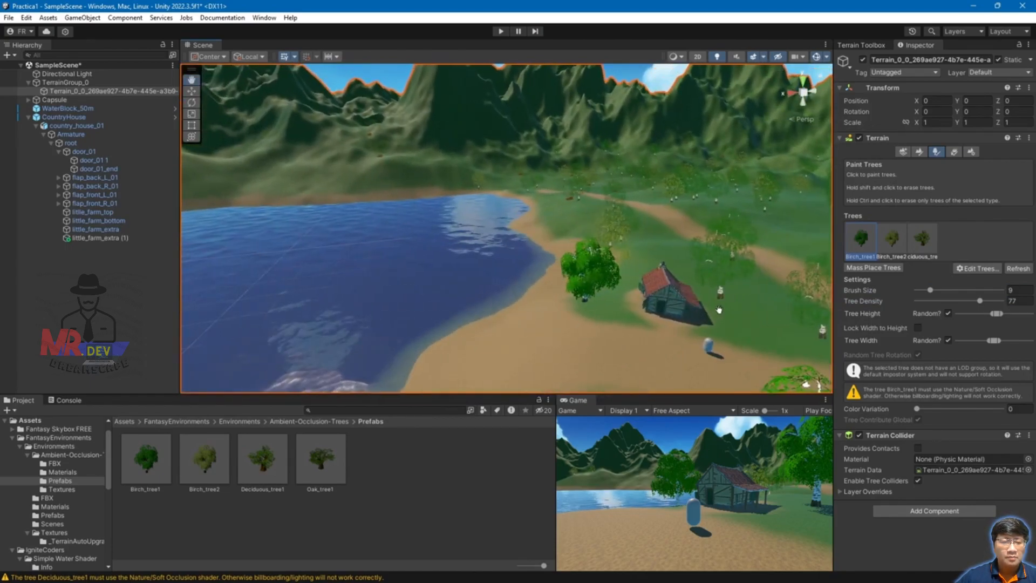
{"action": "left_click", "coordinate": [613, 317]}
Step: Orbit across the lake and paths to review the newly placed trees
{"action": "left_click_drag", "start_coordinate": [704, 328], "coordinate": [643, 330], "text": "alt"}
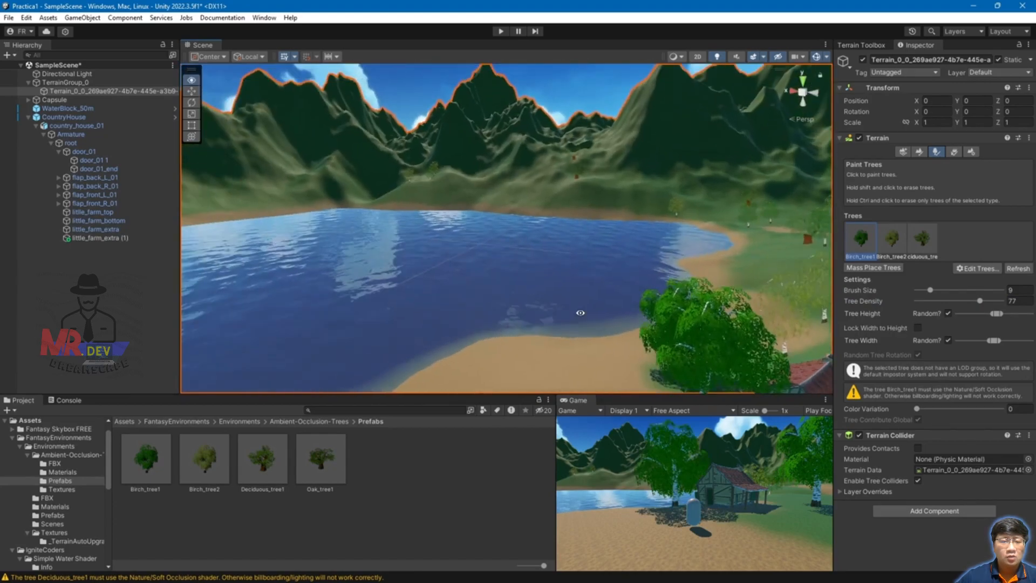
{"action": "left_click_drag", "start_coordinate": [380, 323], "coordinate": [555, 300], "text": "alt"}
{"action": "left_click_drag", "start_coordinate": [462, 238], "coordinate": [659, 238], "text": "alt"}
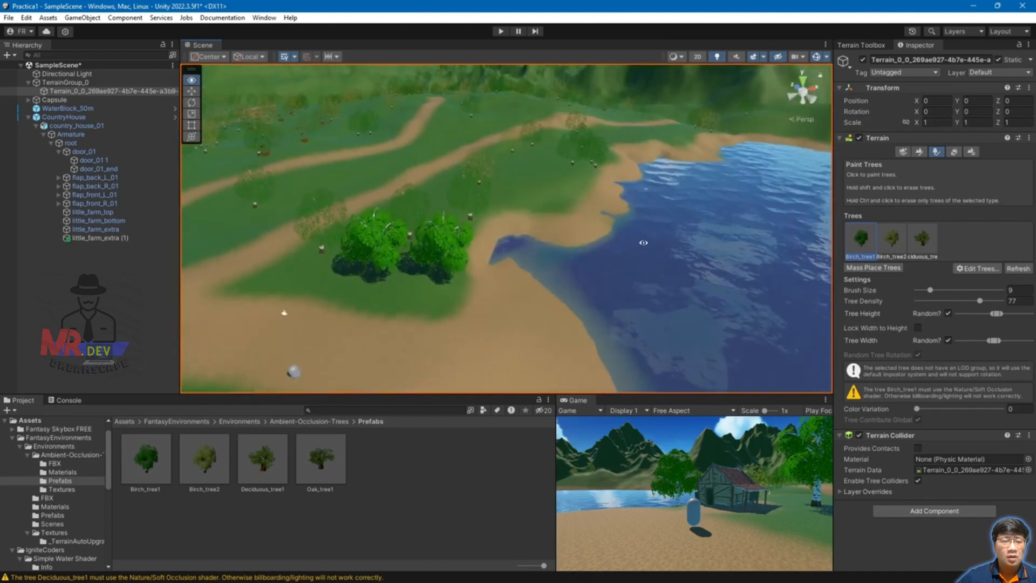
{"action": "middle_click_drag", "start_coordinate": [254, 240], "coordinate": [419, 244]}
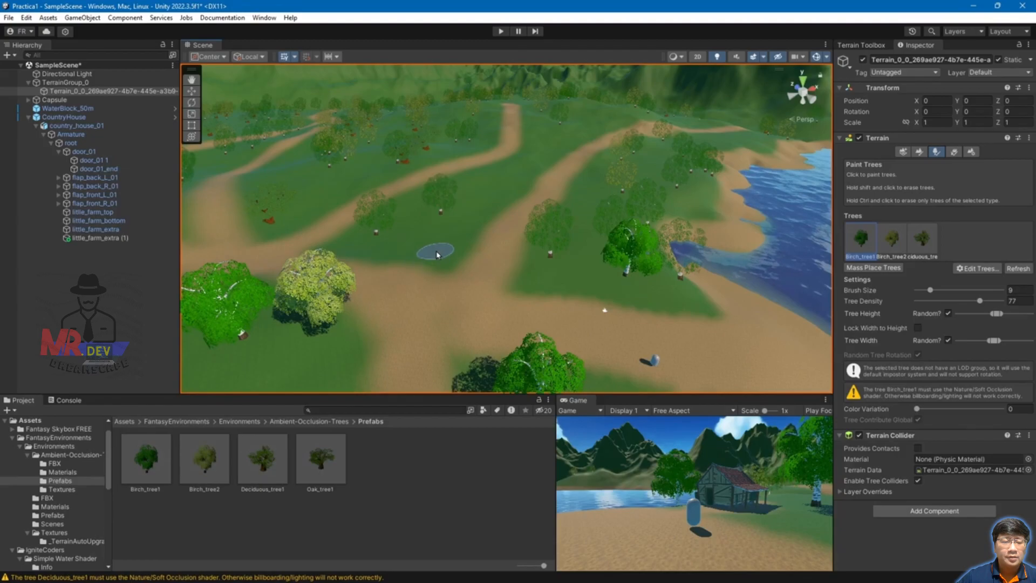
{"action": "left_click_drag", "start_coordinate": [626, 305], "coordinate": [438, 230], "text": "alt"}
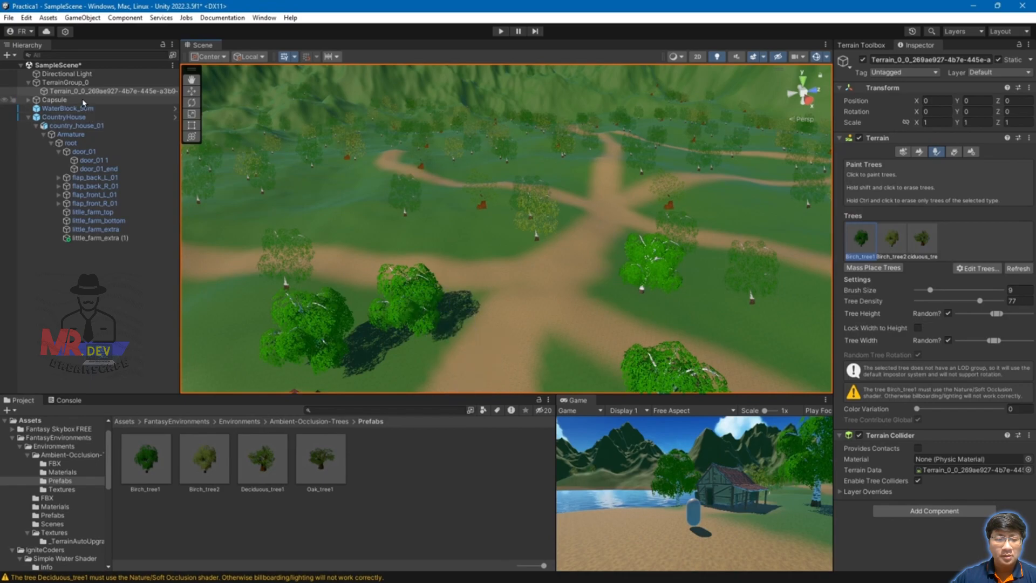
Step: Select the player capsule and frame it beside the house
{"action": "left_click", "coordinate": [55, 100]}
{"action": "key", "text": "f"}
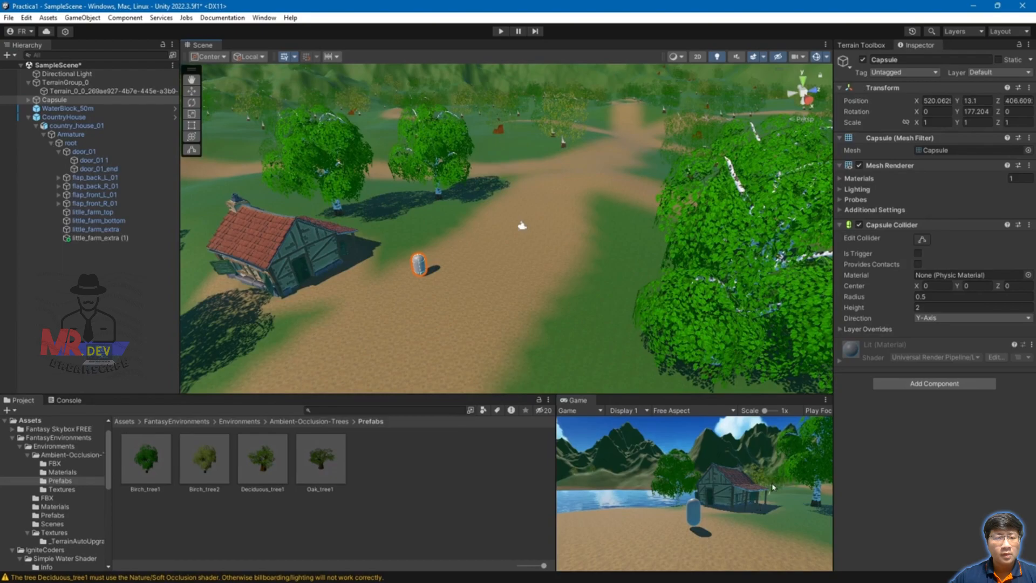
{"action": "mouse_move", "coordinate": [713, 394]}
{"action": "left_mouse_down"}
{"action": "mouse_move", "coordinate": [712, 350]}
{"action": "mouse_move", "coordinate": [713, 395]}
{"action": "left_mouse_up"}
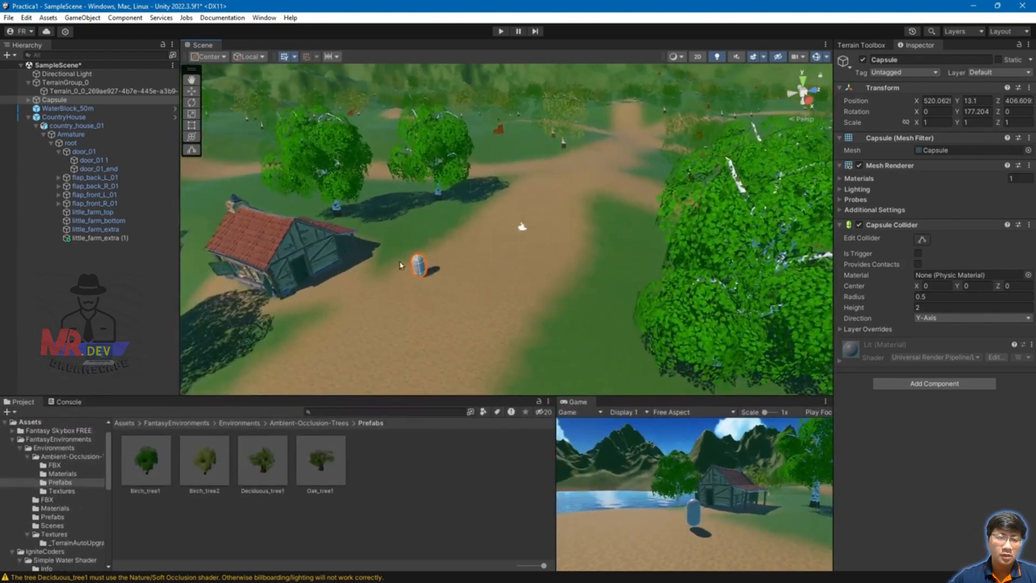
Step: Rotate the capsule to Y -142.759 and move it onto the path at X 519.66, Z 416.29
{"action": "key", "text": "e"}
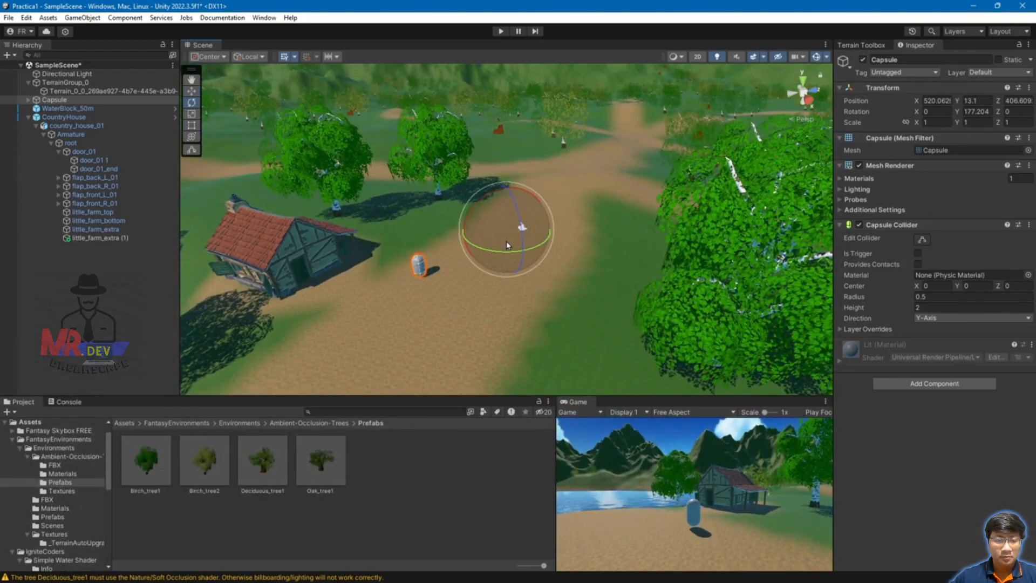
{"action": "left_click_drag", "start_coordinate": [515, 255], "coordinate": [225, 207]}
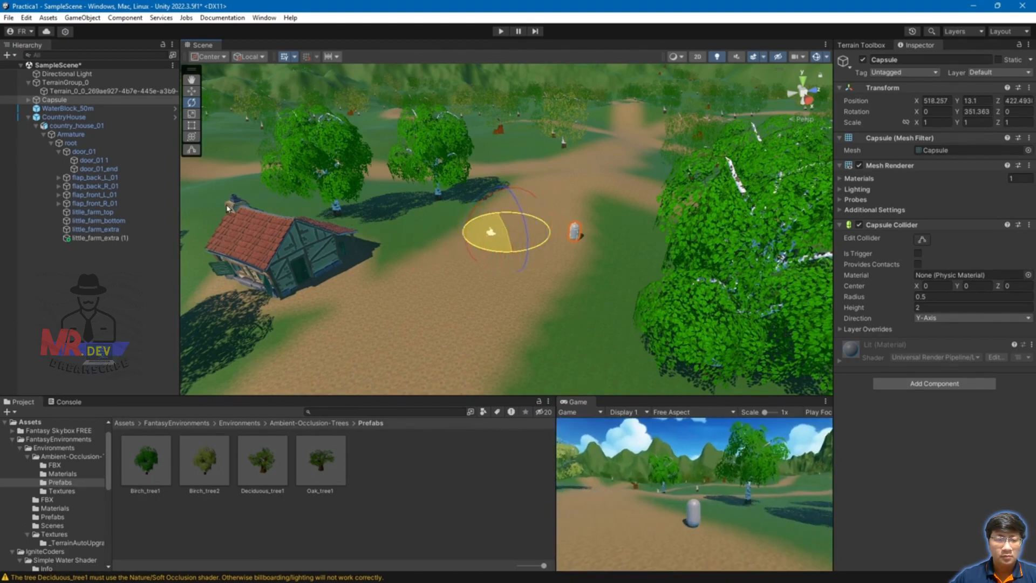
{"action": "left_click_drag", "start_coordinate": [304, 213], "coordinate": [763, 165]}
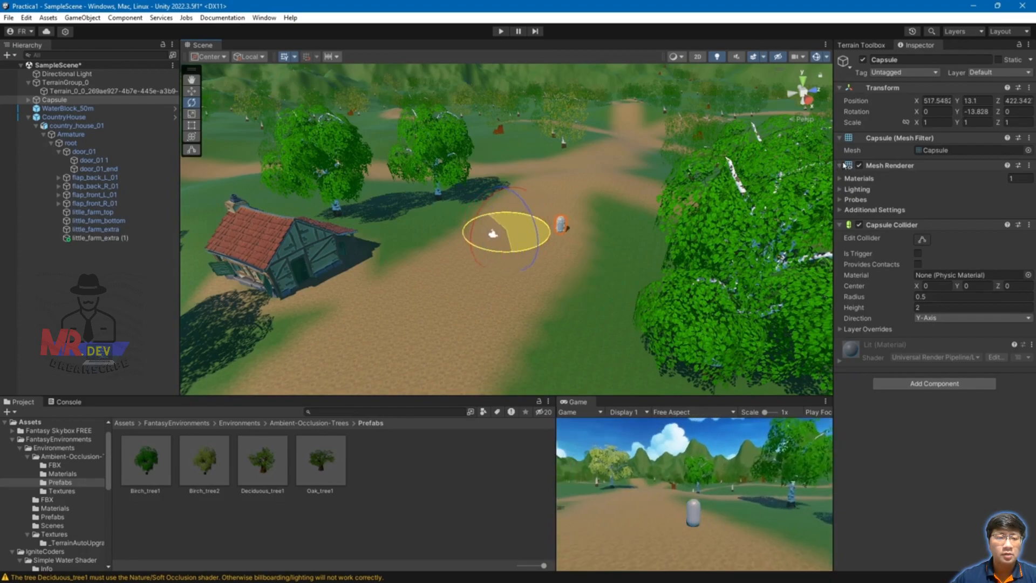
{"action": "left_click_drag", "start_coordinate": [941, 167], "coordinate": [22, 179]}
{"action": "key", "text": "w"}
{"action": "left_click_drag", "start_coordinate": [571, 293], "coordinate": [635, 255]}
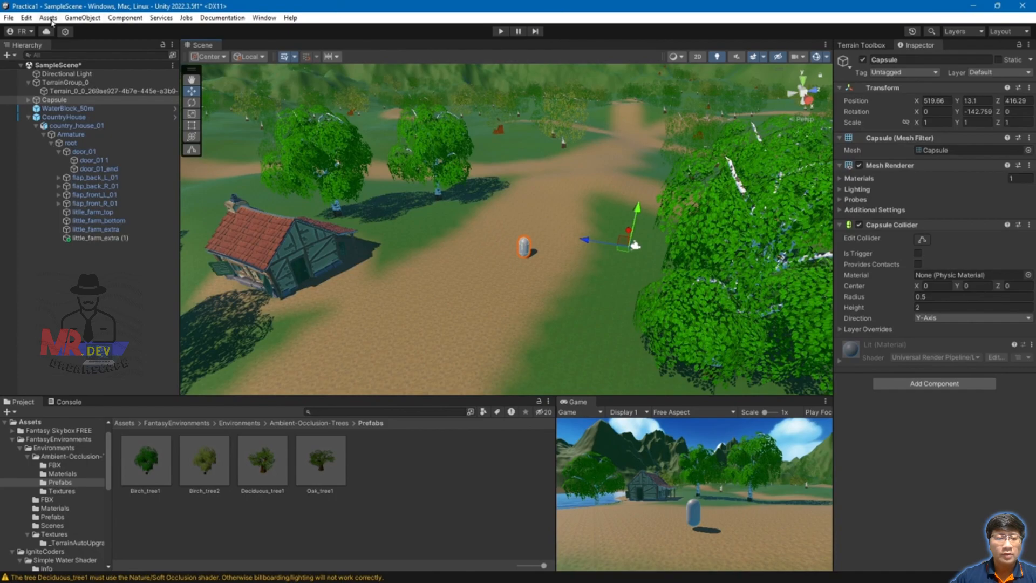
Step: Save SampleScene via File > Save, then orbit the view around the capsule and house
{"action": "left_click", "coordinate": [8, 18]}
{"action": "left_click", "coordinate": [46, 83]}
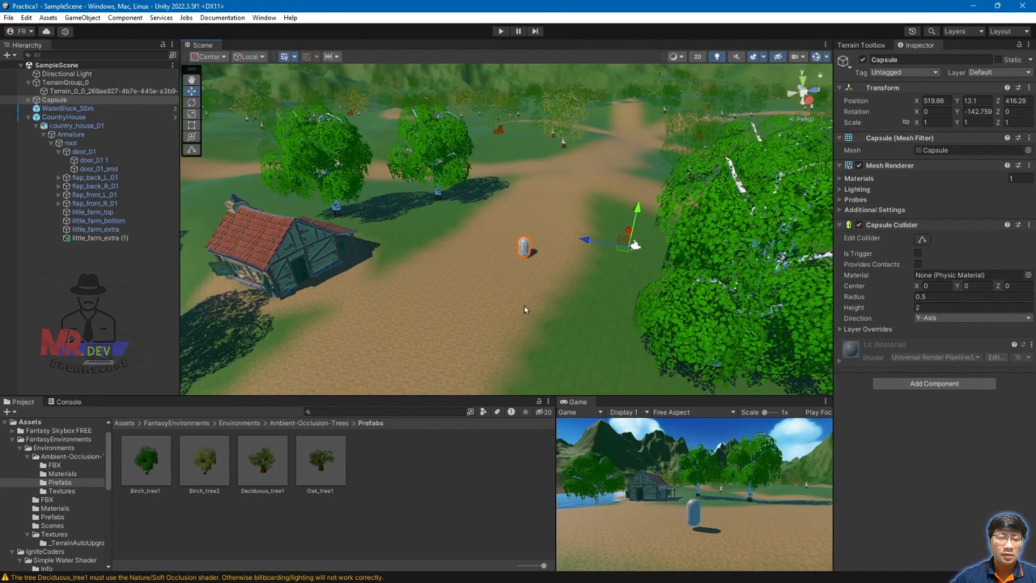
{"action": "left_click_drag", "start_coordinate": [581, 244], "coordinate": [497, 281], "text": "alt"}
{"action": "scroll", "coordinate": [497, 281], "scroll_direction": "down", "scroll_amount": 3}
{"action": "middle_click_drag", "start_coordinate": [496, 282], "coordinate": [574, 262]}
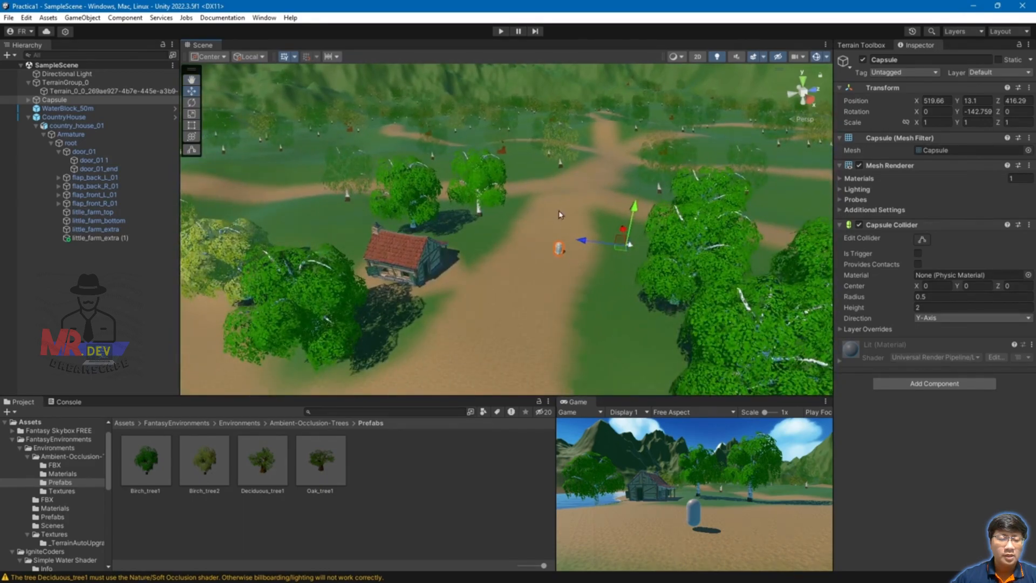
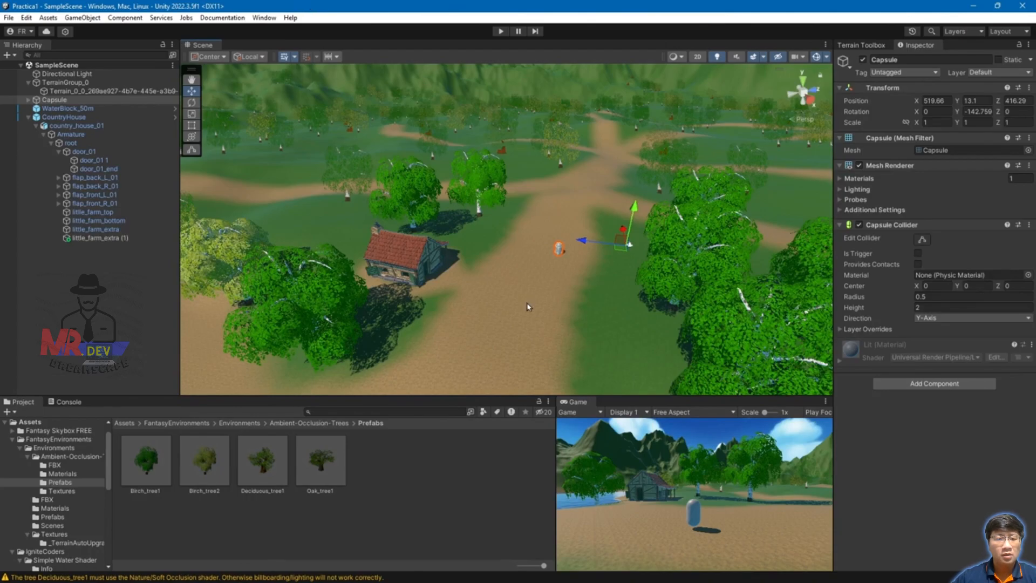
Step: Select the terrain and switch to the Sculpt > Noise tool with brush size about 19
{"action": "left_click", "coordinate": [566, 326]}
{"action": "left_click", "coordinate": [921, 154]}
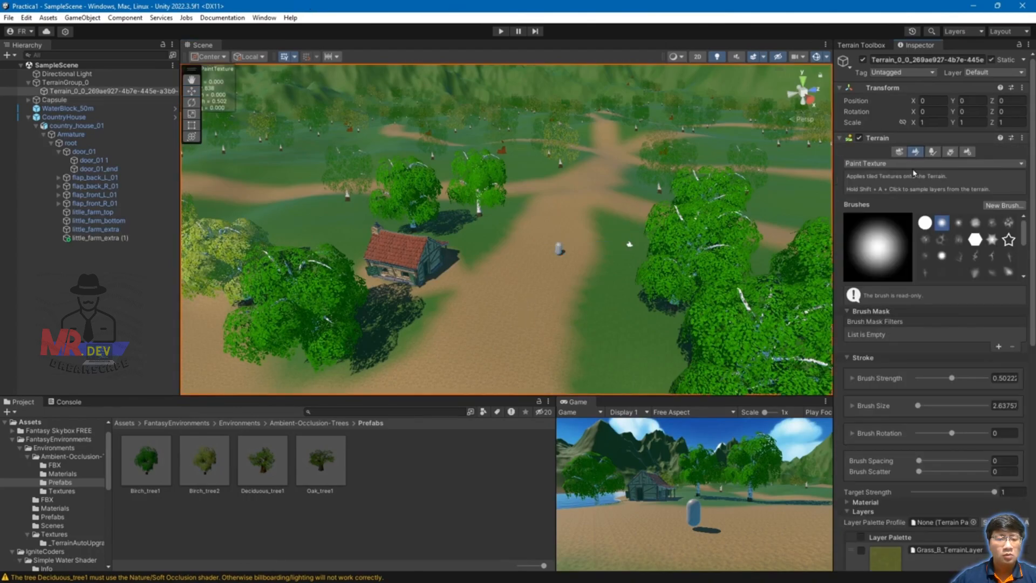
{"action": "left_click", "coordinate": [914, 163]}
{"action": "mouse_move", "coordinate": [907, 191]}
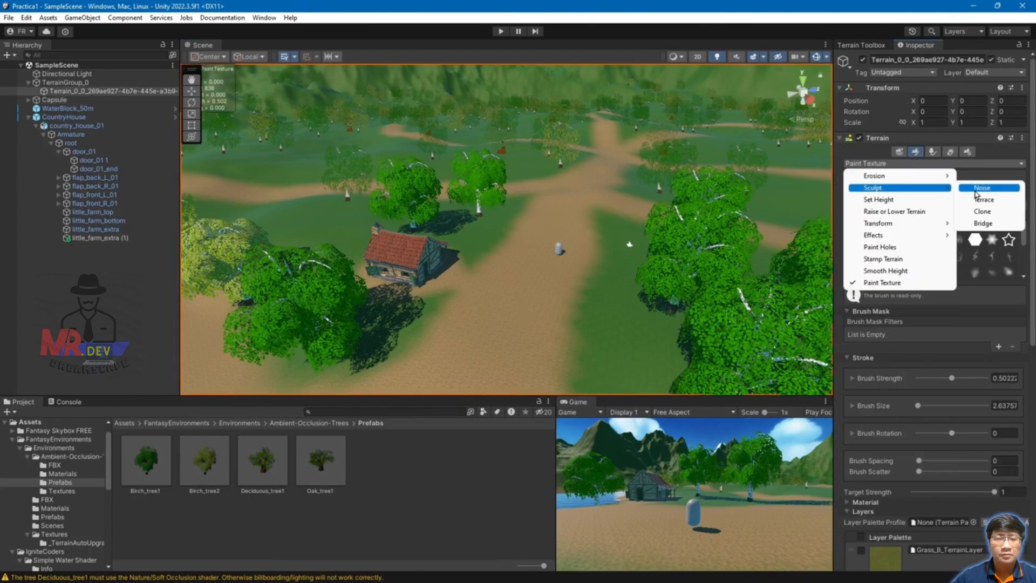
{"action": "left_click", "coordinate": [1006, 189]}
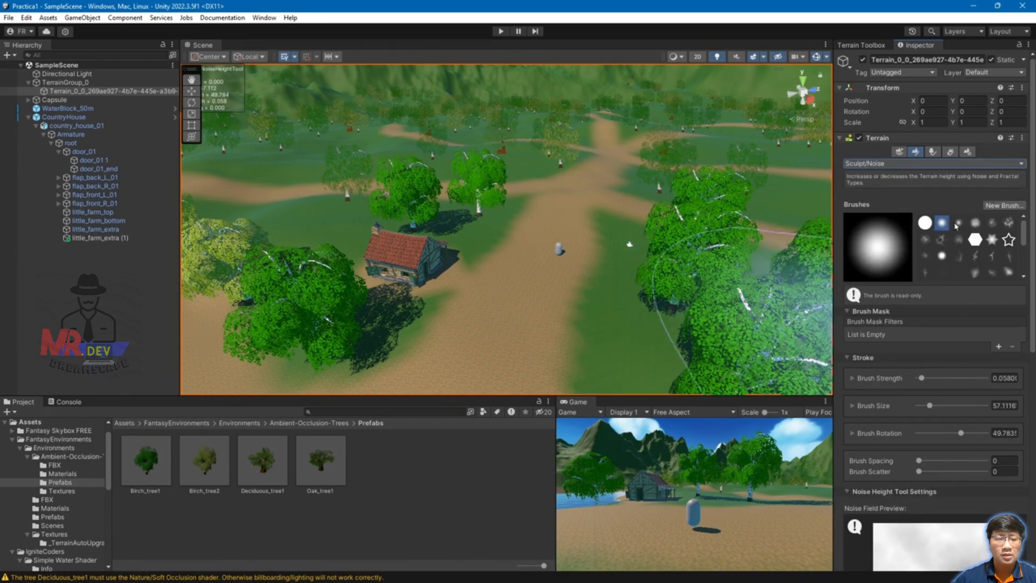
{"action": "scroll", "coordinate": [906, 350], "scroll_direction": "down", "scroll_amount": 5}
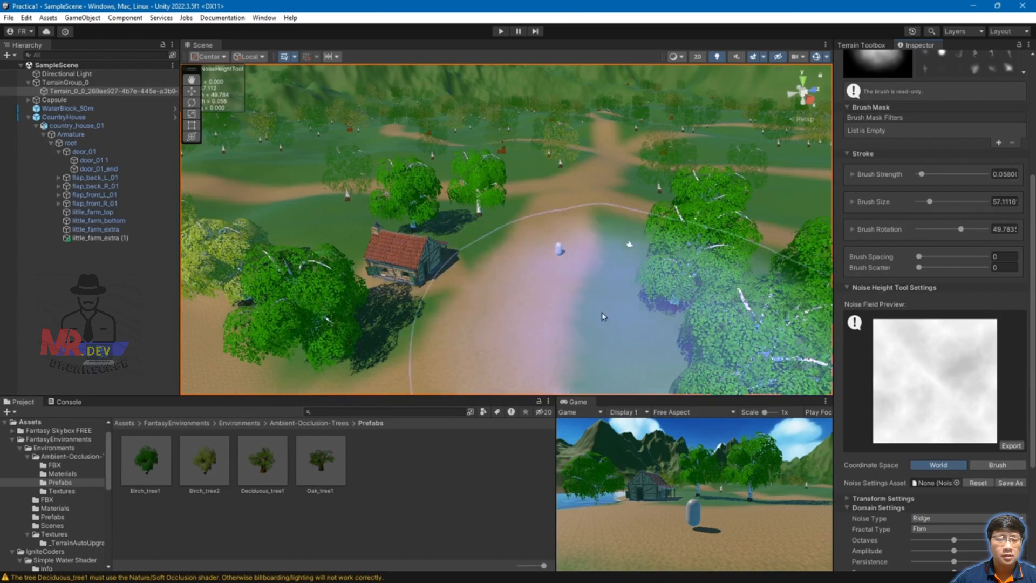
{"action": "key", "text": "a"}
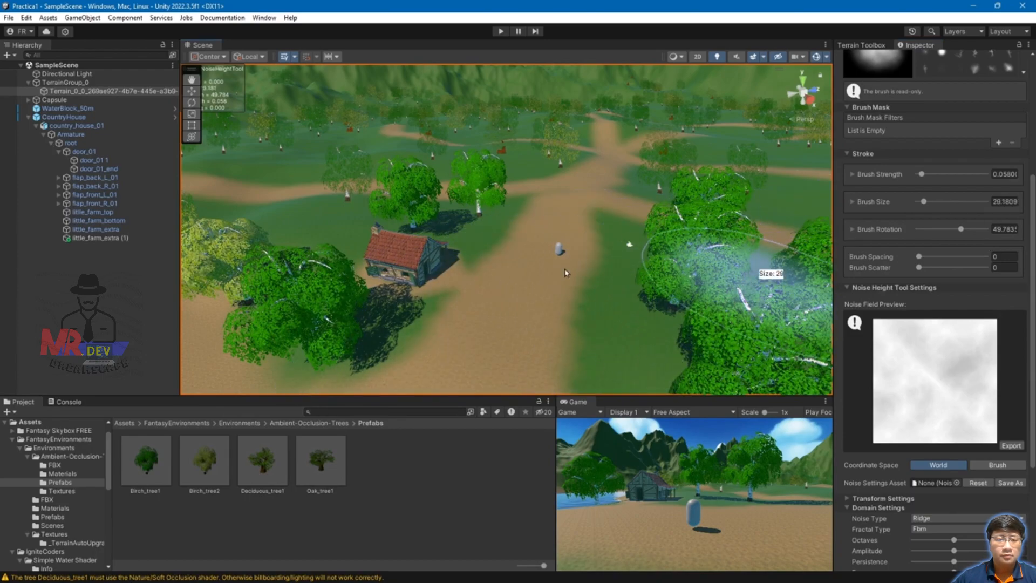
{"action": "left_click", "coordinate": [513, 294]}
Step: Test a noise stroke on the path ahead, then undo the raised mound
{"action": "scroll", "coordinate": [534, 297], "scroll_direction": "up", "scroll_amount": 3}
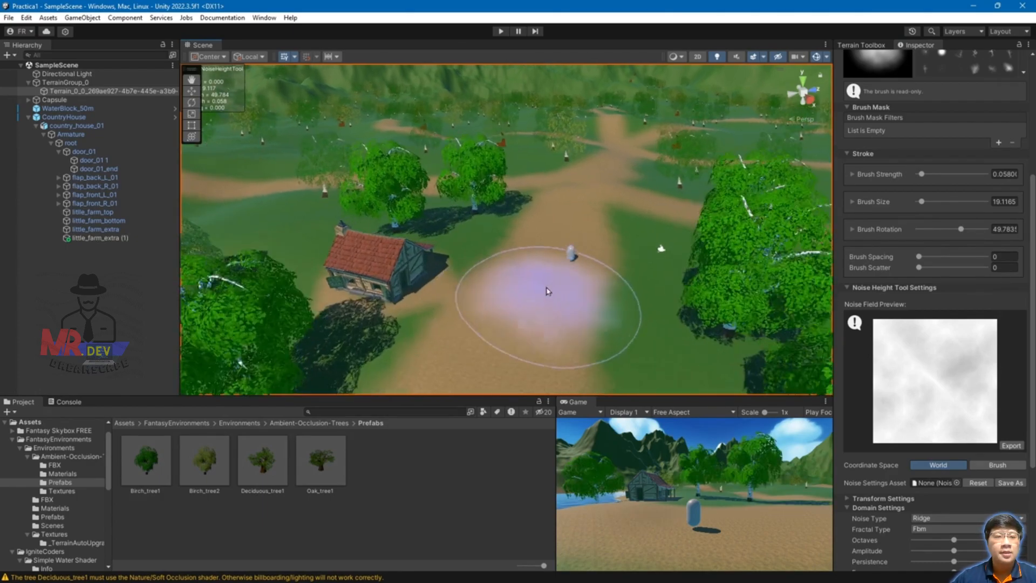
{"action": "left_click_drag", "start_coordinate": [532, 304], "coordinate": [567, 237]}
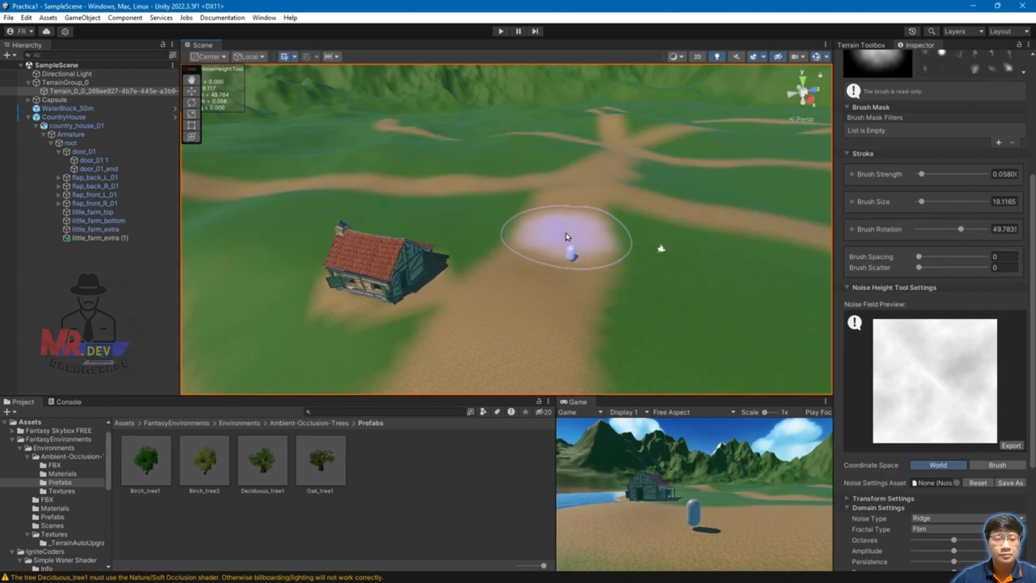
{"action": "scroll", "coordinate": [957, 185], "scroll_direction": "up", "scroll_amount": 4}
{"action": "scroll", "coordinate": [962, 178], "scroll_direction": "down", "scroll_amount": 3}
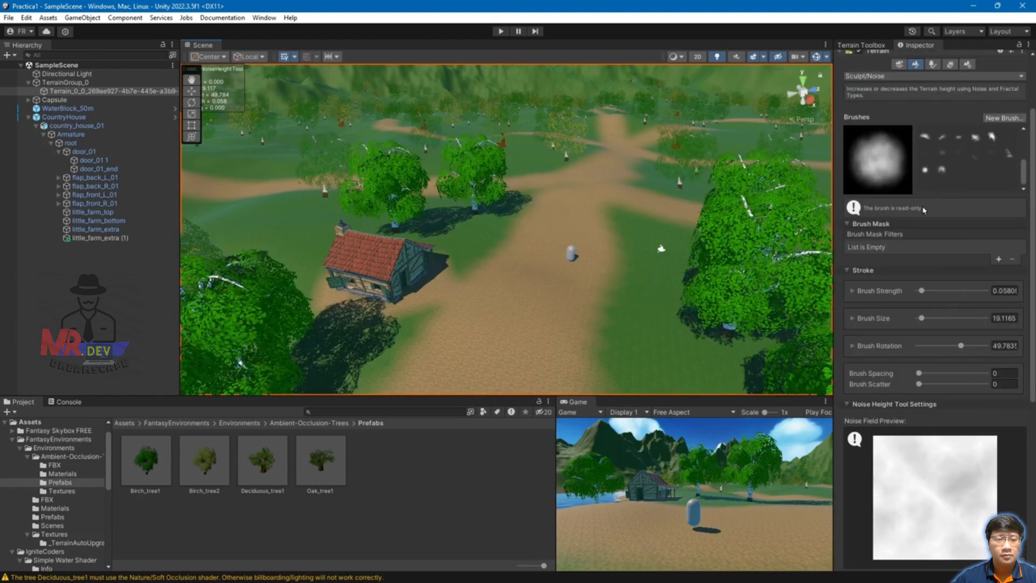
{"action": "right_click_drag", "start_coordinate": [532, 300], "coordinate": [601, 253]}
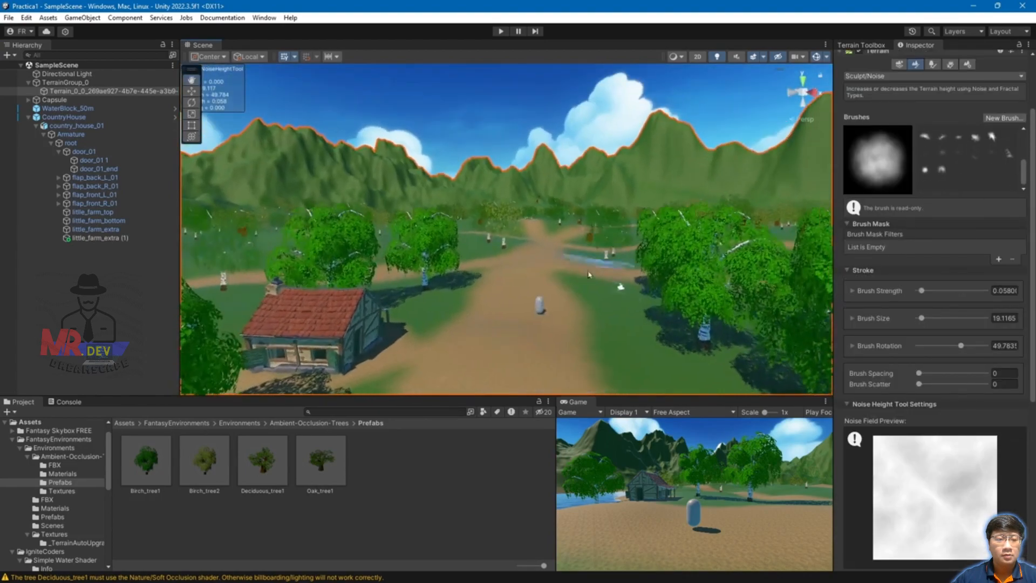
{"action": "middle_click_drag", "start_coordinate": [573, 304], "coordinate": [583, 280]}
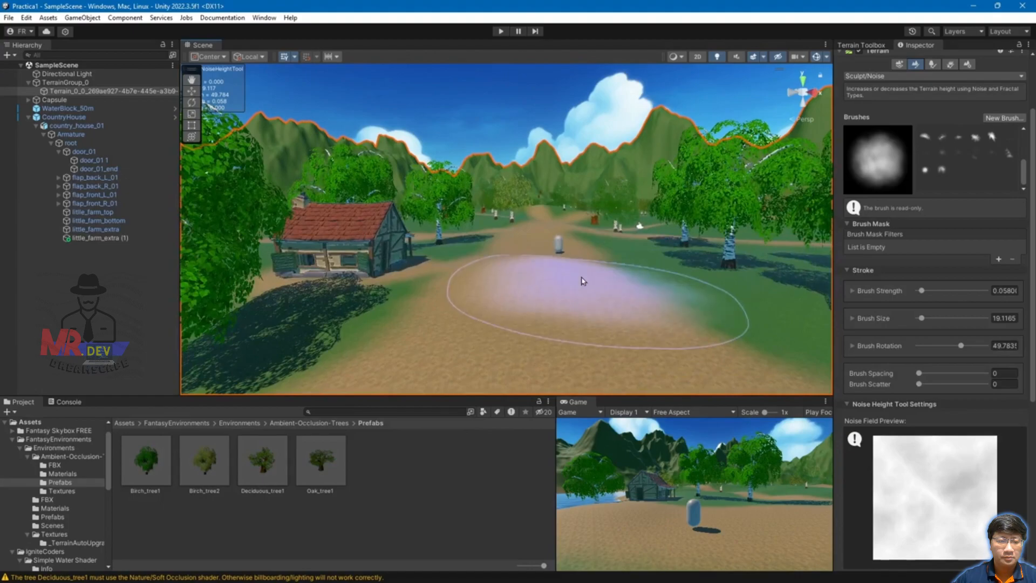
{"action": "left_click_drag", "start_coordinate": [541, 287], "coordinate": [563, 296]}
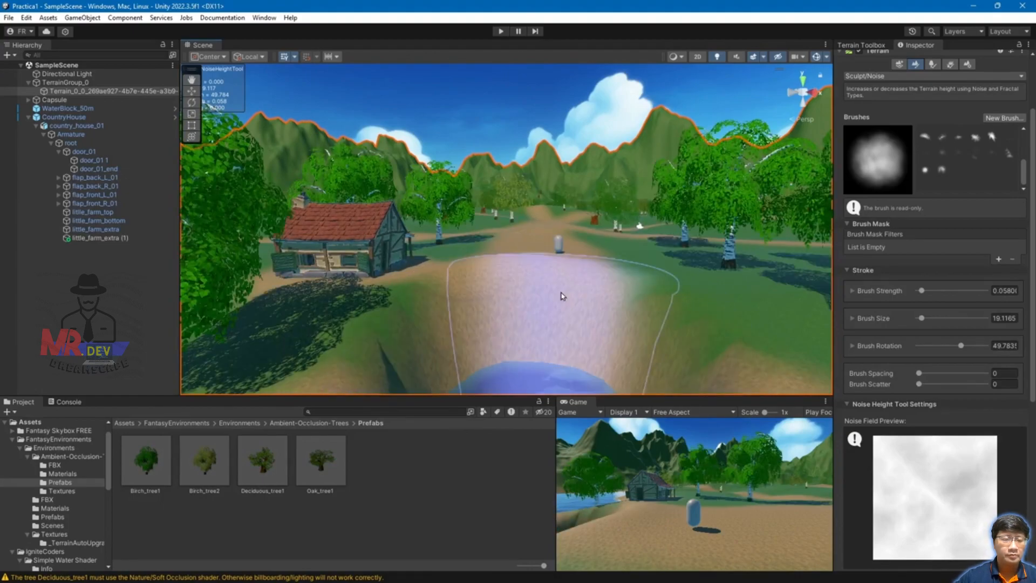
{"action": "key", "text": "ctrl+z"}
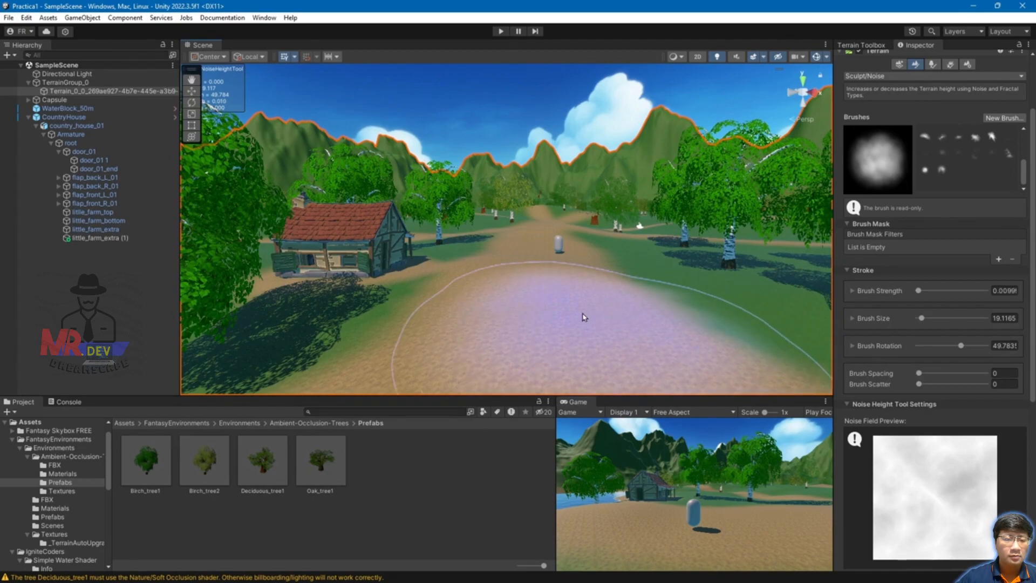
Step: Sculpt noise along the path and reduce the brush size to about 13
{"action": "left_click", "coordinate": [546, 309]}
{"action": "mouse_move", "coordinate": [548, 322]}
{"action": "left_mouse_down"}
{"action": "mouse_move", "coordinate": [541, 280]}
{"action": "mouse_move", "coordinate": [553, 240]}
{"action": "mouse_move", "coordinate": [541, 277]}
{"action": "mouse_move", "coordinate": [540, 256]}
{"action": "left_mouse_up"}
{"action": "scroll", "coordinate": [540, 256], "scroll_direction": "down", "scroll_amount": 2}
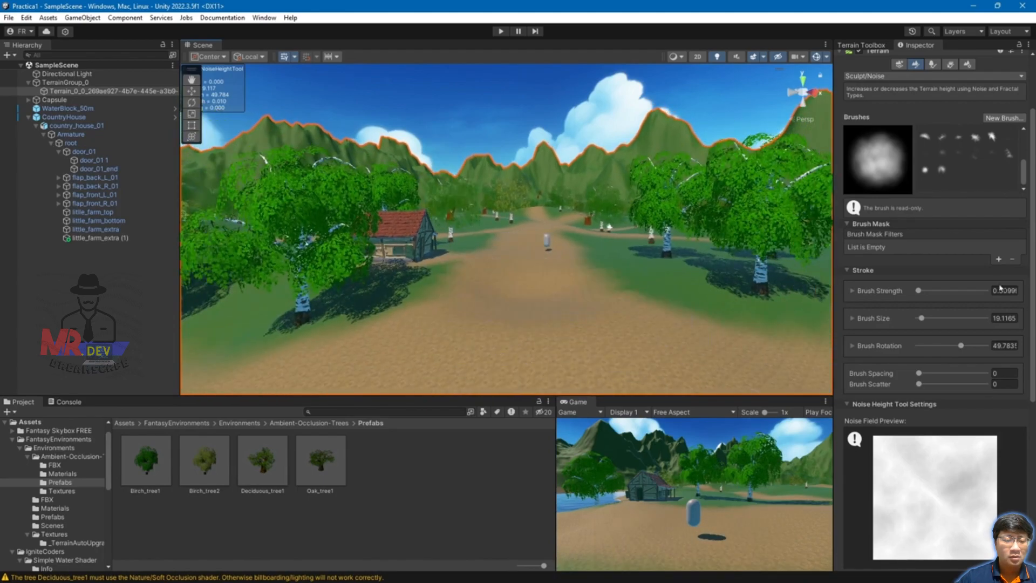
{"action": "key", "text": "s"}
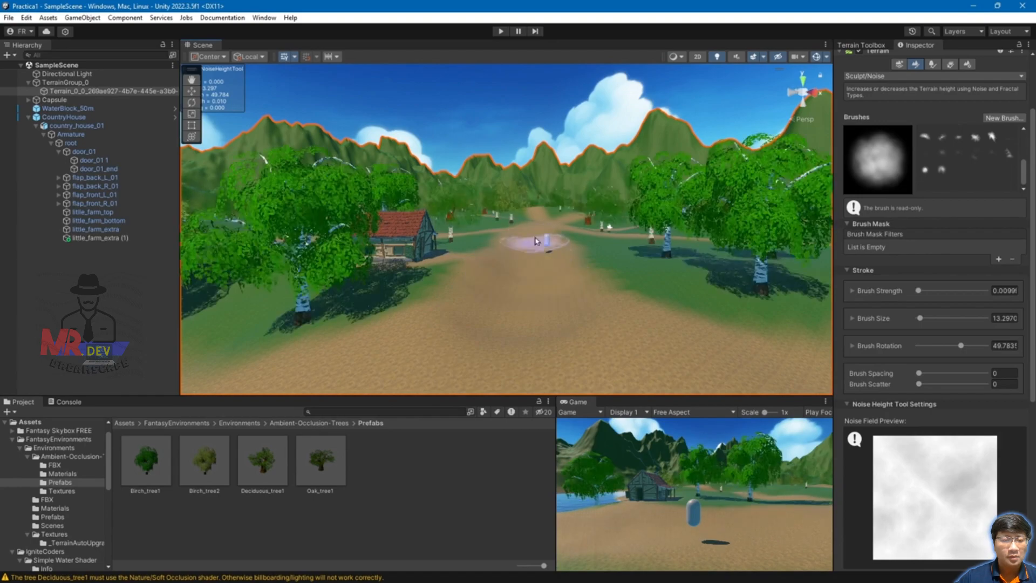
{"action": "scroll", "coordinate": [577, 332], "scroll_direction": "down", "scroll_amount": 3}
Step: Move the view to the crossroads and stroke noise across its ground
{"action": "left_click_drag", "start_coordinate": [659, 345], "coordinate": [538, 295], "text": "alt"}
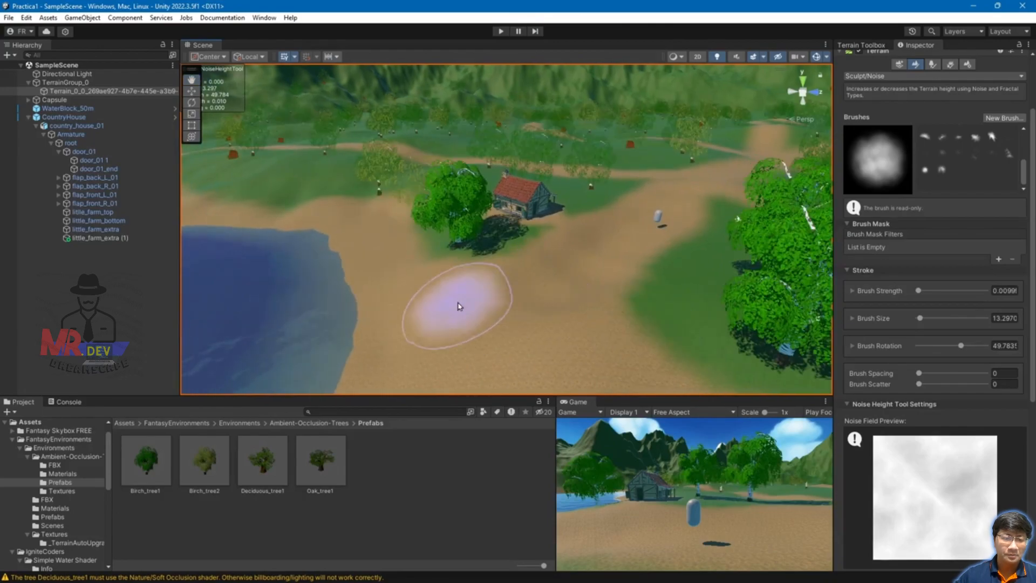
{"action": "mouse_move", "coordinate": [658, 224]}
{"action": "left_mouse_down", "text": "alt"}
{"action": "mouse_move", "coordinate": [678, 292]}
{"action": "mouse_move", "coordinate": [548, 319]}
{"action": "left_mouse_up", "text": "alt"}
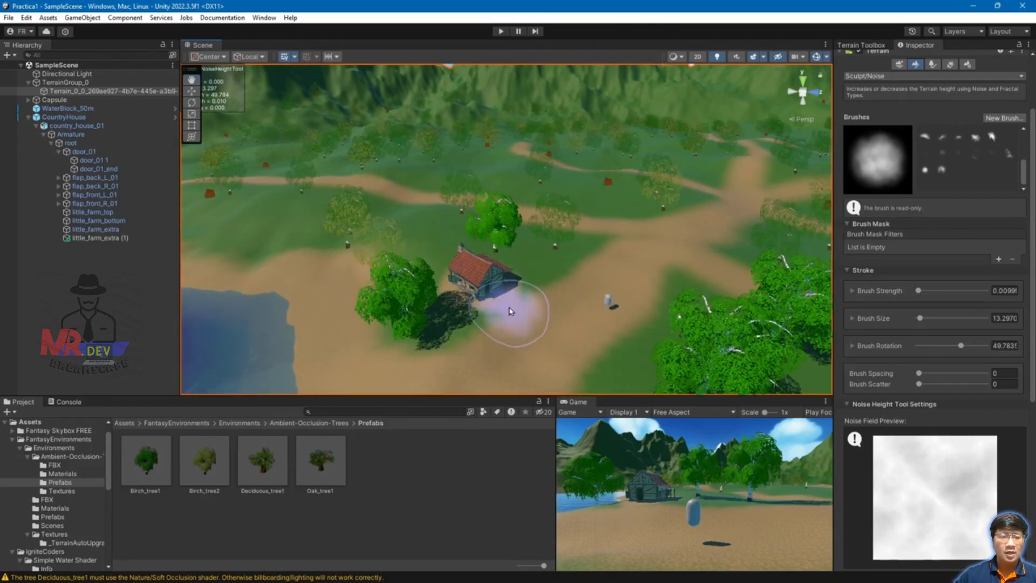
{"action": "scroll", "coordinate": [647, 326], "scroll_direction": "up", "scroll_amount": 8}
{"action": "middle_click_drag", "start_coordinate": [720, 314], "coordinate": [455, 440]}
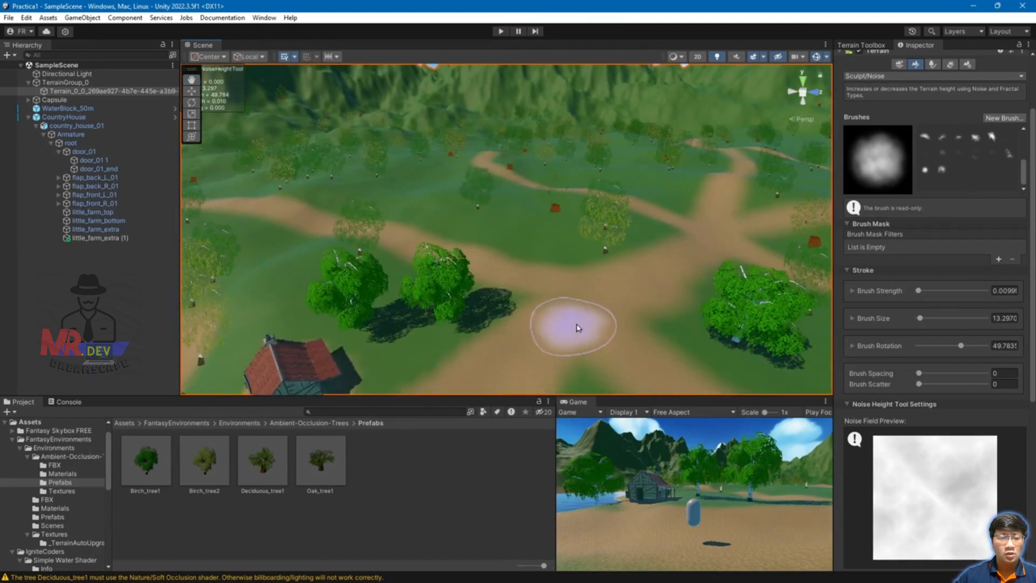
{"action": "scroll", "coordinate": [583, 340], "scroll_direction": "up", "scroll_amount": 3}
{"action": "mouse_move", "coordinate": [681, 344]}
{"action": "left_mouse_down"}
{"action": "mouse_move", "coordinate": [770, 296]}
{"action": "mouse_move", "coordinate": [686, 331]}
{"action": "left_mouse_up"}
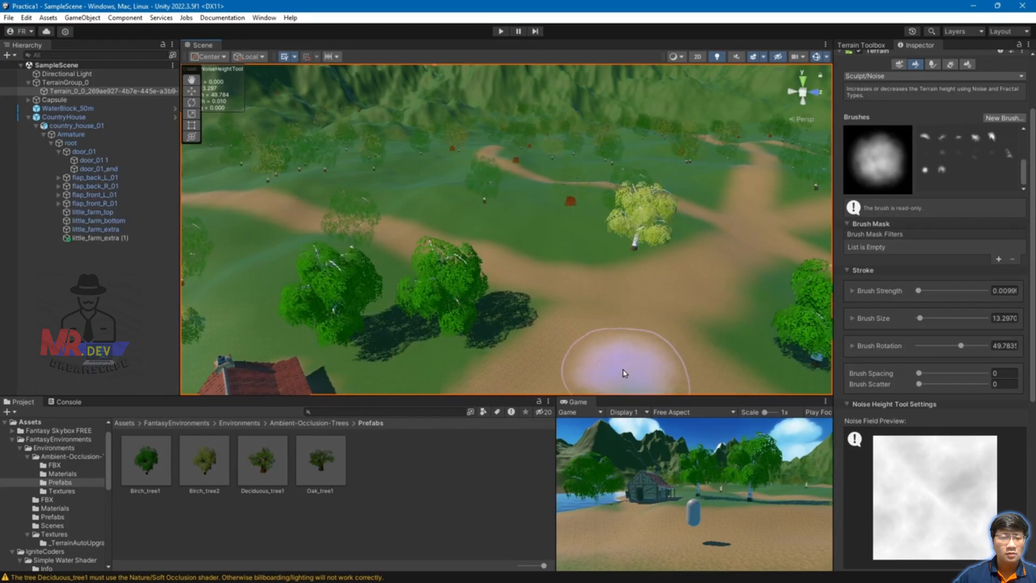
Step: Roughen the ground beside and under the capsule with noise
{"action": "right_click_drag", "start_coordinate": [610, 353], "coordinate": [713, 283]}
{"action": "scroll", "coordinate": [642, 348], "scroll_direction": "up", "scroll_amount": 3}
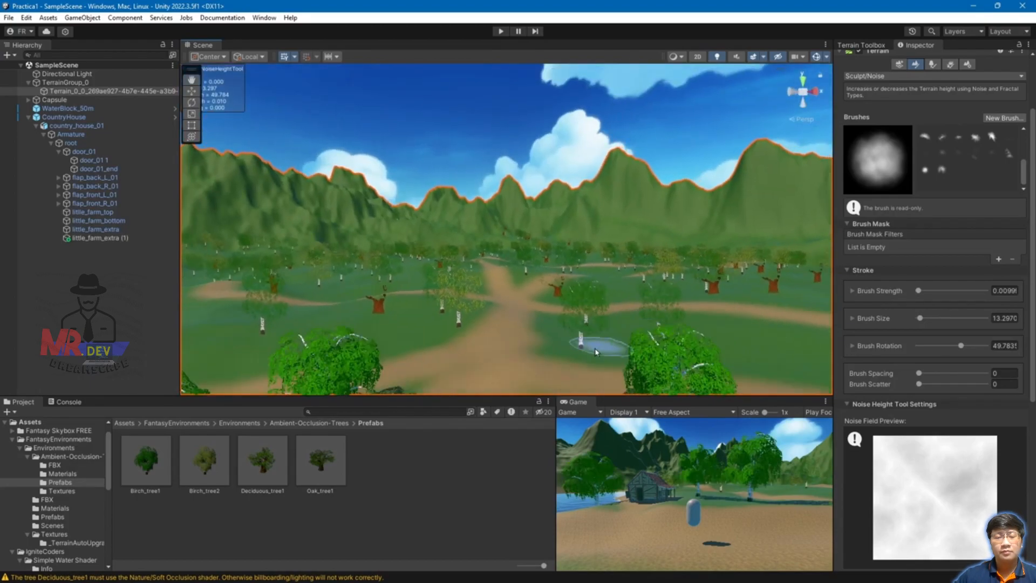
{"action": "scroll", "coordinate": [610, 350], "scroll_direction": "up", "scroll_amount": 2}
{"action": "scroll", "coordinate": [564, 358], "scroll_direction": "down", "scroll_amount": 4}
{"action": "middle_click_drag", "start_coordinate": [564, 358], "coordinate": [637, 298]}
{"action": "scroll", "coordinate": [638, 297], "scroll_direction": "up", "scroll_amount": 3}
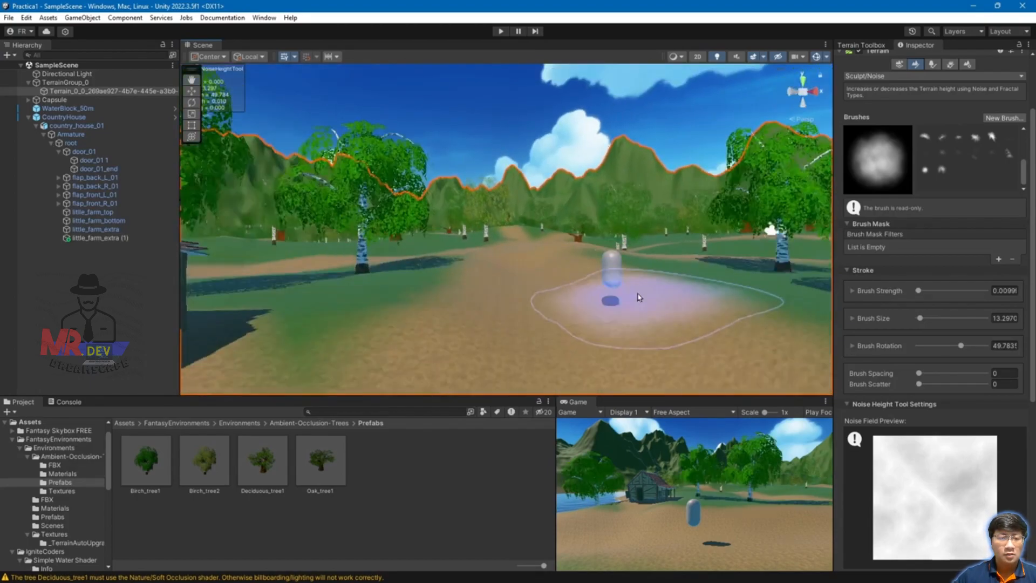
{"action": "left_click_drag", "start_coordinate": [511, 361], "coordinate": [550, 342]}
{"action": "left_click_drag", "start_coordinate": [609, 310], "coordinate": [633, 318]}
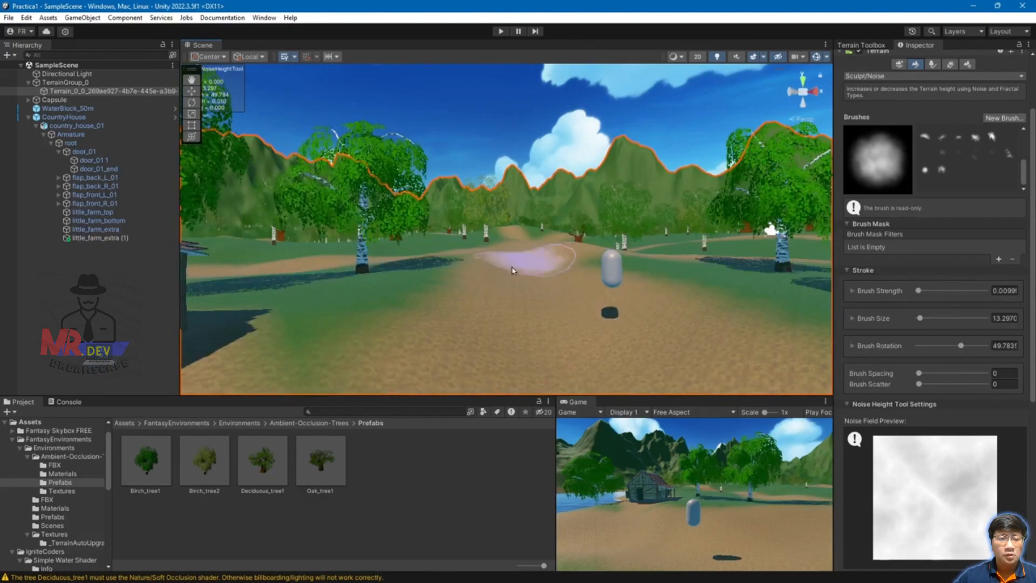
Step: Sculpt noise on the path ahead and several patches along the lakeshore
{"action": "left_click_drag", "start_coordinate": [517, 249], "coordinate": [458, 220], "text": "alt"}
{"action": "scroll", "coordinate": [464, 219], "scroll_direction": "up", "scroll_amount": 5}
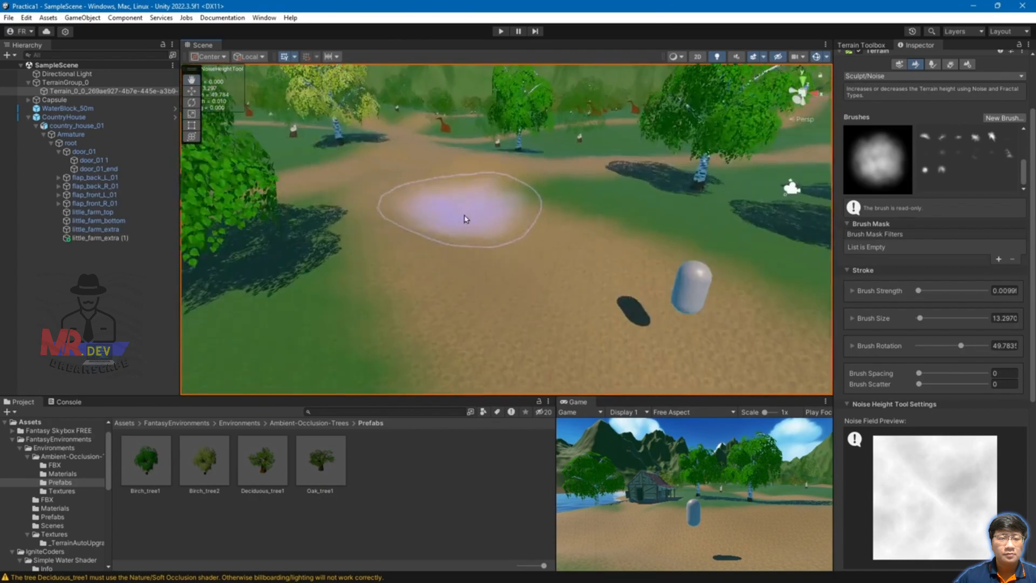
{"action": "mouse_move", "coordinate": [458, 177]}
{"action": "left_mouse_down"}
{"action": "mouse_move", "coordinate": [423, 164]}
{"action": "mouse_move", "coordinate": [607, 318]}
{"action": "left_mouse_up"}
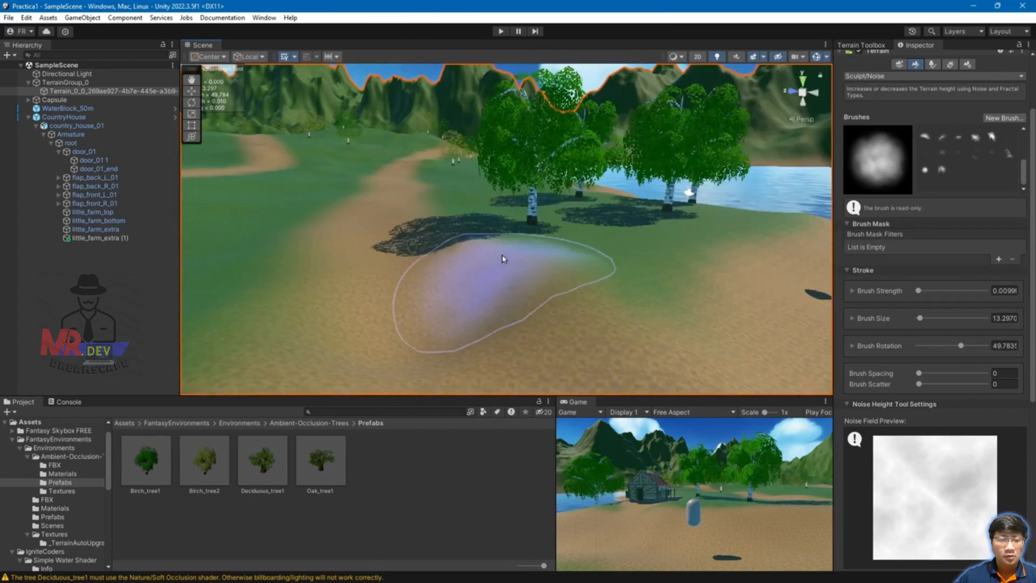
{"action": "left_click_drag", "start_coordinate": [478, 217], "coordinate": [480, 238]}
{"action": "scroll", "coordinate": [642, 291], "scroll_direction": "down", "scroll_amount": 4}
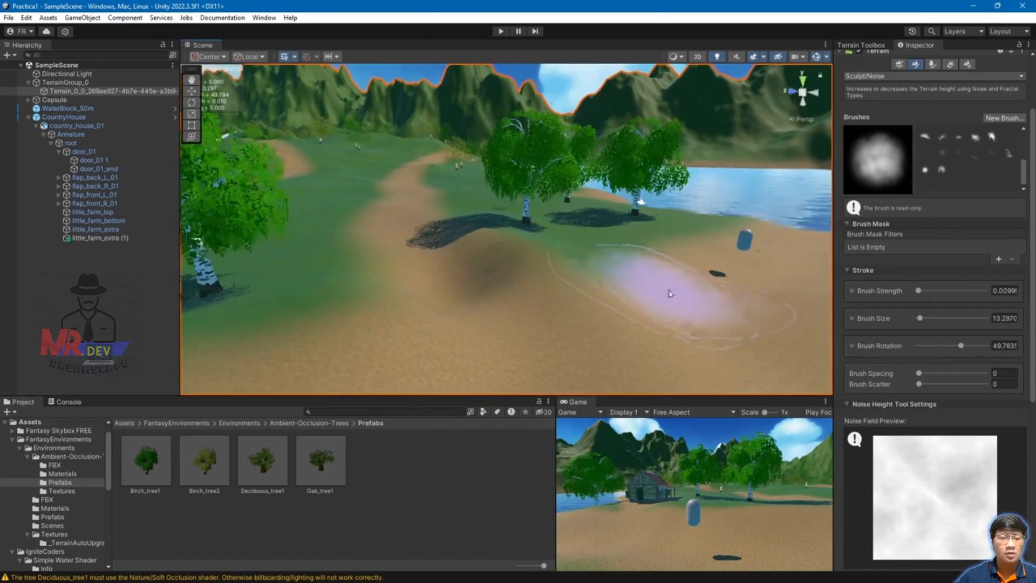
{"action": "mouse_move", "coordinate": [468, 321]}
{"action": "left_mouse_down"}
{"action": "mouse_move", "coordinate": [450, 318]}
{"action": "mouse_move", "coordinate": [459, 321]}
{"action": "mouse_move", "coordinate": [454, 306]}
{"action": "left_mouse_up"}
{"action": "left_click_drag", "start_coordinate": [451, 305], "coordinate": [441, 298]}
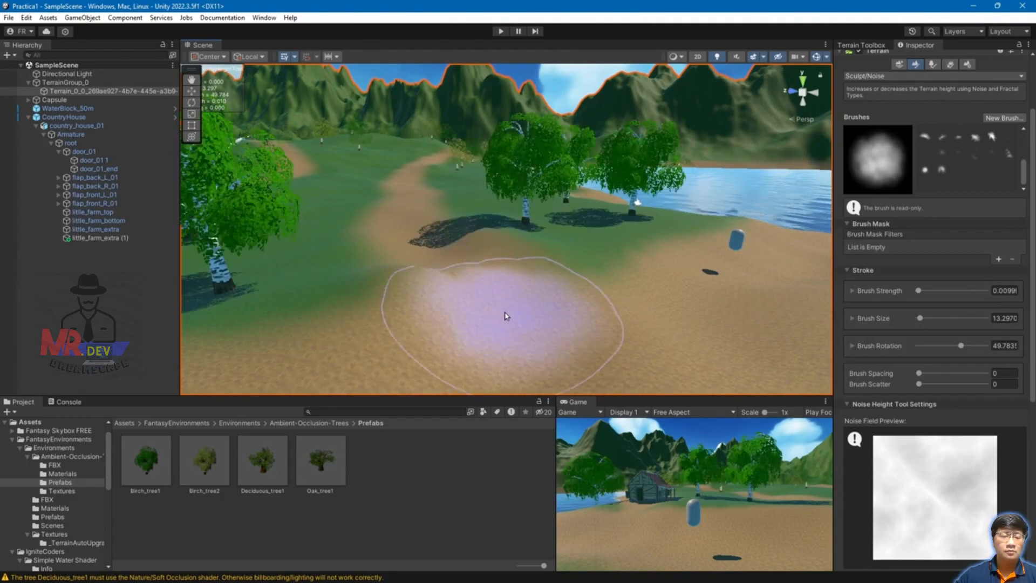
{"action": "left_click_drag", "start_coordinate": [418, 278], "coordinate": [426, 299]}
Step: Orbit around the sculpted mound to a higher view over the house and path
{"action": "middle_click_drag", "start_coordinate": [588, 313], "coordinate": [474, 317]}
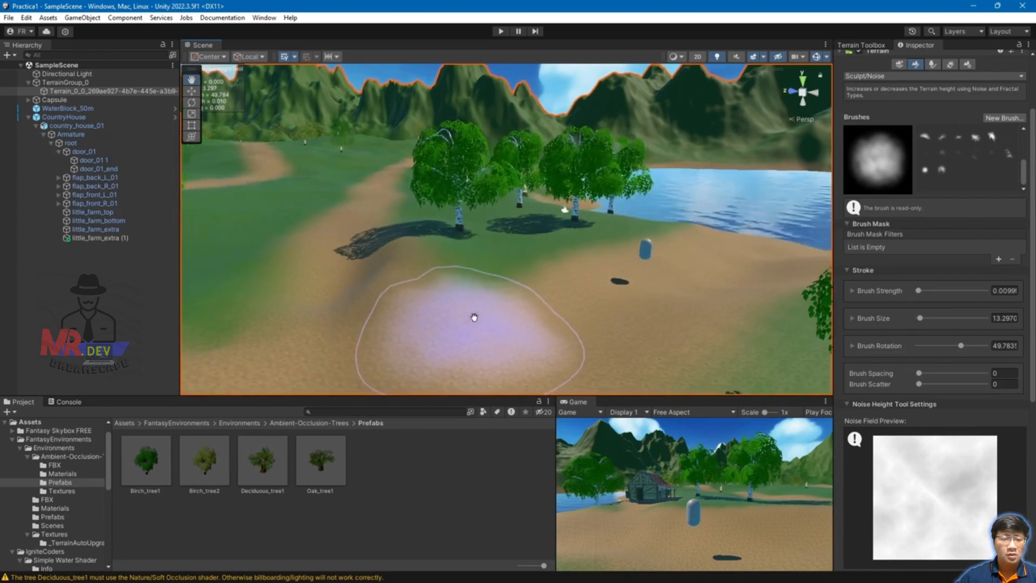
{"action": "mouse_move", "coordinate": [486, 311]}
{"action": "left_mouse_down", "text": "alt"}
{"action": "mouse_move", "coordinate": [452, 299]}
{"action": "mouse_move", "coordinate": [518, 239]}
{"action": "mouse_move", "coordinate": [441, 282]}
{"action": "mouse_move", "coordinate": [540, 267]}
{"action": "mouse_move", "coordinate": [502, 292]}
{"action": "left_mouse_up", "text": "alt"}
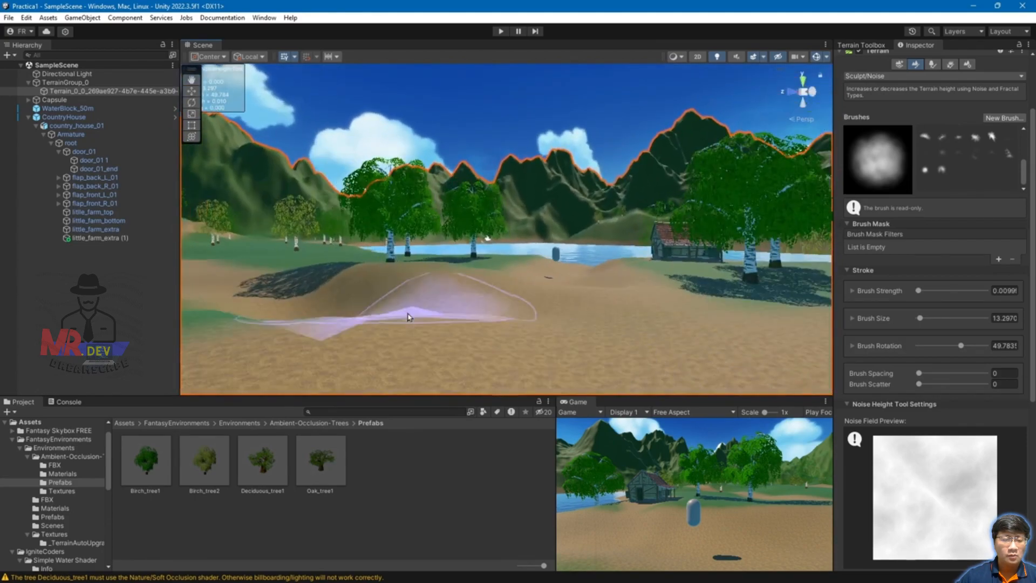
{"action": "left_click_drag", "start_coordinate": [416, 317], "coordinate": [709, 322], "text": "alt"}
{"action": "left_click_drag", "start_coordinate": [597, 282], "coordinate": [748, 344], "text": "alt"}
{"action": "middle_click_drag", "start_coordinate": [681, 337], "coordinate": [662, 308]}
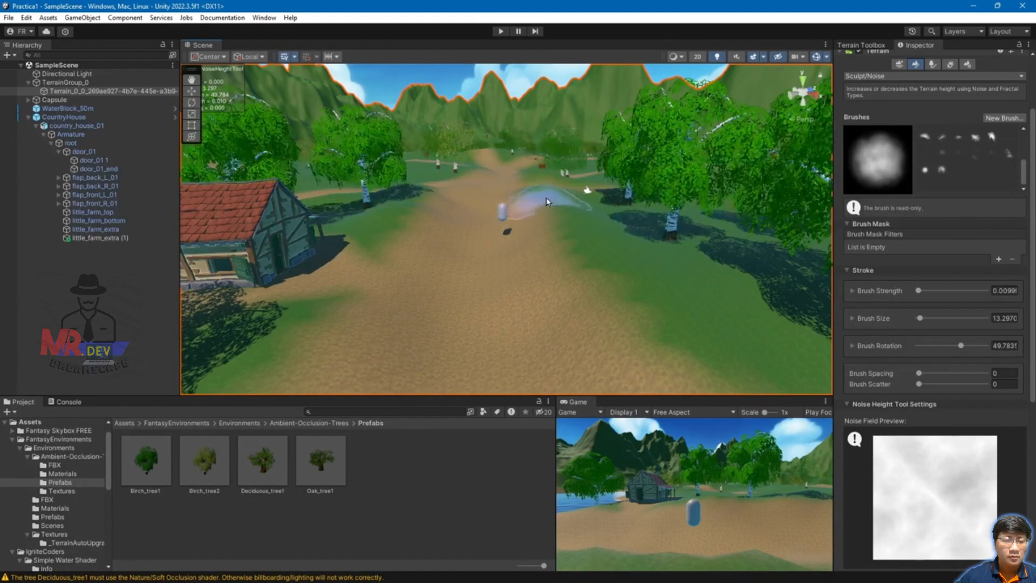
Step: Dab noise onto the path near the capsule and at several spots further along it
{"action": "left_click", "coordinate": [546, 204]}
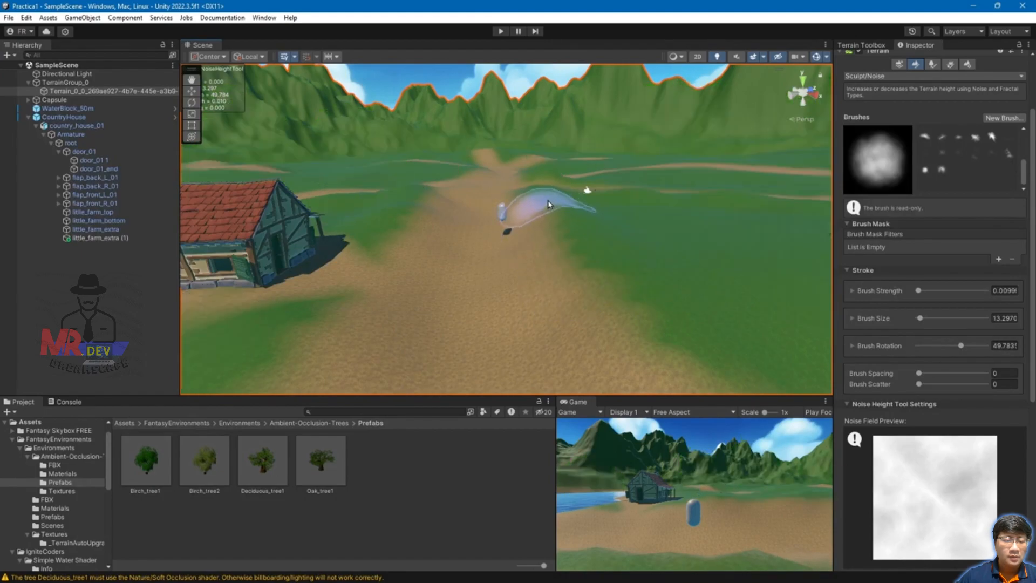
{"action": "left_click", "coordinate": [547, 215]}
{"action": "mouse_move", "coordinate": [540, 224]}
{"action": "left_mouse_down", "text": "alt"}
{"action": "mouse_move", "coordinate": [555, 327]}
{"action": "mouse_move", "coordinate": [702, 247]}
{"action": "left_mouse_up", "text": "alt"}
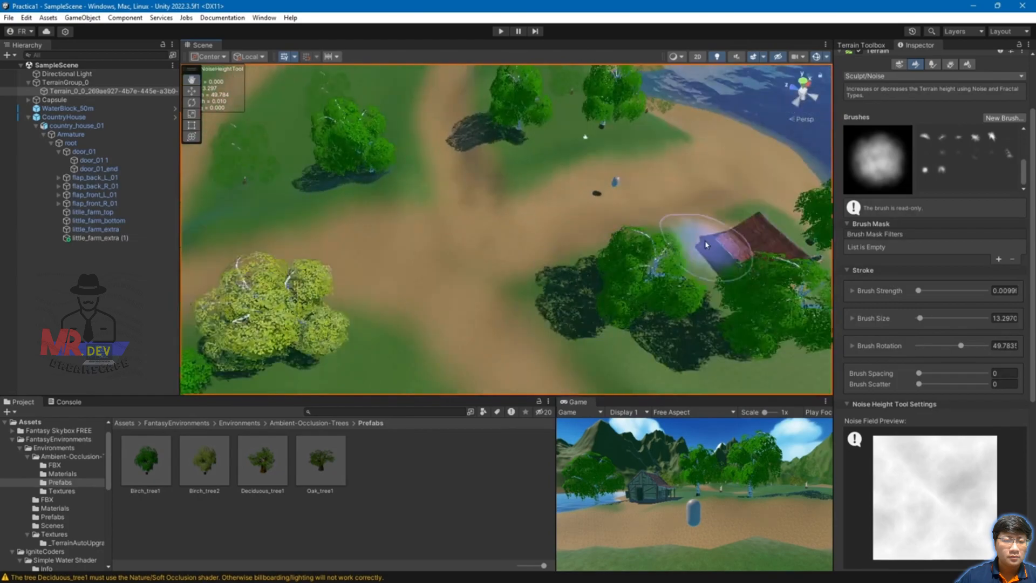
{"action": "middle_click_drag", "start_coordinate": [539, 178], "coordinate": [613, 283]}
{"action": "middle_click_drag", "start_coordinate": [541, 173], "coordinate": [538, 247]}
{"action": "scroll", "coordinate": [558, 248], "scroll_direction": "up", "scroll_amount": 3}
{"action": "scroll", "coordinate": [558, 248], "scroll_direction": "up", "scroll_amount": 2}
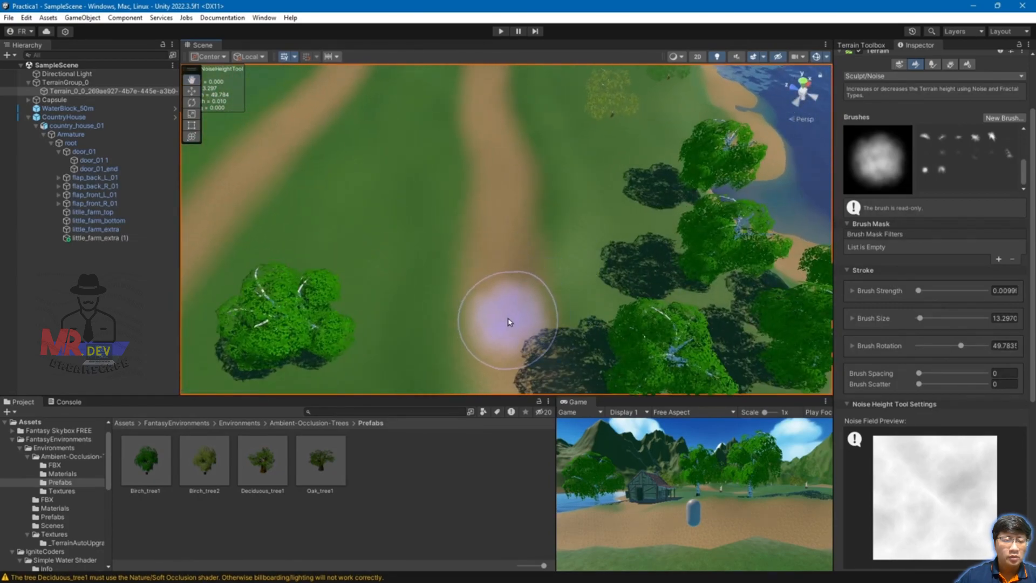
{"action": "left_click", "coordinate": [514, 344]}
{"action": "left_click", "coordinate": [516, 349]}
{"action": "left_click", "coordinate": [511, 203]}
{"action": "left_click", "coordinate": [517, 253]}
Step: Orbit toward the pond and another path, and add noise to the ground beside it
{"action": "middle_click_drag", "start_coordinate": [582, 276], "coordinate": [586, 114]}
{"action": "mouse_move", "coordinate": [625, 235]}
{"action": "left_mouse_down", "text": "alt"}
{"action": "mouse_move", "coordinate": [590, 77]}
{"action": "mouse_move", "coordinate": [593, 16]}
{"action": "mouse_move", "coordinate": [583, 46]}
{"action": "mouse_move", "coordinate": [597, 60]}
{"action": "left_mouse_up", "text": "alt"}
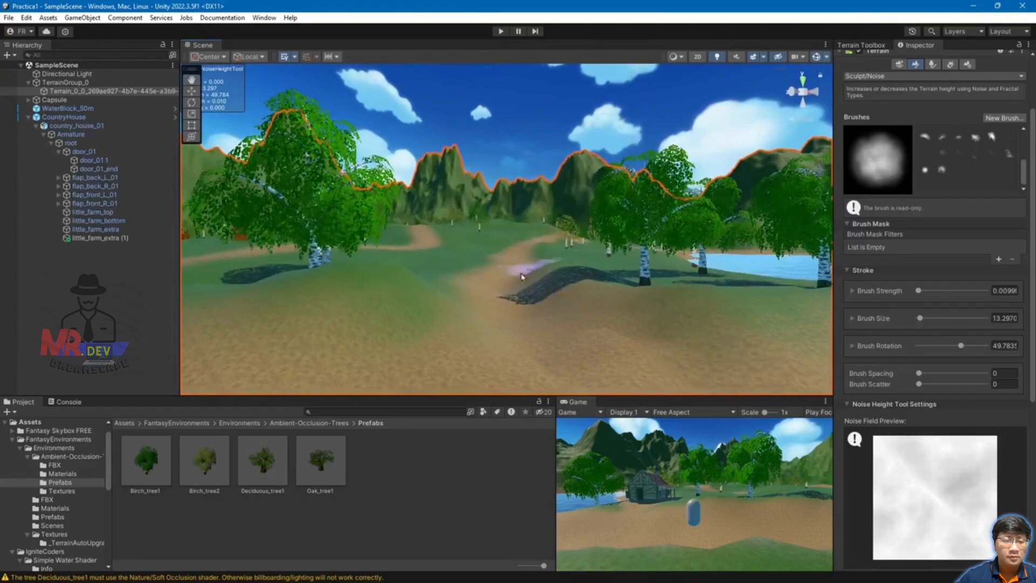
{"action": "mouse_move", "coordinate": [741, 292]}
{"action": "left_mouse_down", "text": "alt"}
{"action": "mouse_move", "coordinate": [550, 305]}
{"action": "mouse_move", "coordinate": [489, 319]}
{"action": "mouse_move", "coordinate": [505, 332]}
{"action": "mouse_move", "coordinate": [423, 348]}
{"action": "mouse_move", "coordinate": [275, 344]}
{"action": "mouse_move", "coordinate": [268, 356]}
{"action": "left_mouse_up", "text": "alt"}
{"action": "mouse_move", "coordinate": [392, 269]}
{"action": "left_mouse_down", "text": "alt"}
{"action": "mouse_move", "coordinate": [732, 239]}
{"action": "mouse_move", "coordinate": [773, 178]}
{"action": "left_mouse_up", "text": "alt"}
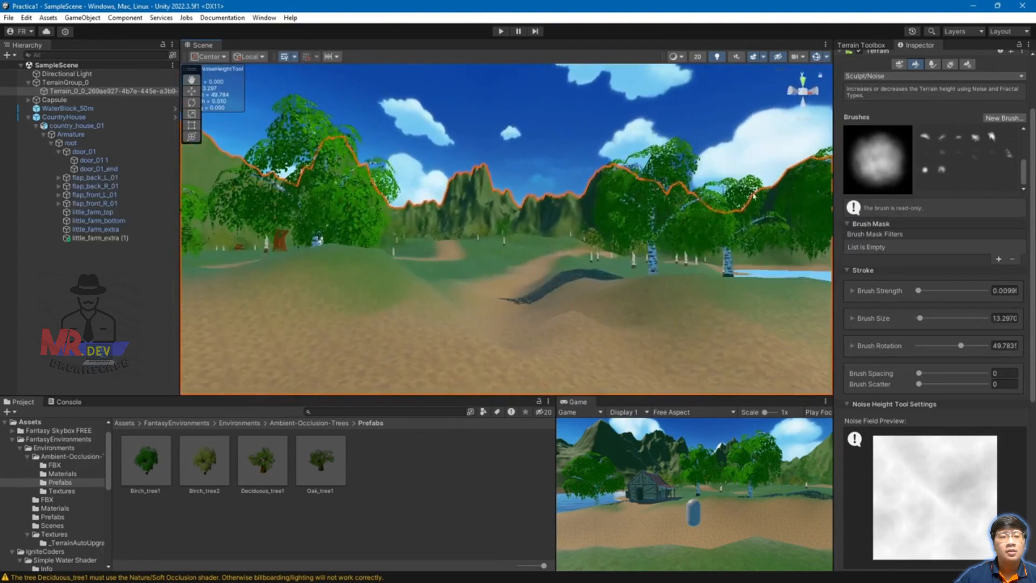
{"action": "scroll", "coordinate": [601, 303], "scroll_direction": "down", "scroll_amount": 4}
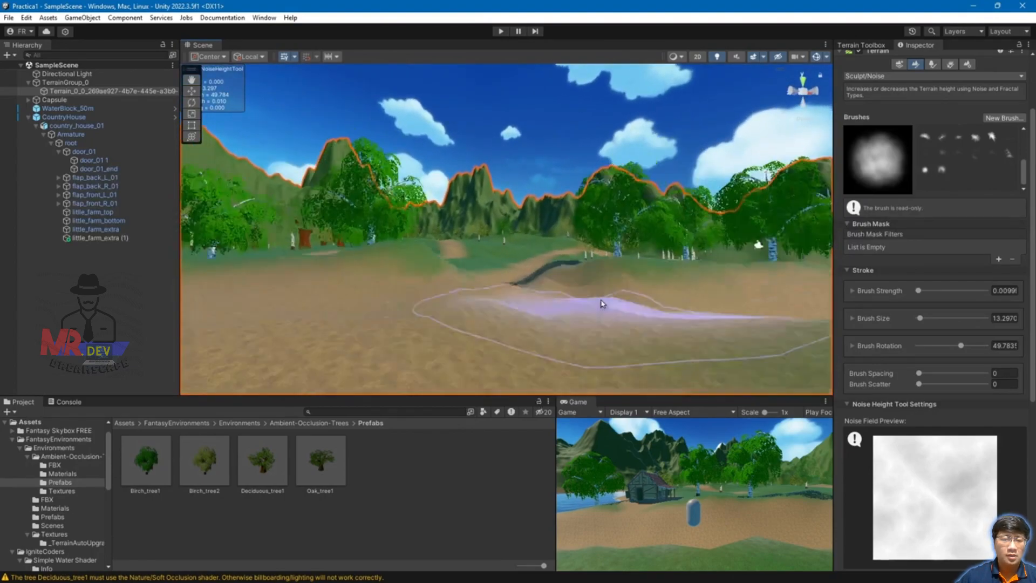
{"action": "left_click", "coordinate": [587, 328]}
Step: Smooth the bumpy ground near the path with the Smooth Height brush
{"action": "left_click_drag", "start_coordinate": [593, 298], "coordinate": [603, 352], "text": "alt"}
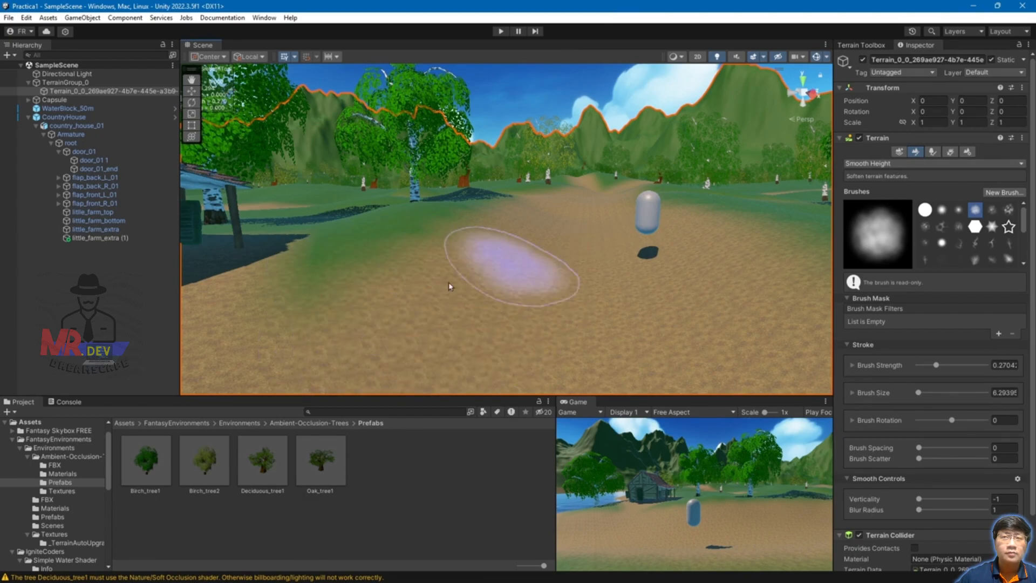
{"action": "left_click_drag", "start_coordinate": [687, 310], "coordinate": [623, 317], "text": "alt"}
{"action": "scroll", "coordinate": [546, 314], "scroll_direction": "down", "scroll_amount": 5}
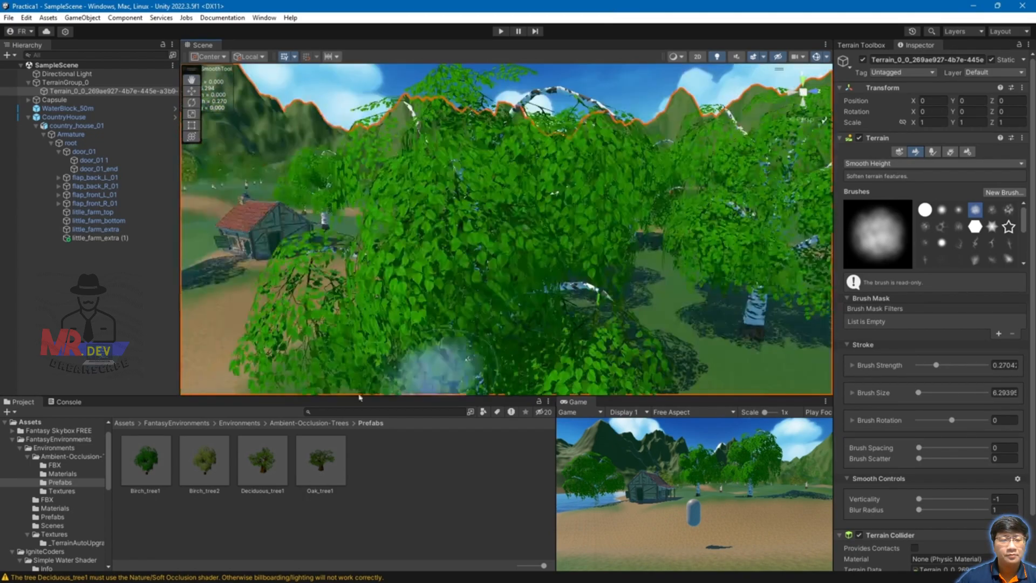
Step: Open FantasyEnvironments > Environments > Prefabs and preview Flower1, Flower2, Grass1, Mushroom1 and Rock1
{"action": "left_click", "coordinate": [190, 423]}
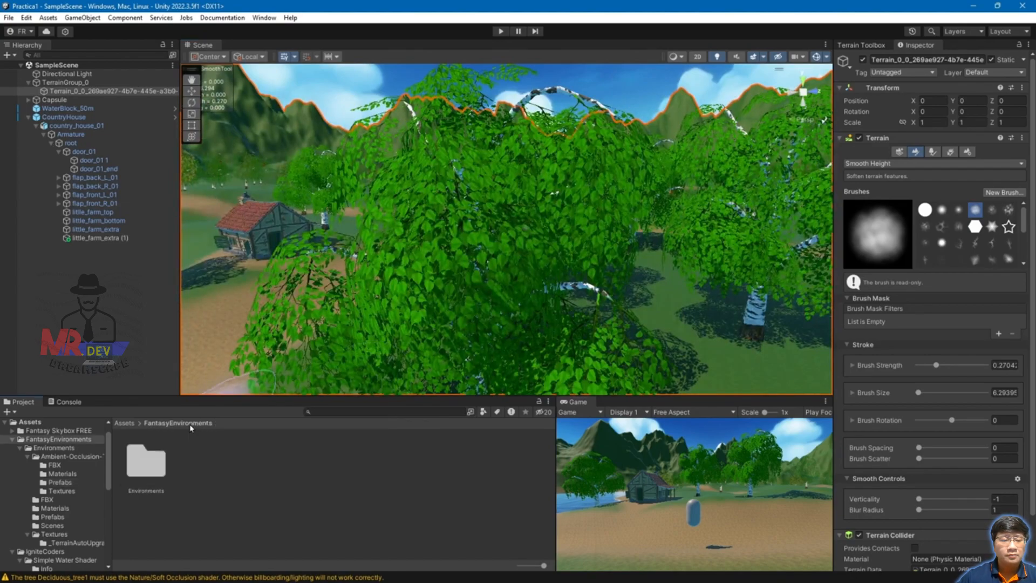
{"action": "double_click", "coordinate": [141, 477]}
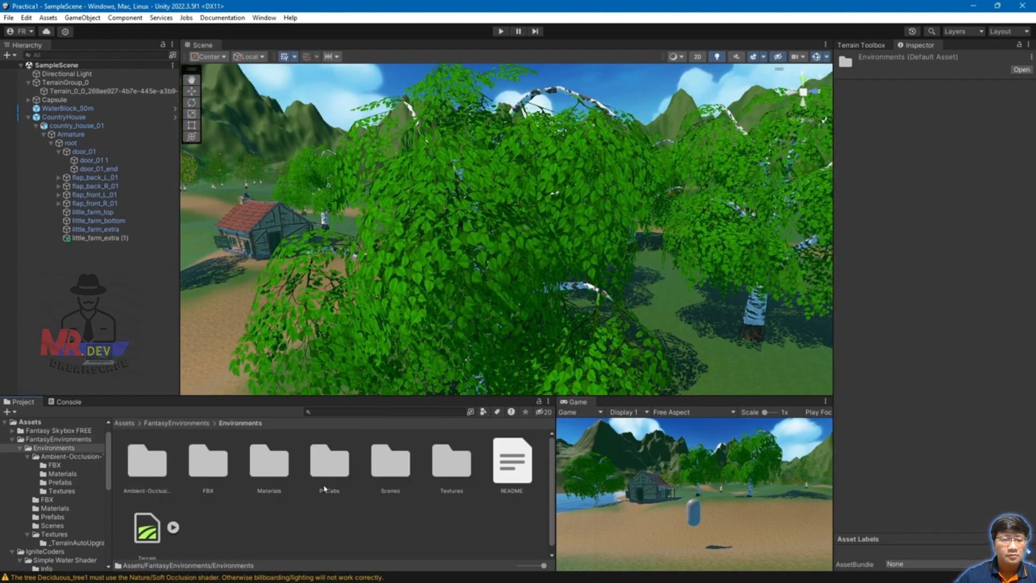
{"action": "double_click", "coordinate": [330, 465]}
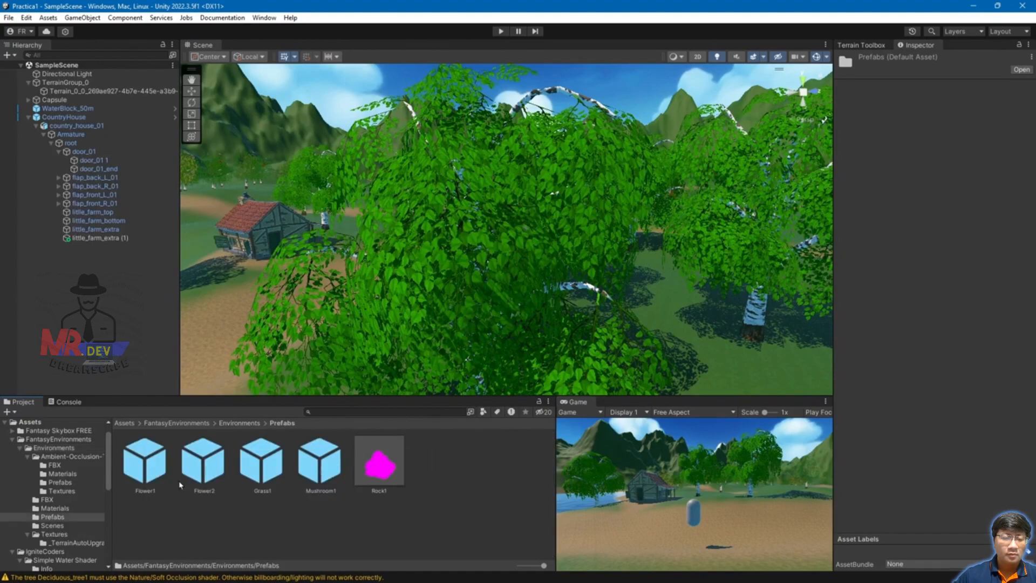
{"action": "left_click", "coordinate": [141, 470]}
{"action": "left_click", "coordinate": [220, 477]}
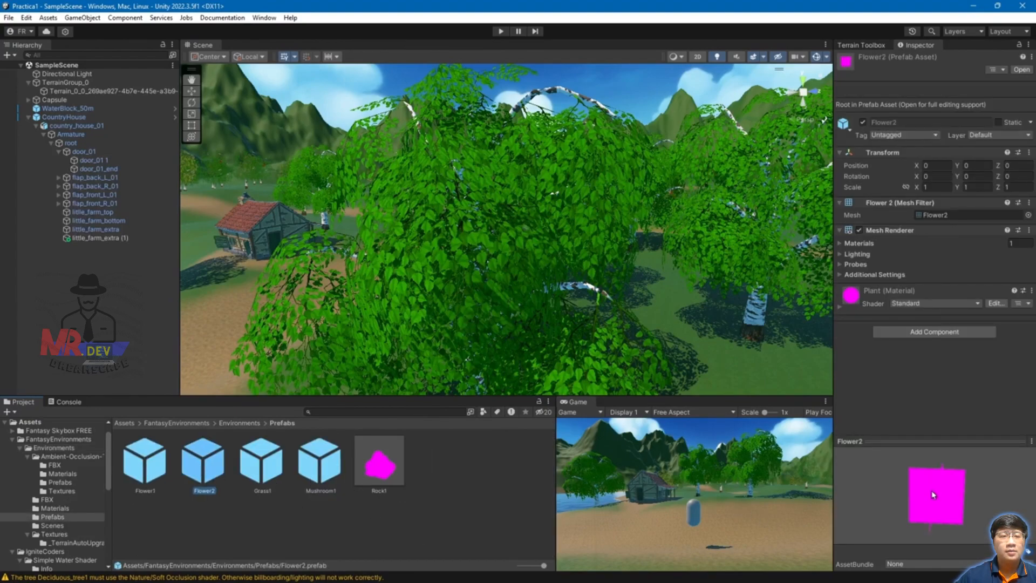
{"action": "left_click", "coordinate": [269, 467]}
{"action": "left_click", "coordinate": [337, 475]}
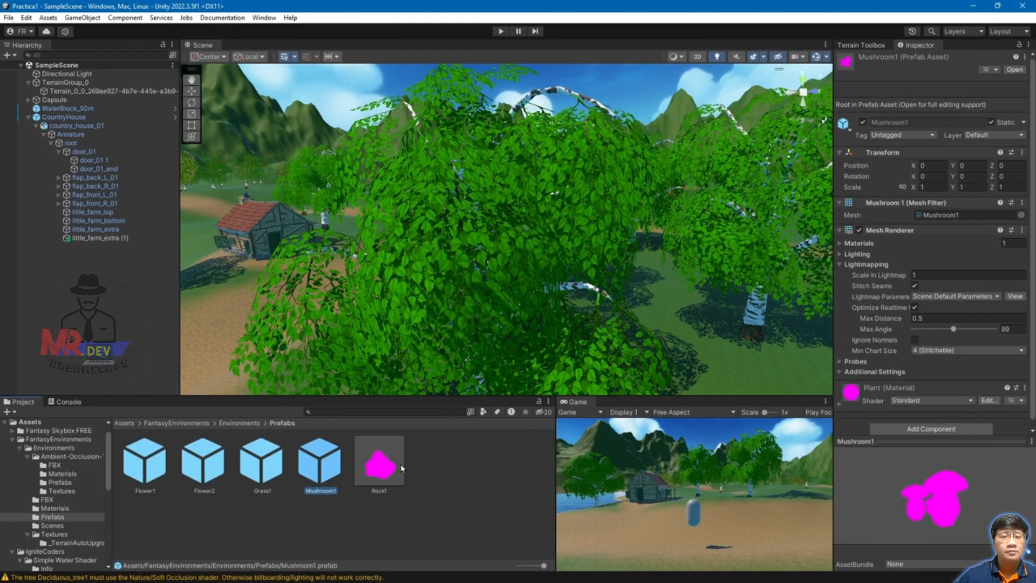
{"action": "left_click", "coordinate": [381, 465]}
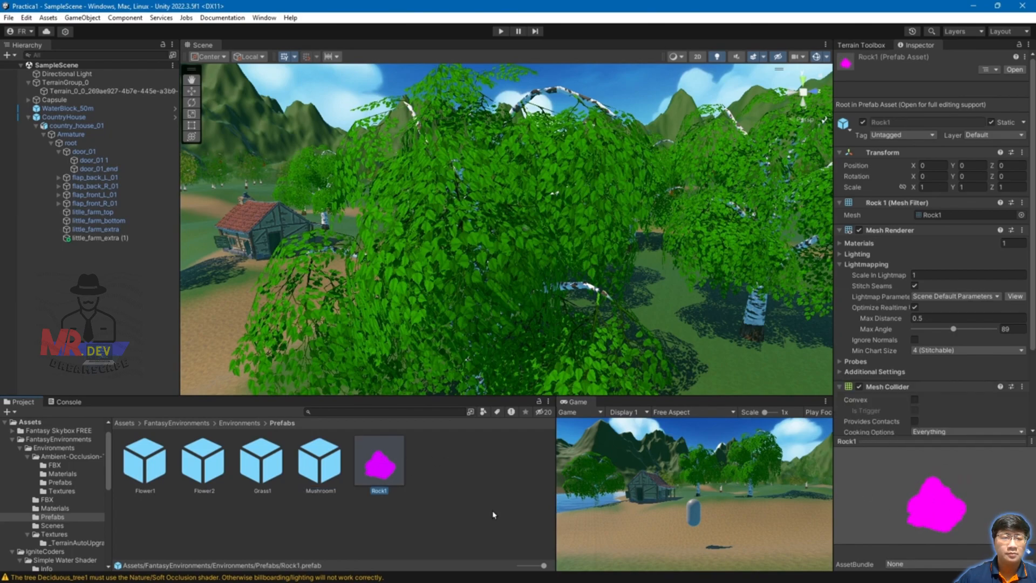
Step: Change Flower1's Plant material shader from Standard to Universal Render Pipeline > Simple Lit
{"action": "left_click", "coordinate": [161, 465]}
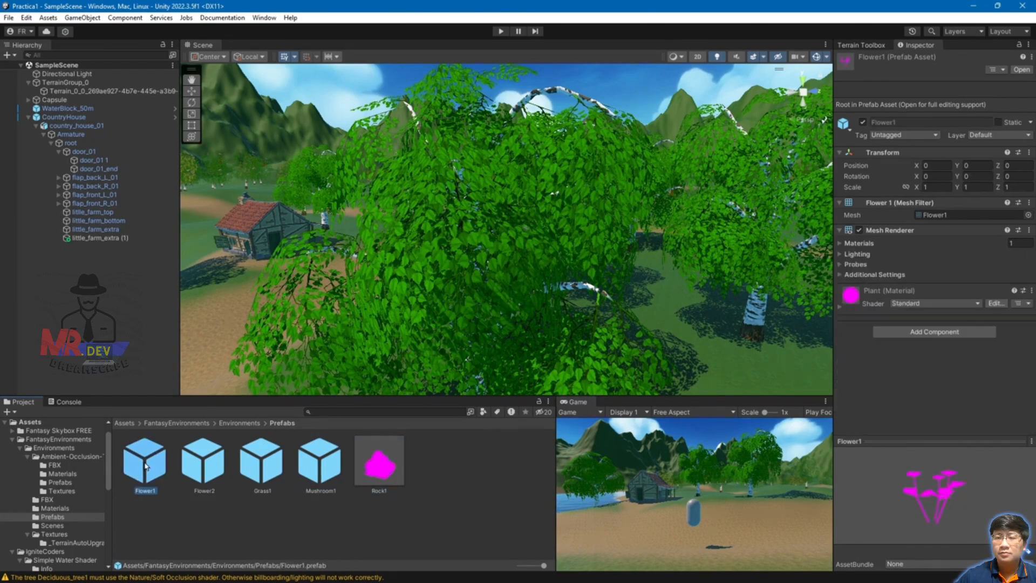
{"action": "left_click_drag", "start_coordinate": [422, 398], "coordinate": [422, 383]}
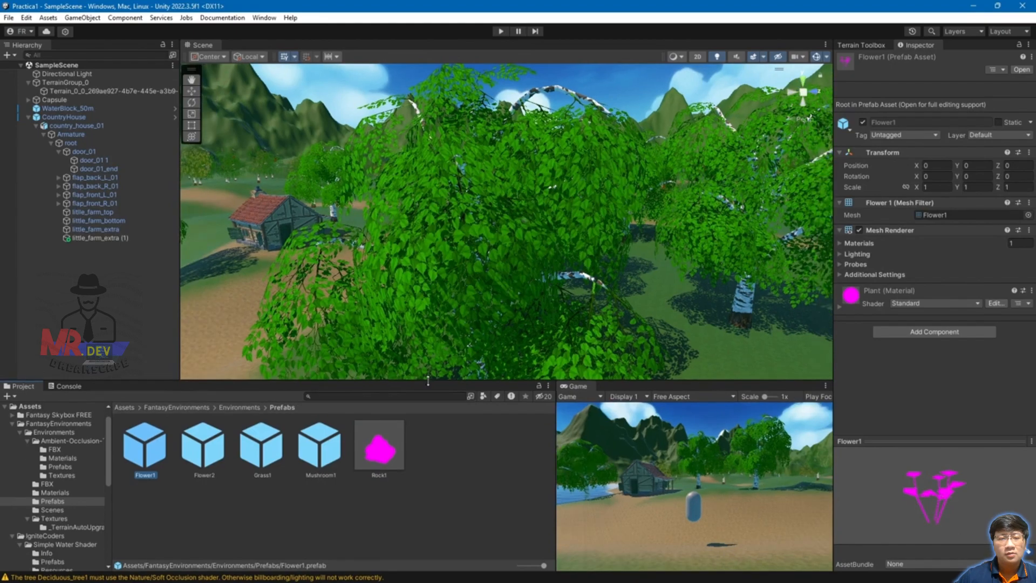
{"action": "left_click", "coordinate": [839, 307]}
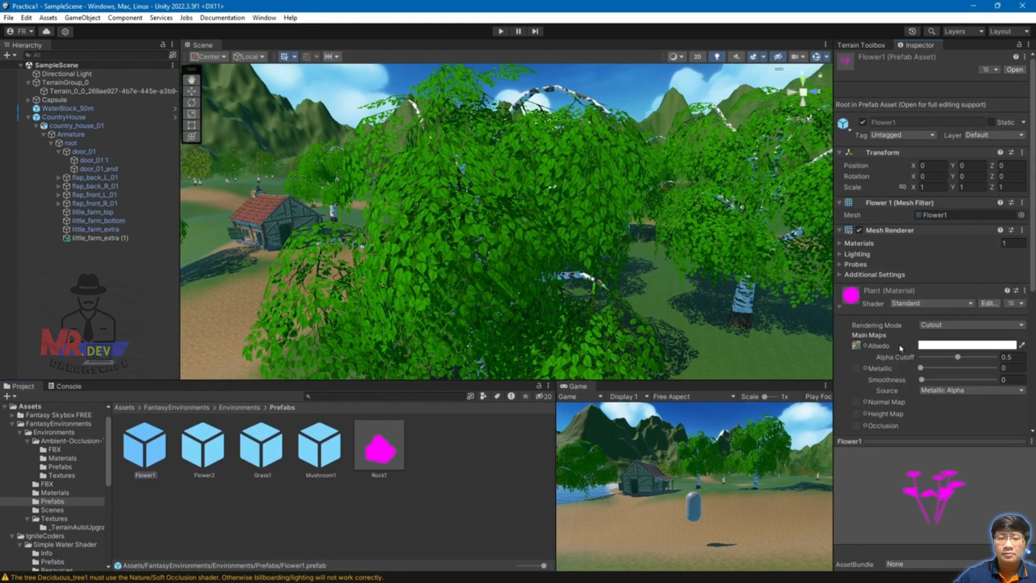
{"action": "left_click", "coordinate": [926, 304]}
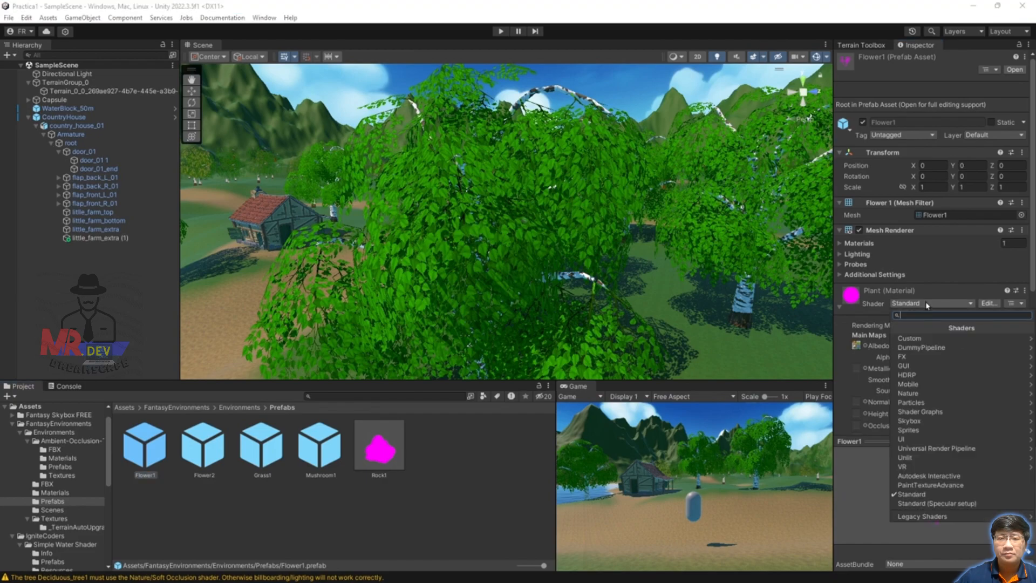
{"action": "left_click", "coordinate": [953, 449]}
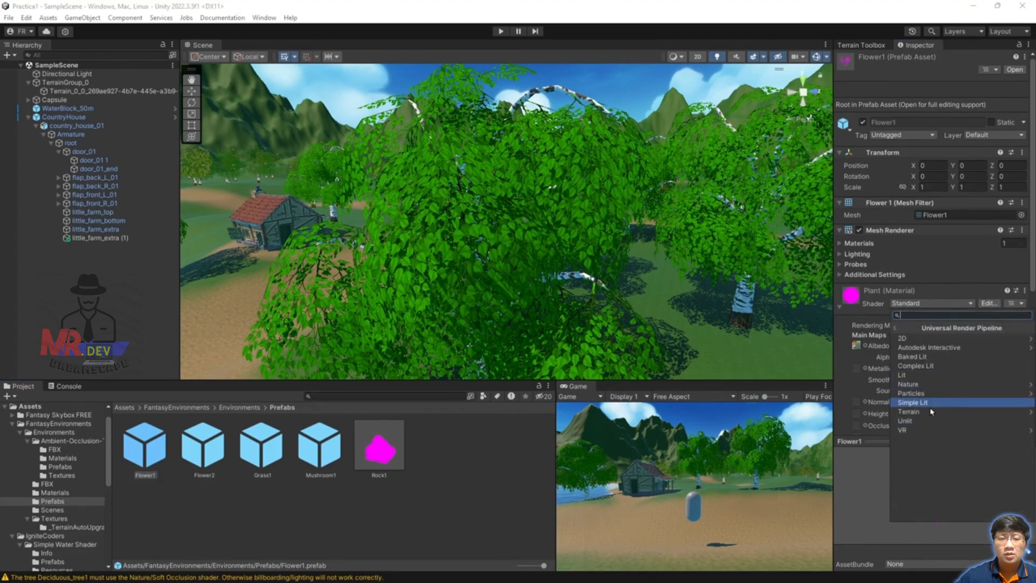
{"action": "left_click", "coordinate": [912, 403]}
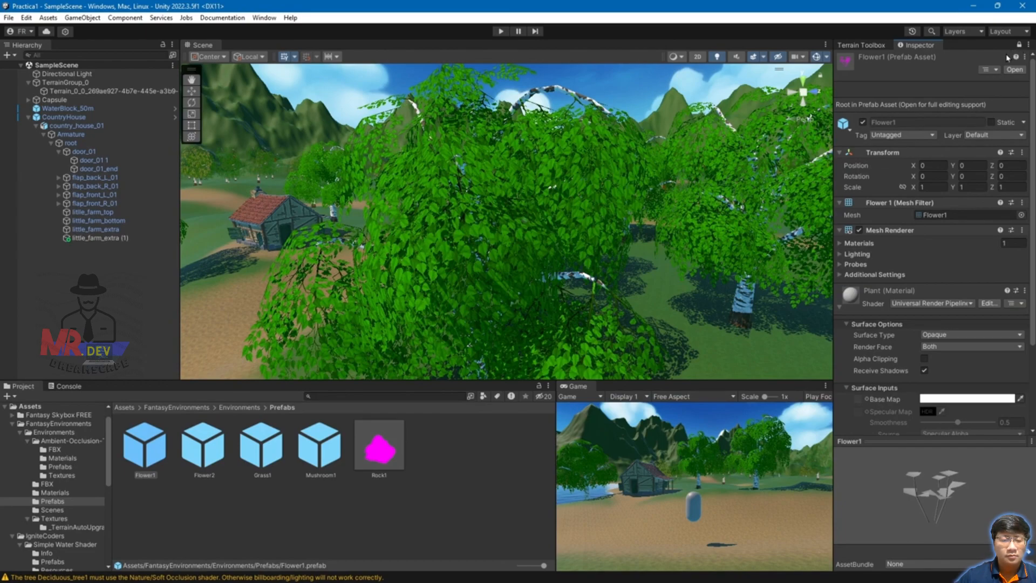
{"action": "left_click", "coordinate": [239, 407]}
Step: Assign the Plant texture from the Textures folder to the Plant material's Base Map
{"action": "double_click", "coordinate": [456, 446]}
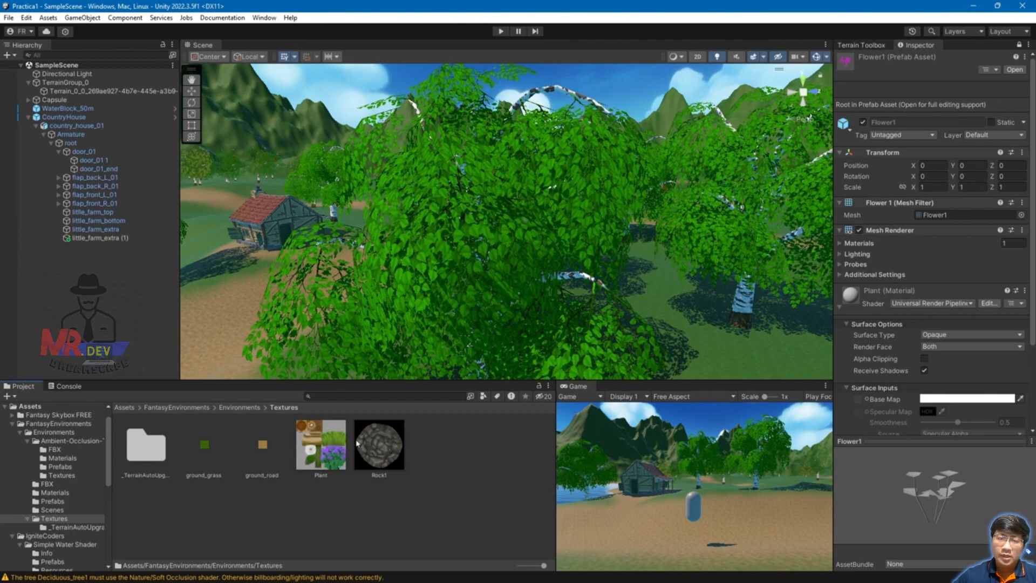
{"action": "scroll", "coordinate": [885, 418], "scroll_direction": "down", "scroll_amount": 5}
{"action": "left_click_drag", "start_coordinate": [858, 309], "coordinate": [859, 302]}
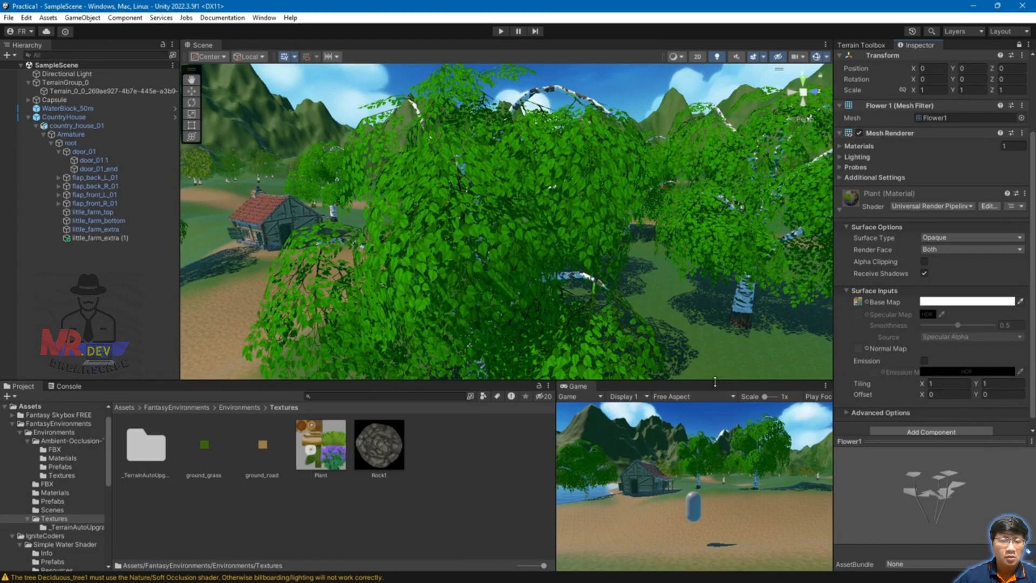
Step: Fly the view out to the open field and go to Environments > Prefabs
{"action": "left_click_drag", "start_coordinate": [717, 381], "coordinate": [717, 422]}
{"action": "right_click_drag", "start_coordinate": [313, 373], "coordinate": [469, 356]}
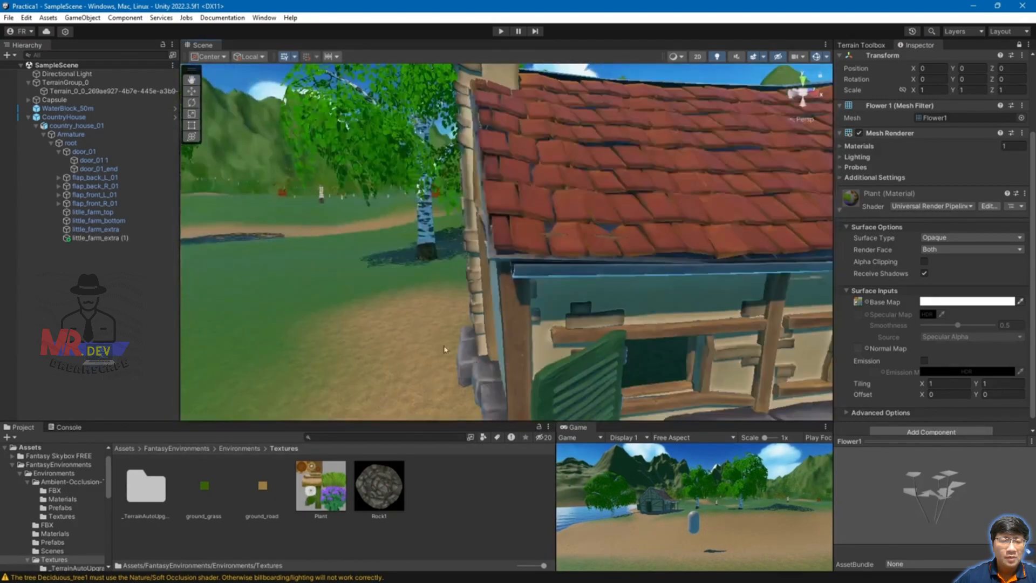
{"action": "right_click_drag", "start_coordinate": [406, 325], "coordinate": [440, 349]}
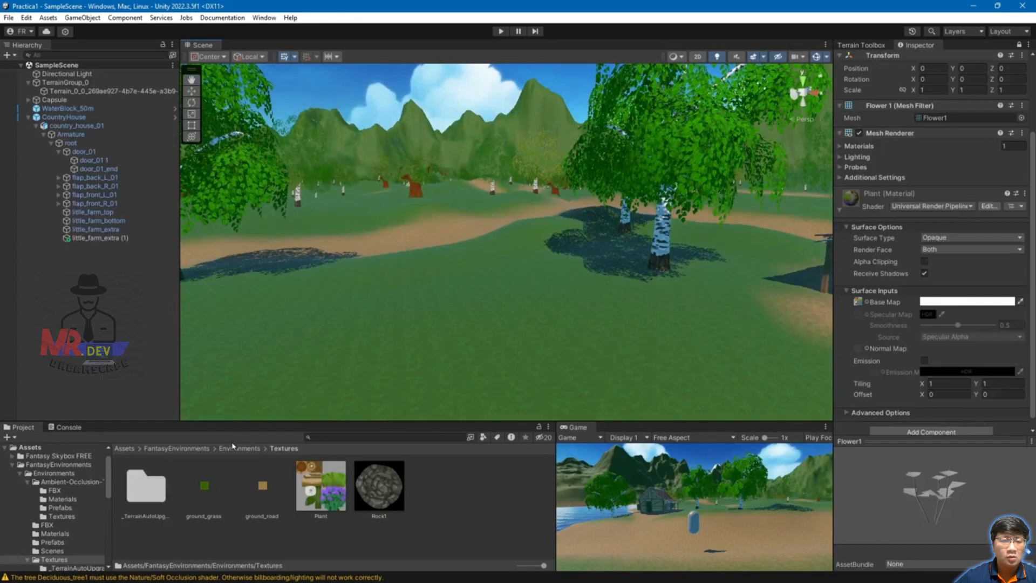
{"action": "left_click", "coordinate": [177, 450]}
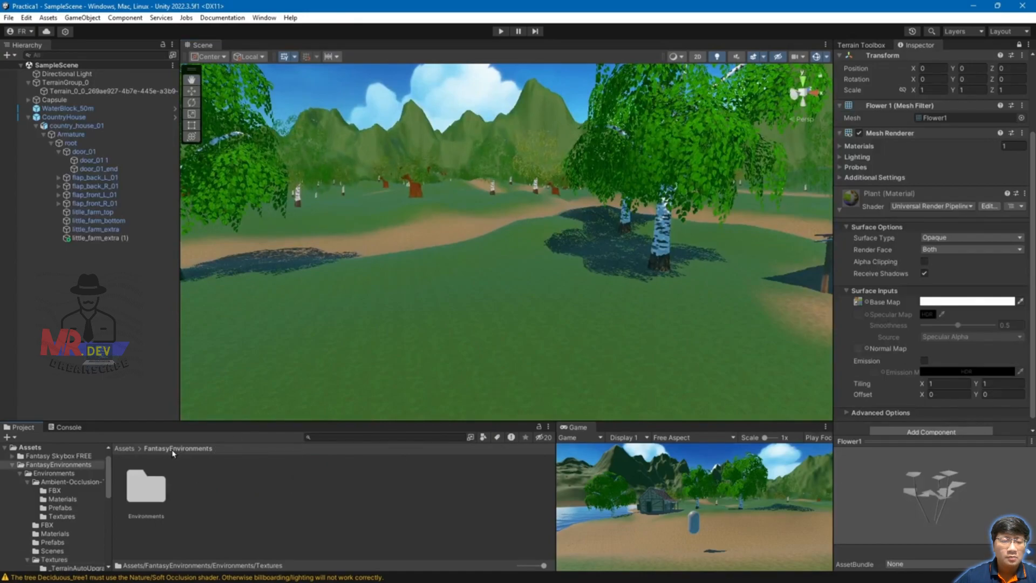
{"action": "double_click", "coordinate": [147, 486]}
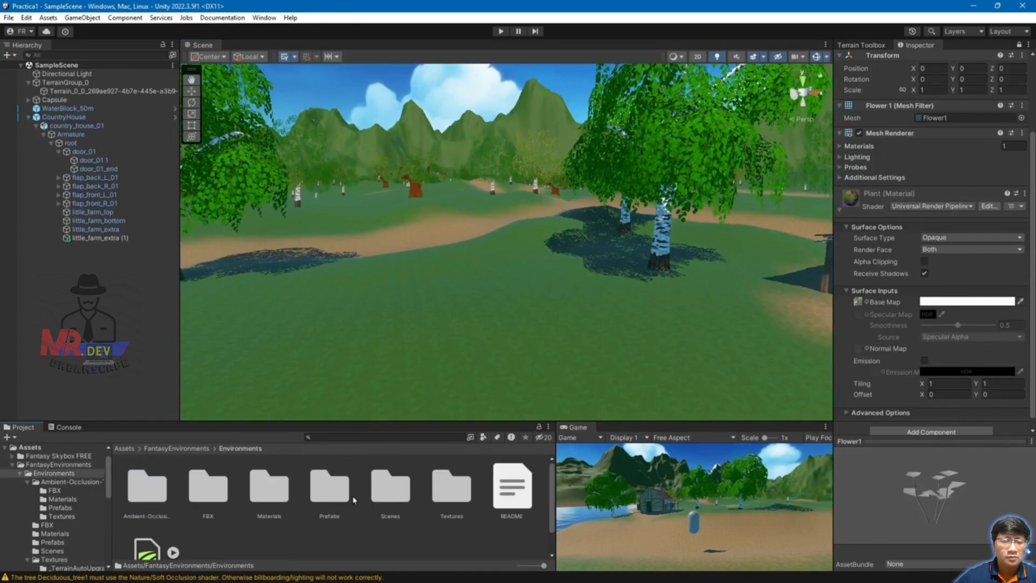
{"action": "double_click", "coordinate": [331, 489]}
Step: Place Flower1, Flower2, Grass1, Mushroom1 and Rock1 in the open field and frame Rock1
{"action": "left_click_drag", "start_coordinate": [144, 488], "coordinate": [379, 319]}
{"action": "left_click_drag", "start_coordinate": [202, 486], "coordinate": [457, 322]}
{"action": "left_click_drag", "start_coordinate": [262, 485], "coordinate": [529, 321]}
{"action": "left_click_drag", "start_coordinate": [319, 486], "coordinate": [602, 313]}
{"action": "left_click_drag", "start_coordinate": [380, 489], "coordinate": [513, 259]}
{"action": "key", "text": "f"}
{"action": "scroll", "coordinate": [337, 359], "scroll_direction": "down", "scroll_amount": 3}
{"action": "mouse_move", "coordinate": [336, 359]}
{"action": "middle_mouse_down"}
{"action": "mouse_move", "coordinate": [570, 230]}
{"action": "mouse_move", "coordinate": [475, 336]}
{"action": "mouse_move", "coordinate": [339, 375]}
{"action": "middle_mouse_up"}
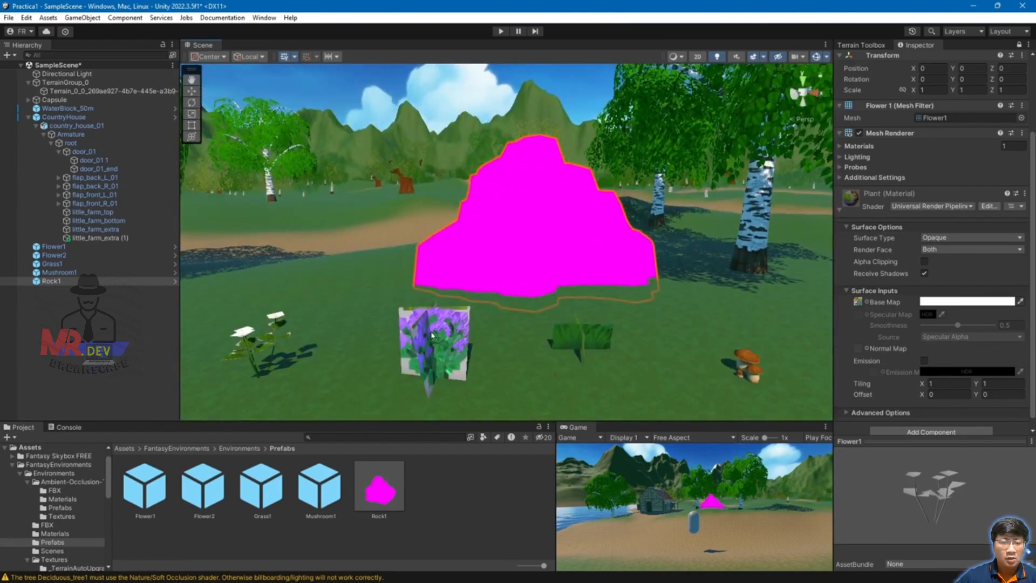
{"action": "scroll", "coordinate": [393, 344], "scroll_direction": "down", "scroll_amount": 2}
{"action": "scroll", "coordinate": [574, 292], "scroll_direction": "up", "scroll_amount": 3}
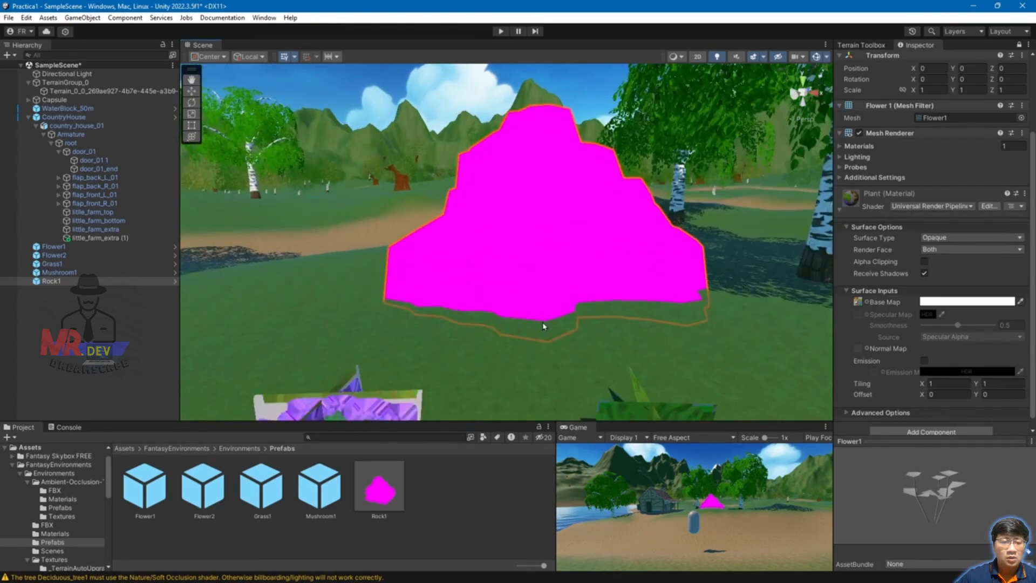
{"action": "scroll", "coordinate": [538, 330], "scroll_direction": "down", "scroll_amount": 3}
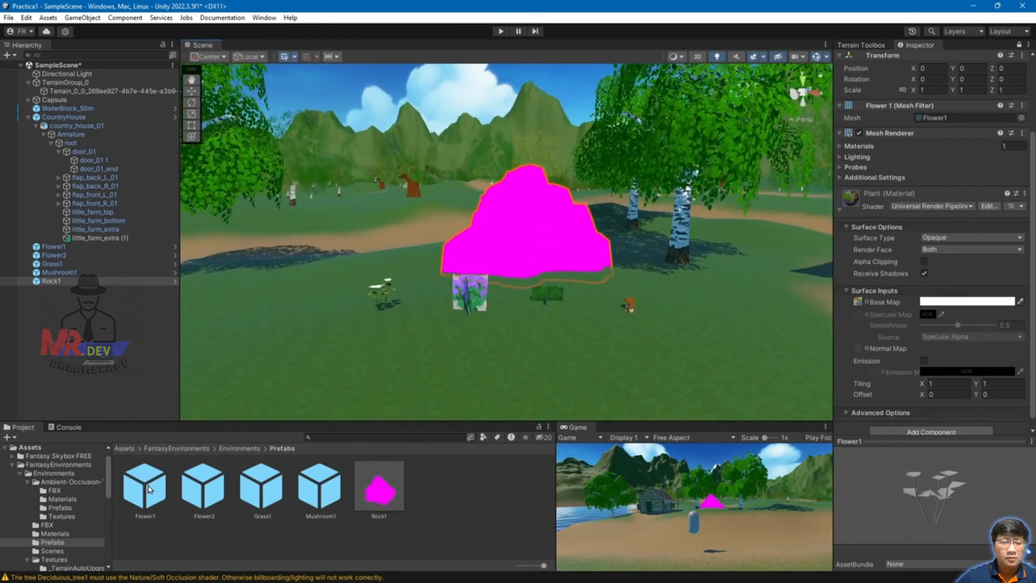
Step: Enable Alpha Clipping on Flower1's Plant material with a threshold of 0.5
{"action": "left_click", "coordinate": [150, 489]}
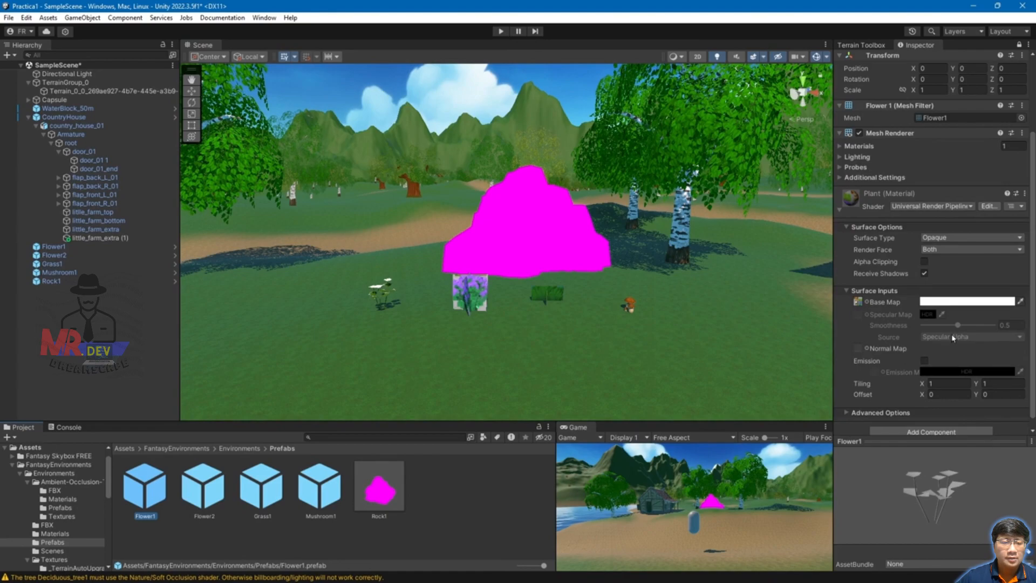
{"action": "left_click", "coordinate": [925, 261]}
{"action": "scroll", "coordinate": [386, 312], "scroll_direction": "up", "scroll_amount": 3}
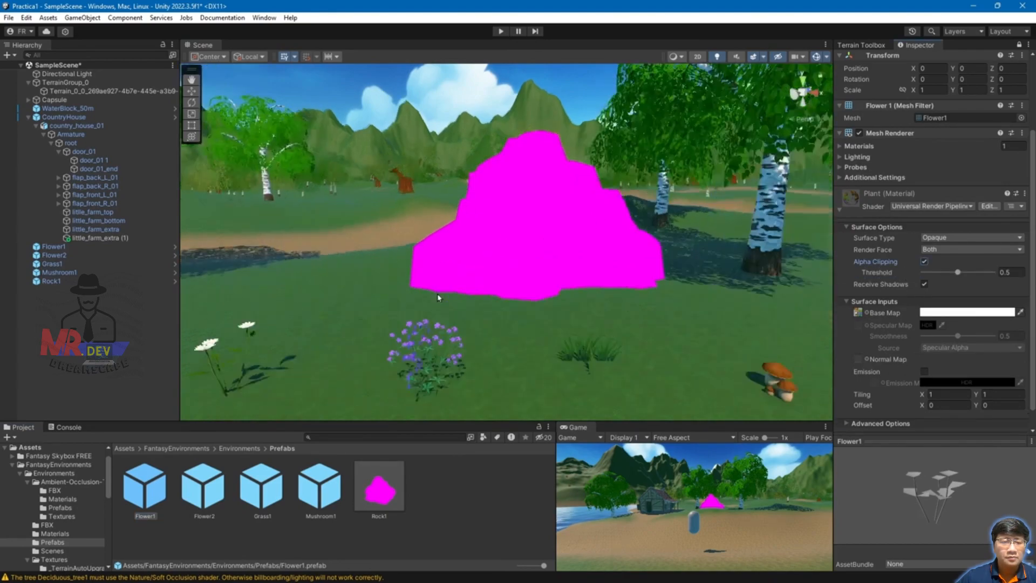
{"action": "mouse_move", "coordinate": [386, 312]}
{"action": "left_mouse_down"}
{"action": "mouse_move", "coordinate": [407, 302]}
{"action": "mouse_move", "coordinate": [401, 312]}
{"action": "left_mouse_up"}
{"action": "mouse_move", "coordinate": [958, 272]}
{"action": "left_mouse_down"}
{"action": "mouse_move", "coordinate": [987, 272]}
{"action": "mouse_move", "coordinate": [911, 275]}
{"action": "mouse_move", "coordinate": [956, 274]}
{"action": "left_mouse_up"}
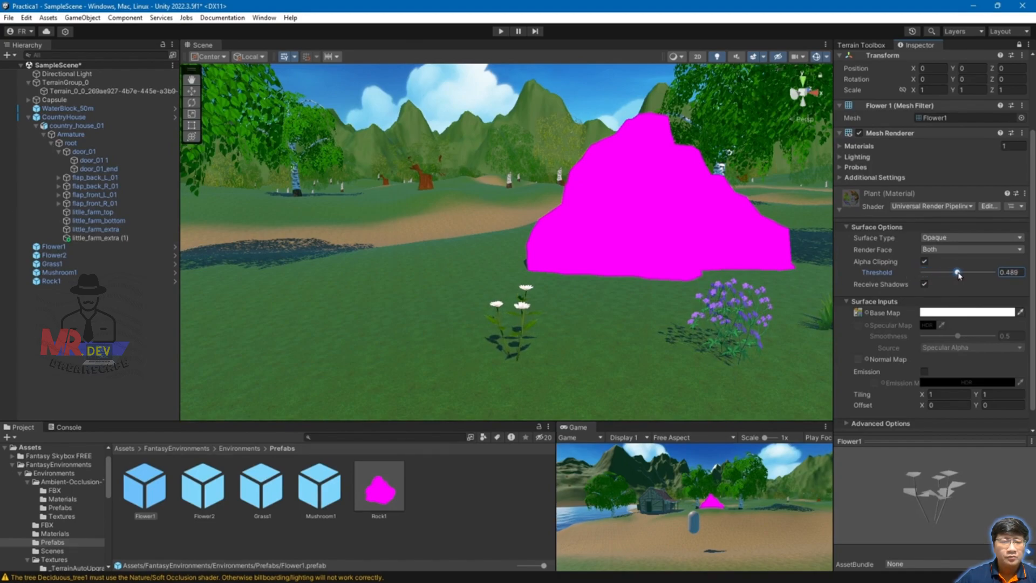
{"action": "left_click", "coordinate": [1011, 272]}
{"action": "type", "text": "0"}
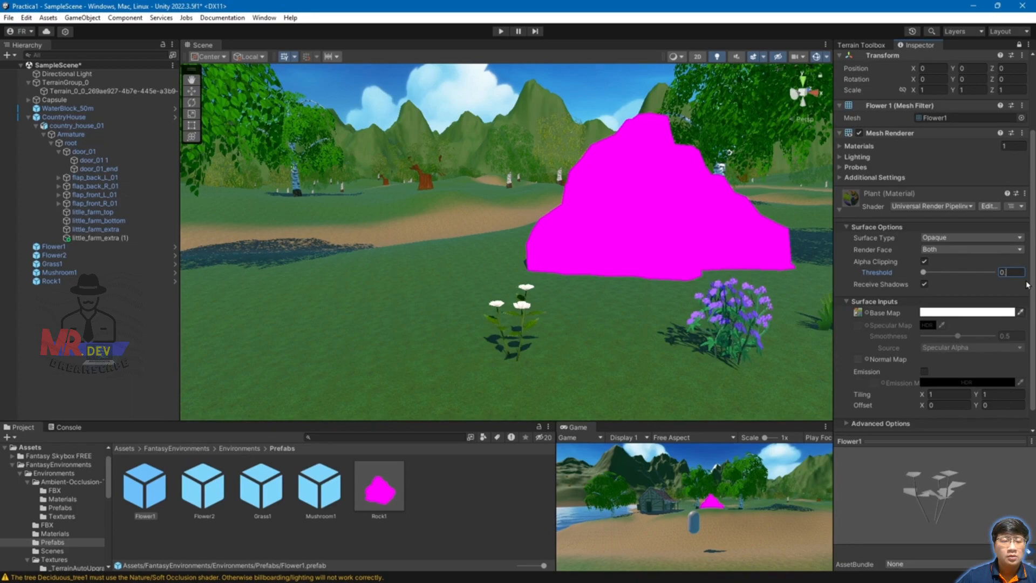
{"action": "type", "text": ".5"}
Step: Move the view in close around the magenta Rock1 and the plants below it
{"action": "scroll", "coordinate": [756, 314], "scroll_direction": "down", "scroll_amount": 5}
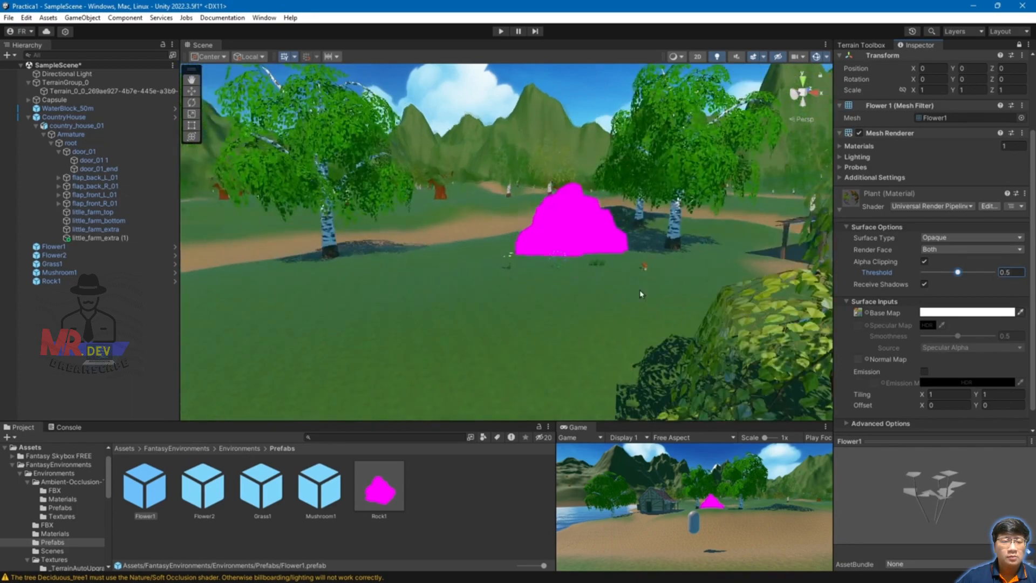
{"action": "scroll", "coordinate": [719, 334], "scroll_direction": "up", "scroll_amount": 5}
{"action": "middle_click_drag", "start_coordinate": [719, 334], "coordinate": [710, 318]}
{"action": "scroll", "coordinate": [710, 324], "scroll_direction": "down", "scroll_amount": 5}
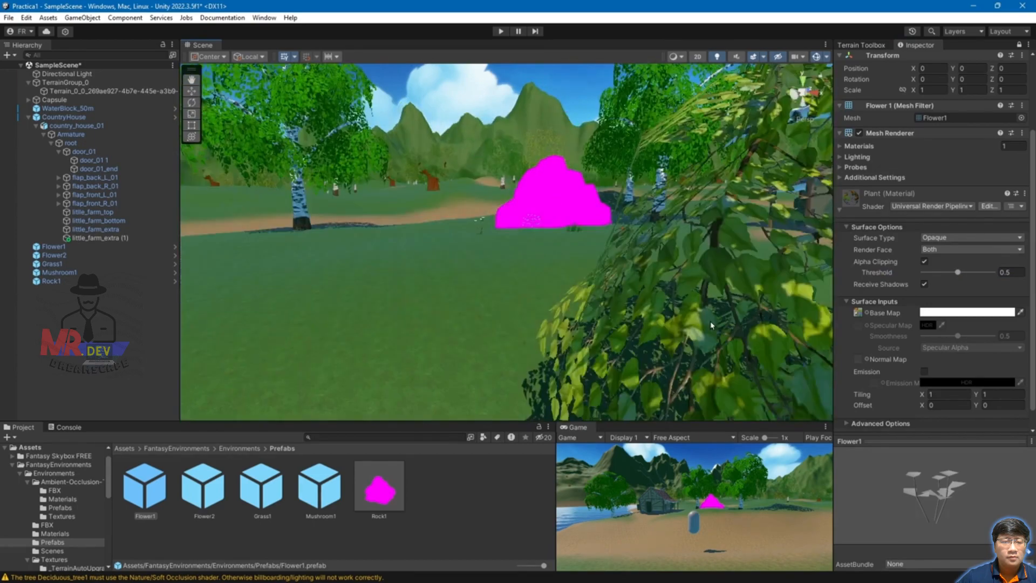
{"action": "scroll", "coordinate": [631, 300], "scroll_direction": "up", "scroll_amount": 5}
{"action": "middle_click_drag", "start_coordinate": [619, 209], "coordinate": [612, 231]}
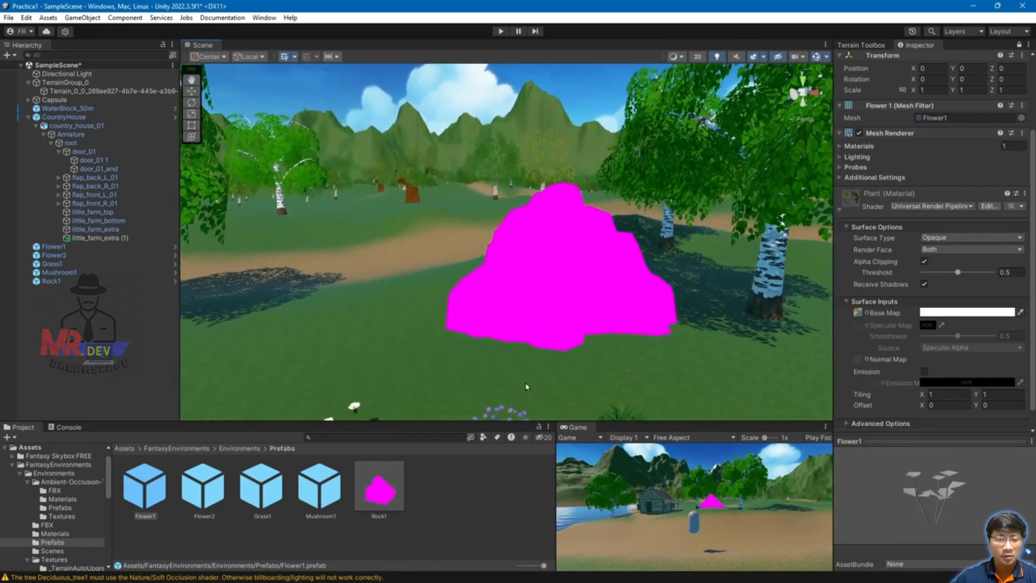
{"action": "middle_click_drag", "start_coordinate": [517, 381], "coordinate": [456, 308]}
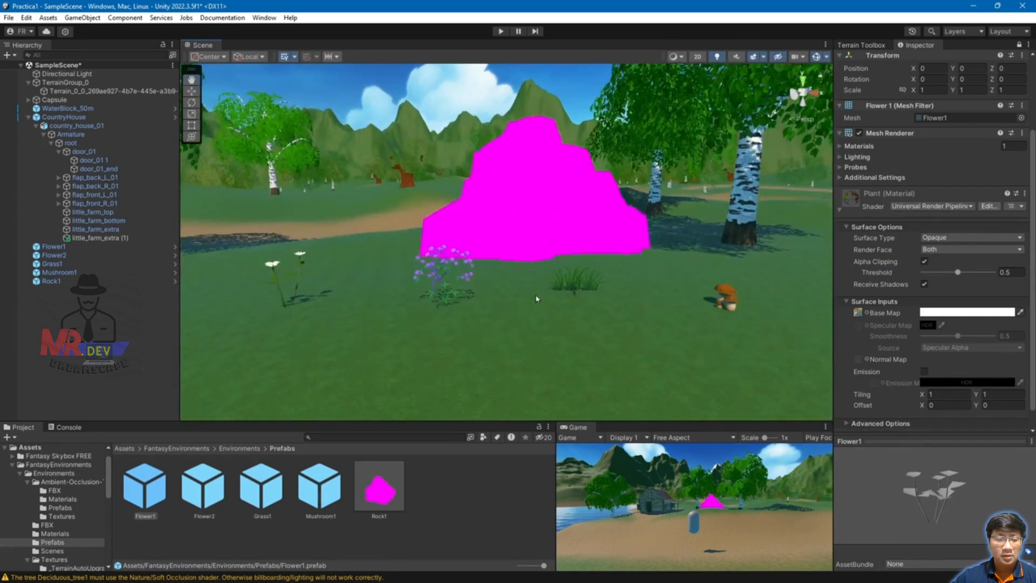
{"action": "middle_click_drag", "start_coordinate": [590, 238], "coordinate": [570, 288]}
Step: Select the magenta rock in the scene and the Rock1 prefab asset
{"action": "left_click", "coordinate": [545, 269]}
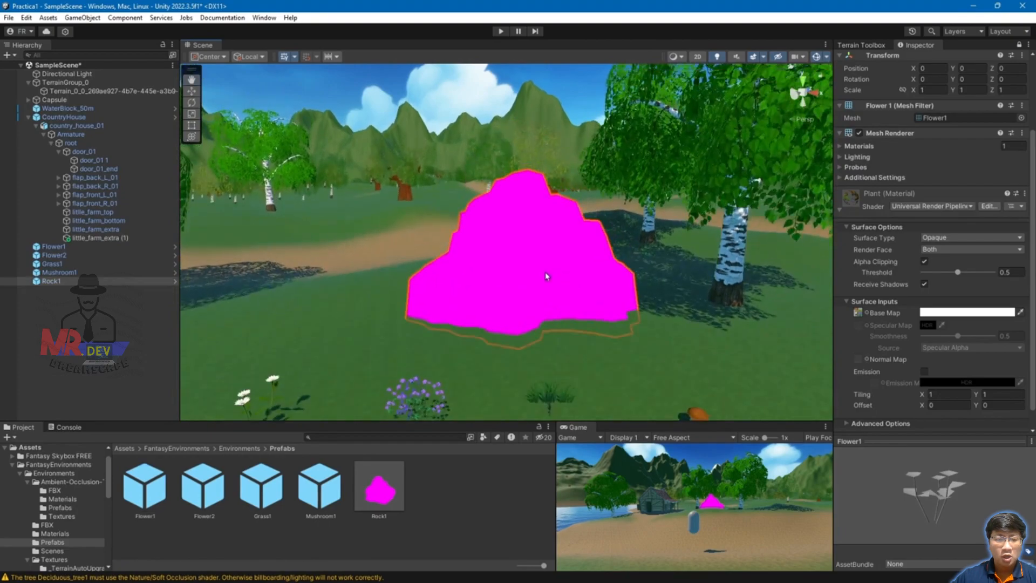
{"action": "scroll", "coordinate": [917, 302], "scroll_direction": "down", "scroll_amount": 1}
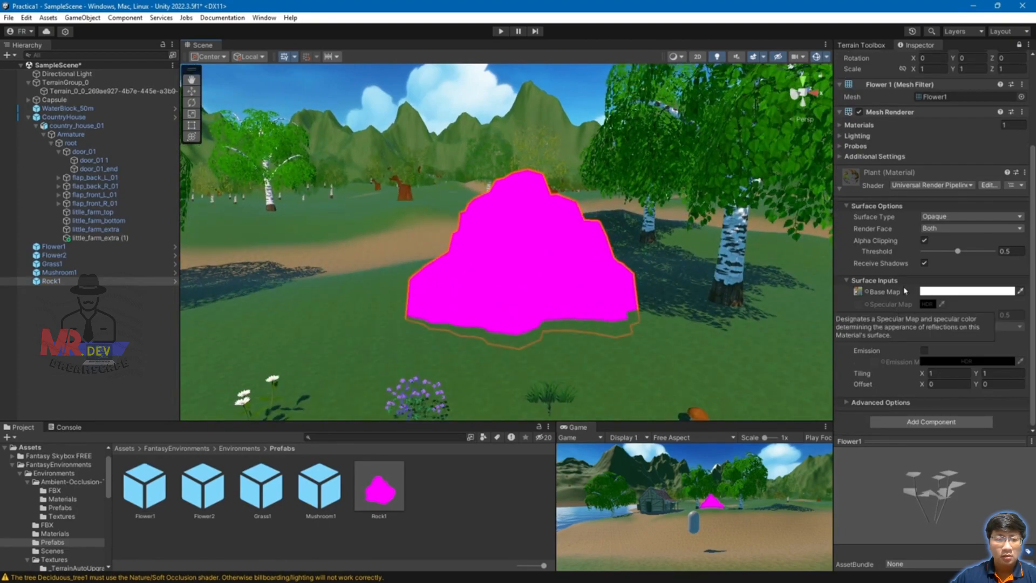
{"action": "left_click", "coordinate": [606, 289]}
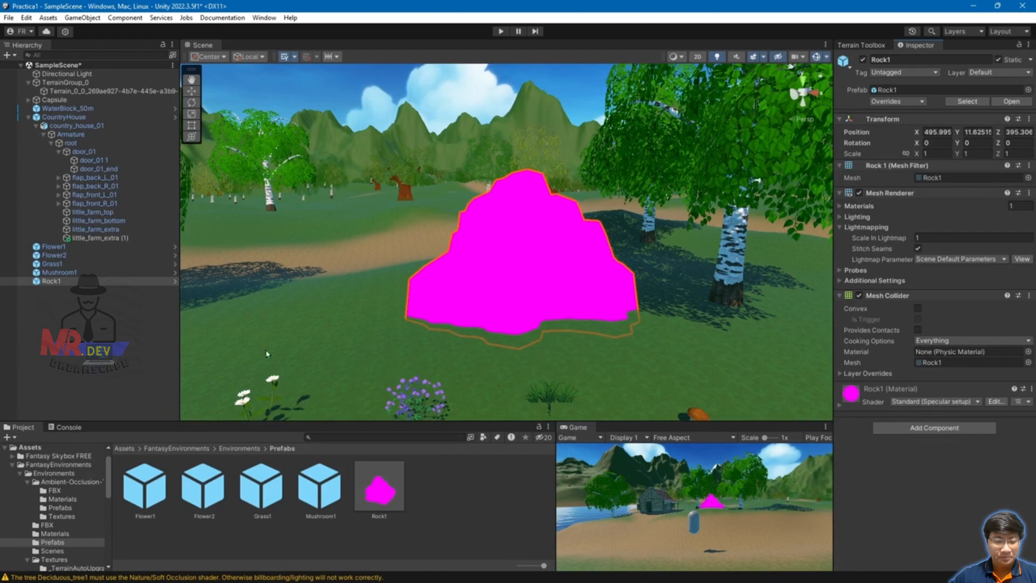
{"action": "left_click", "coordinate": [372, 492]}
{"action": "scroll", "coordinate": [925, 365], "scroll_direction": "down", "scroll_amount": 3}
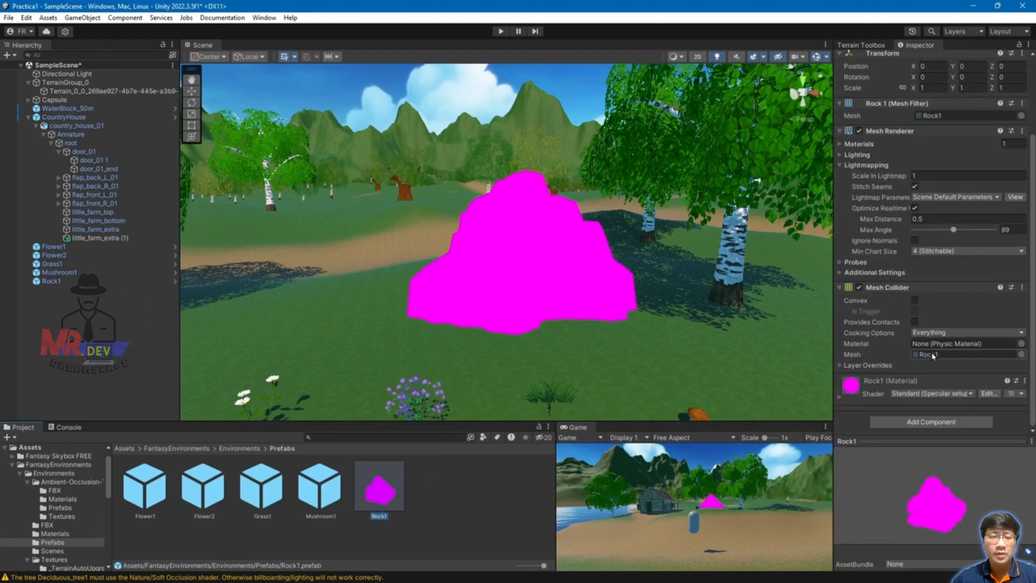
Step: Set the Rock1 material's shader to Universal Render Pipeline > Simple Lit
{"action": "left_click", "coordinate": [840, 399]}
{"action": "scroll", "coordinate": [950, 326], "scroll_direction": "down", "scroll_amount": 3}
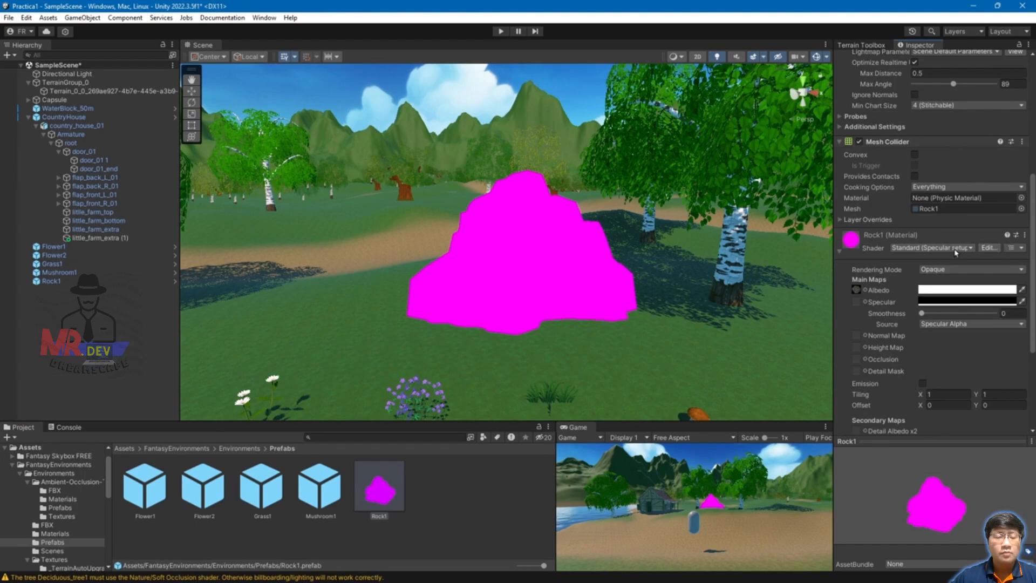
{"action": "left_click", "coordinate": [956, 248]}
{"action": "left_click", "coordinate": [936, 393]}
{"action": "left_click", "coordinate": [918, 347]}
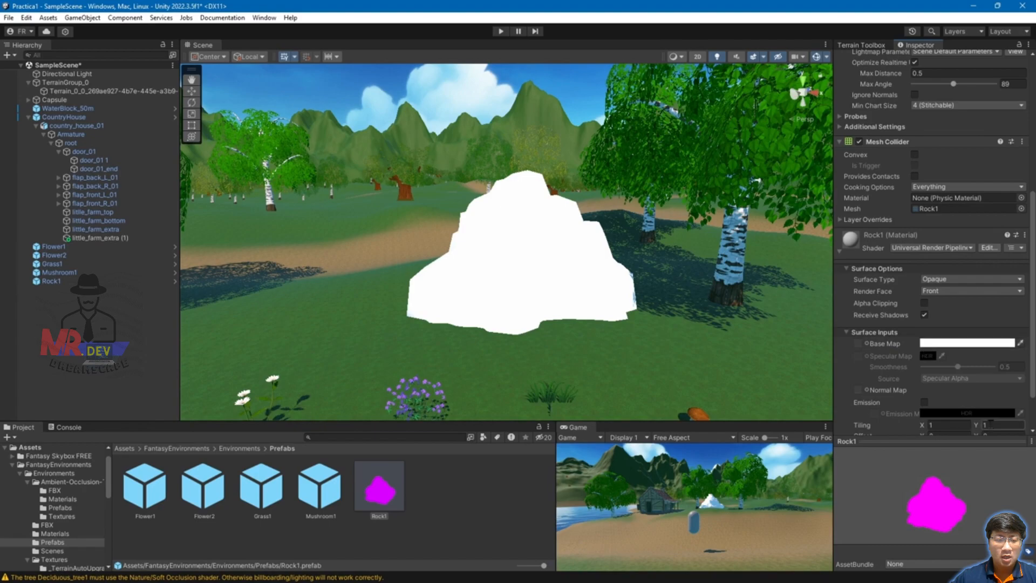
{"action": "left_click", "coordinate": [233, 449]}
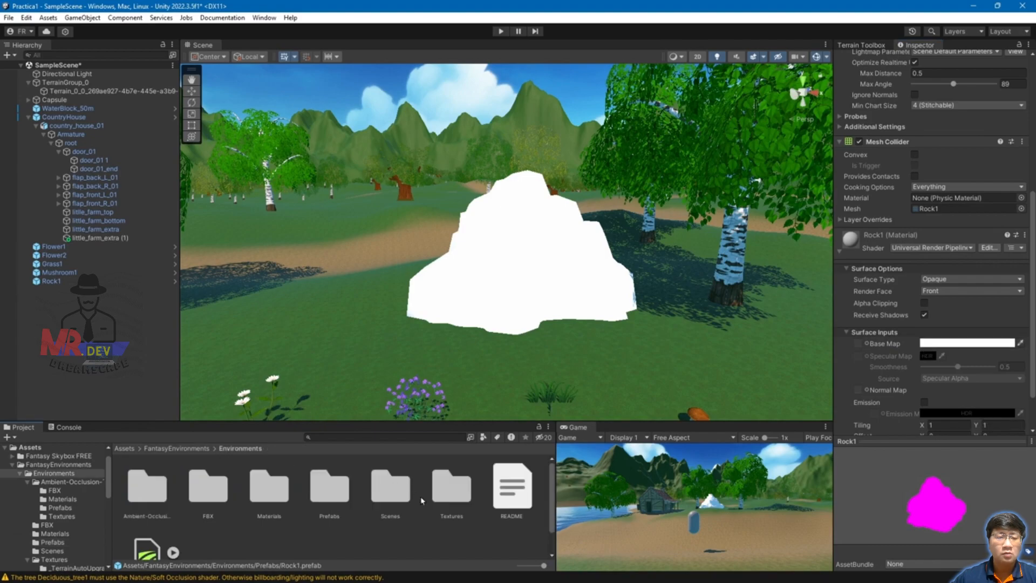
{"action": "double_click", "coordinate": [452, 492]}
Step: Assign the Rock1 texture as the rock material's Base Map so it renders as grey stone
{"action": "left_click", "coordinate": [492, 323]}
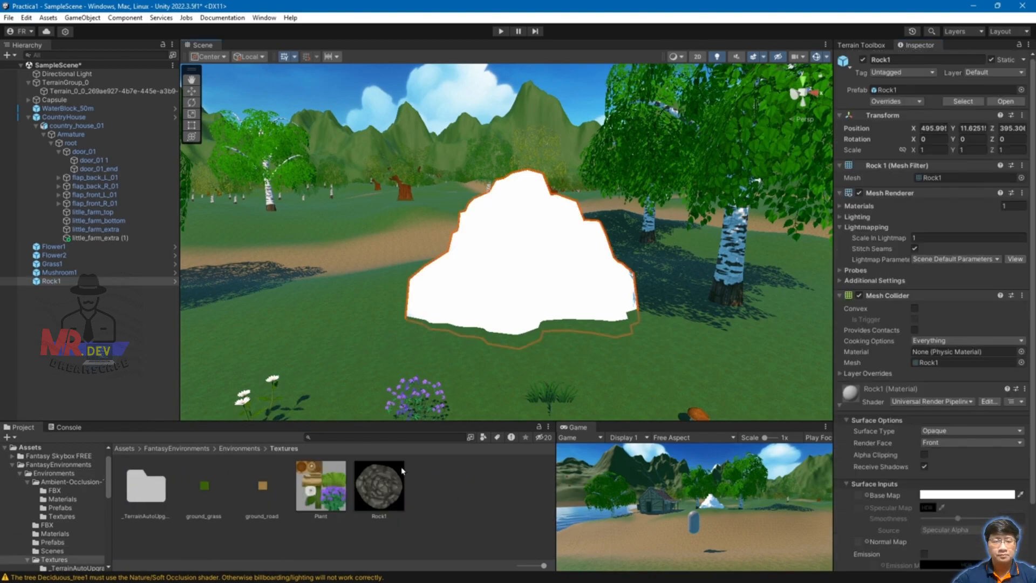
{"action": "left_click_drag", "start_coordinate": [773, 443], "coordinate": [858, 495]}
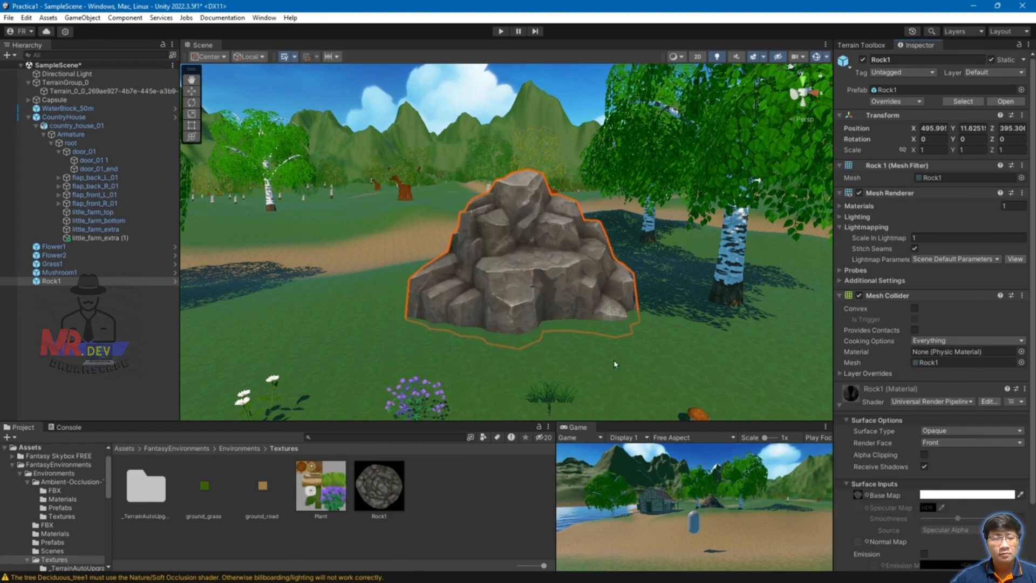
{"action": "left_click", "coordinate": [924, 455]}
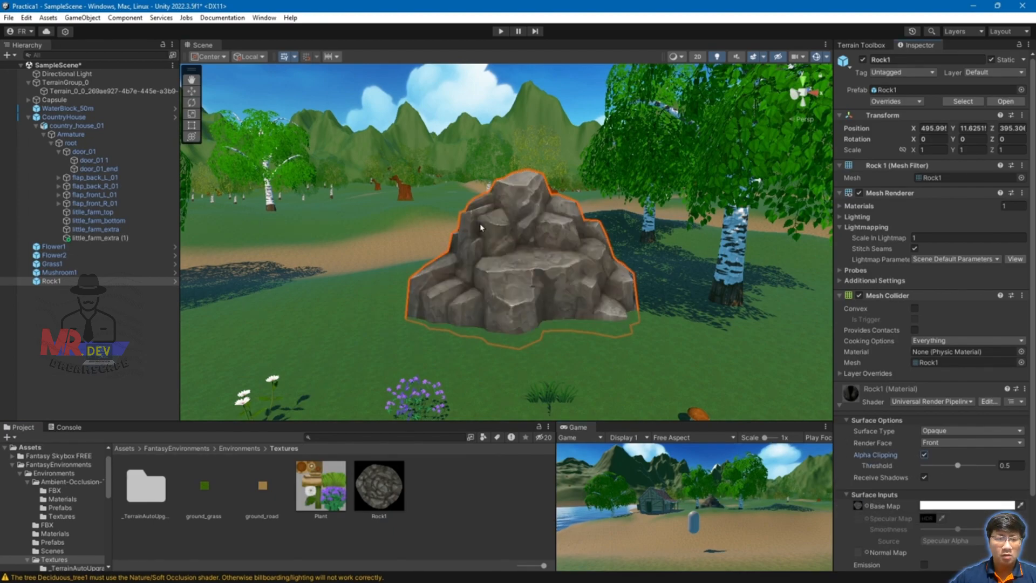
{"action": "left_click", "coordinate": [924, 455]}
{"action": "scroll", "coordinate": [533, 317], "scroll_direction": "down", "scroll_amount": 5}
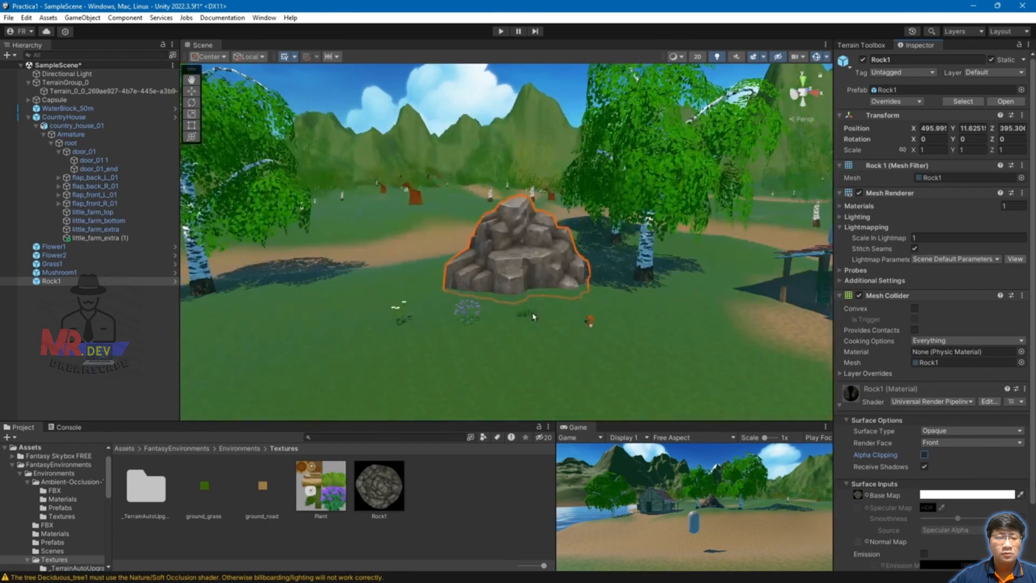
{"action": "left_click", "coordinate": [398, 317]}
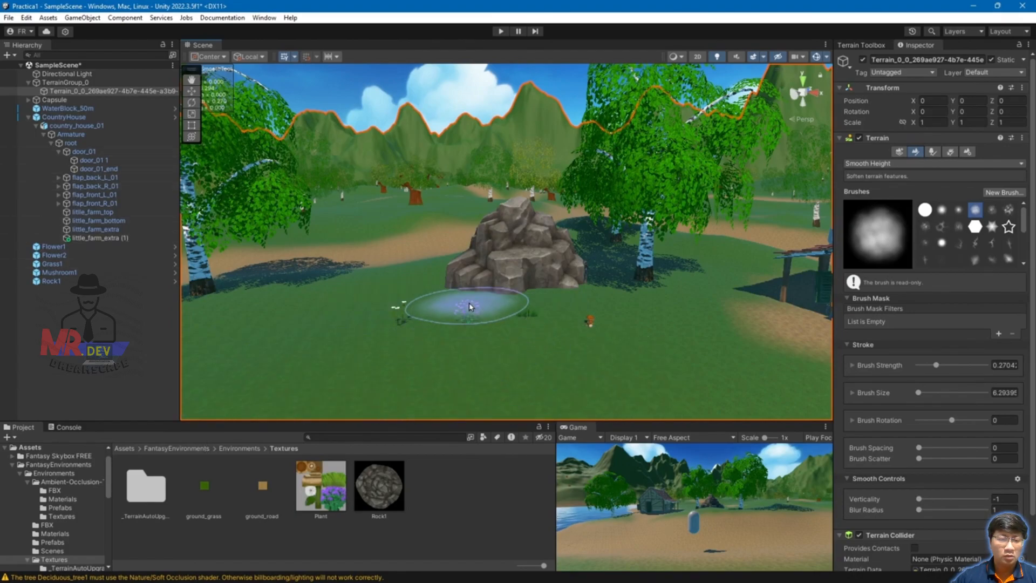
Step: Delete Flower1, Grass1, Mushroom1, Rock1 and Flower2 from the Hierarchy
{"action": "left_click", "coordinate": [54, 246]}
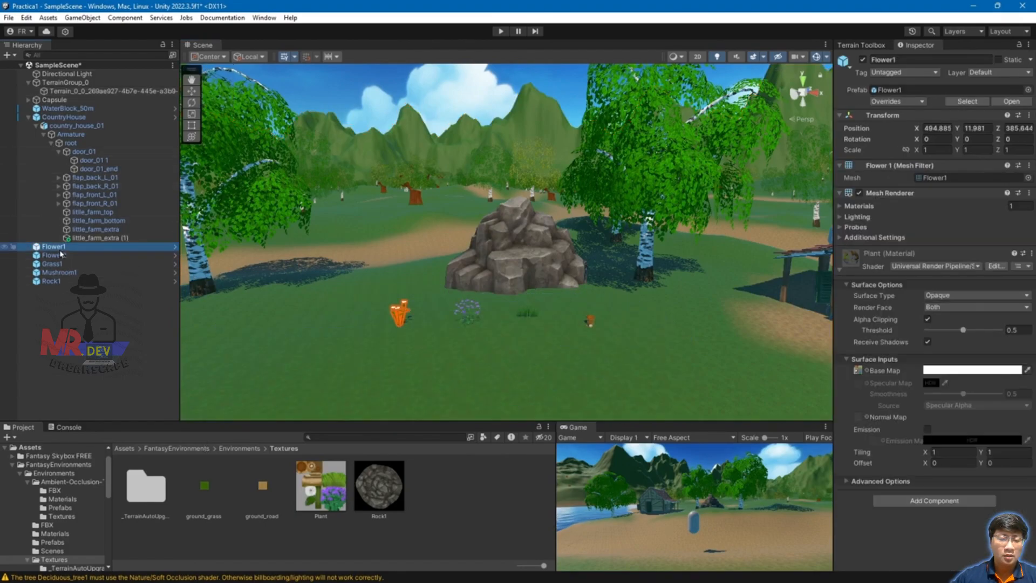
{"action": "key", "text": "Delete"}
{"action": "left_click", "coordinate": [58, 257]}
{"action": "key", "text": "Delete"}
{"action": "left_click", "coordinate": [59, 256]}
{"action": "key", "text": "Delete"}
{"action": "left_click", "coordinate": [59, 254]}
{"action": "key", "text": "Delete"}
{"action": "left_click", "coordinate": [57, 250]}
{"action": "key", "text": "Delete"}
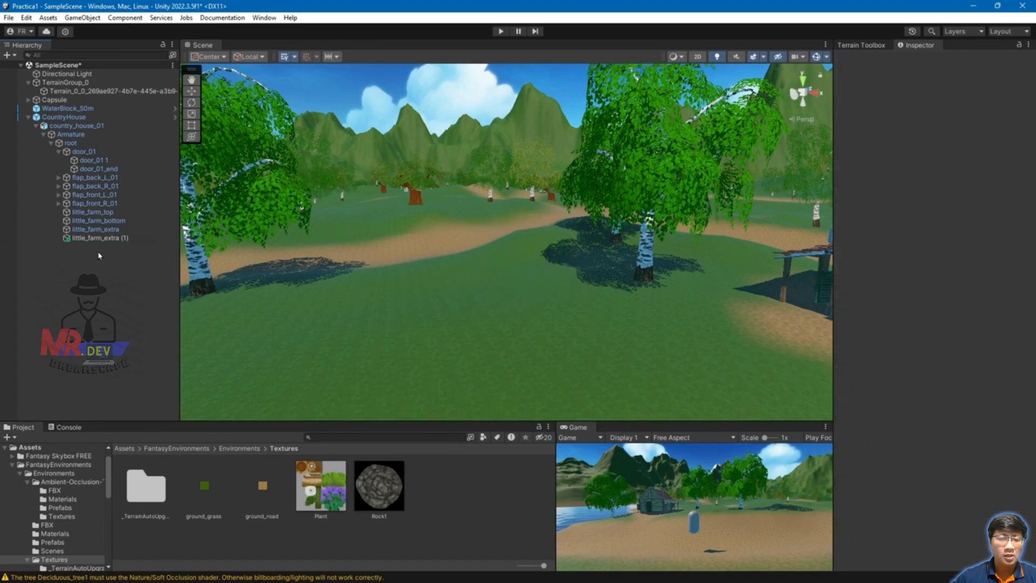
{"action": "left_click", "coordinate": [9, 17]}
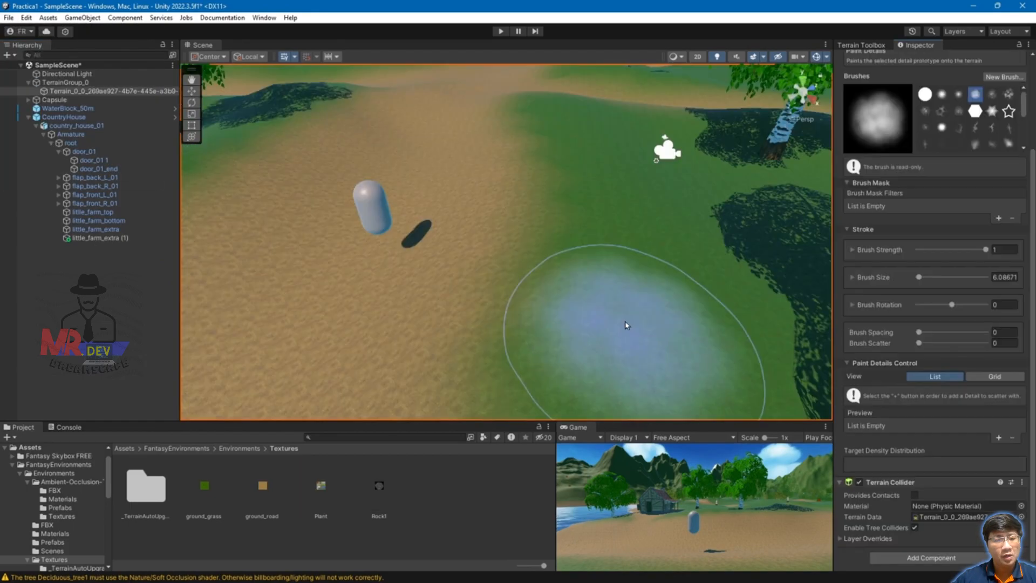
Step: Add the Flower2 prefab as a Detail Mesh in the terrain's Paint Details, Target Density 100
{"action": "scroll", "coordinate": [583, 268], "scroll_direction": "down", "scroll_amount": 5}
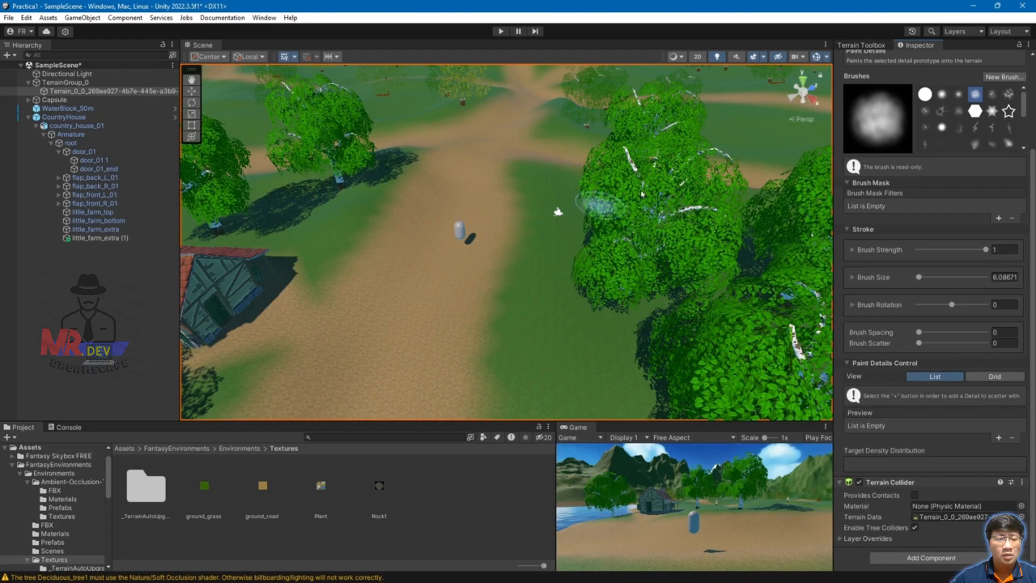
{"action": "scroll", "coordinate": [927, 159], "scroll_direction": "up", "scroll_amount": 2}
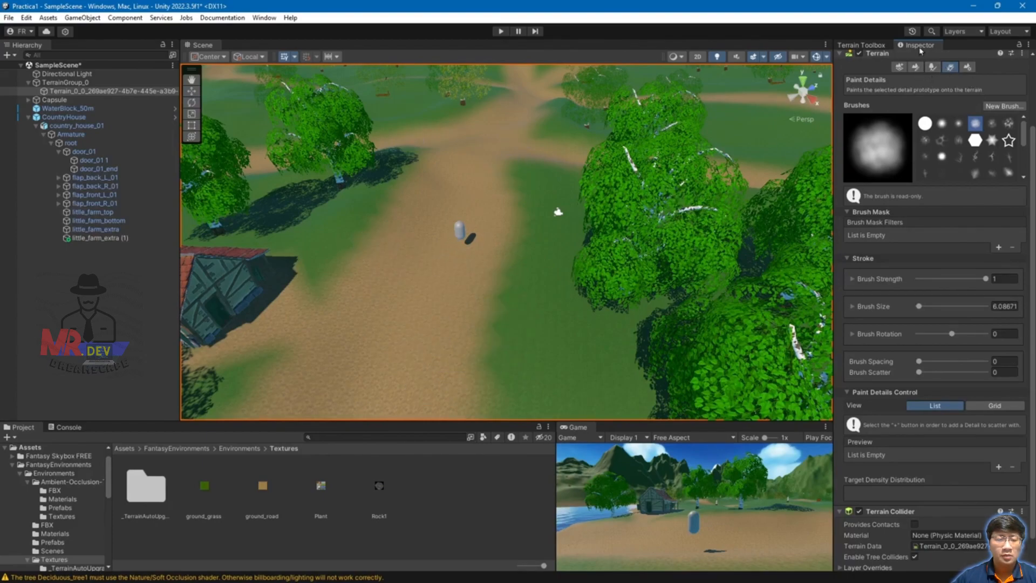
{"action": "scroll", "coordinate": [1000, 247], "scroll_direction": "down", "scroll_amount": 2}
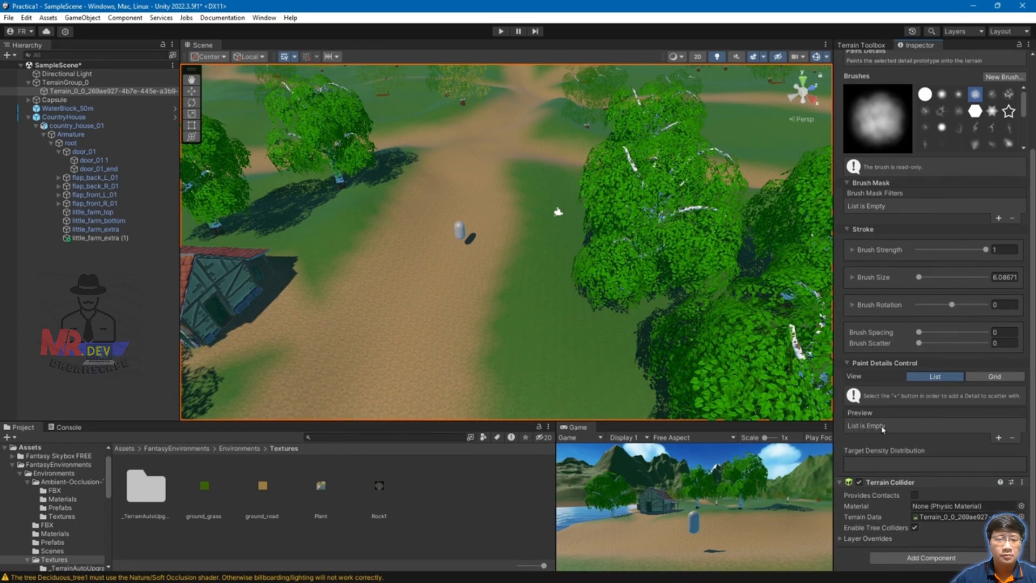
{"action": "left_click", "coordinate": [999, 438]}
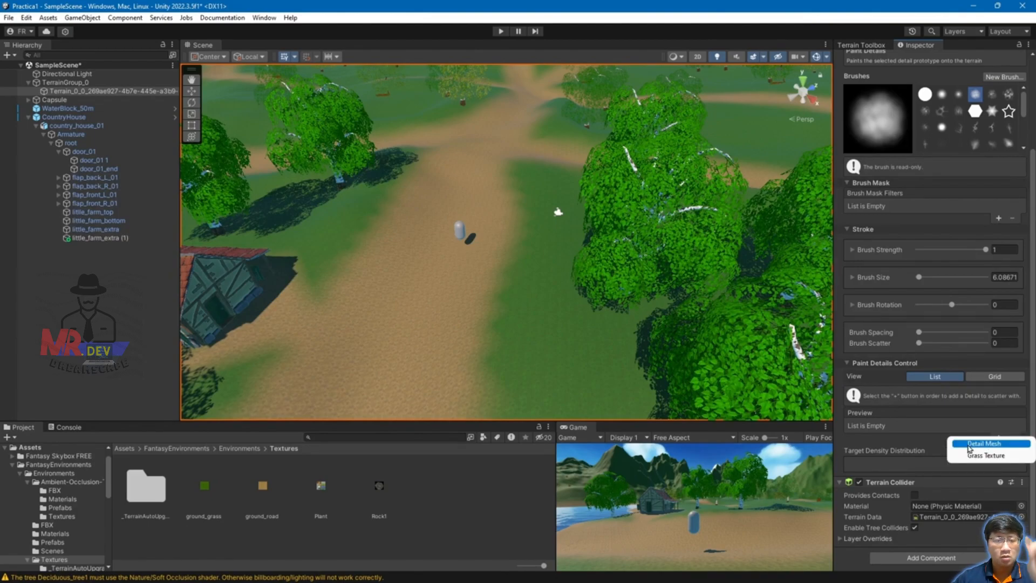
{"action": "left_click", "coordinate": [983, 444]}
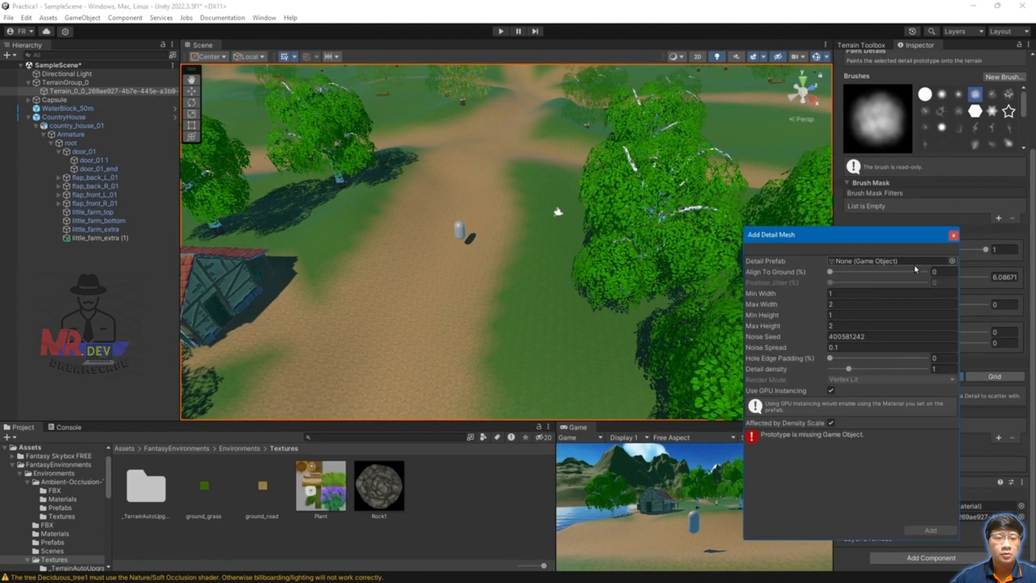
{"action": "left_click", "coordinate": [952, 261]}
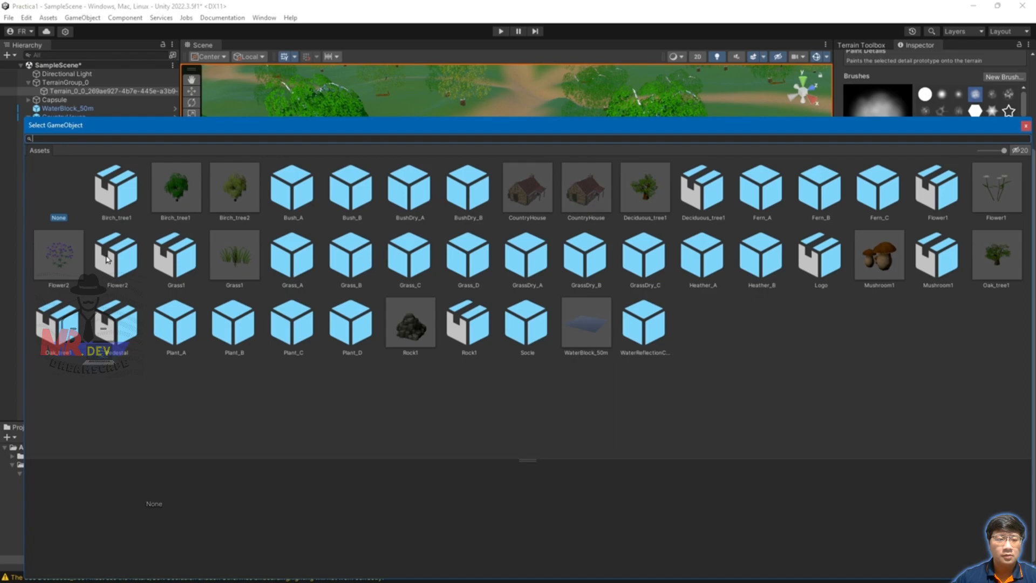
{"action": "double_click", "coordinate": [61, 253]}
{"action": "left_click", "coordinate": [931, 531]}
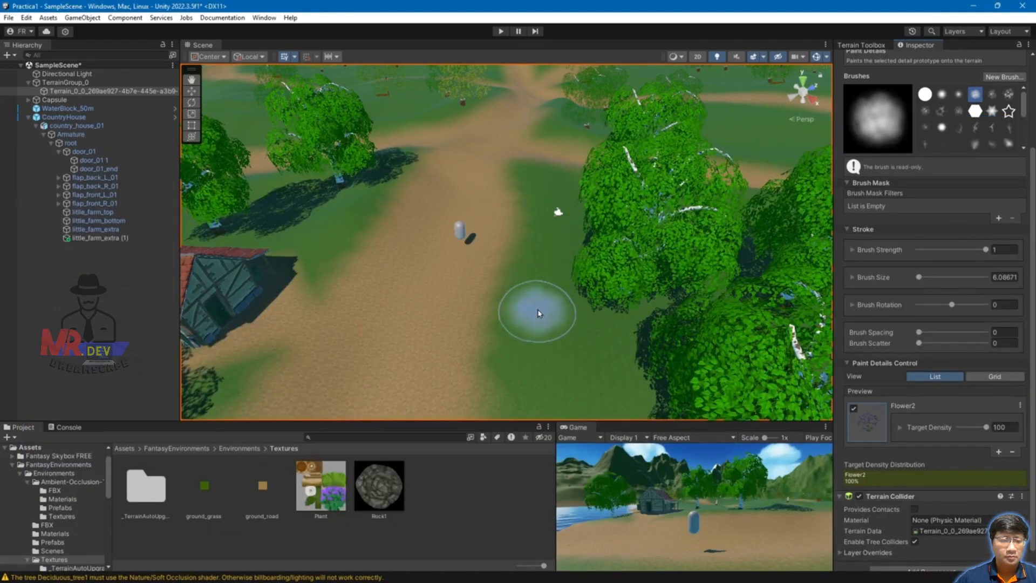
Step: Paint purple Flower2 clumps onto the grass next to the dirt path
{"action": "left_click", "coordinate": [551, 357]}
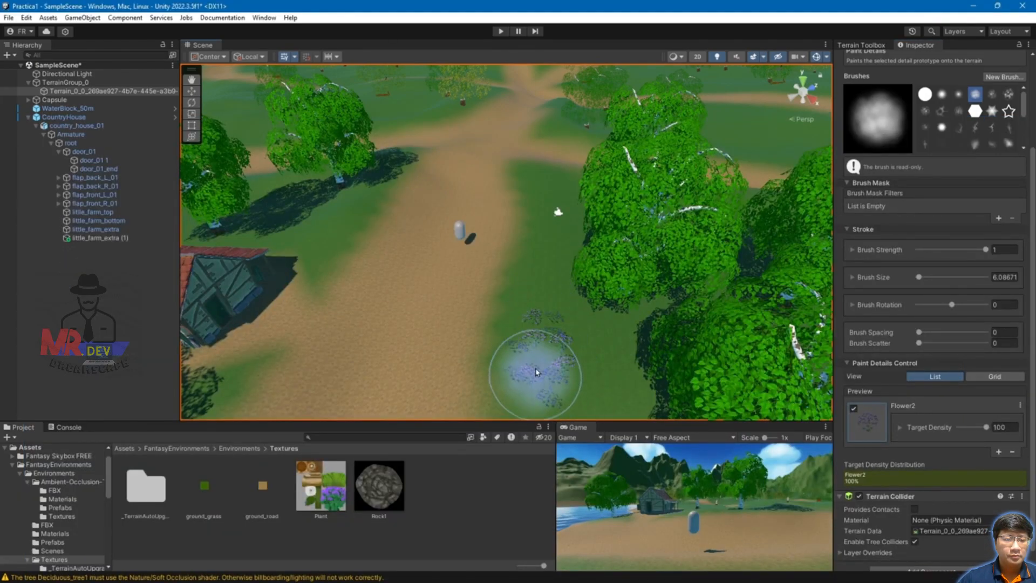
{"action": "scroll", "coordinate": [621, 373], "scroll_direction": "up", "scroll_amount": 3}
{"action": "mouse_move", "coordinate": [641, 371]}
{"action": "middle_mouse_down"}
{"action": "mouse_move", "coordinate": [644, 304]}
{"action": "mouse_move", "coordinate": [636, 313]}
{"action": "middle_mouse_up"}
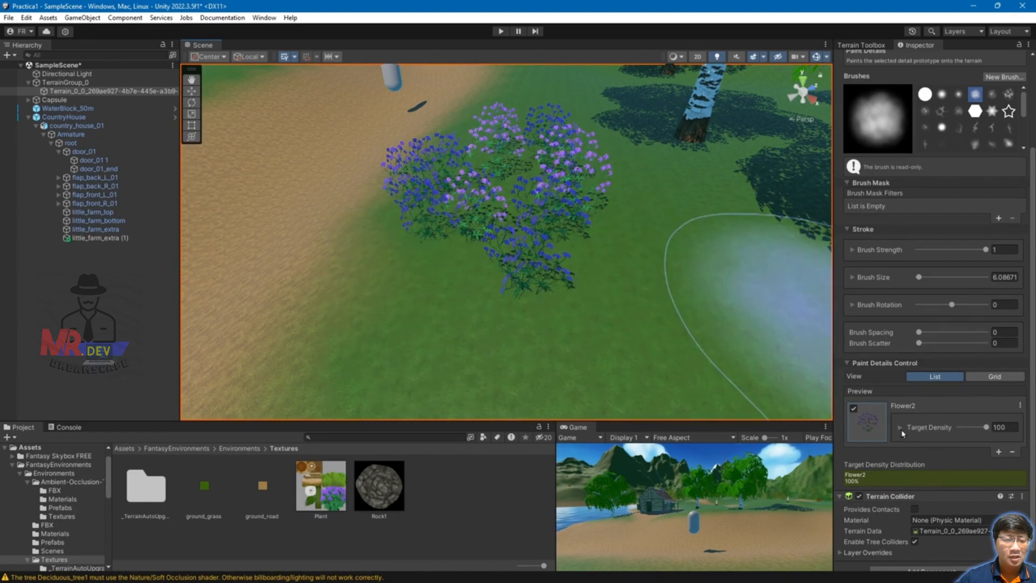
{"action": "left_click", "coordinate": [900, 427]}
Step: Set the Flower2 detail's Min Height to 1 and Max Height to 2
{"action": "scroll", "coordinate": [992, 421], "scroll_direction": "down", "scroll_amount": 5}
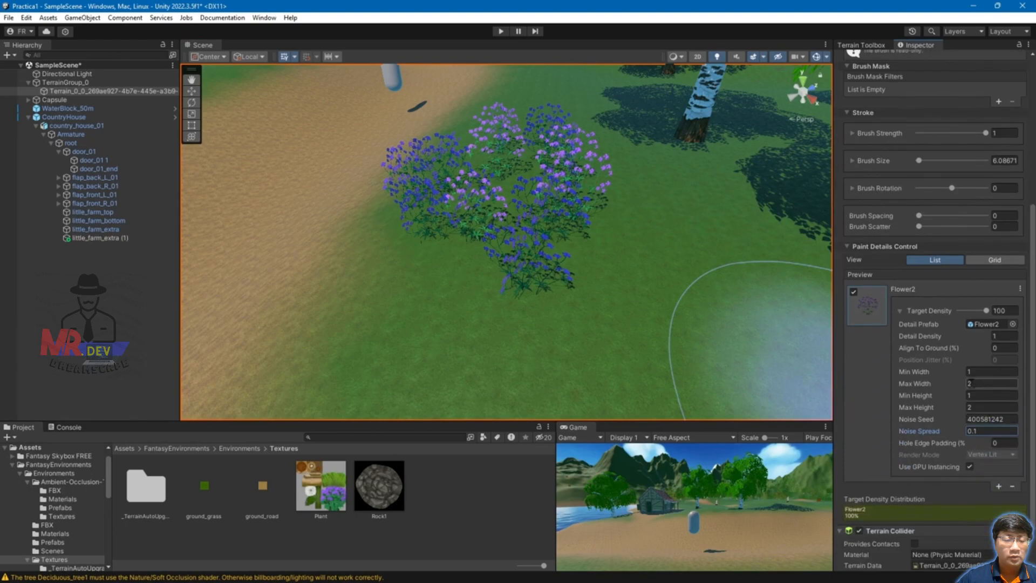
{"action": "left_click_drag", "start_coordinate": [941, 398], "coordinate": [943, 398]}
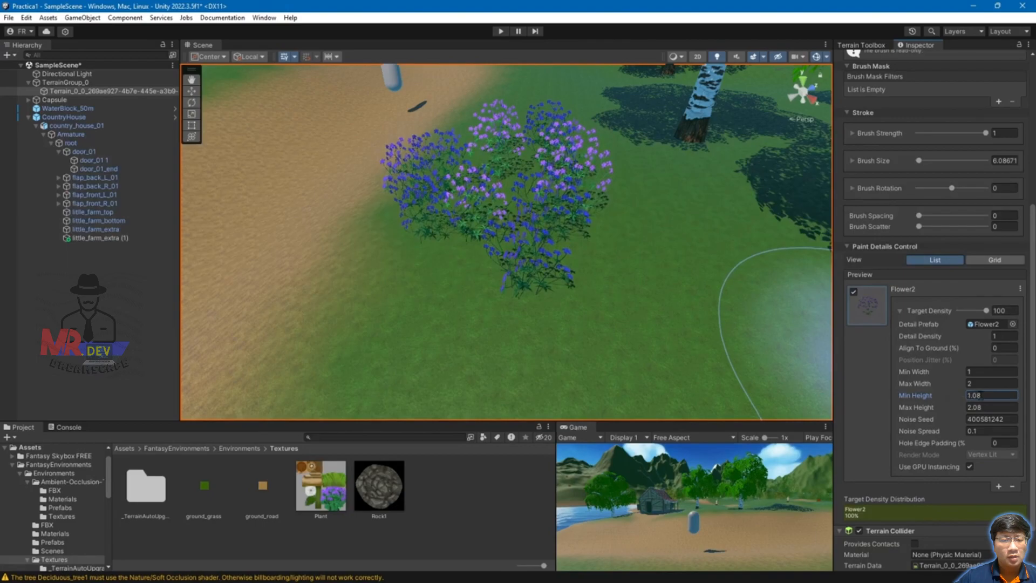
{"action": "type", "text": "1"}
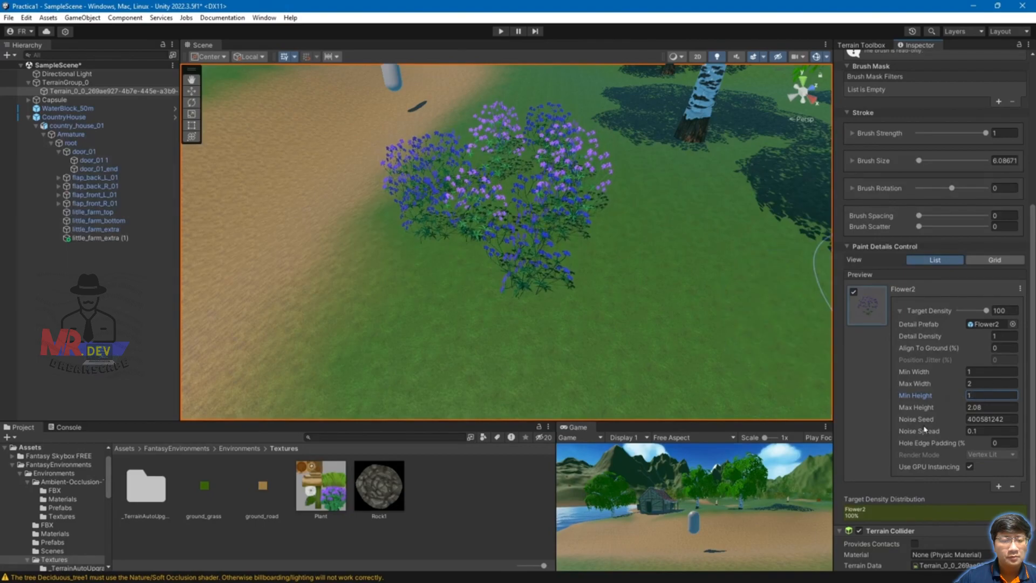
{"action": "mouse_move", "coordinate": [927, 408]}
{"action": "left_mouse_down"}
{"action": "mouse_move", "coordinate": [955, 407]}
{"action": "mouse_move", "coordinate": [940, 407]}
{"action": "left_mouse_up"}
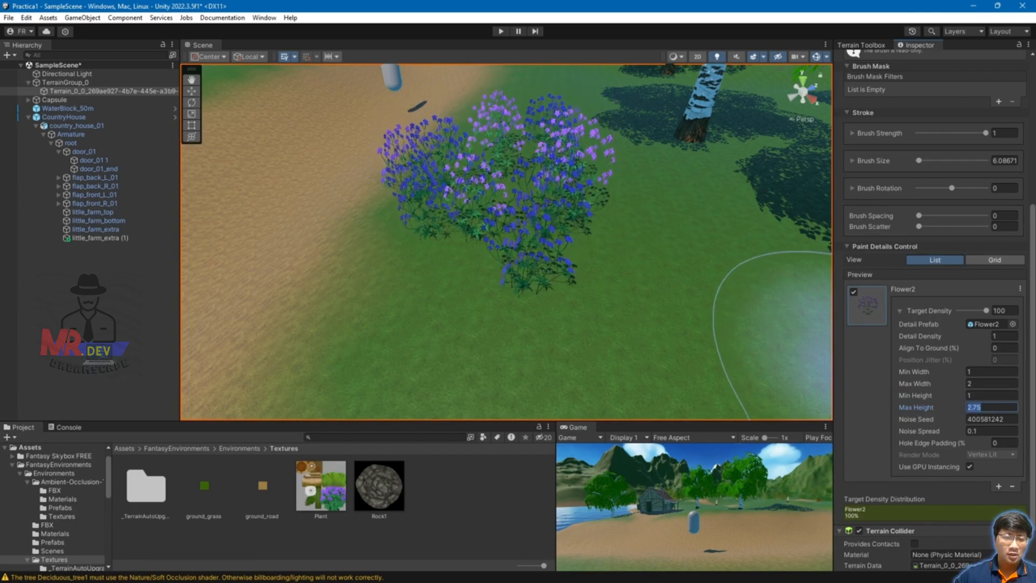
{"action": "type", "text": "2"}
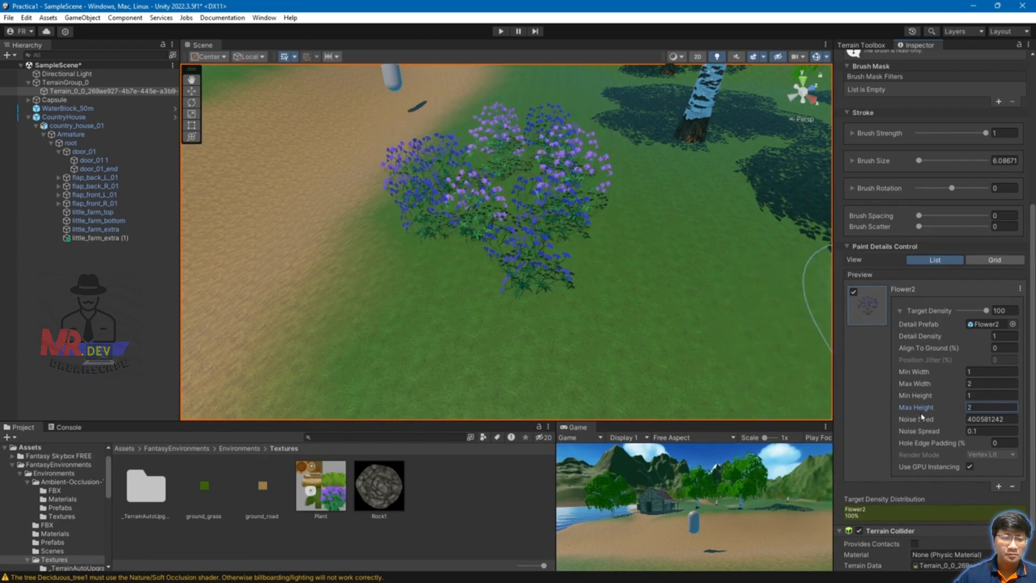
Step: Change the Flower2 Noise Seed and drag Noise Spread down toward zero
{"action": "mouse_move", "coordinate": [929, 424]}
{"action": "left_mouse_down"}
{"action": "mouse_move", "coordinate": [944, 425]}
{"action": "mouse_move", "coordinate": [929, 424]}
{"action": "left_mouse_up"}
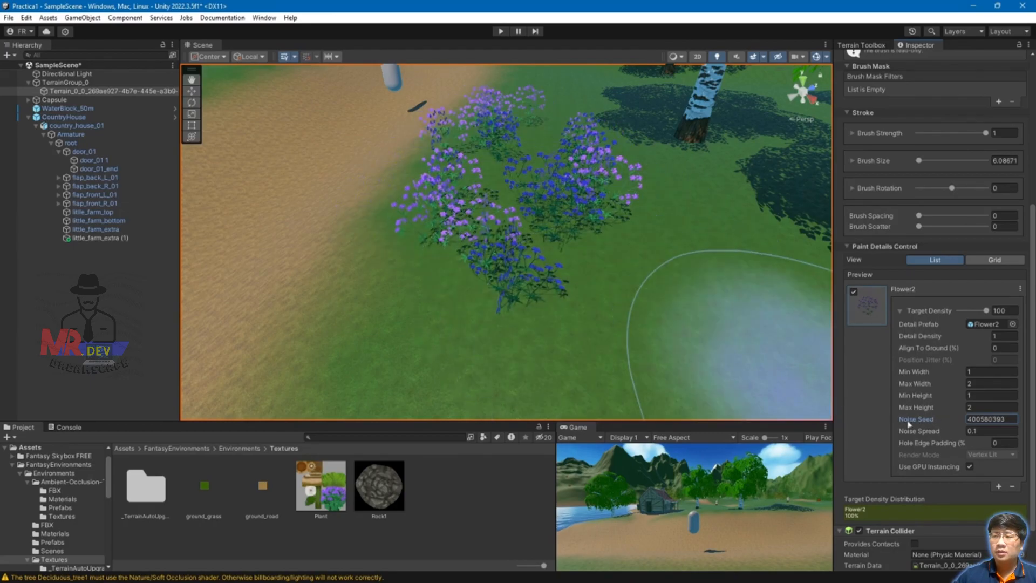
{"action": "left_click_drag", "start_coordinate": [923, 432], "coordinate": [934, 431]}
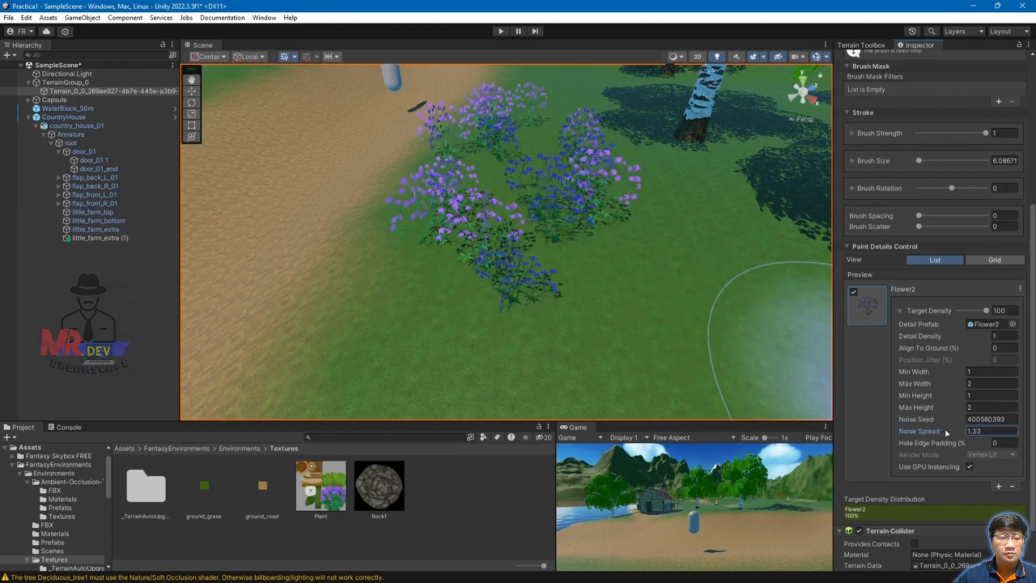
{"action": "left_click_drag", "start_coordinate": [934, 433], "coordinate": [966, 434]}
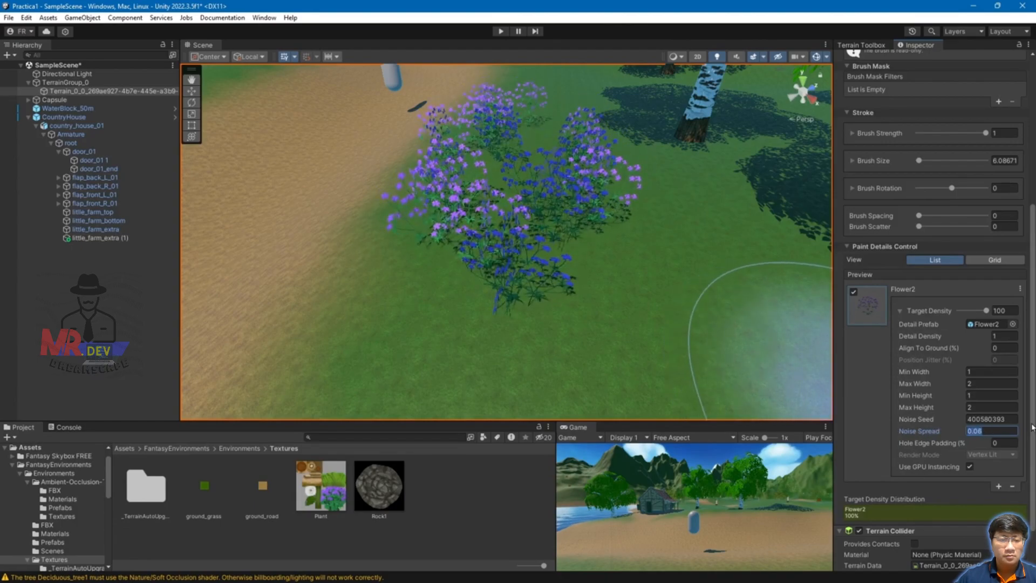
Step: Set Noise Spread to 0 and paint a small Flower2 cluster beside the path near the house
{"action": "type", "text": "0"}
{"action": "scroll", "coordinate": [558, 220], "scroll_direction": "down", "scroll_amount": 5}
{"action": "scroll", "coordinate": [542, 228], "scroll_direction": "up", "scroll_amount": 5}
{"action": "scroll", "coordinate": [529, 230], "scroll_direction": "down", "scroll_amount": 5}
{"action": "scroll", "coordinate": [529, 230], "scroll_direction": "up", "scroll_amount": 5}
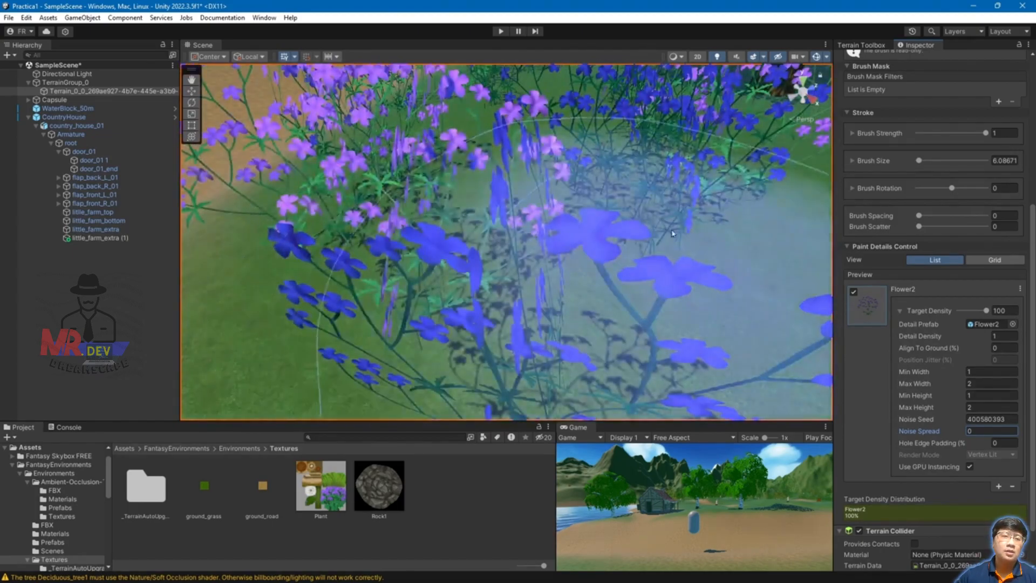
{"action": "scroll", "coordinate": [333, 175], "scroll_direction": "down", "scroll_amount": 10}
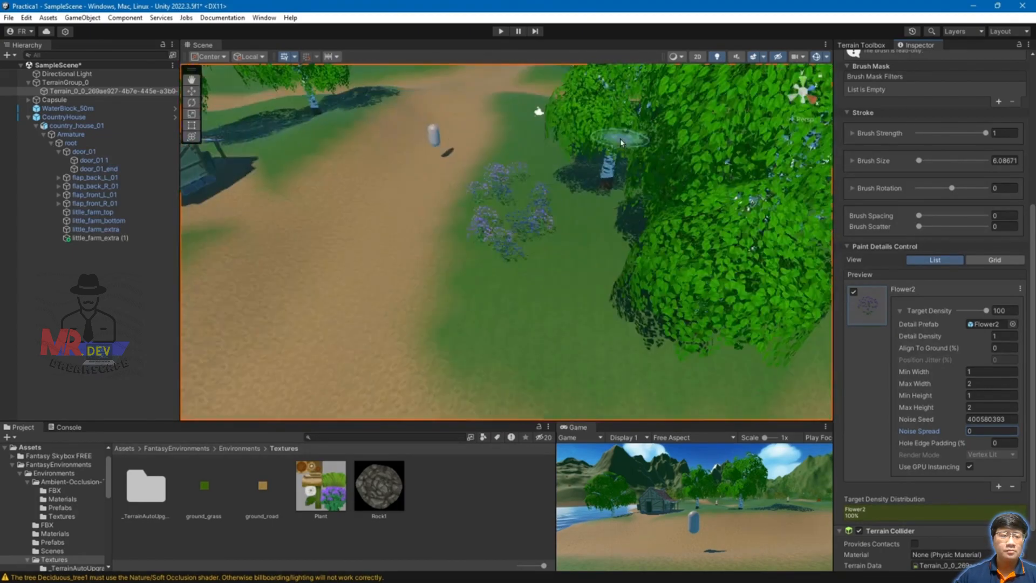
{"action": "scroll", "coordinate": [378, 265], "scroll_direction": "up", "scroll_amount": 10}
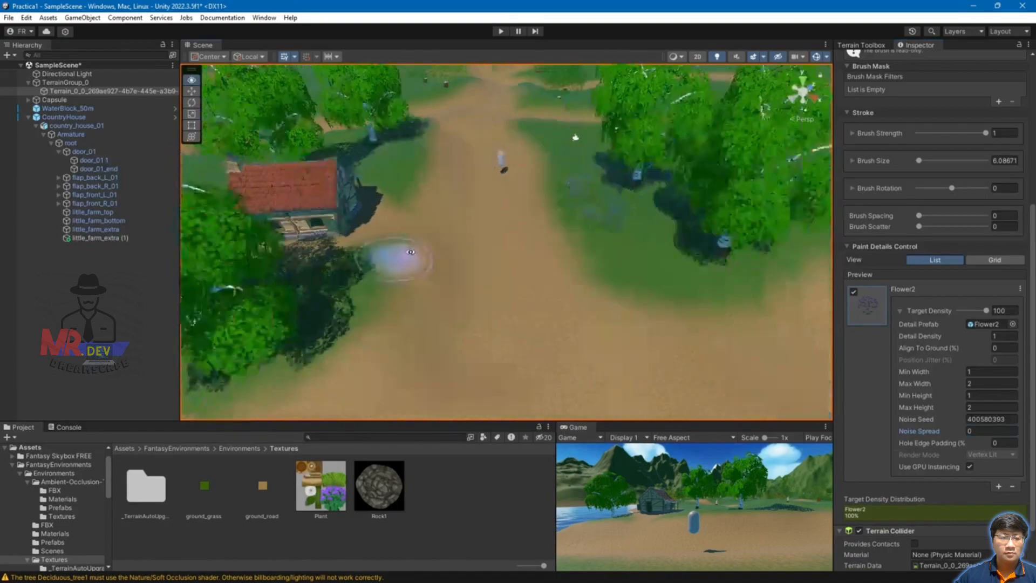
{"action": "scroll", "coordinate": [439, 231], "scroll_direction": "down", "scroll_amount": 10}
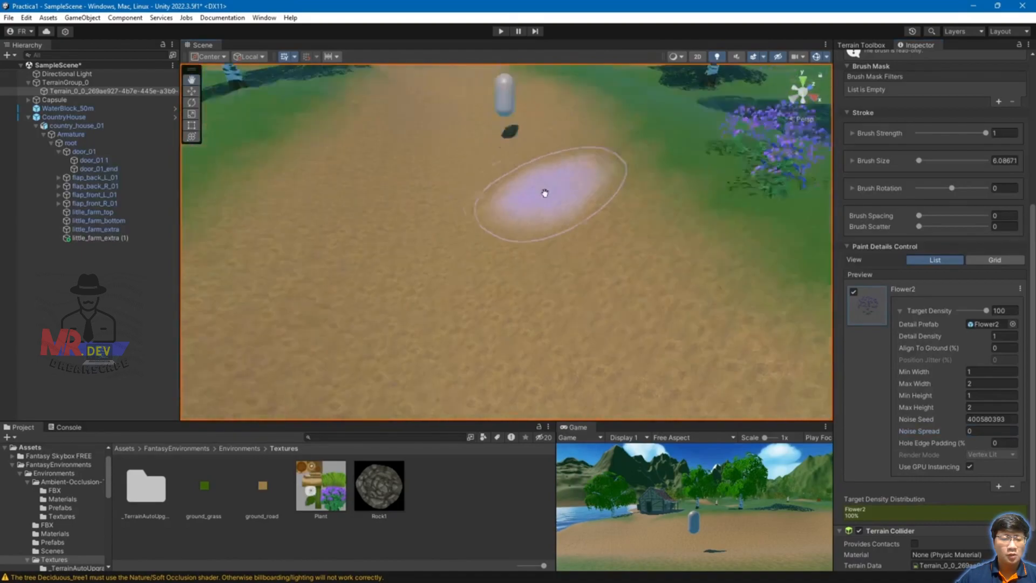
{"action": "left_click", "coordinate": [382, 231]}
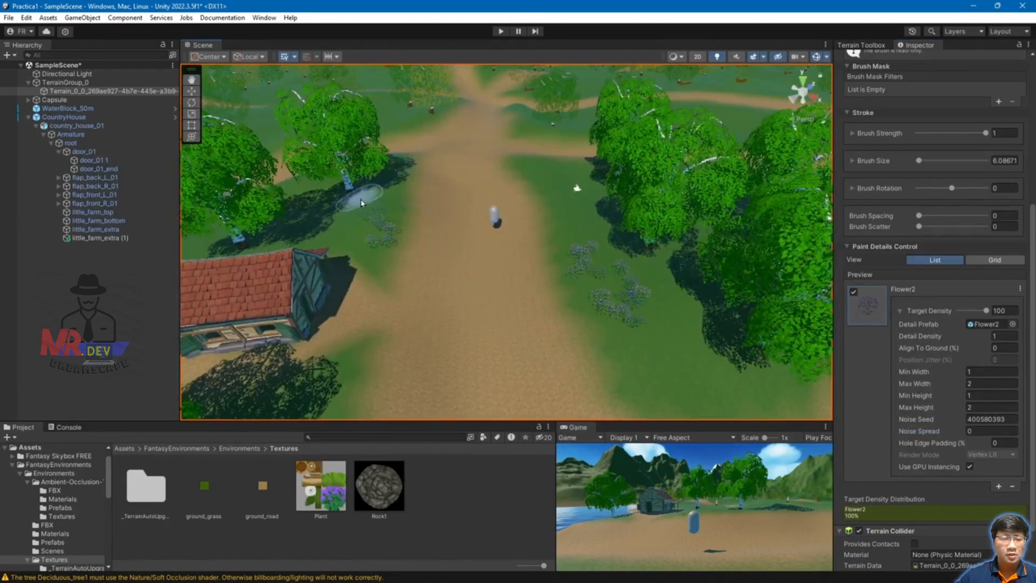
Step: Orbit and tilt the Scene view to look down over the terrain
{"action": "scroll", "coordinate": [367, 230], "scroll_direction": "down", "scroll_amount": 5}
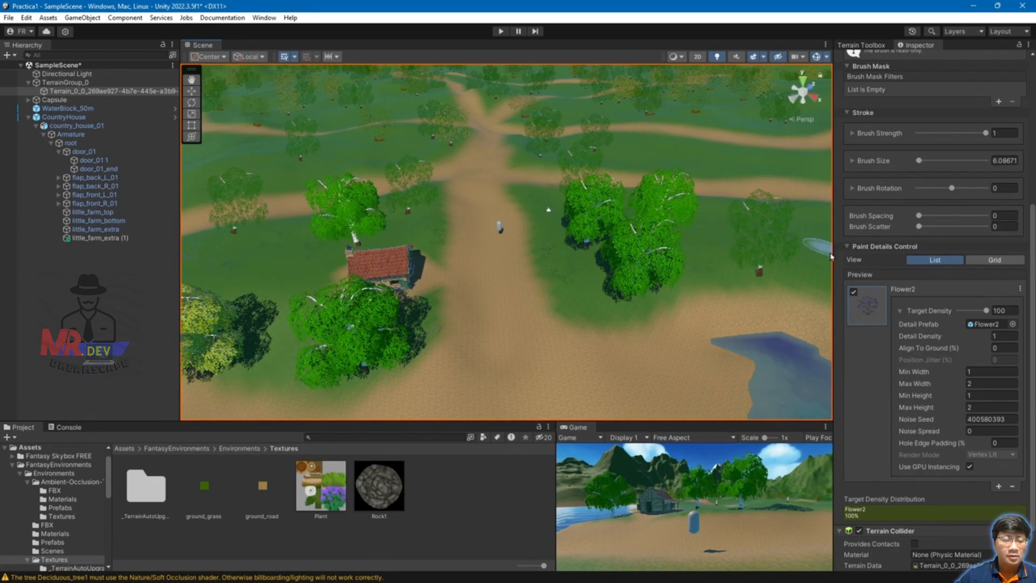
{"action": "left_click_drag", "start_coordinate": [778, 274], "coordinate": [726, 234], "text": "alt"}
{"action": "scroll", "coordinate": [547, 237], "scroll_direction": "up", "scroll_amount": 8}
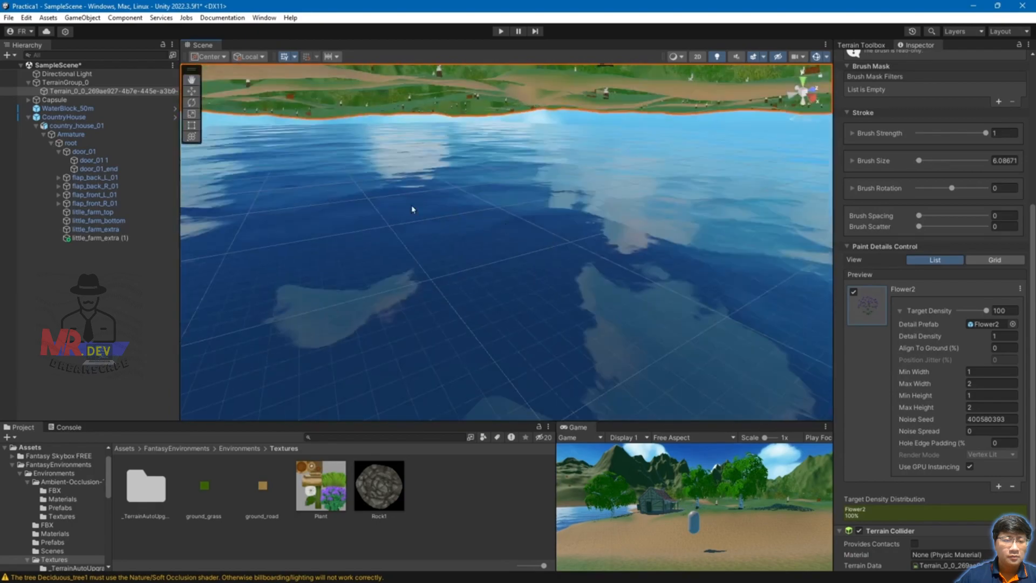
{"action": "scroll", "coordinate": [415, 209], "scroll_direction": "down", "scroll_amount": 3}
{"action": "scroll", "coordinate": [507, 261], "scroll_direction": "up", "scroll_amount": 2}
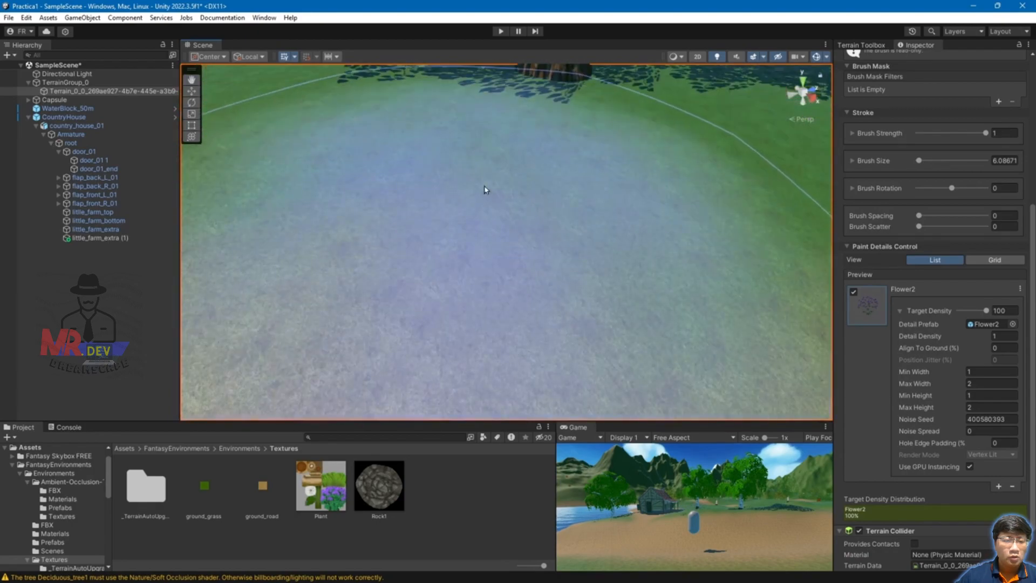
{"action": "scroll", "coordinate": [484, 190], "scroll_direction": "down", "scroll_amount": 7}
{"action": "mouse_move", "coordinate": [514, 192]}
{"action": "left_mouse_down", "text": "alt"}
{"action": "mouse_move", "coordinate": [555, 224]}
{"action": "mouse_move", "coordinate": [462, 210]}
{"action": "left_mouse_up", "text": "alt"}
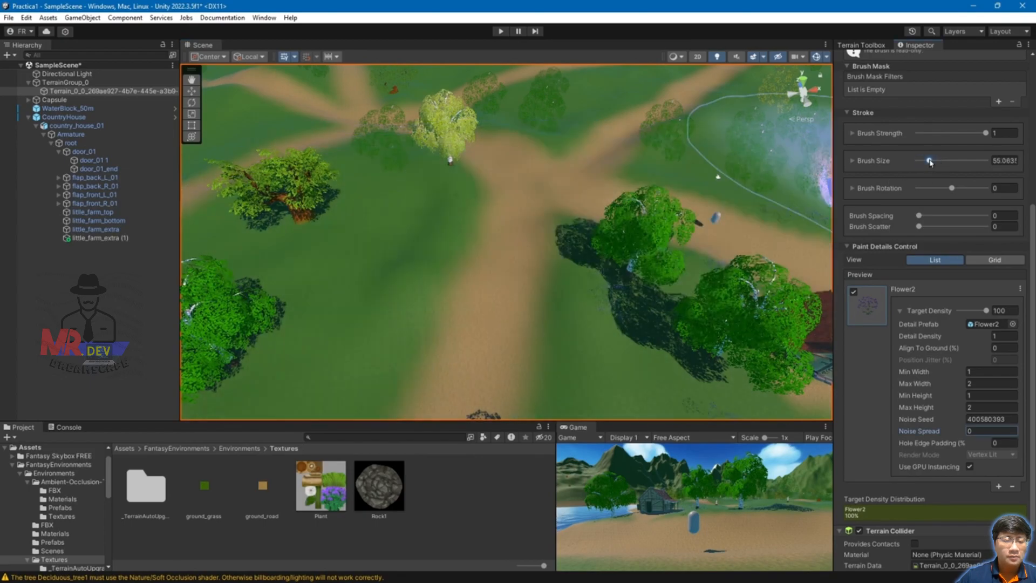
Step: Reduce the brush size to about 39.96 and paint Flower2 patches around the trees
{"action": "left_click_drag", "start_coordinate": [930, 162], "coordinate": [929, 162]}
{"action": "left_click", "coordinate": [286, 232]}
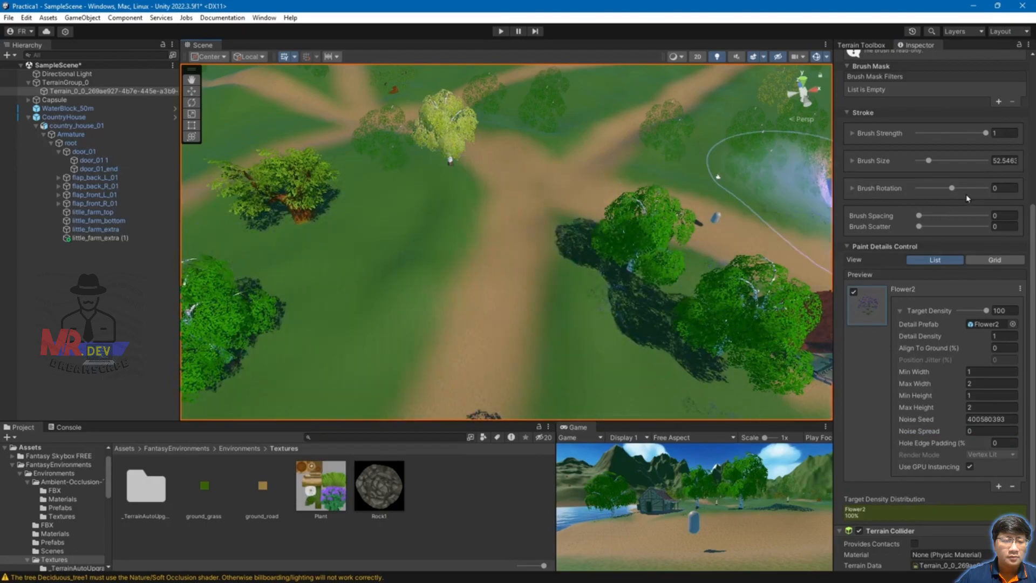
{"action": "left_click_drag", "start_coordinate": [931, 161], "coordinate": [927, 162]}
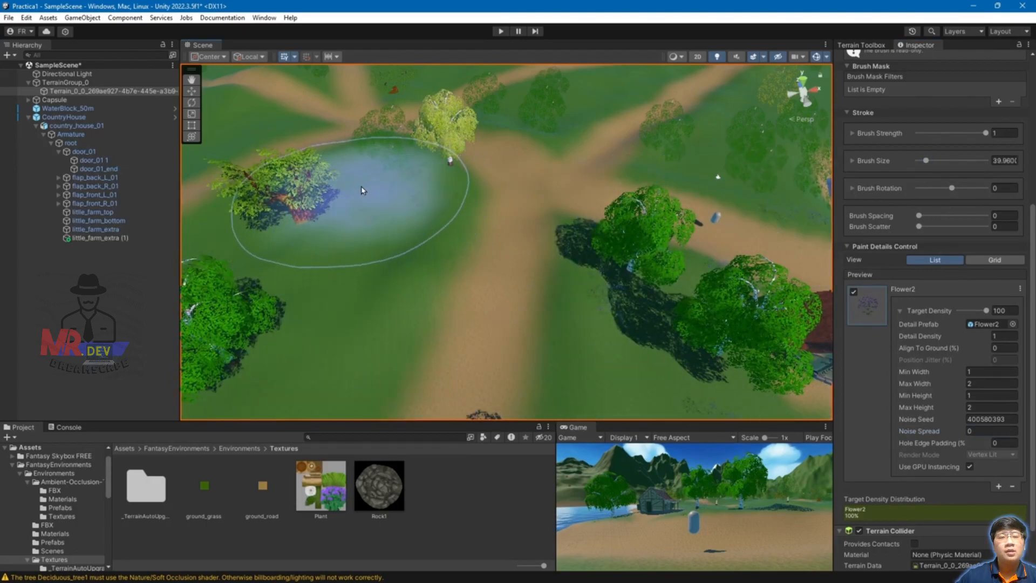
{"action": "scroll", "coordinate": [302, 292], "scroll_direction": "down", "scroll_amount": 3}
{"action": "left_click", "coordinate": [295, 299]}
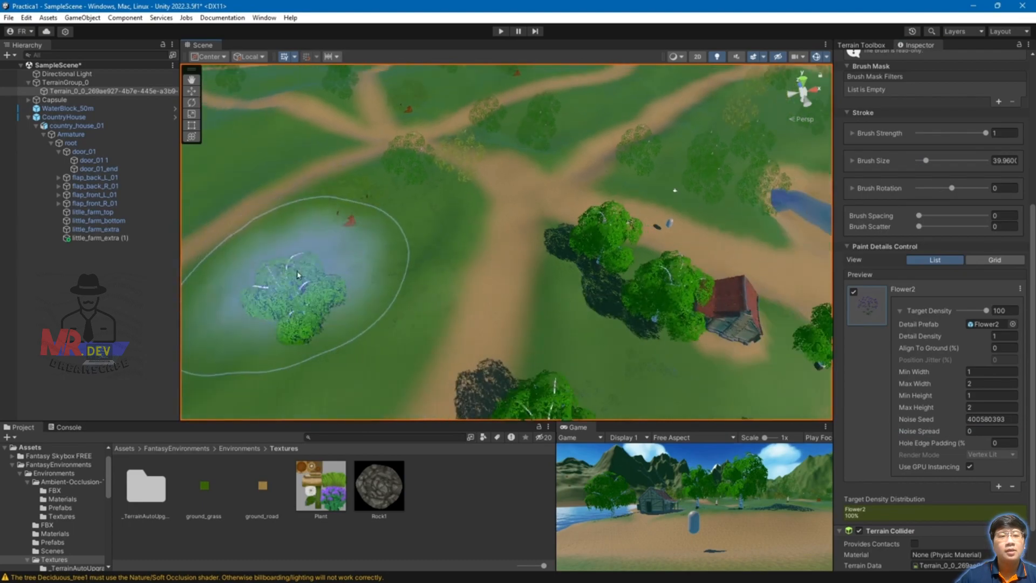
{"action": "right_click_drag", "start_coordinate": [348, 313], "coordinate": [778, 243]}
{"action": "scroll", "coordinate": [918, 204], "scroll_direction": "up", "scroll_amount": 5}
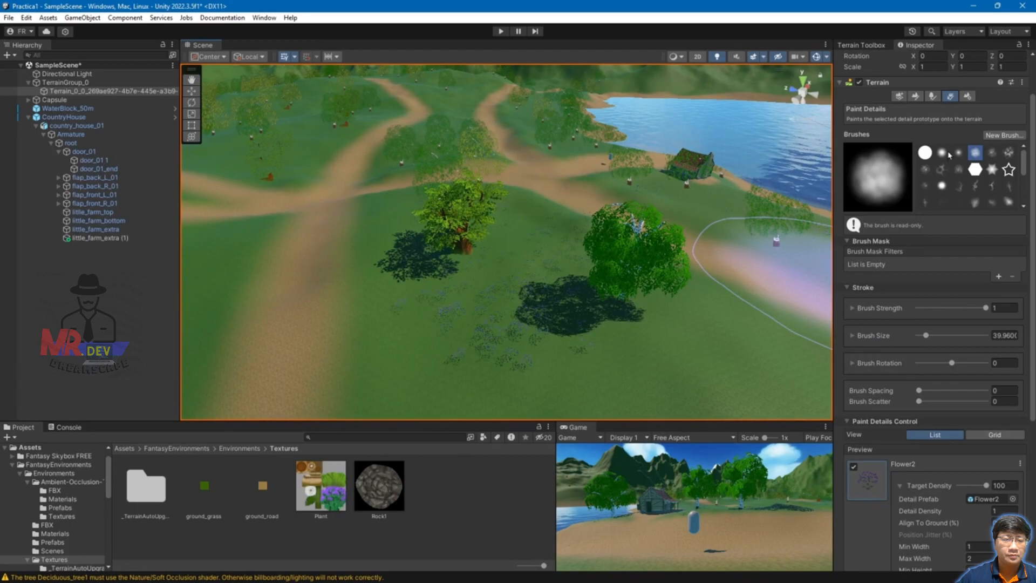
Step: Switch the detail brush from the solid round shape to the soft round shape
{"action": "left_click", "coordinate": [925, 152]}
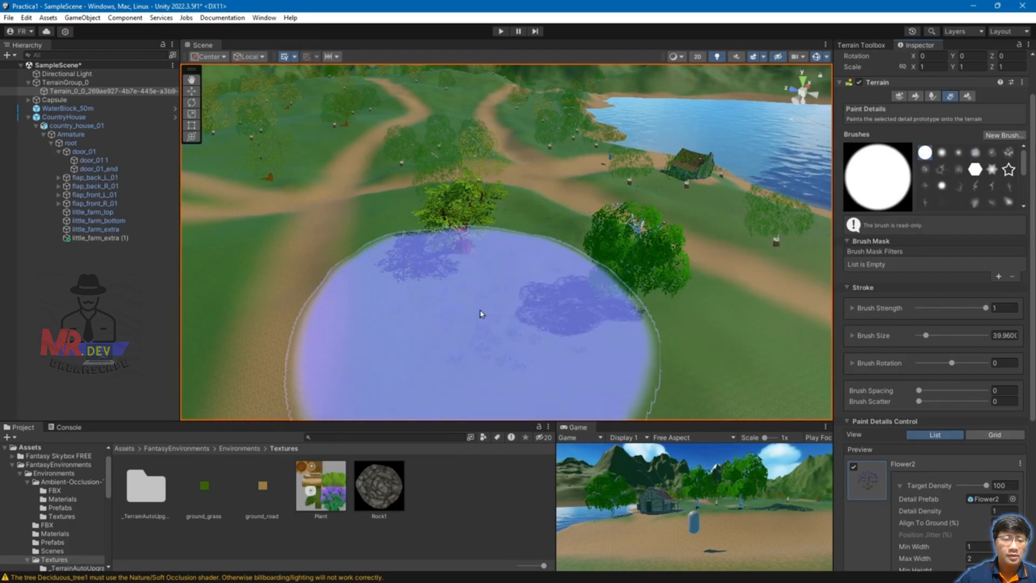
{"action": "scroll", "coordinate": [539, 313], "scroll_direction": "down", "scroll_amount": 3}
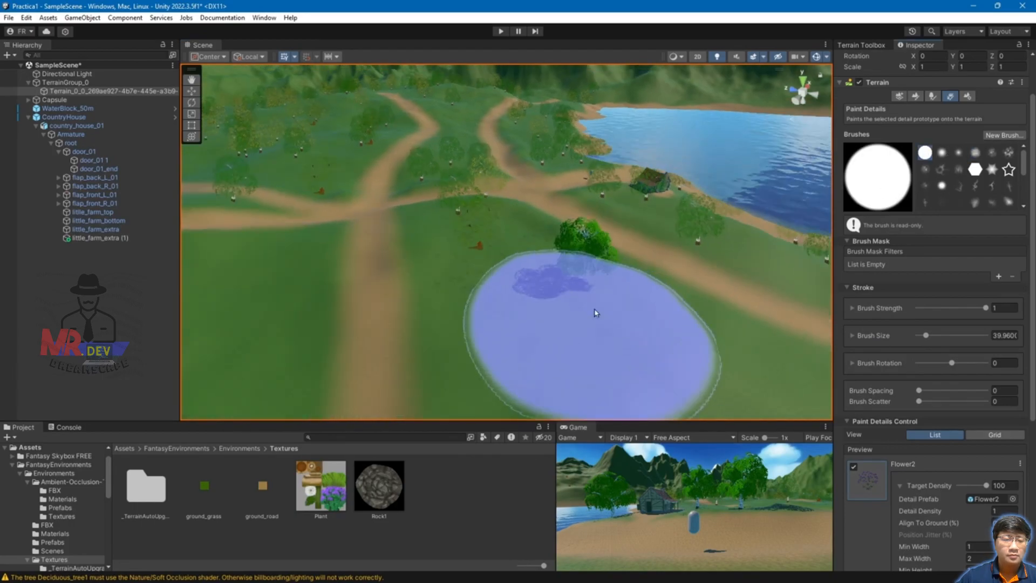
{"action": "left_click", "coordinate": [959, 153]}
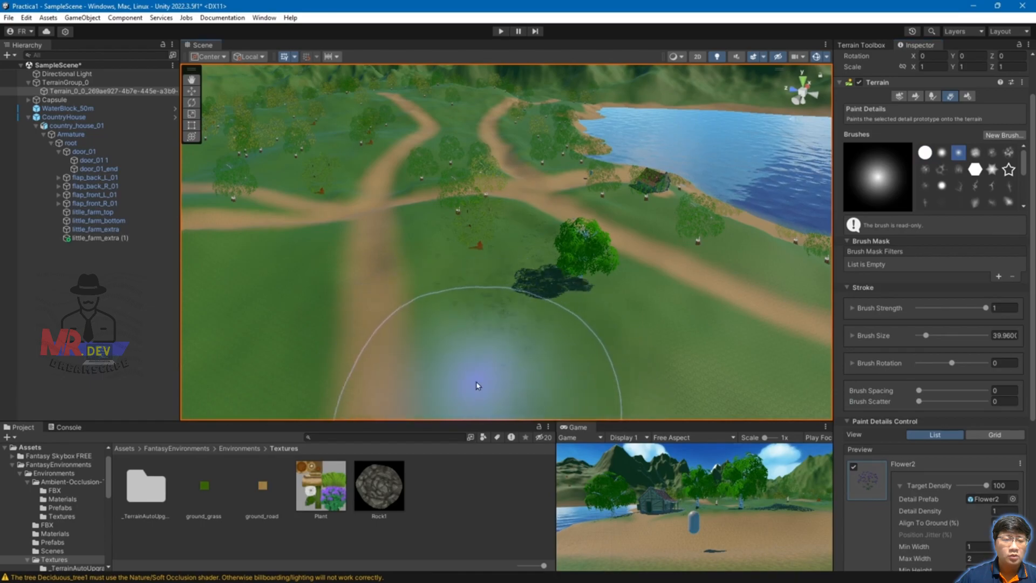
{"action": "scroll", "coordinate": [637, 375], "scroll_direction": "down", "scroll_amount": 2}
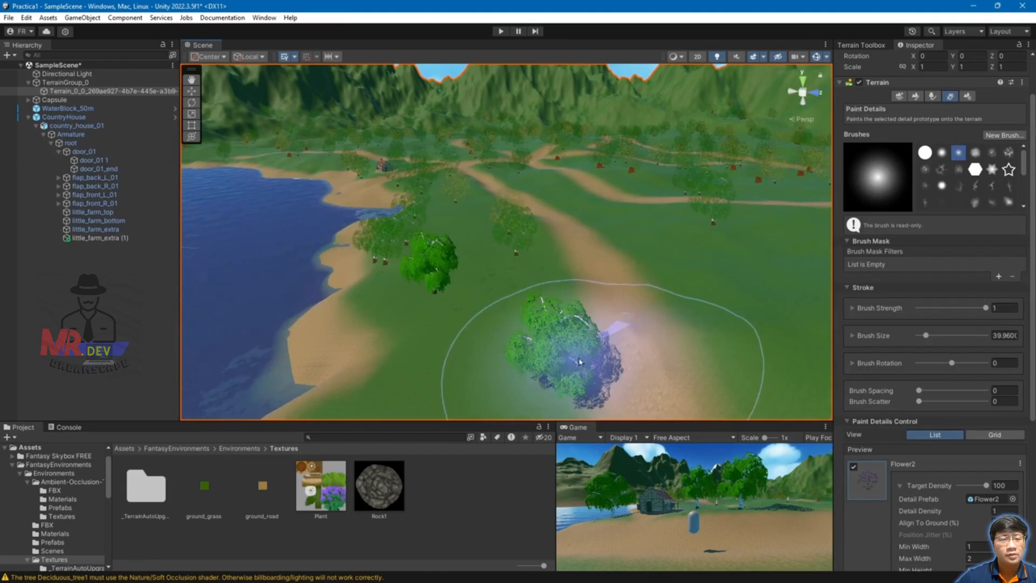
Step: Orbit and pan the Scene view across the terrain toward the lake and house
{"action": "left_click_drag", "start_coordinate": [637, 227], "coordinate": [611, 324], "text": "alt"}
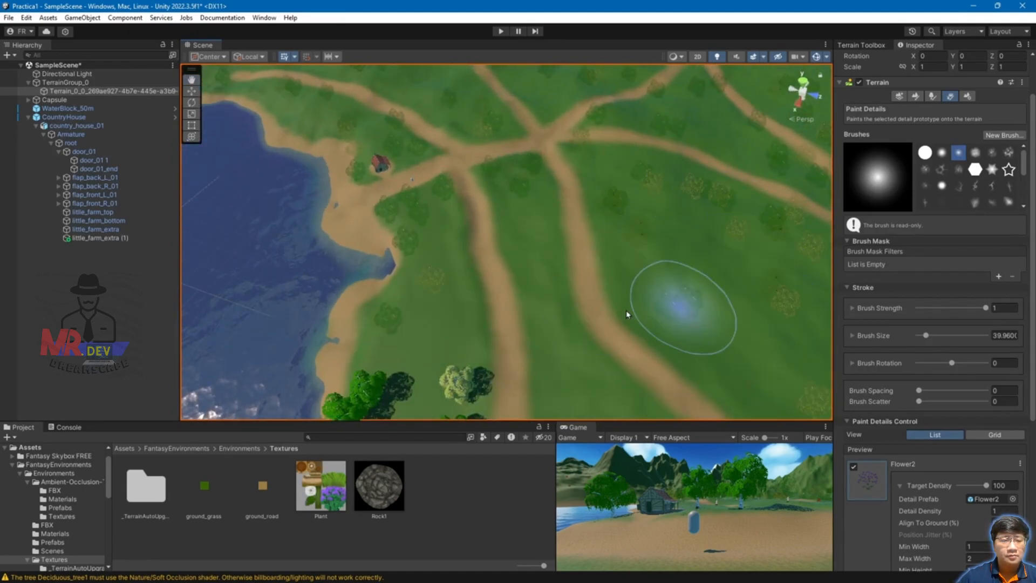
{"action": "middle_click_drag", "start_coordinate": [595, 322], "coordinate": [591, 277]}
{"action": "scroll", "coordinate": [594, 178], "scroll_direction": "up", "scroll_amount": 10}
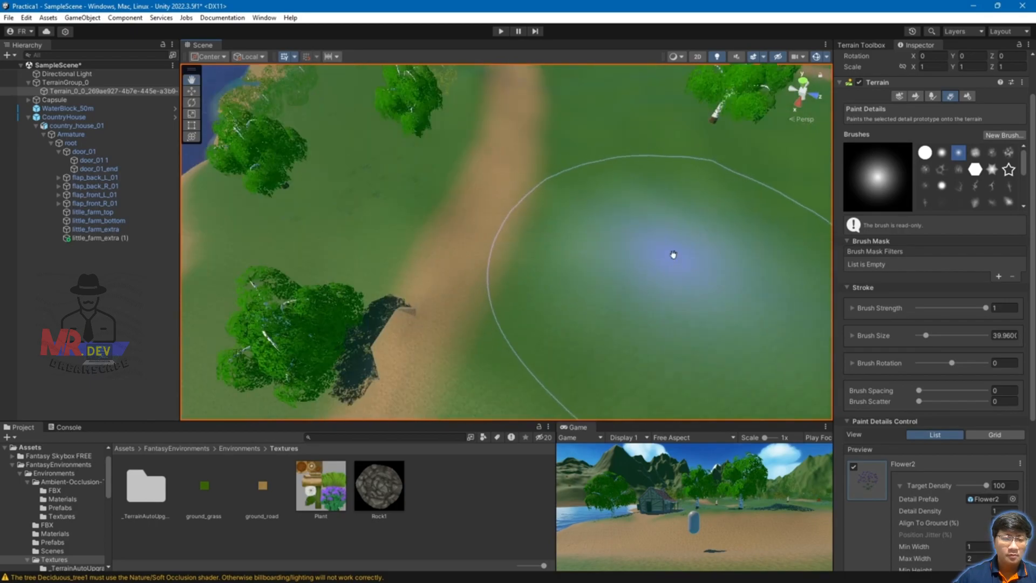
{"action": "scroll", "coordinate": [665, 245], "scroll_direction": "down", "scroll_amount": 10}
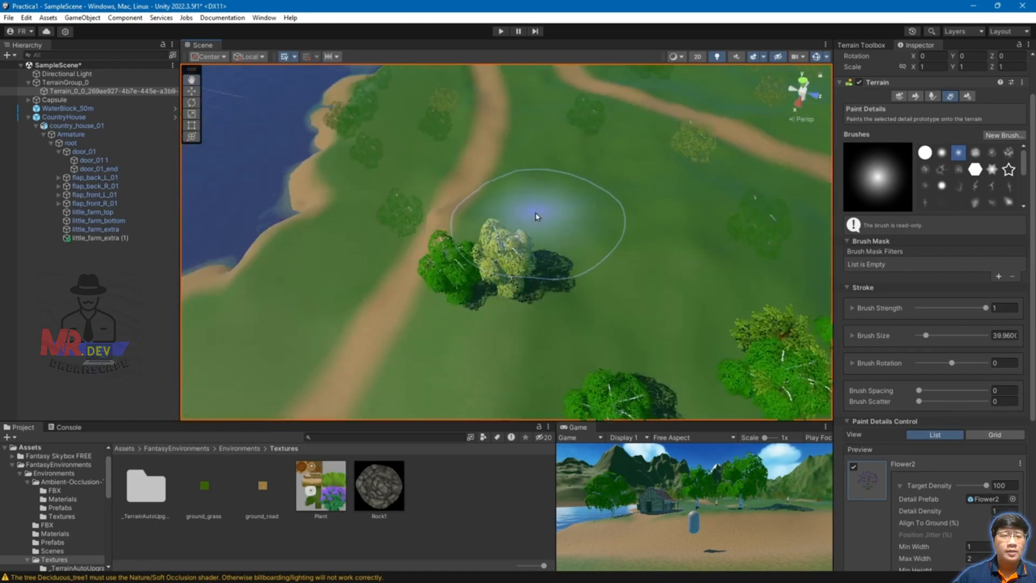
{"action": "middle_click_drag", "start_coordinate": [779, 239], "coordinate": [572, 307]}
{"action": "mouse_move", "coordinate": [646, 294]}
{"action": "middle_mouse_down"}
{"action": "mouse_move", "coordinate": [684, 261]}
{"action": "mouse_move", "coordinate": [633, 328]}
{"action": "middle_mouse_up"}
{"action": "mouse_move", "coordinate": [674, 351]}
{"action": "right_mouse_down"}
{"action": "mouse_move", "coordinate": [668, 310]}
{"action": "mouse_move", "coordinate": [659, 343]}
{"action": "right_mouse_up"}
{"action": "scroll", "coordinate": [770, 195], "scroll_direction": "down", "scroll_amount": 5}
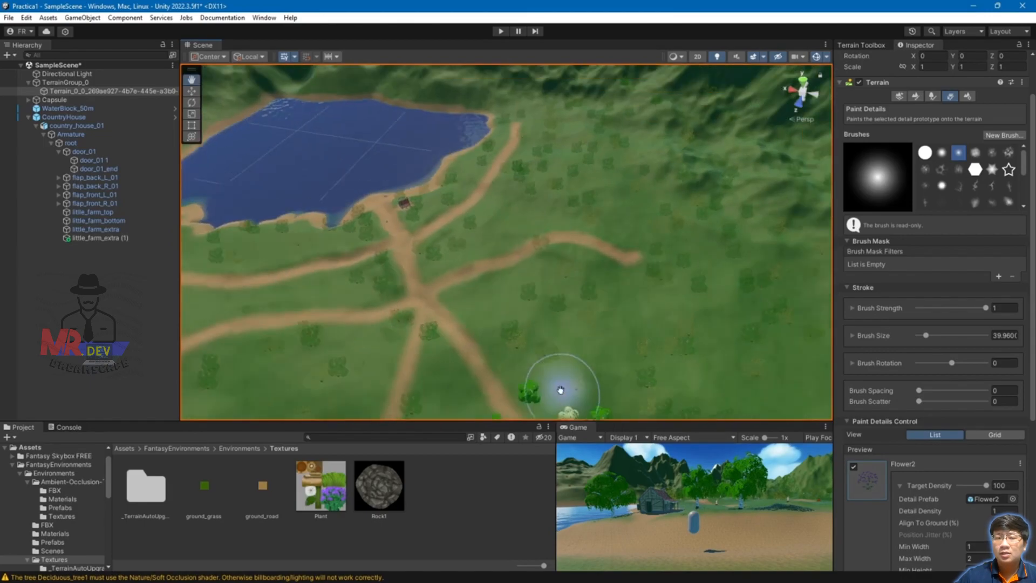
{"action": "scroll", "coordinate": [502, 235], "scroll_direction": "up", "scroll_amount": 2}
{"action": "middle_click_drag", "start_coordinate": [435, 256], "coordinate": [586, 255]}
{"action": "scroll", "coordinate": [547, 213], "scroll_direction": "up", "scroll_amount": 6}
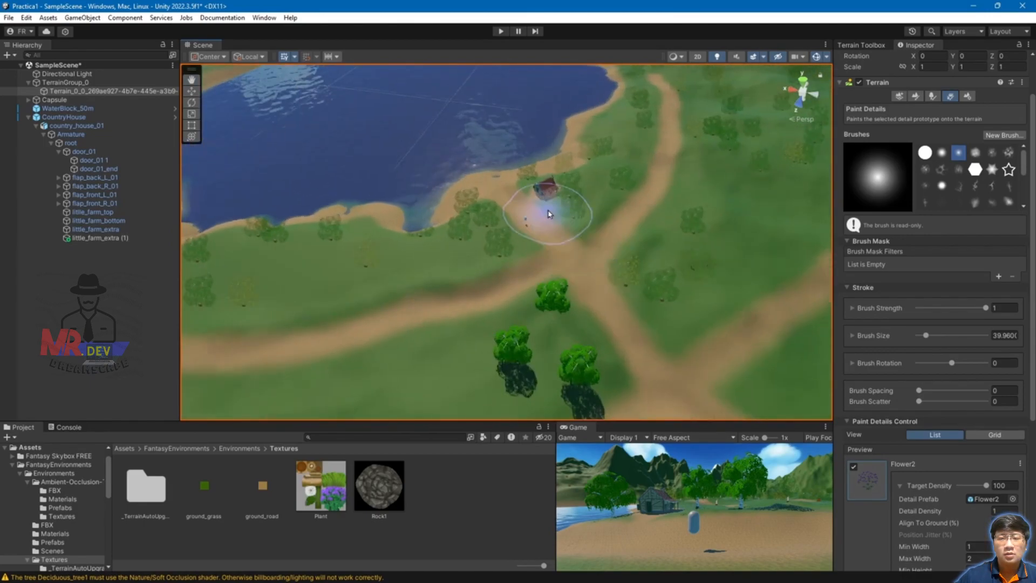
{"action": "scroll", "coordinate": [548, 222], "scroll_direction": "up", "scroll_amount": 2}
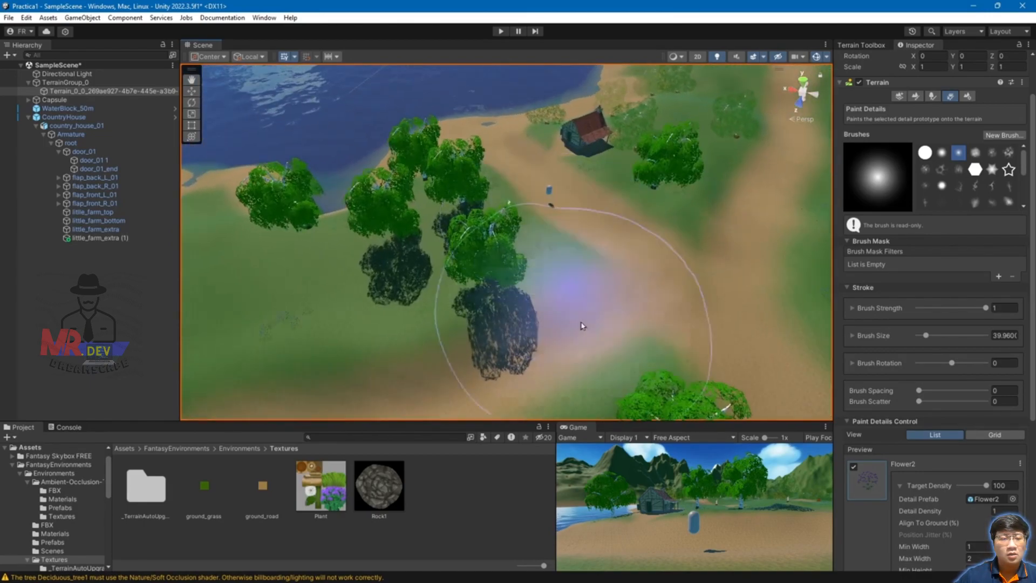
Step: Select the Capsule and orbit to show it beside the lake and house
{"action": "left_click", "coordinate": [56, 100]}
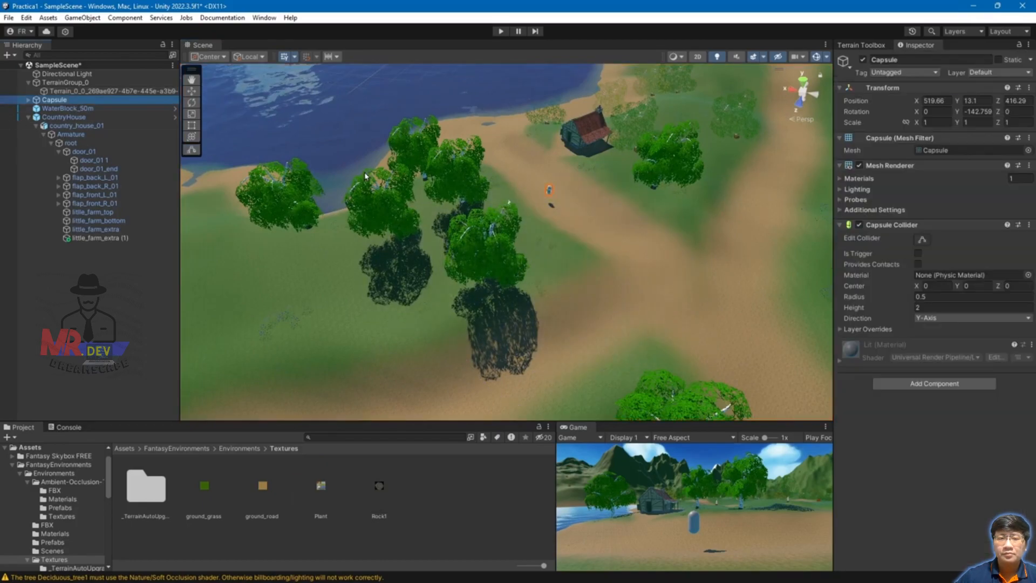
{"action": "scroll", "coordinate": [504, 247], "scroll_direction": "up", "scroll_amount": 3}
{"action": "left_click_drag", "start_coordinate": [374, 258], "coordinate": [621, 218], "text": "alt"}
{"action": "scroll", "coordinate": [401, 205], "scroll_direction": "down", "scroll_amount": 2}
{"action": "middle_click_drag", "start_coordinate": [400, 206], "coordinate": [611, 217]}
{"action": "left_click_drag", "start_coordinate": [589, 237], "coordinate": [678, 295], "text": "alt"}
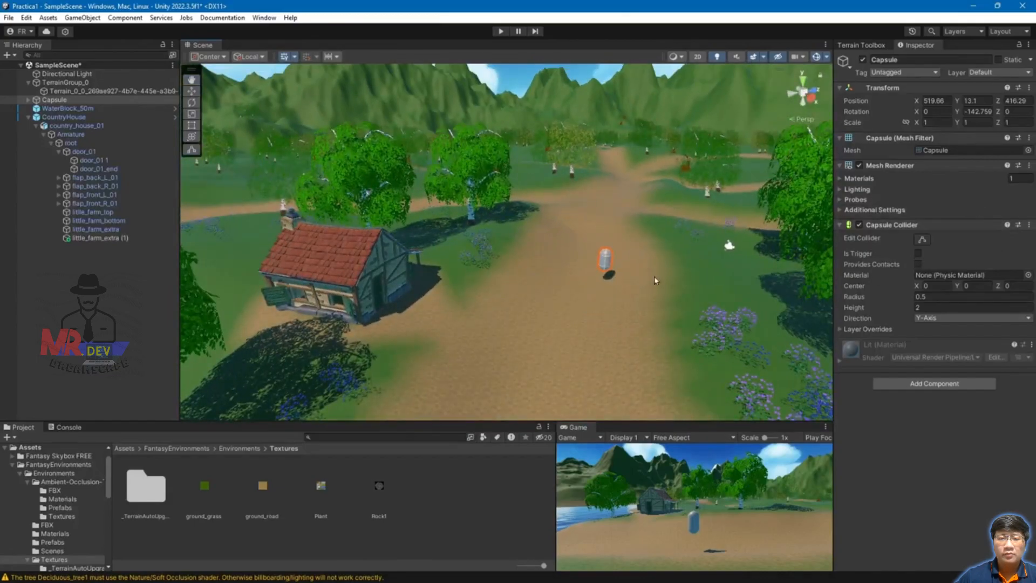
Step: Reselect the Terrain and scroll the Inspector down to its detail list
{"action": "left_click", "coordinate": [632, 308]}
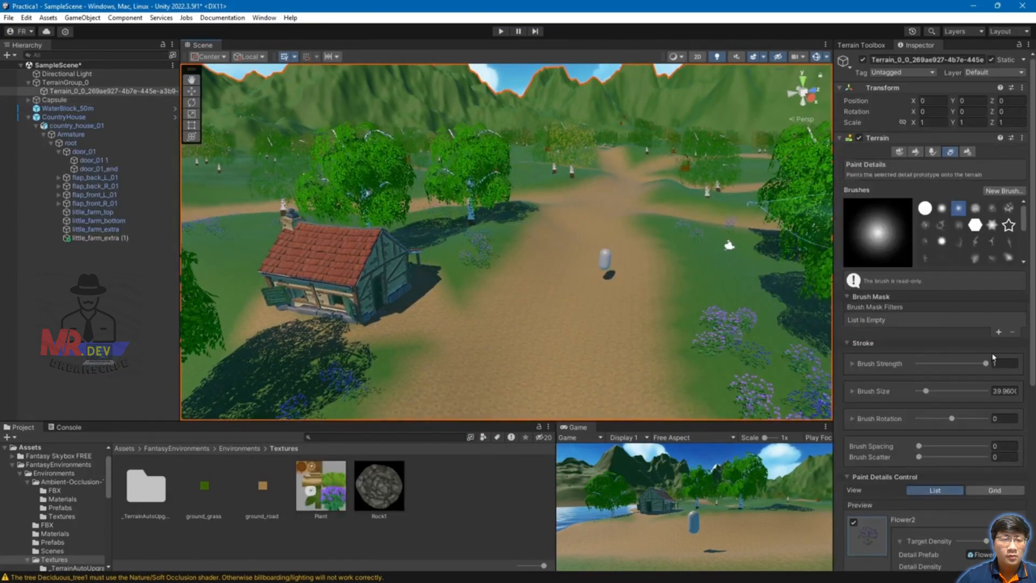
{"action": "scroll", "coordinate": [994, 339], "scroll_direction": "down", "scroll_amount": 5}
{"action": "scroll", "coordinate": [952, 367], "scroll_direction": "down", "scroll_amount": 2}
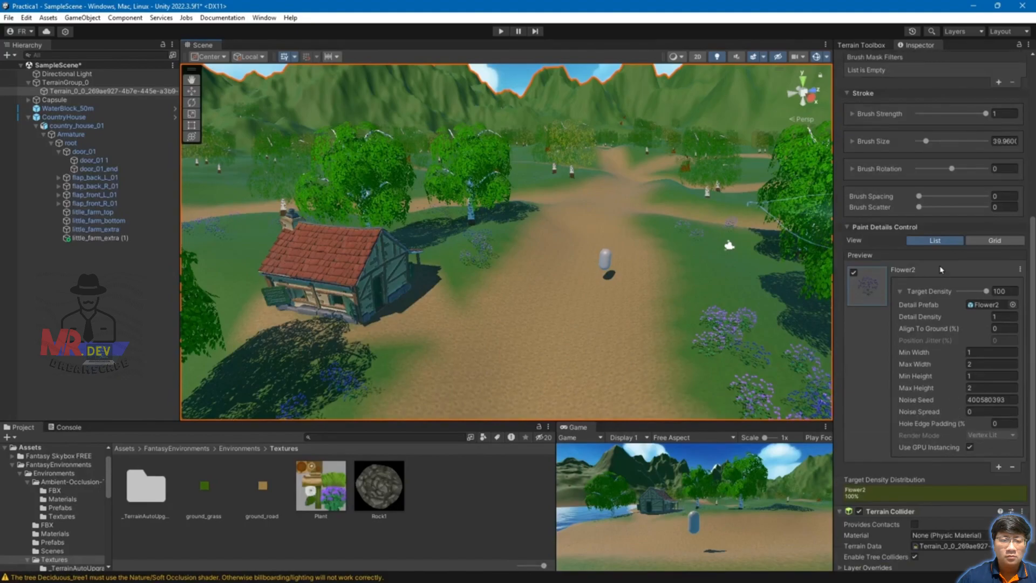
Step: Add the Flower1 prefab as a Detail Mesh alongside Flower2 in Paint Details
{"action": "left_click", "coordinate": [999, 467]}
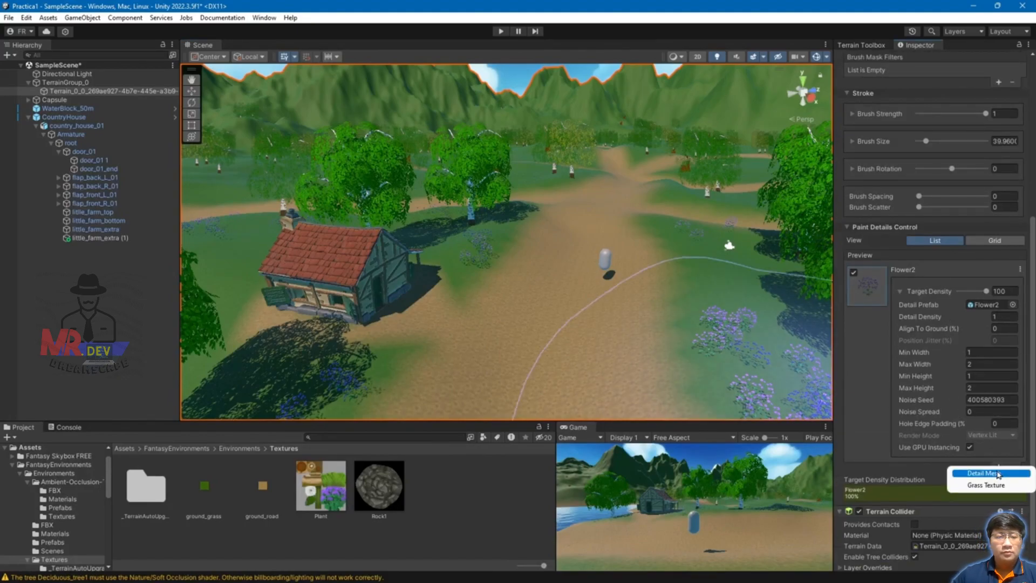
{"action": "left_click", "coordinate": [983, 474]}
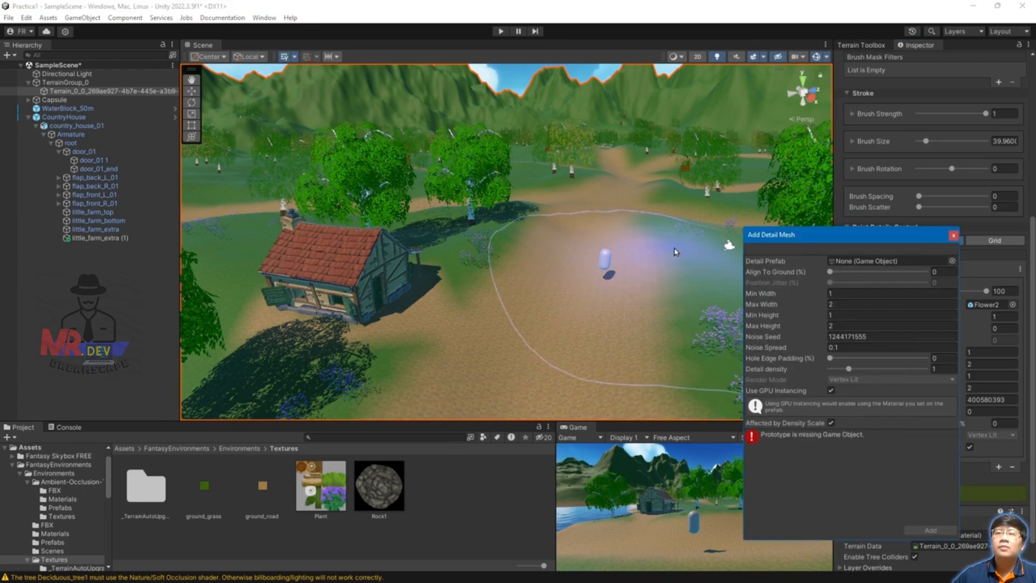
{"action": "left_click", "coordinate": [953, 261]}
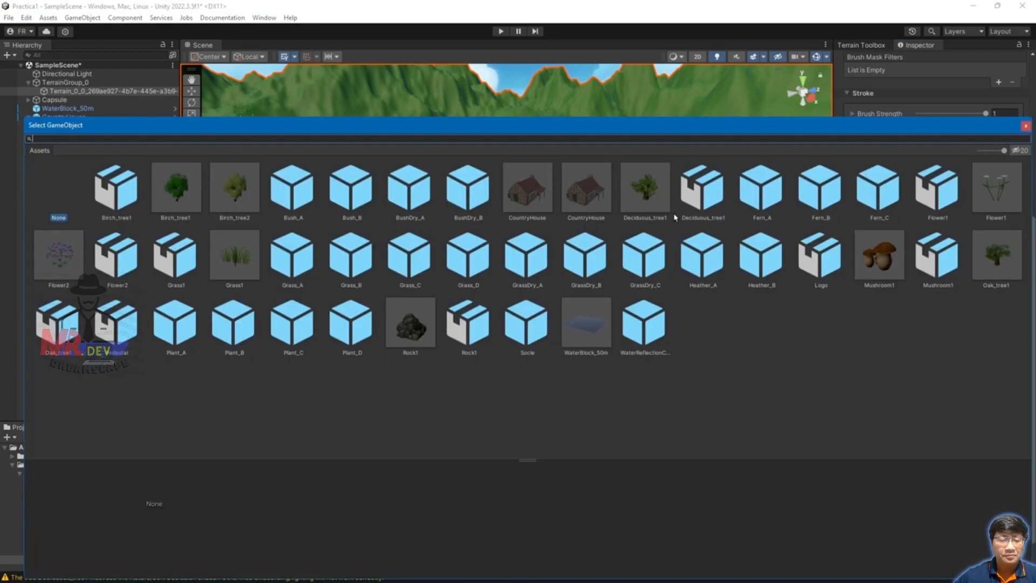
{"action": "double_click", "coordinate": [935, 205]}
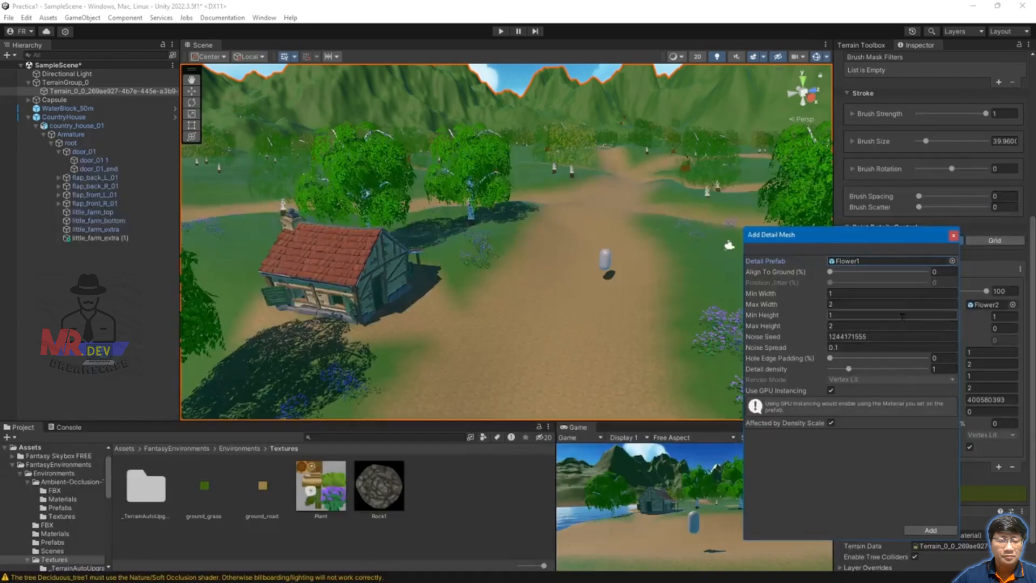
{"action": "left_click", "coordinate": [932, 530]}
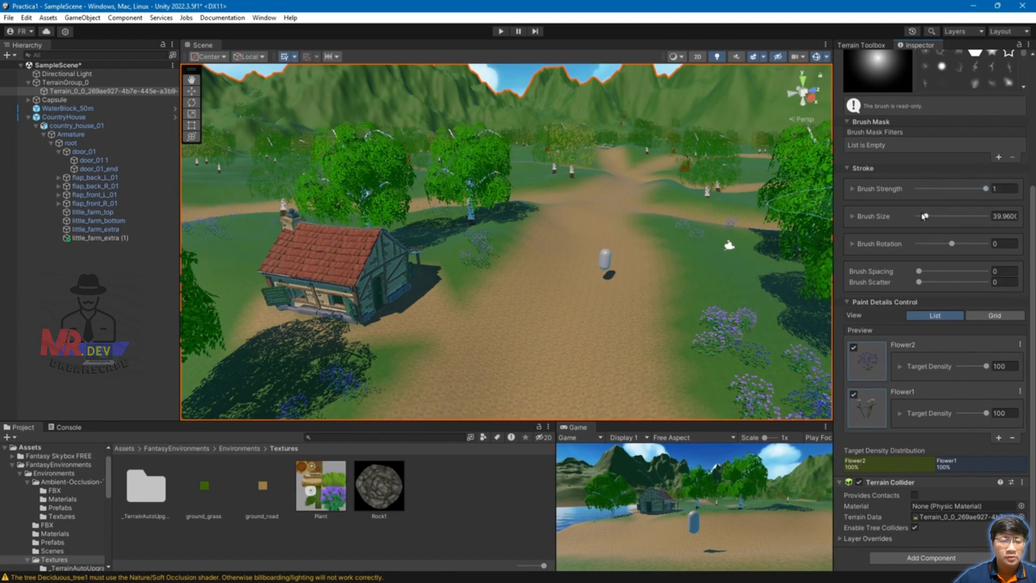
Step: Shrink the detail brush to about 12 and paint white flowers right of the path
{"action": "left_click_drag", "start_coordinate": [922, 221], "coordinate": [920, 221]}
{"action": "left_click", "coordinate": [742, 283]}
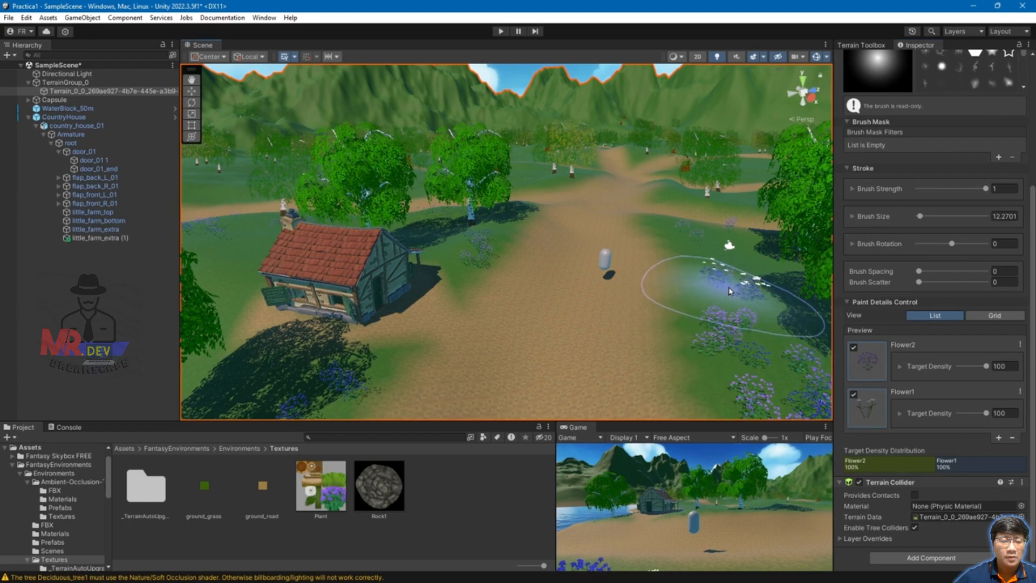
{"action": "scroll", "coordinate": [757, 324], "scroll_direction": "down", "scroll_amount": 1}
{"action": "scroll", "coordinate": [756, 323], "scroll_direction": "up", "scroll_amount": 5}
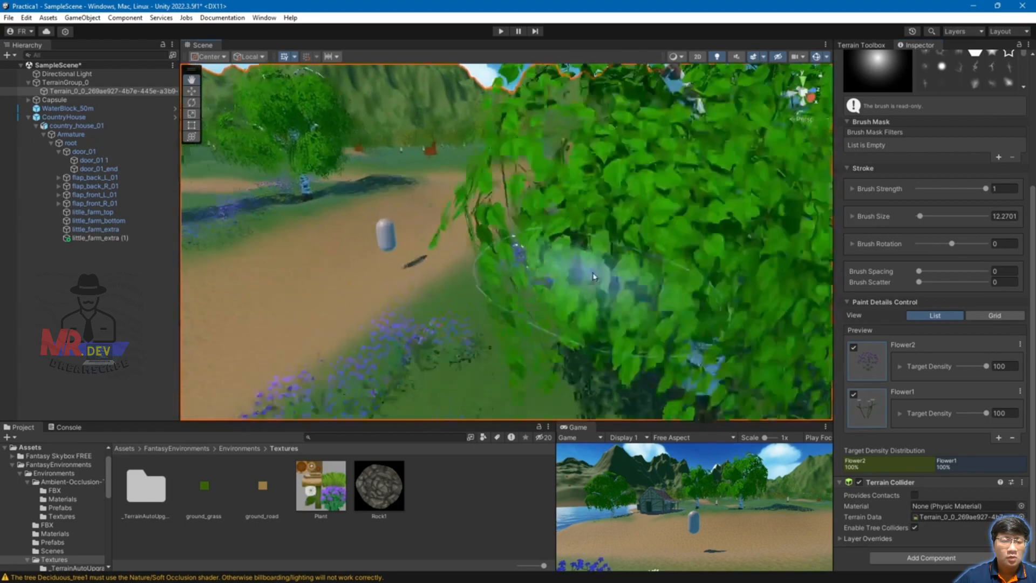
{"action": "scroll", "coordinate": [593, 276], "scroll_direction": "up", "scroll_amount": 6}
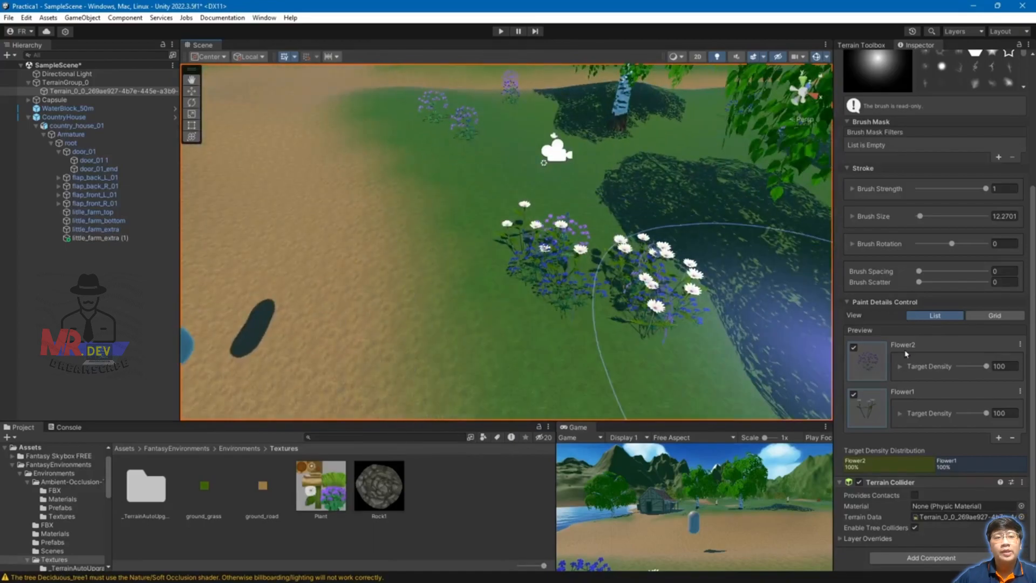
Step: Exclude Flower2, erase the mixed flower clumps, and repaint a single white Flower1 clump
{"action": "left_click", "coordinate": [854, 349]}
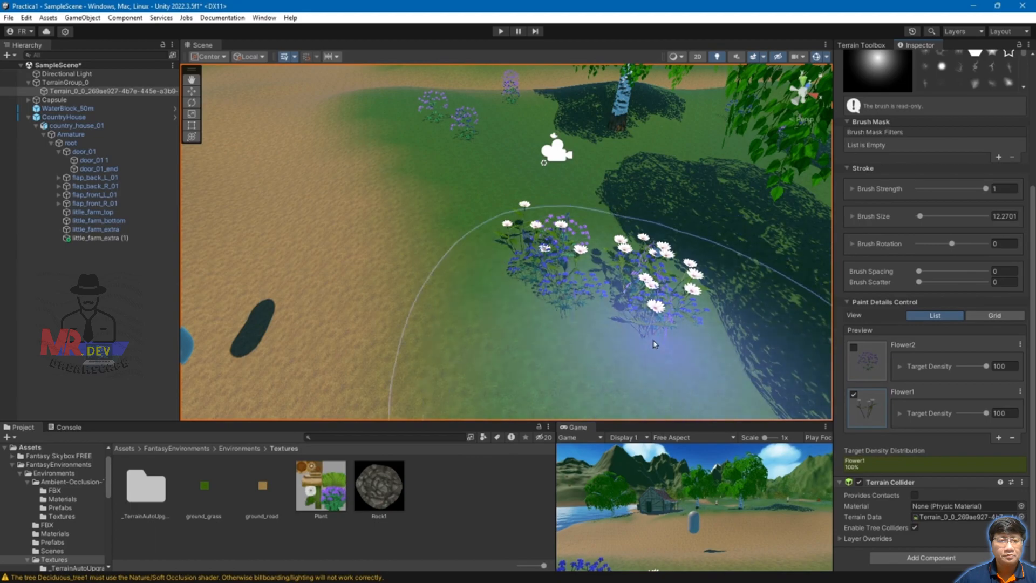
{"action": "left_click", "coordinate": [627, 322], "text": "shift"}
{"action": "left_click", "coordinate": [635, 280]}
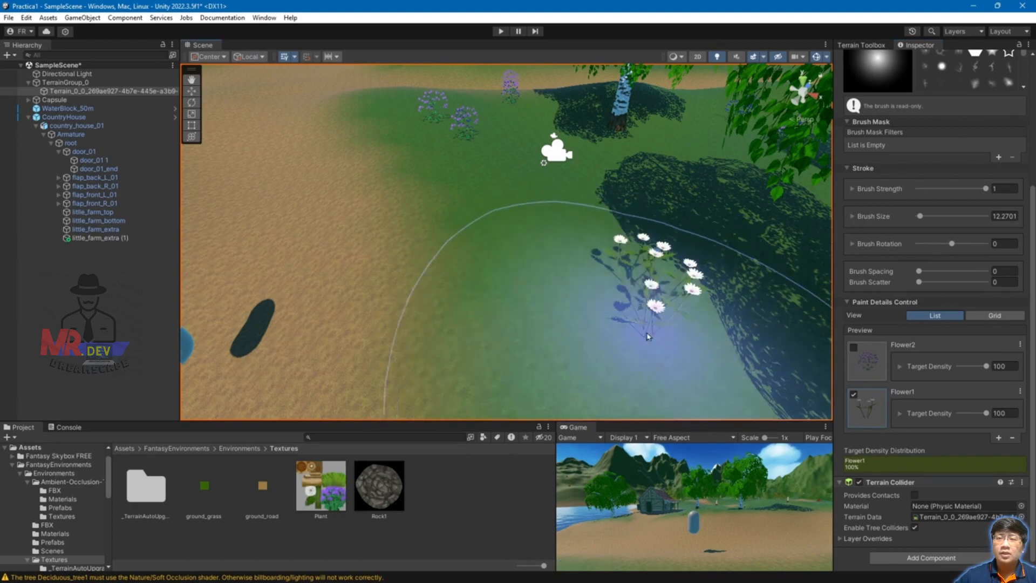
{"action": "scroll", "coordinate": [657, 340], "scroll_direction": "down", "scroll_amount": 2}
{"action": "left_click_drag", "start_coordinate": [653, 276], "coordinate": [615, 248], "text": "alt"}
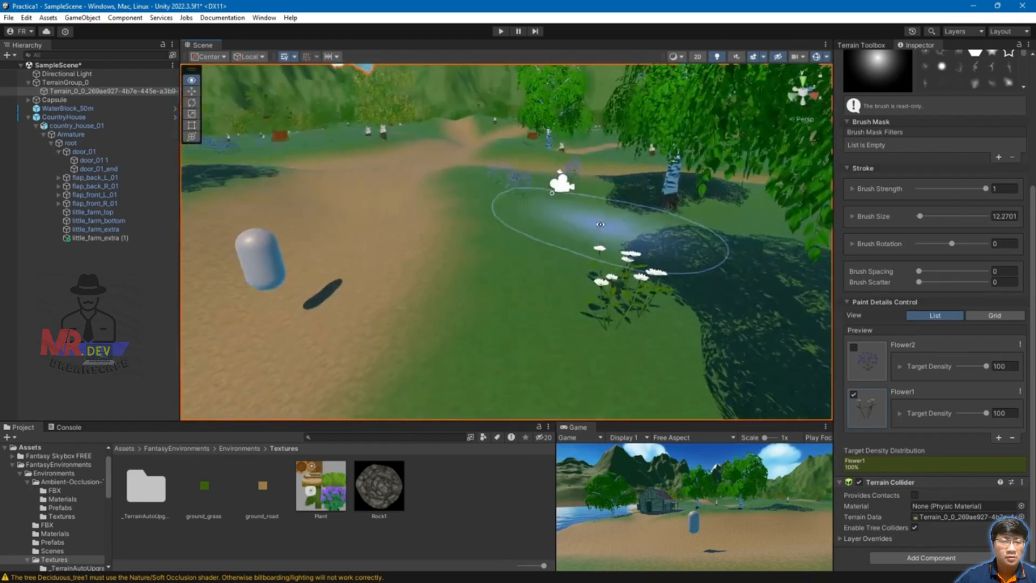
Step: Set Flower1's Max Width to 2, Min Height to 0 and Max Height to 0.74
{"action": "left_click", "coordinate": [899, 413]}
{"action": "scroll", "coordinate": [982, 396], "scroll_direction": "down", "scroll_amount": 3}
{"action": "left_click_drag", "start_coordinate": [949, 406], "coordinate": [936, 400]}
{"action": "left_click_drag", "start_coordinate": [949, 400], "coordinate": [996, 403]}
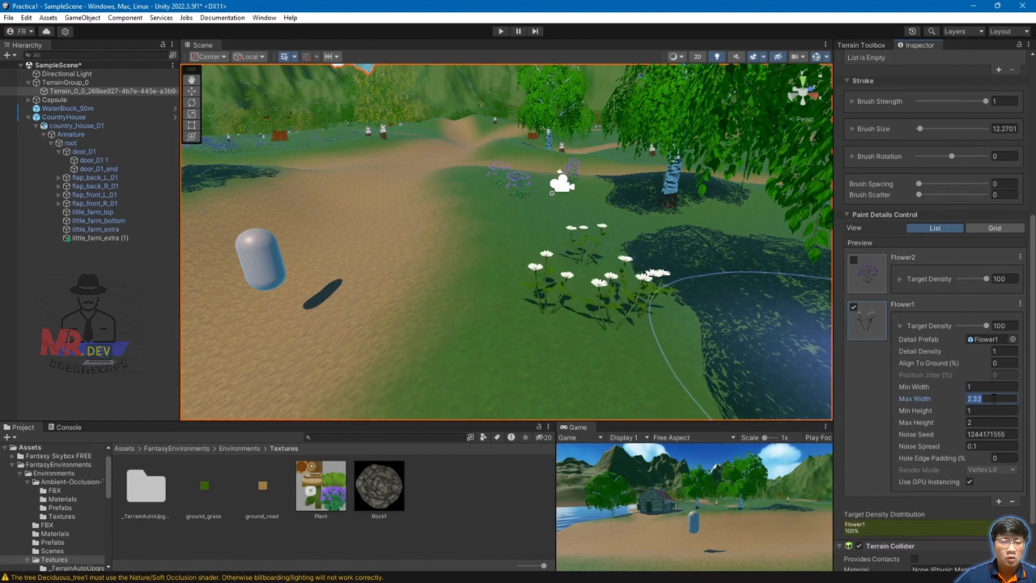
{"action": "type", "text": "2"}
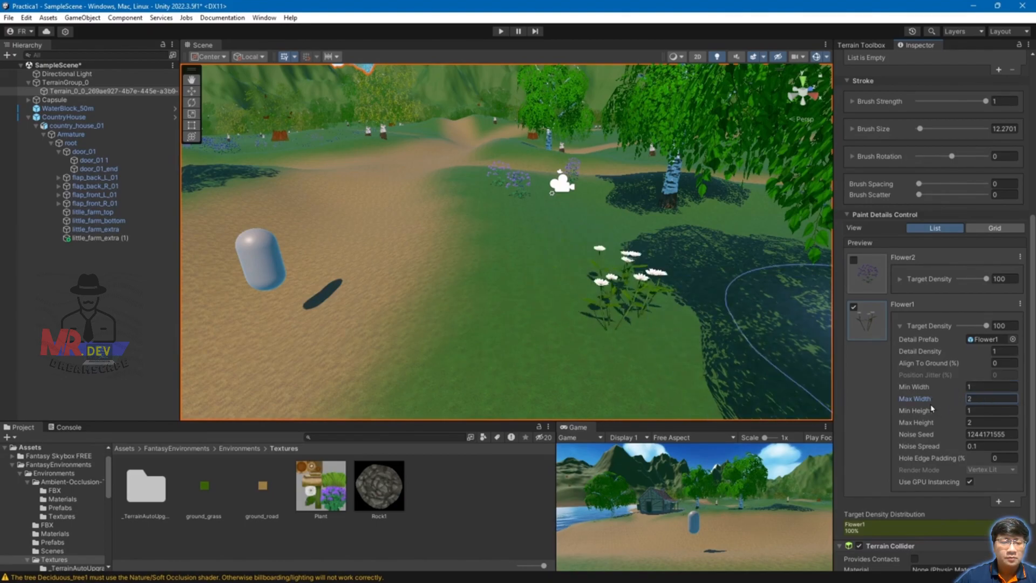
{"action": "mouse_move", "coordinate": [929, 410]}
{"action": "left_mouse_down"}
{"action": "mouse_move", "coordinate": [868, 425]}
{"action": "mouse_move", "coordinate": [915, 425]}
{"action": "left_mouse_up"}
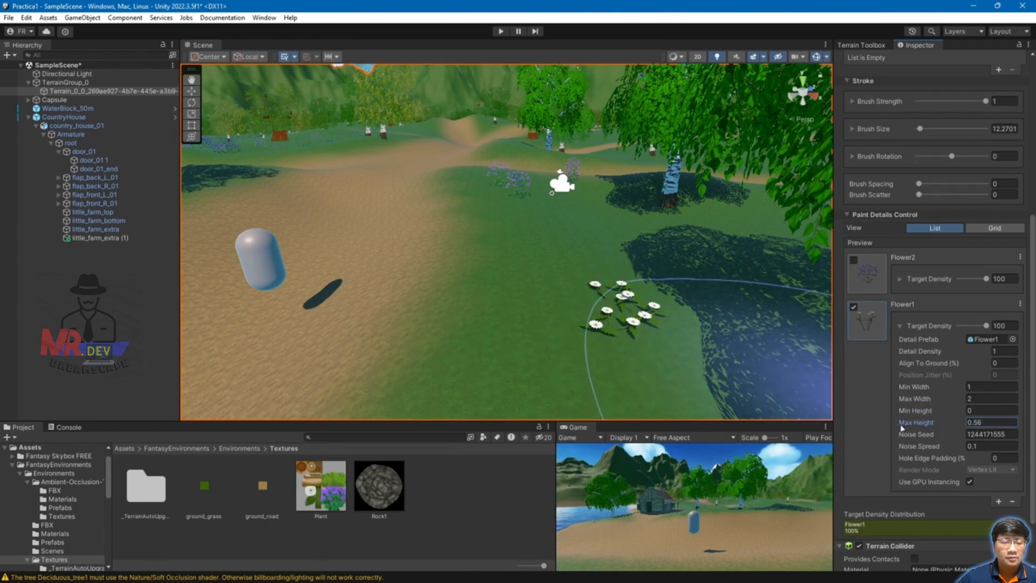
{"action": "left_click_drag", "start_coordinate": [924, 414], "coordinate": [884, 422]}
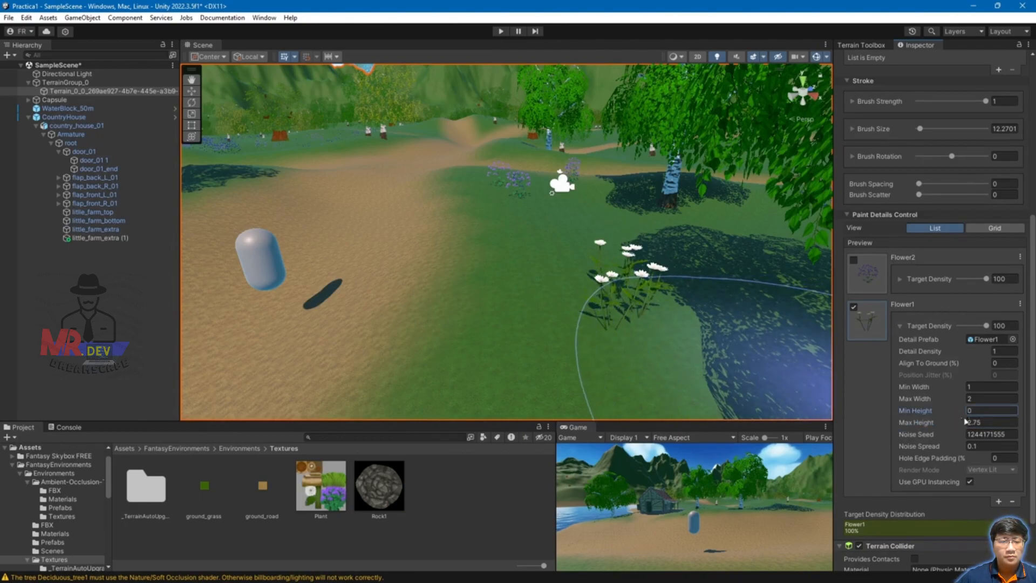
{"action": "left_click_drag", "start_coordinate": [955, 427], "coordinate": [905, 429]}
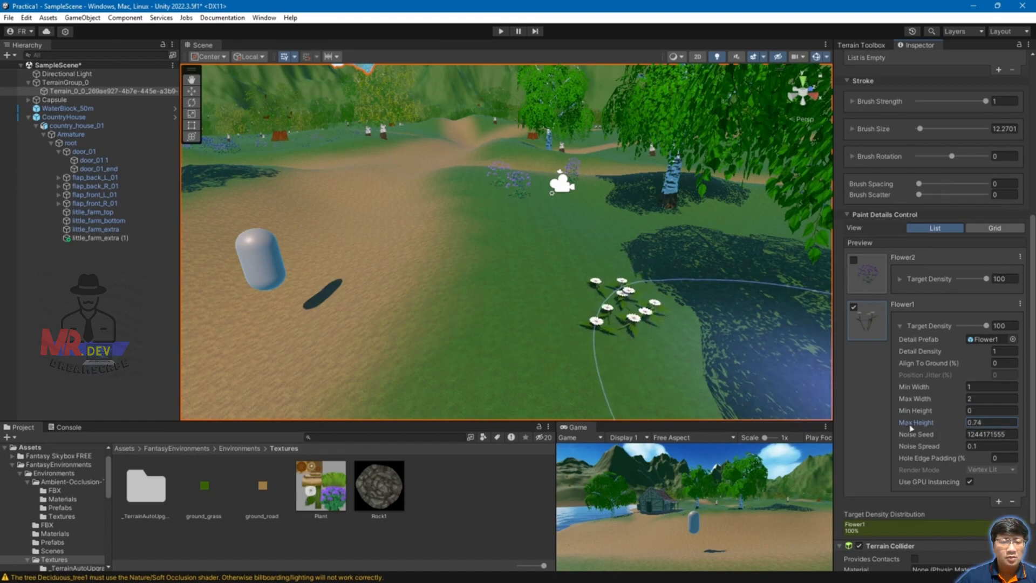
{"action": "right_click_drag", "start_coordinate": [620, 324], "coordinate": [579, 380]}
{"action": "scroll", "coordinate": [593, 296], "scroll_direction": "down", "scroll_amount": 3}
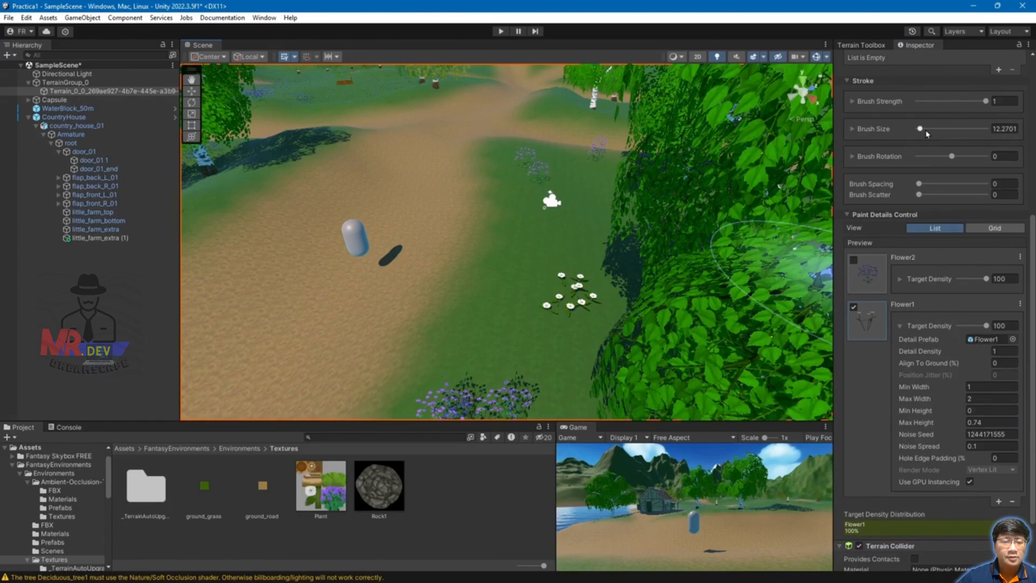
Step: Shrink the brush and paint white Flower1 patches on the grass at lower right and left
{"action": "key", "text": "s"}
{"action": "left_click", "coordinate": [510, 263]}
{"action": "scroll", "coordinate": [613, 240], "scroll_direction": "down", "scroll_amount": 1}
{"action": "key", "text": "ctrl+z"}
{"action": "left_click", "coordinate": [535, 230]}
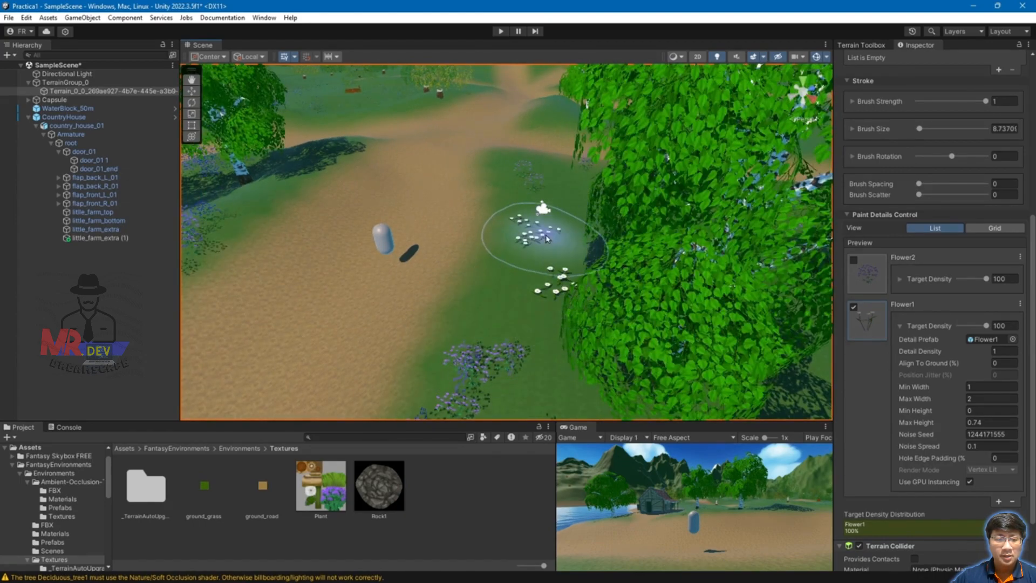
{"action": "scroll", "coordinate": [394, 330], "scroll_direction": "down", "scroll_amount": 5}
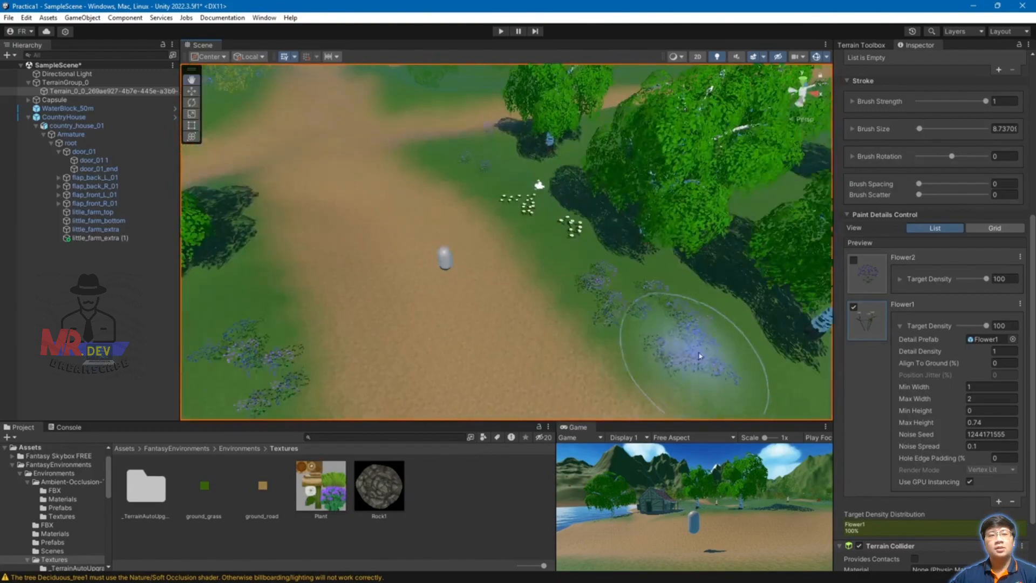
{"action": "left_click_drag", "start_coordinate": [684, 375], "coordinate": [741, 372]}
{"action": "scroll", "coordinate": [300, 330], "scroll_direction": "down", "scroll_amount": 1}
{"action": "left_click_drag", "start_coordinate": [305, 270], "coordinate": [274, 266]}
{"action": "left_click", "coordinate": [243, 363]}
{"action": "scroll", "coordinate": [651, 242], "scroll_direction": "down", "scroll_amount": 5}
Step: Paint two white flower clusters on the grass near the house
{"action": "left_click_drag", "start_coordinate": [452, 347], "coordinate": [282, 323], "text": "alt"}
{"action": "middle_click_drag", "start_coordinate": [309, 227], "coordinate": [555, 316]}
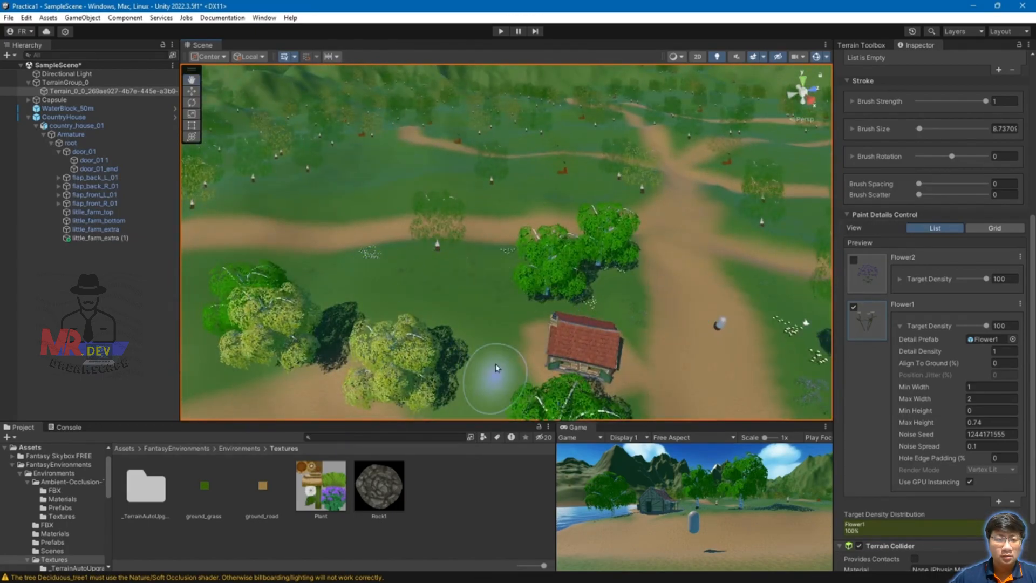
{"action": "middle_click_drag", "start_coordinate": [497, 393], "coordinate": [509, 281]}
{"action": "middle_click_drag", "start_coordinate": [266, 324], "coordinate": [463, 301]}
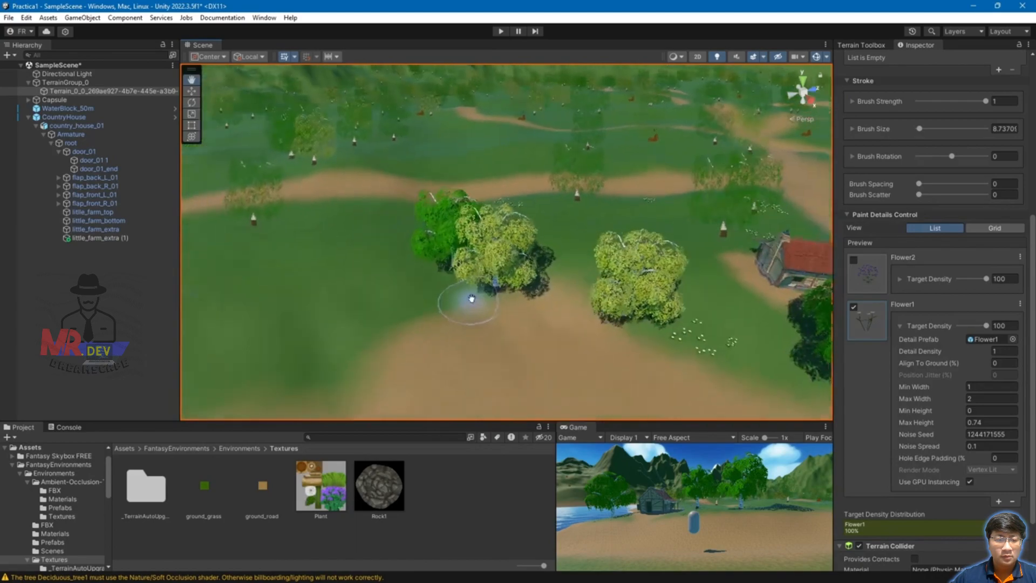
{"action": "left_click", "coordinate": [399, 309]}
{"action": "left_click", "coordinate": [359, 208]}
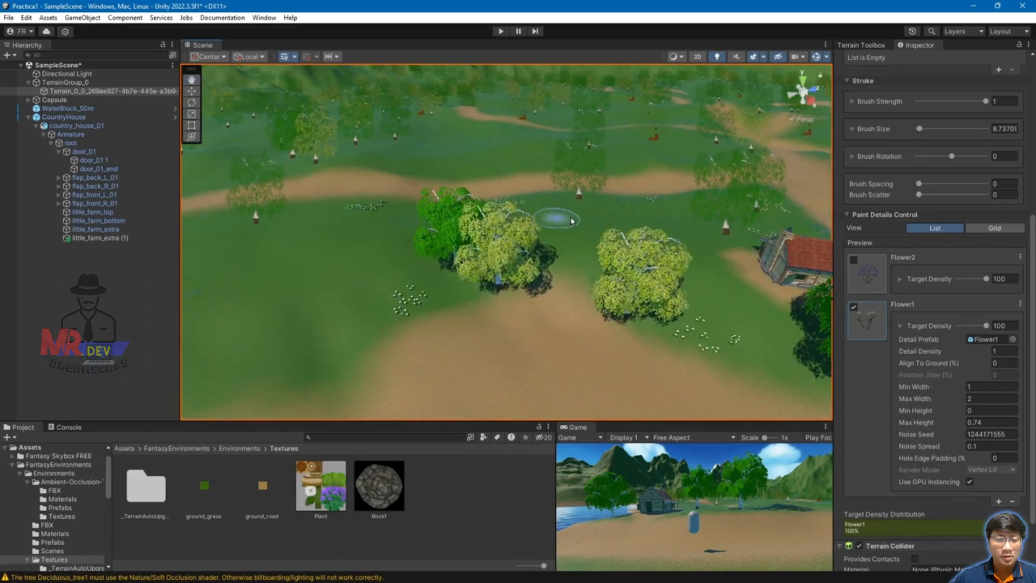
Step: Paint white flower clusters on the grass along the road and beside the willow
{"action": "middle_click_drag", "start_coordinate": [809, 256], "coordinate": [615, 265]}
{"action": "left_click_drag", "start_coordinate": [616, 265], "coordinate": [338, 267], "text": "alt"}
{"action": "middle_click_drag", "start_coordinate": [712, 316], "coordinate": [428, 278]}
{"action": "scroll", "coordinate": [578, 277], "scroll_direction": "up", "scroll_amount": 5}
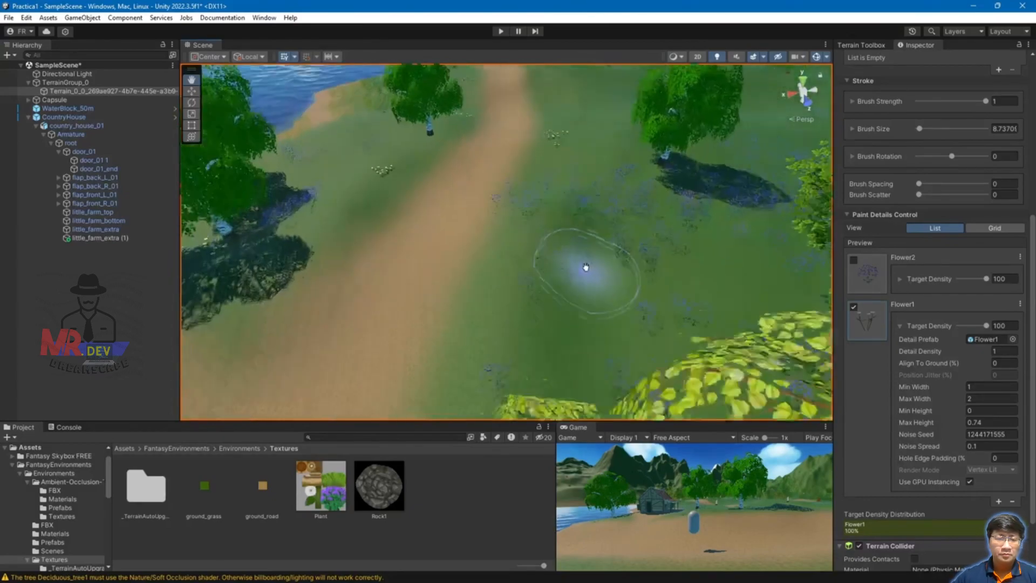
{"action": "left_click", "coordinate": [493, 260]}
{"action": "middle_click_drag", "start_coordinate": [408, 380], "coordinate": [477, 296]}
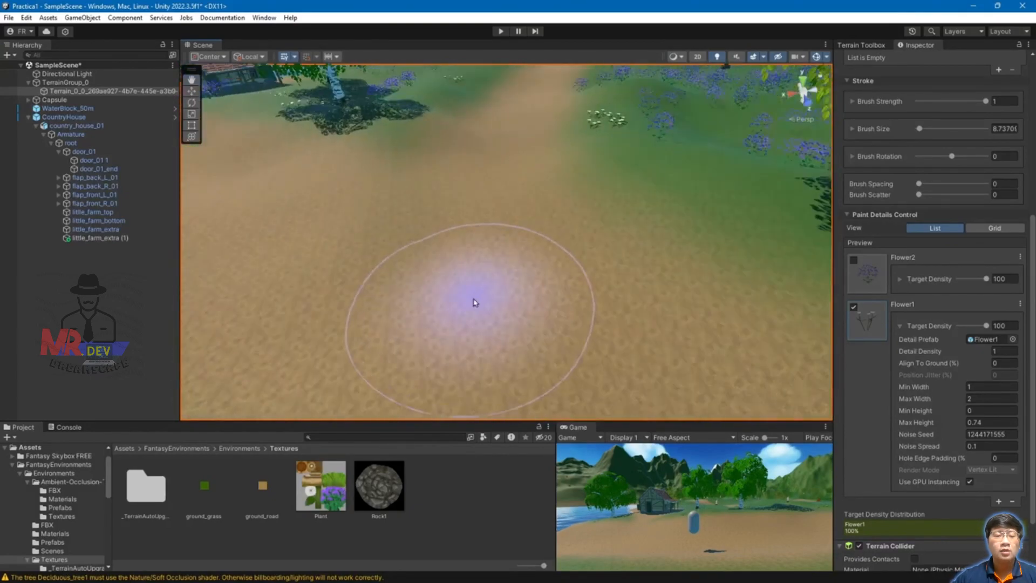
{"action": "scroll", "coordinate": [477, 296], "scroll_direction": "down", "scroll_amount": 3}
{"action": "left_click_drag", "start_coordinate": [588, 220], "coordinate": [776, 346]}
{"action": "scroll", "coordinate": [751, 351], "scroll_direction": "down", "scroll_amount": 3}
Step: From a top-down view, paint small white flower clusters on the grass around the house
{"action": "middle_click_drag", "start_coordinate": [480, 352], "coordinate": [576, 324]}
{"action": "left_click_drag", "start_coordinate": [409, 292], "coordinate": [753, 323], "text": "alt"}
{"action": "middle_click_drag", "start_coordinate": [575, 149], "coordinate": [431, 193]}
{"action": "left_click_drag", "start_coordinate": [602, 229], "coordinate": [584, 213]}
{"action": "middle_click_drag", "start_coordinate": [662, 157], "coordinate": [586, 227]}
{"action": "left_click", "coordinate": [516, 225]}
Step: Paint another white flower cluster on the grass near the pond and road
{"action": "middle_click_drag", "start_coordinate": [642, 290], "coordinate": [514, 277]}
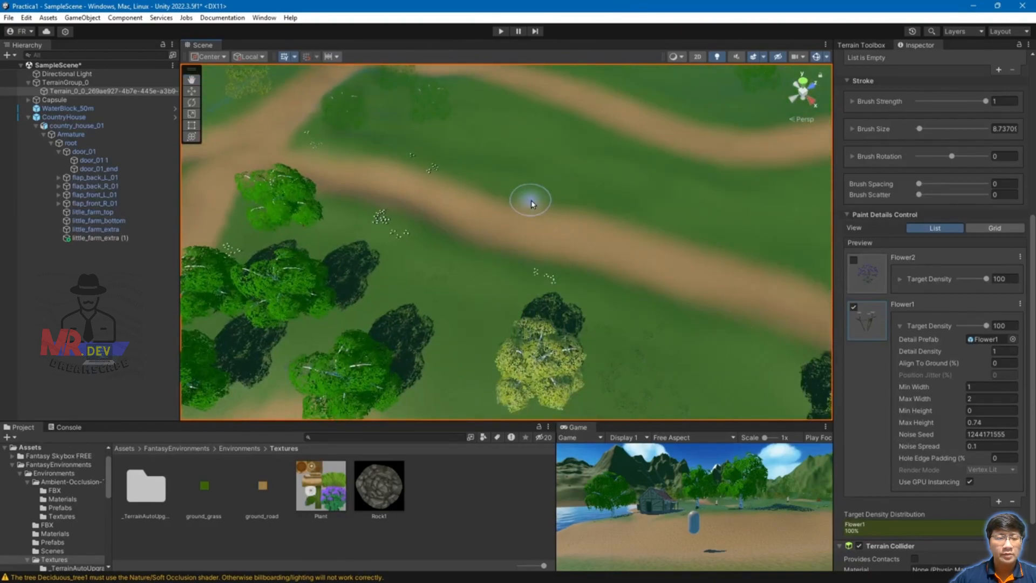
{"action": "middle_click_drag", "start_coordinate": [473, 357], "coordinate": [532, 211]}
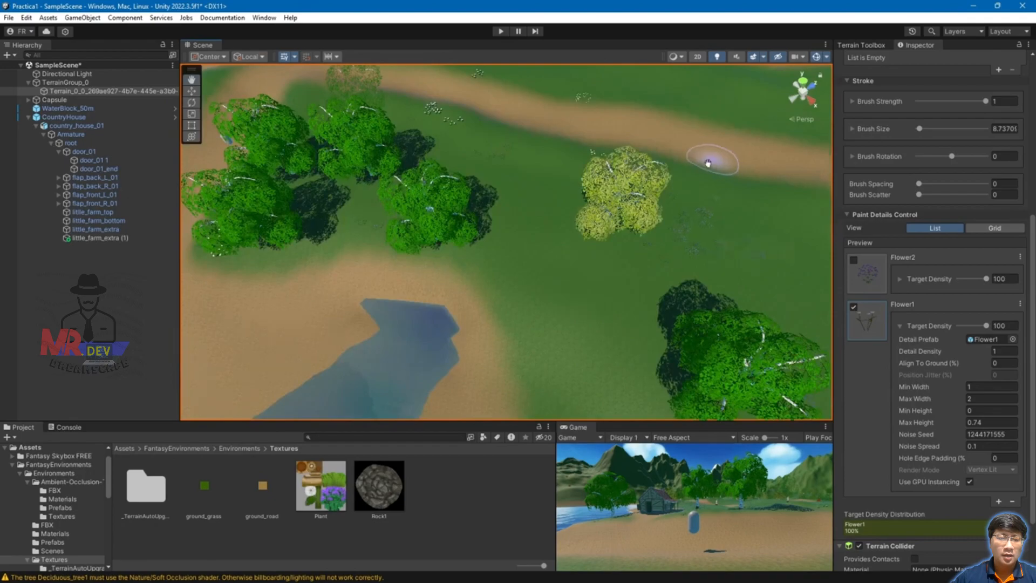
{"action": "middle_click_drag", "start_coordinate": [716, 166], "coordinate": [548, 197]}
{"action": "right_click_drag", "start_coordinate": [548, 196], "coordinate": [653, 157]}
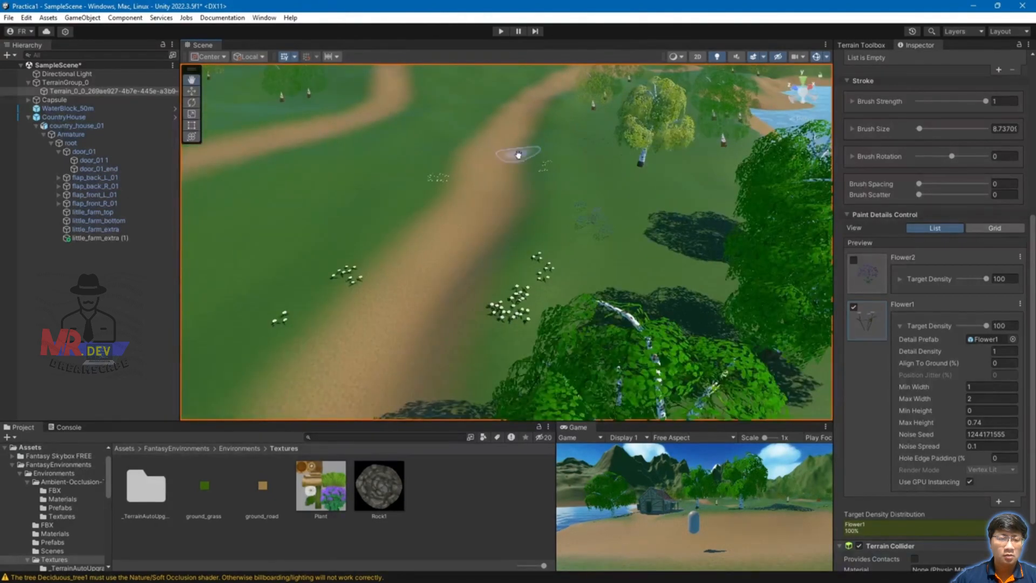
{"action": "middle_click_drag", "start_coordinate": [520, 158], "coordinate": [517, 258]}
{"action": "middle_click_drag", "start_coordinate": [342, 288], "coordinate": [490, 264]}
{"action": "middle_click_drag", "start_coordinate": [411, 392], "coordinate": [499, 296]}
{"action": "left_click", "coordinate": [464, 326]}
Step: Paint a vertical trail of white flowers near the foreground trees
{"action": "middle_click_drag", "start_coordinate": [475, 337], "coordinate": [491, 248]}
{"action": "scroll", "coordinate": [491, 248], "scroll_direction": "down", "scroll_amount": 8}
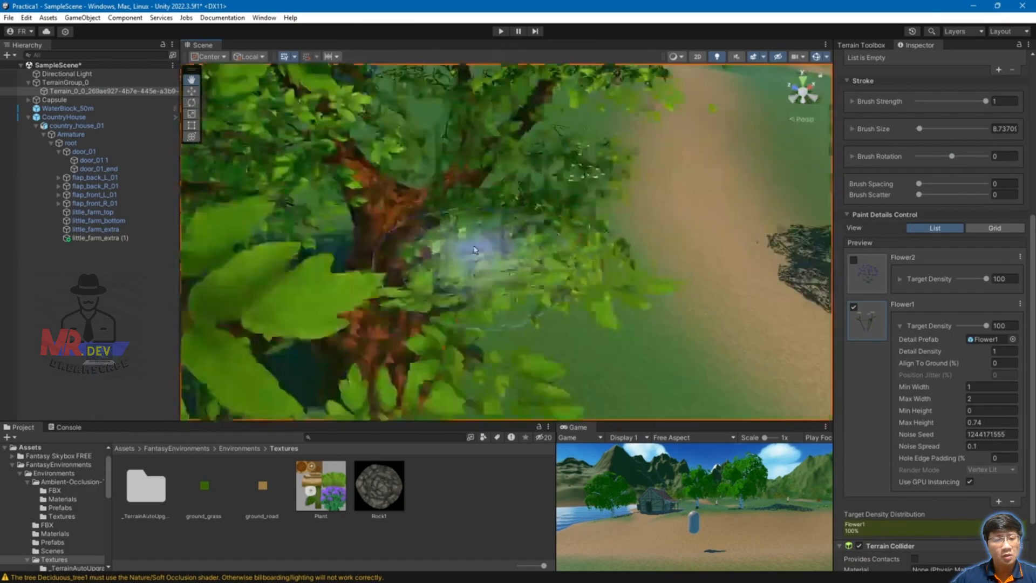
{"action": "scroll", "coordinate": [724, 310], "scroll_direction": "down", "scroll_amount": 6}
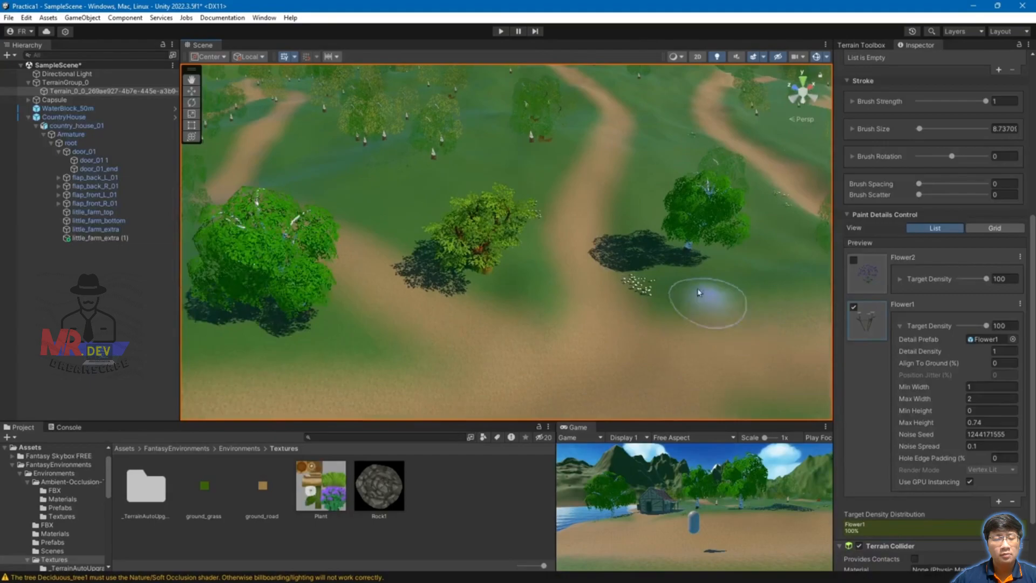
{"action": "middle_click_drag", "start_coordinate": [720, 291], "coordinate": [640, 270]}
{"action": "middle_click_drag", "start_coordinate": [624, 355], "coordinate": [691, 189]}
{"action": "left_click_drag", "start_coordinate": [477, 222], "coordinate": [463, 359]}
Step: Zoom and sweep the view across the trees, house, shore and lake to review the flowers
{"action": "mouse_move", "coordinate": [384, 324]}
{"action": "middle_mouse_down"}
{"action": "mouse_move", "coordinate": [536, 300]}
{"action": "mouse_move", "coordinate": [581, 309]}
{"action": "middle_mouse_up"}
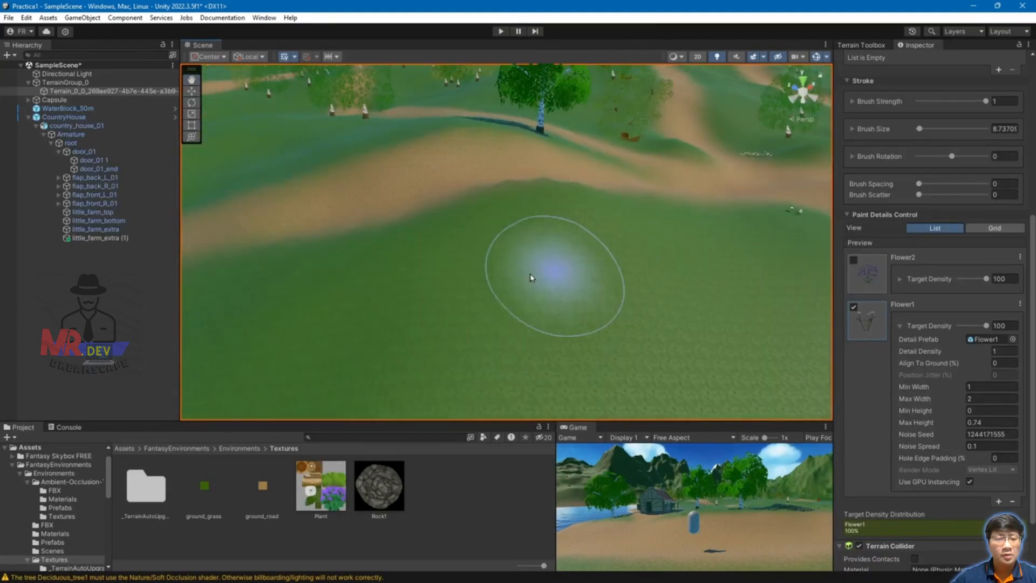
{"action": "scroll", "coordinate": [700, 259], "scroll_direction": "down", "scroll_amount": 5}
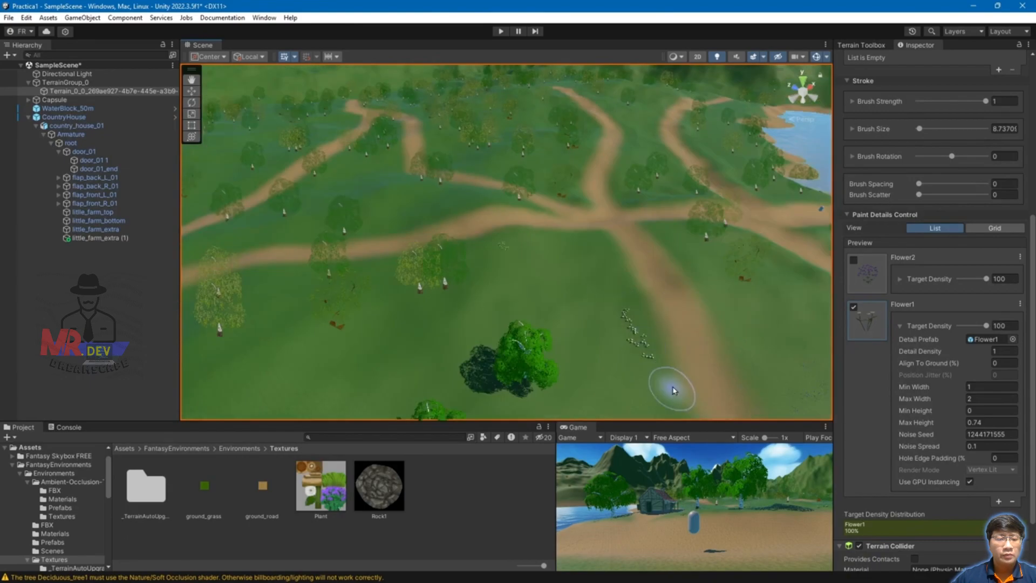
{"action": "scroll", "coordinate": [664, 350], "scroll_direction": "up", "scroll_amount": 4}
{"action": "scroll", "coordinate": [648, 297], "scroll_direction": "up", "scroll_amount": 5}
{"action": "scroll", "coordinate": [644, 289], "scroll_direction": "down", "scroll_amount": 3}
{"action": "scroll", "coordinate": [684, 230], "scroll_direction": "up", "scroll_amount": 1}
{"action": "scroll", "coordinate": [688, 240], "scroll_direction": "down", "scroll_amount": 3}
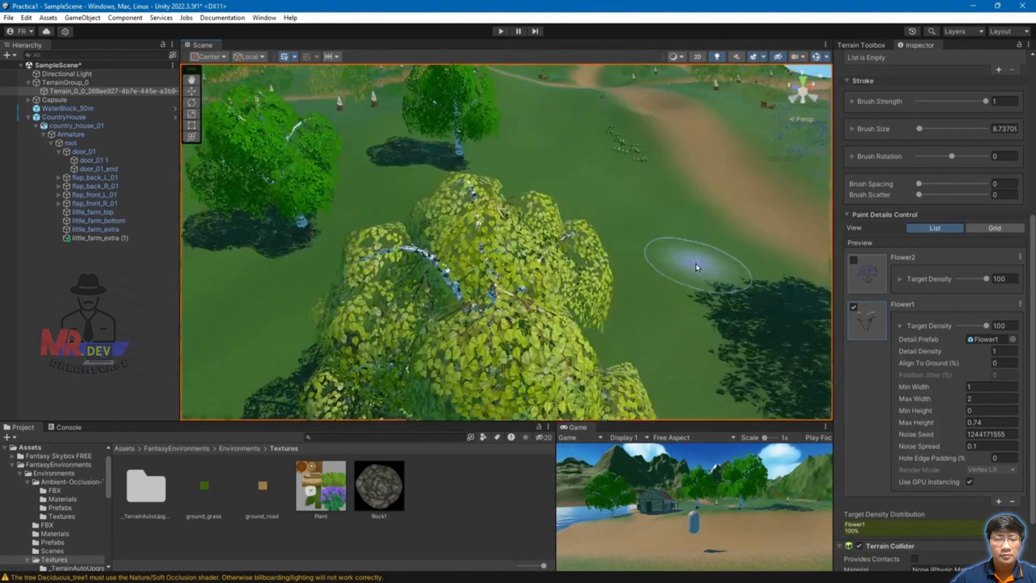
{"action": "scroll", "coordinate": [648, 270], "scroll_direction": "down", "scroll_amount": 4}
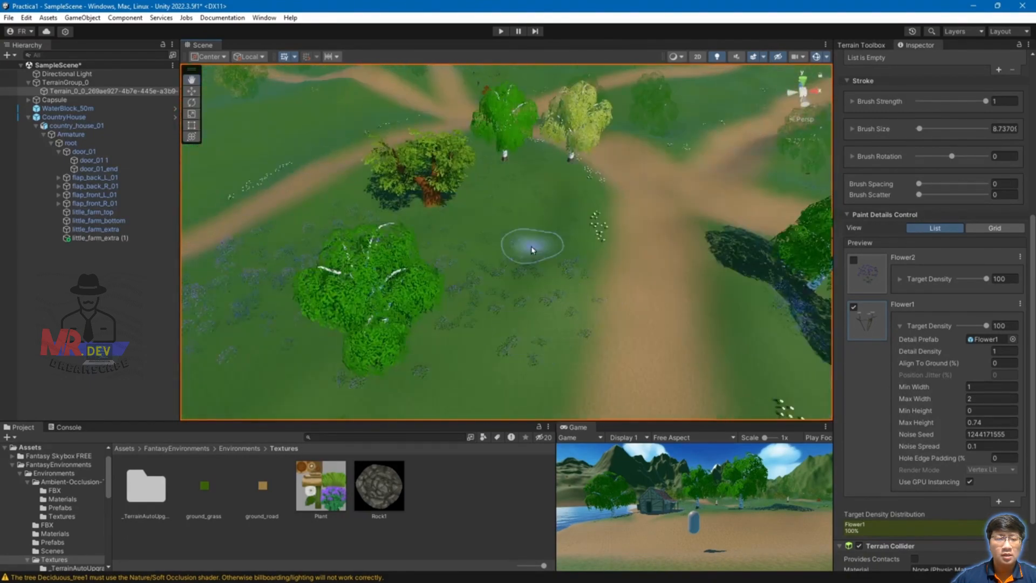
{"action": "scroll", "coordinate": [561, 303], "scroll_direction": "up", "scroll_amount": 3}
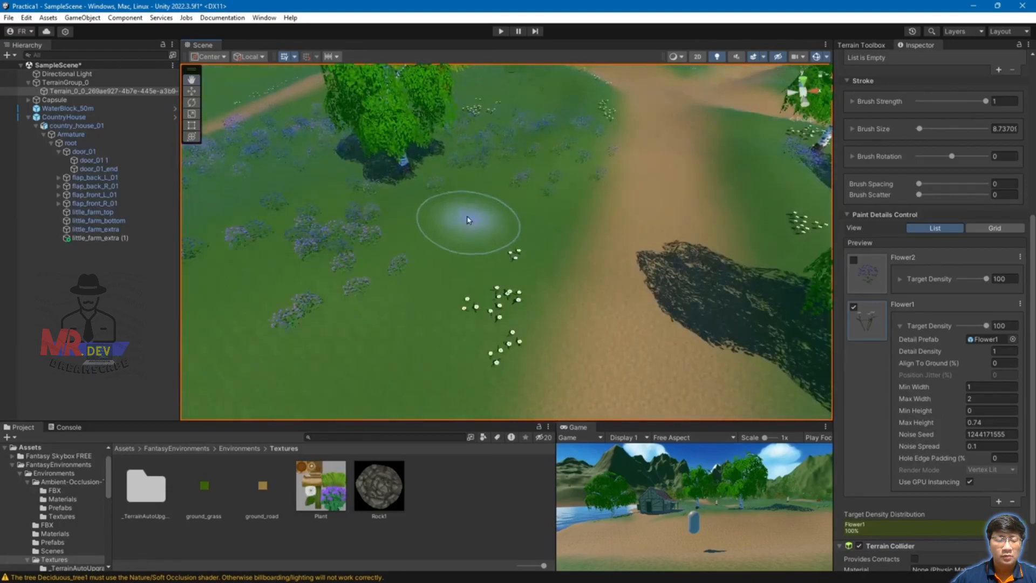
{"action": "scroll", "coordinate": [469, 245], "scroll_direction": "down", "scroll_amount": 5}
{"action": "scroll", "coordinate": [655, 329], "scroll_direction": "down", "scroll_amount": 2}
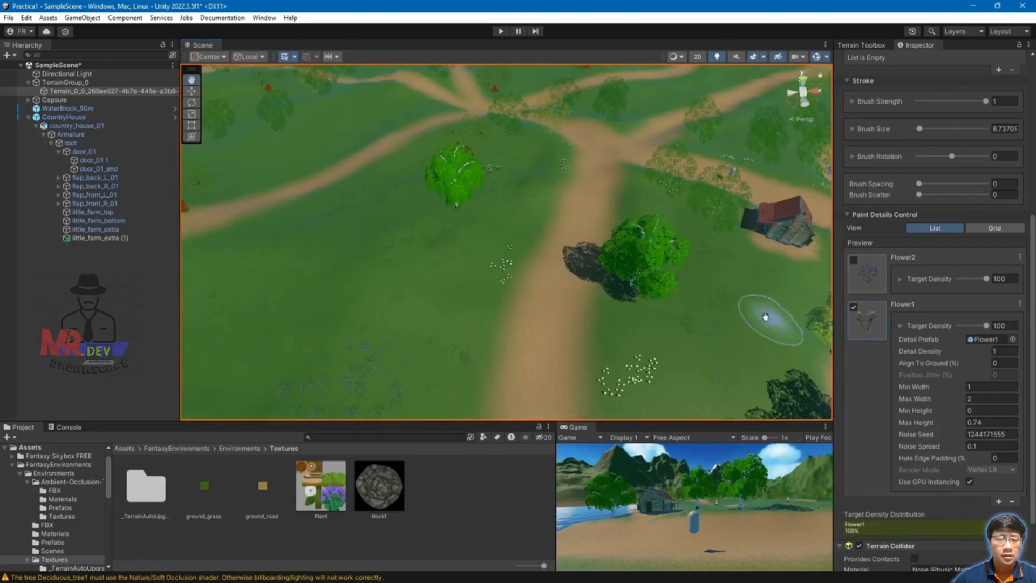
{"action": "scroll", "coordinate": [709, 315], "scroll_direction": "up", "scroll_amount": 2}
{"action": "right_click_drag", "start_coordinate": [656, 261], "coordinate": [347, 303]}
{"action": "scroll", "coordinate": [540, 264], "scroll_direction": "down", "scroll_amount": 3}
{"action": "mouse_move", "coordinate": [567, 274]}
{"action": "middle_mouse_down"}
{"action": "mouse_move", "coordinate": [729, 306]}
{"action": "mouse_move", "coordinate": [617, 240]}
{"action": "mouse_move", "coordinate": [494, 232]}
{"action": "middle_mouse_up"}
{"action": "scroll", "coordinate": [495, 233], "scroll_direction": "up", "scroll_amount": 5}
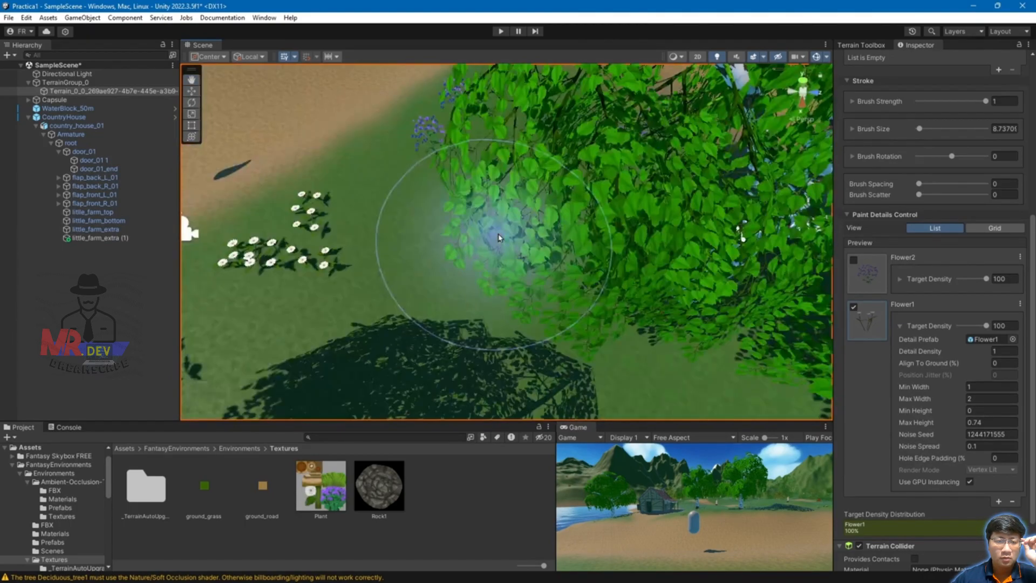
{"action": "middle_click_drag", "start_coordinate": [367, 123], "coordinate": [472, 143]}
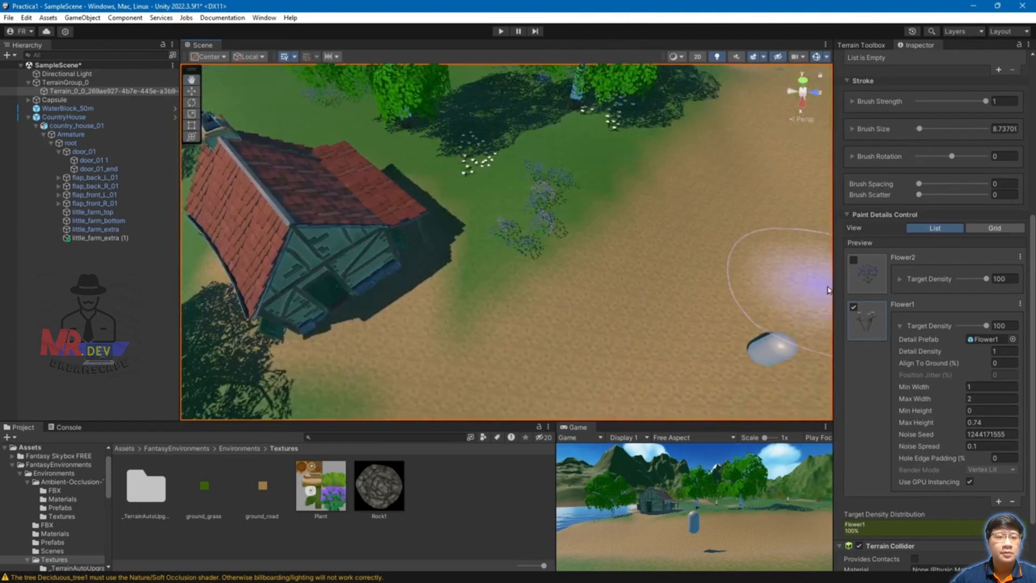
Step: Add a new Detail Mesh using the Grass1 prefab to the terrain's details list
{"action": "scroll", "coordinate": [917, 334], "scroll_direction": "down", "scroll_amount": 2}
{"action": "left_click", "coordinate": [972, 358]}
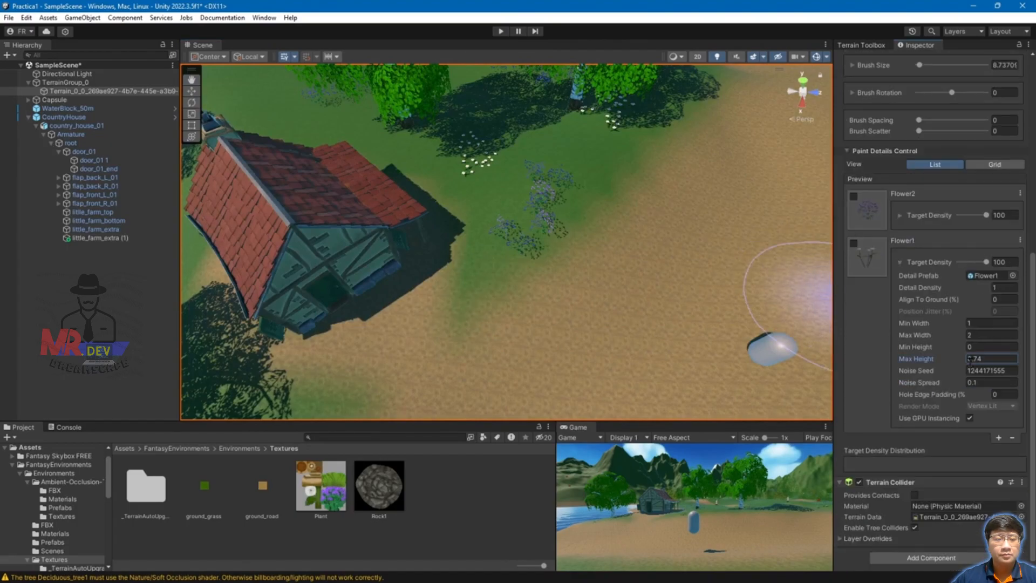
{"action": "left_click", "coordinate": [999, 438]}
{"action": "left_click", "coordinate": [981, 448]}
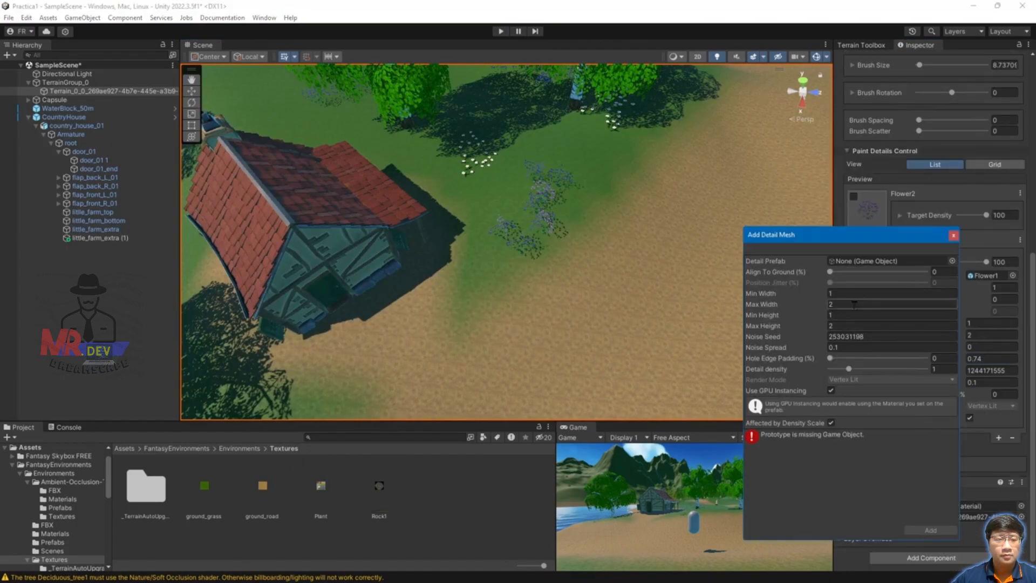
{"action": "left_click", "coordinate": [952, 261]}
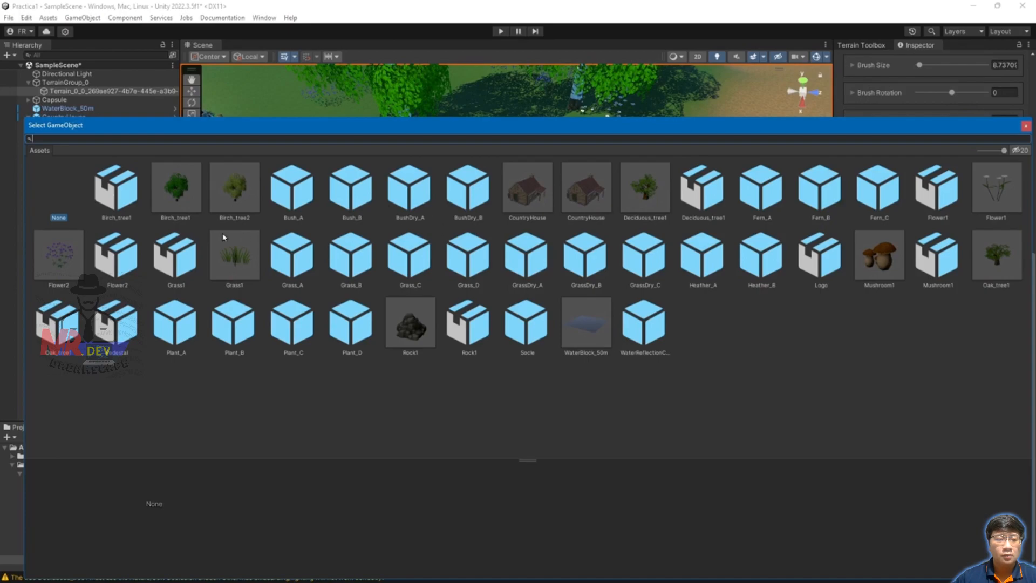
{"action": "double_click", "coordinate": [226, 258]}
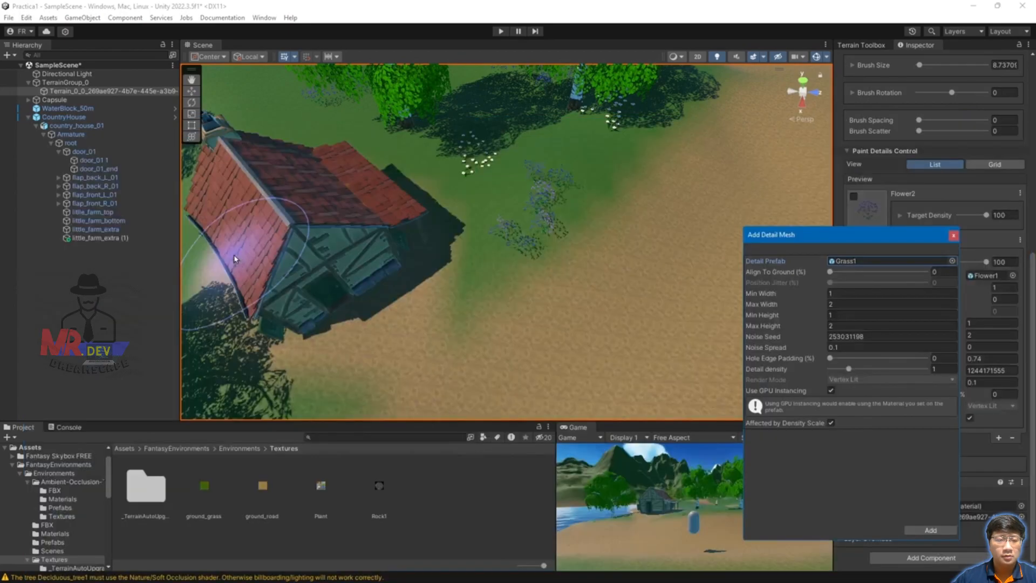
{"action": "left_click", "coordinate": [930, 532]}
{"action": "scroll", "coordinate": [705, 266], "scroll_direction": "up", "scroll_amount": 3}
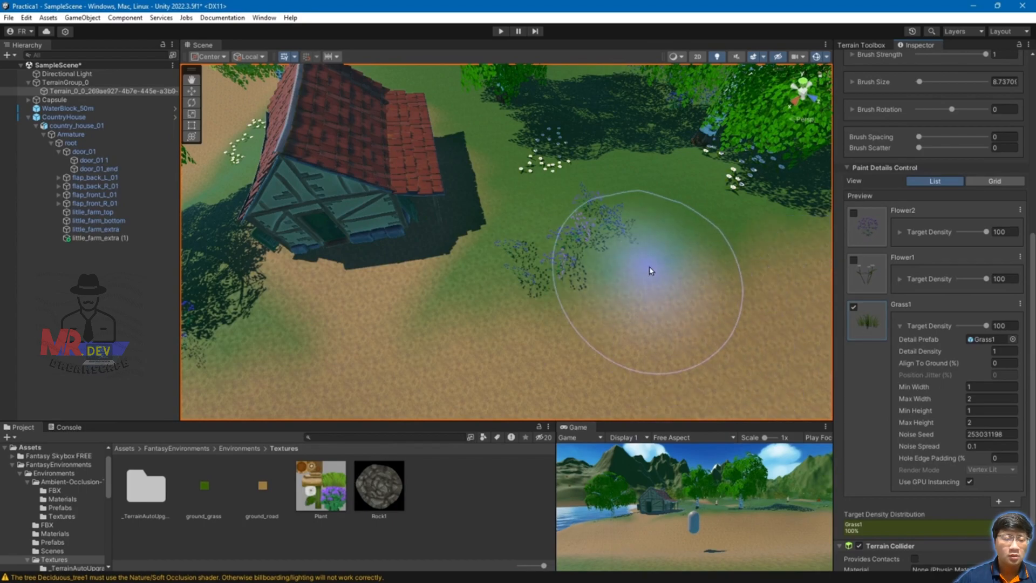
Step: Paint tall Grass1 clumps across the terrain next to the blue flowers
{"action": "mouse_move", "coordinate": [654, 212]}
{"action": "left_mouse_down"}
{"action": "mouse_move", "coordinate": [670, 227]}
{"action": "mouse_move", "coordinate": [750, 210]}
{"action": "mouse_move", "coordinate": [726, 240]}
{"action": "left_mouse_up"}
{"action": "middle_click_drag", "start_coordinate": [726, 240], "coordinate": [591, 207]}
{"action": "scroll", "coordinate": [606, 194], "scroll_direction": "up", "scroll_amount": 4}
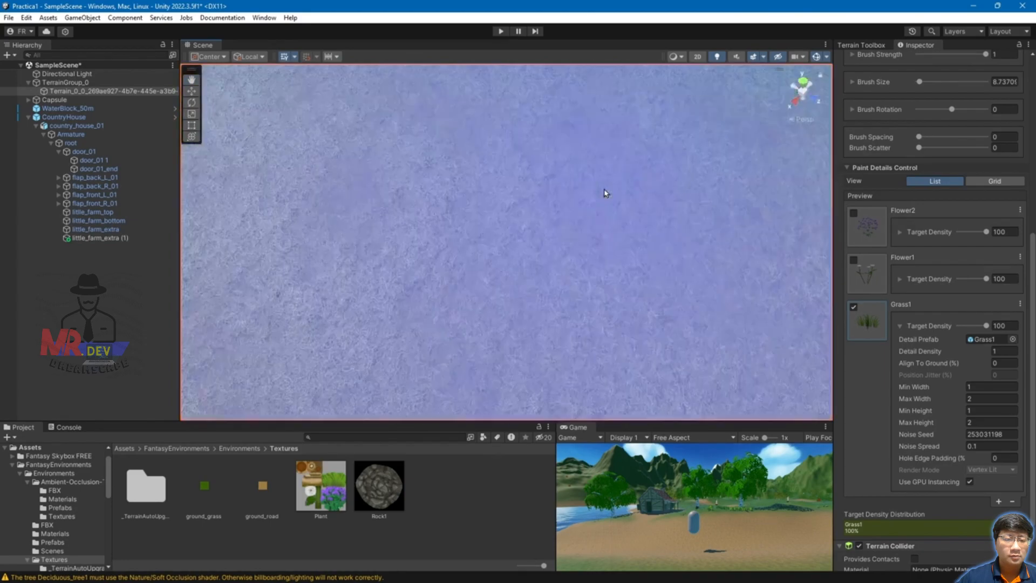
{"action": "scroll", "coordinate": [606, 195], "scroll_direction": "down", "scroll_amount": 2}
{"action": "mouse_move", "coordinate": [610, 166]}
{"action": "middle_mouse_down"}
{"action": "mouse_move", "coordinate": [578, 177]}
{"action": "mouse_move", "coordinate": [586, 182]}
{"action": "mouse_move", "coordinate": [583, 169]}
{"action": "middle_mouse_up"}
{"action": "scroll", "coordinate": [595, 181], "scroll_direction": "down", "scroll_amount": 2}
{"action": "scroll", "coordinate": [586, 179], "scroll_direction": "up", "scroll_amount": 2}
{"action": "scroll", "coordinate": [587, 181], "scroll_direction": "down", "scroll_amount": 2}
{"action": "scroll", "coordinate": [587, 181], "scroll_direction": "up", "scroll_amount": 2}
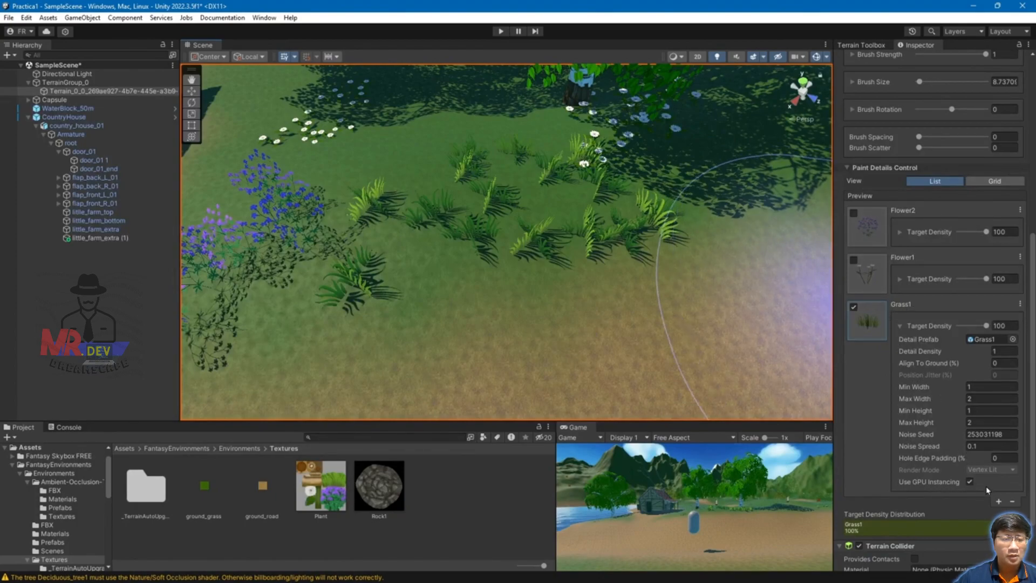
Step: Toggle Grass1's Use GPU Instancing off and back on, then collapse and re-expand its settings
{"action": "left_click", "coordinate": [970, 481]}
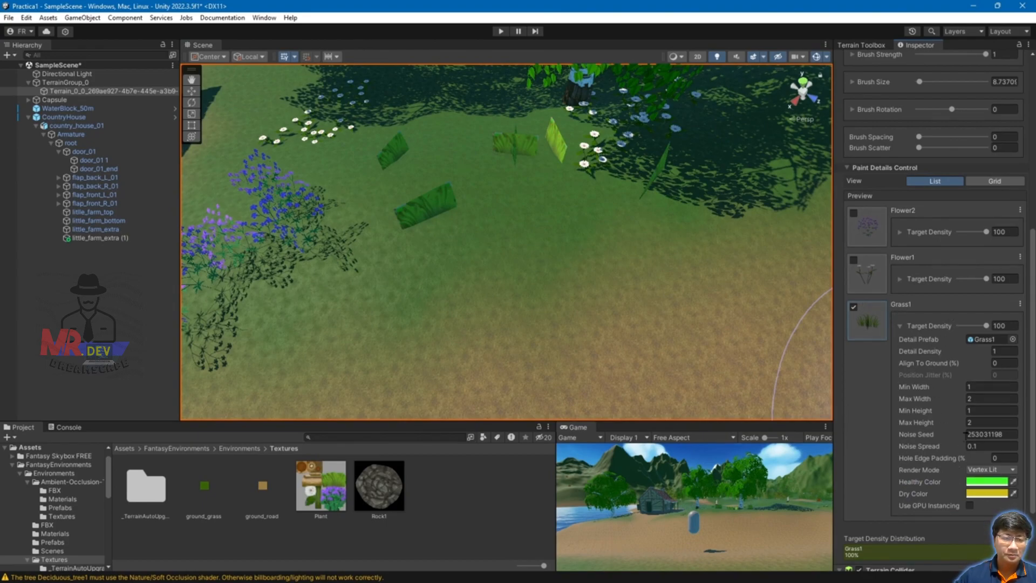
{"action": "left_click", "coordinate": [971, 504]}
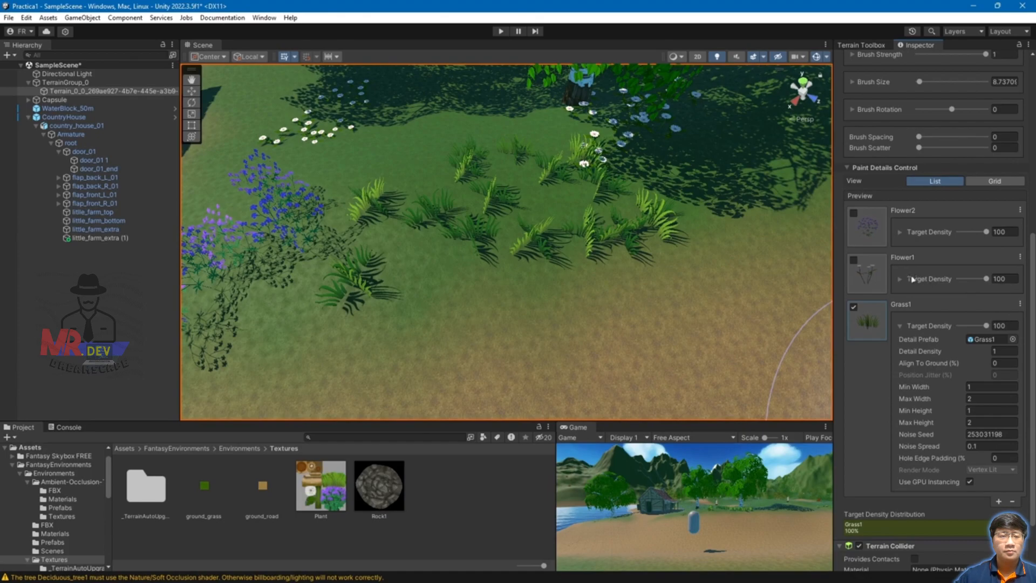
{"action": "left_click", "coordinate": [900, 326]}
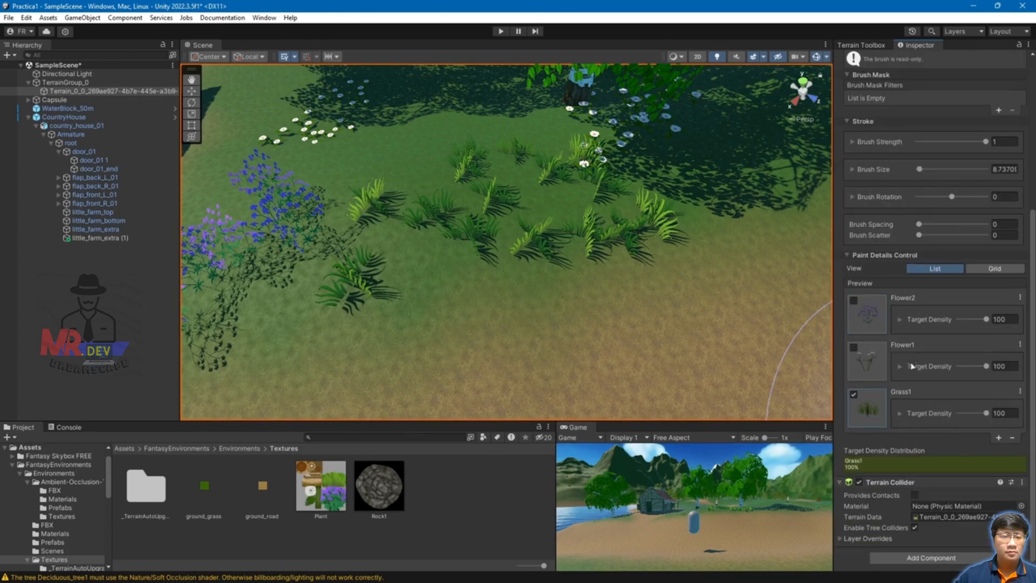
{"action": "left_click", "coordinate": [901, 414]}
Step: Turn off GPU instancing for Grass1 and set its Render Mode to Grass
{"action": "left_click", "coordinate": [970, 424]}
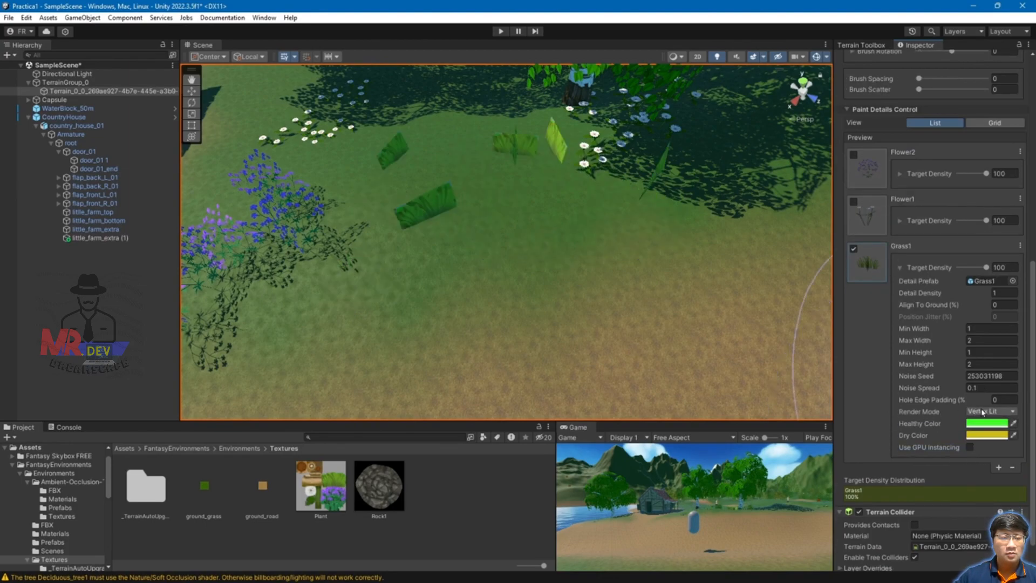
{"action": "left_click", "coordinate": [978, 411]}
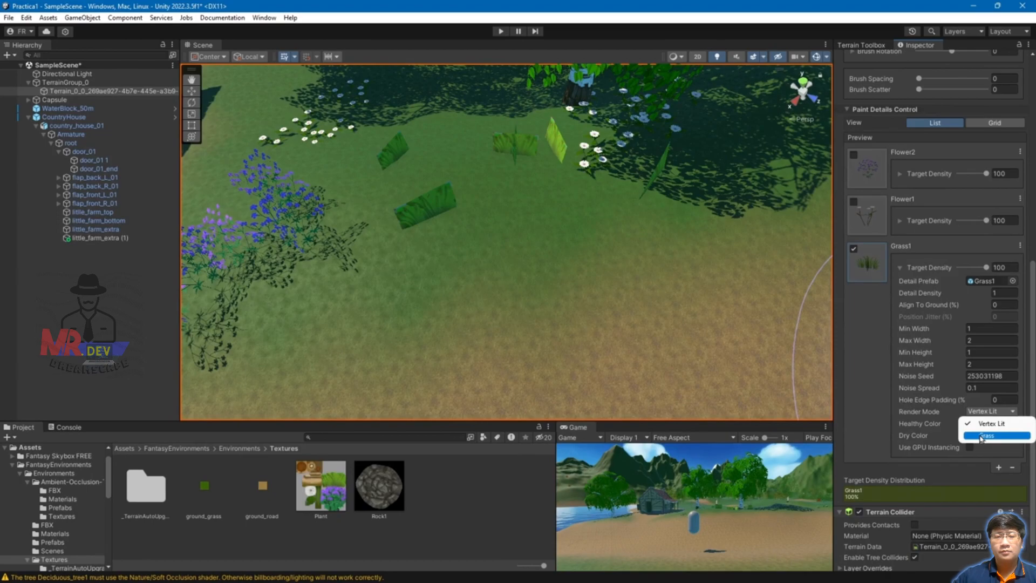
{"action": "left_click", "coordinate": [982, 436]}
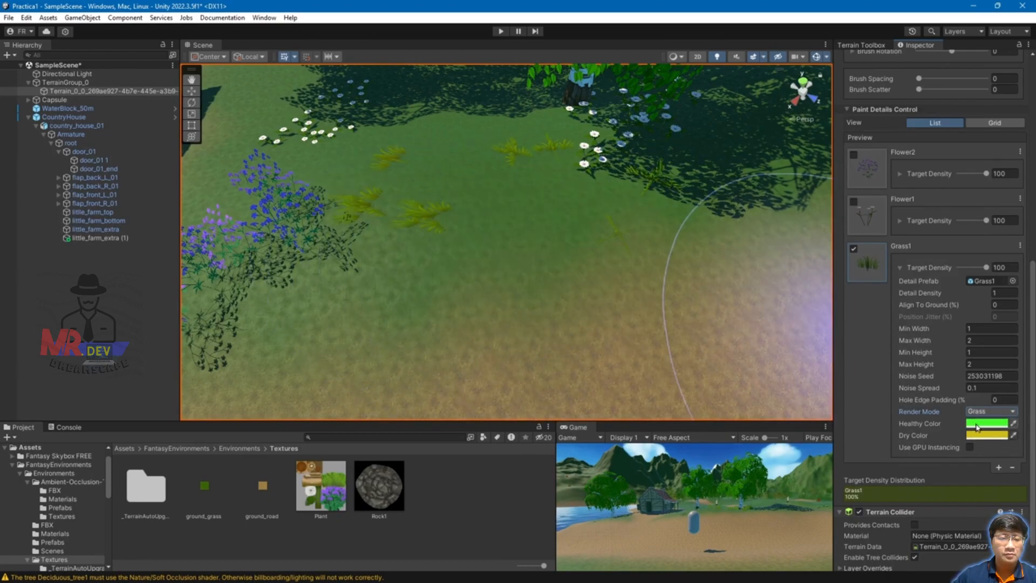
Step: Change Grass1's Dry Color from yellow to a pale grey
{"action": "left_click", "coordinate": [922, 425]}
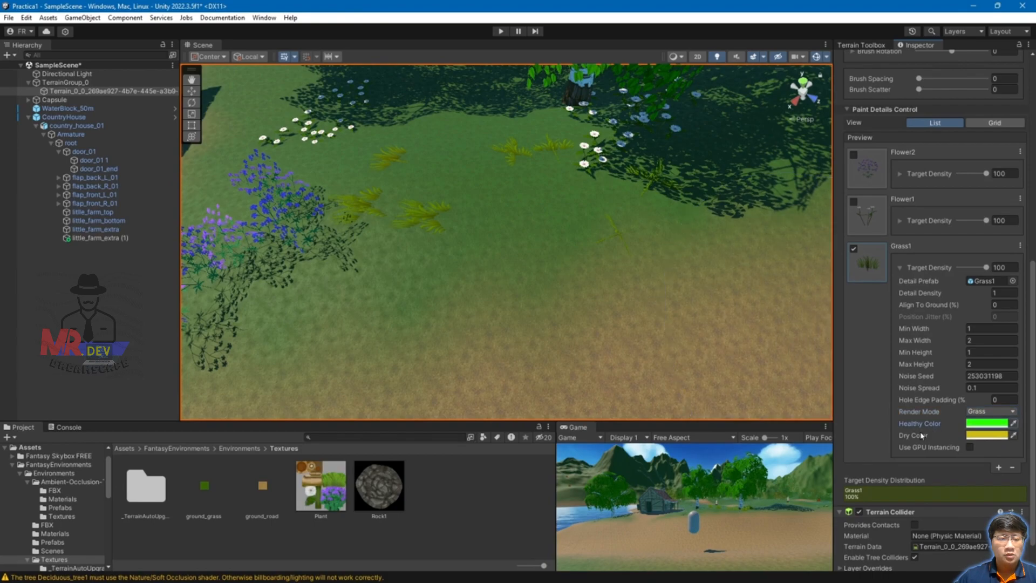
{"action": "left_click", "coordinate": [986, 436]}
{"action": "left_click_drag", "start_coordinate": [966, 400], "coordinate": [924, 410]}
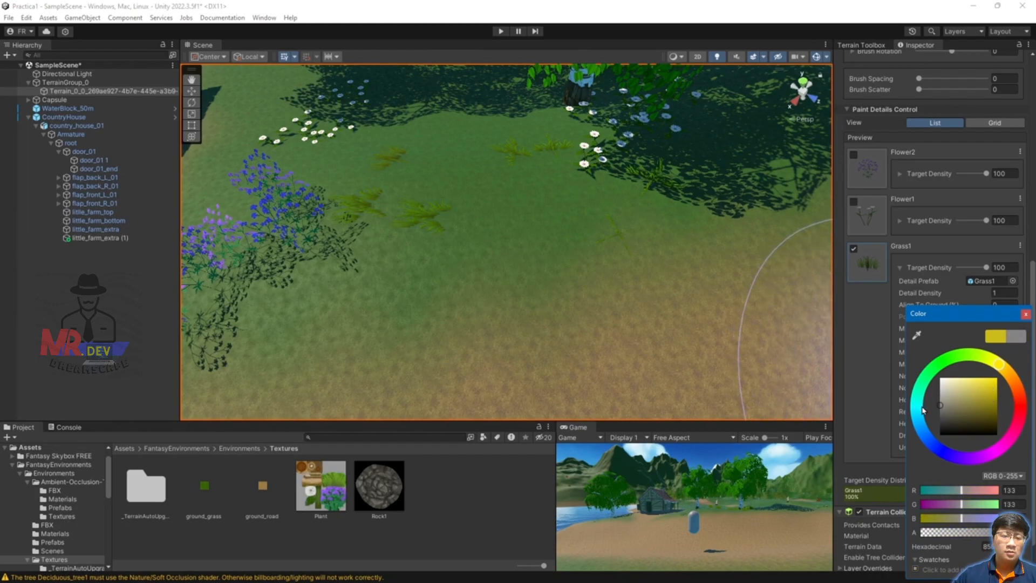
{"action": "left_click", "coordinate": [1026, 323]}
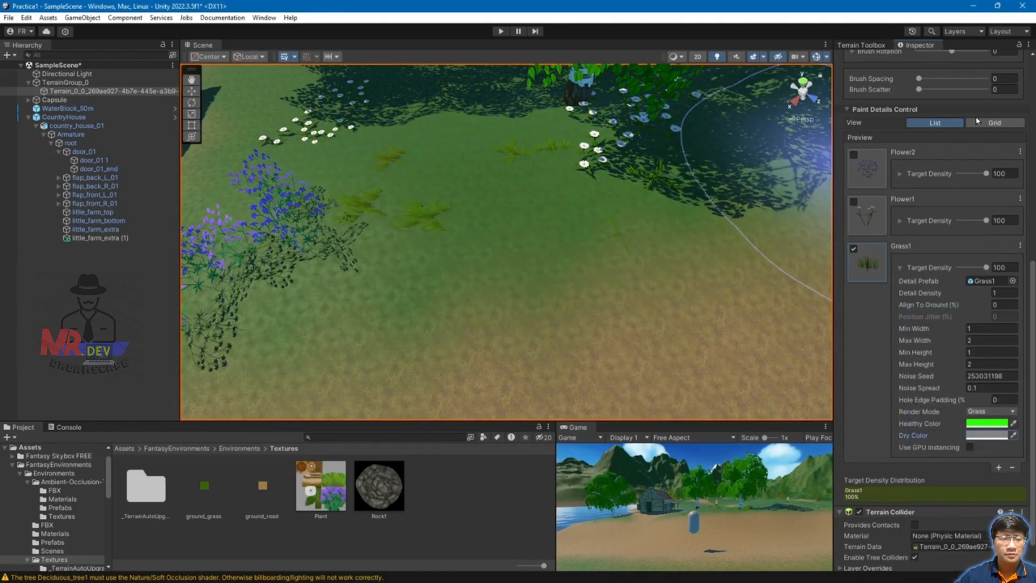
{"action": "scroll", "coordinate": [959, 135], "scroll_direction": "up", "scroll_amount": 5}
{"action": "scroll", "coordinate": [971, 92], "scroll_direction": "up", "scroll_amount": 3}
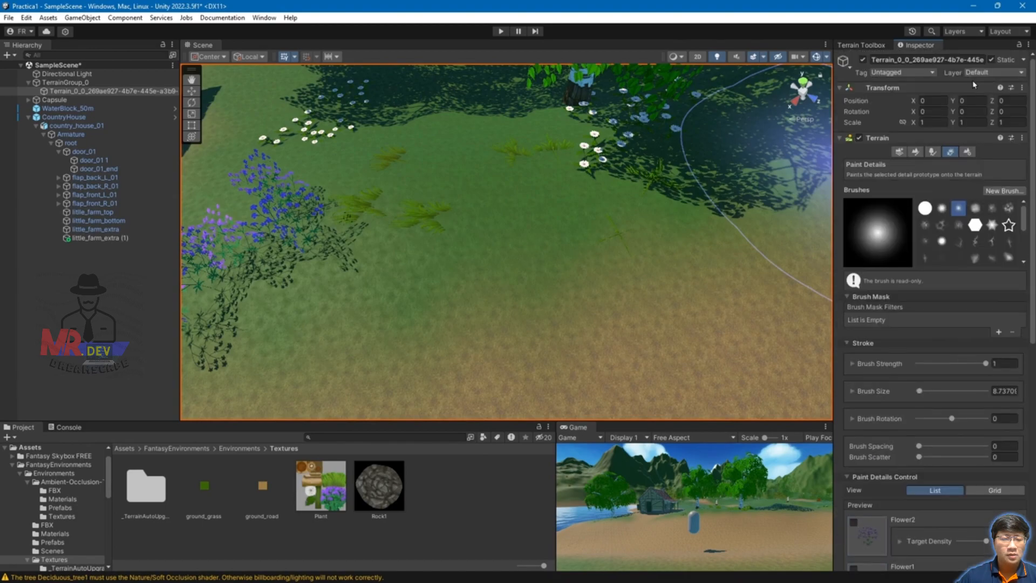
Step: In Terrain Settings, set grass Wind Speed to 0.5 and Bending to 0
{"action": "left_click", "coordinate": [967, 152]}
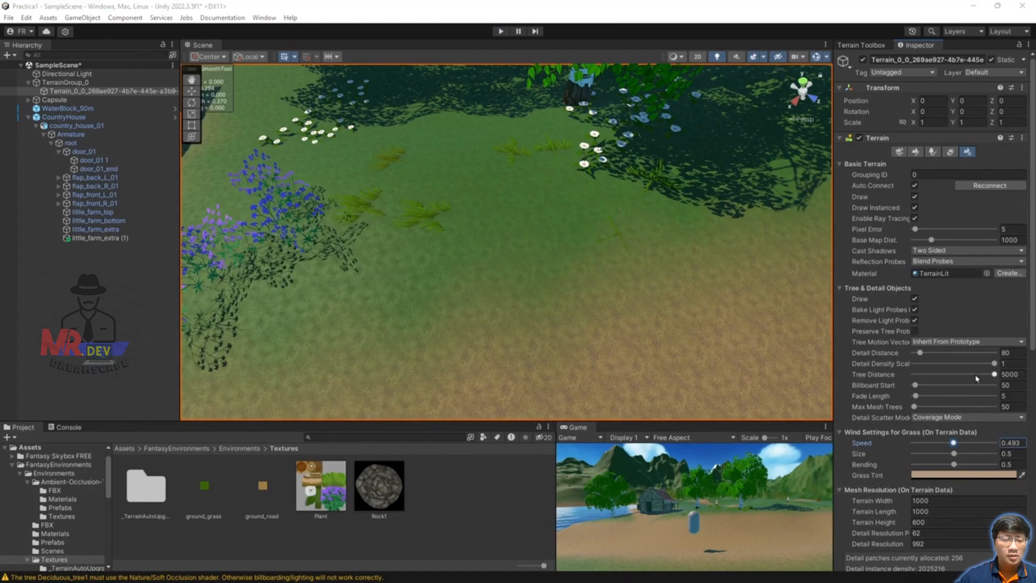
{"action": "left_click", "coordinate": [1023, 442]}
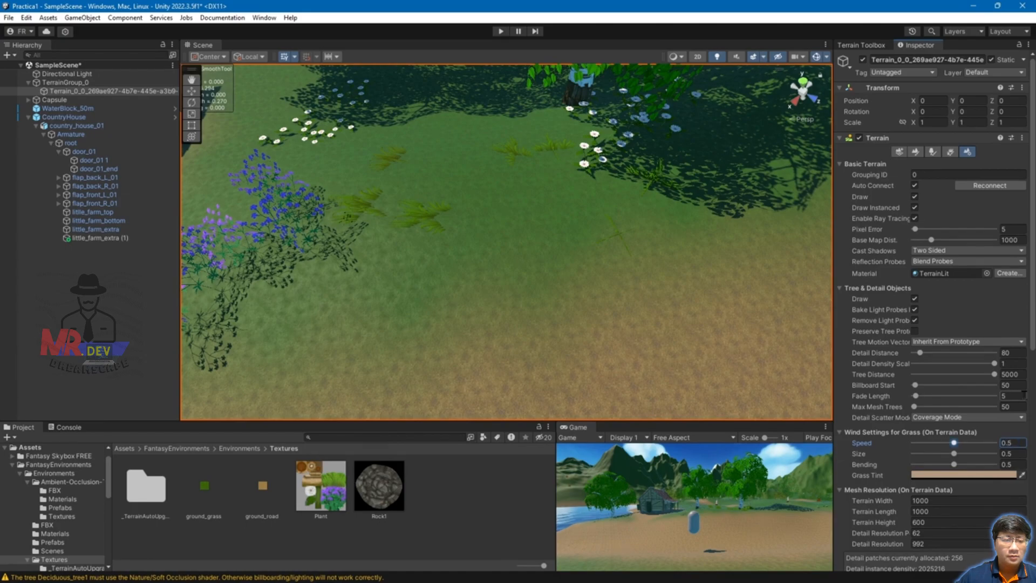
{"action": "scroll", "coordinate": [890, 324], "scroll_direction": "down", "scroll_amount": 5}
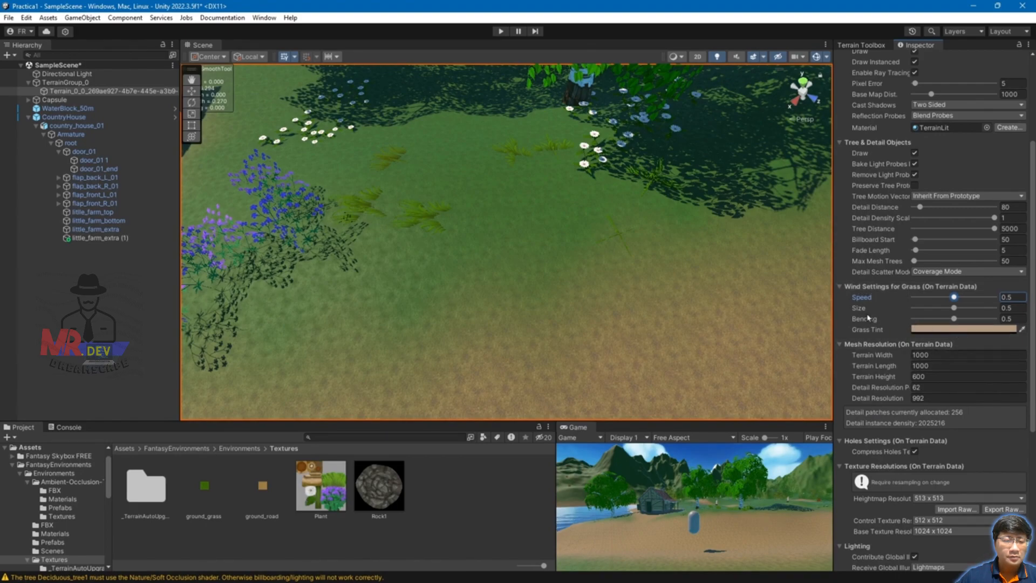
{"action": "mouse_move", "coordinate": [865, 320]}
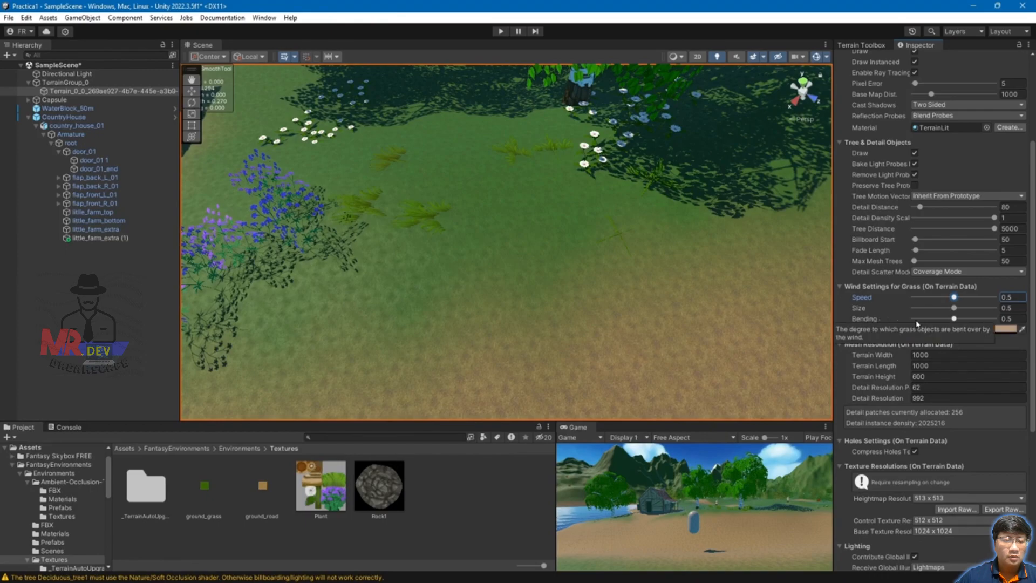
{"action": "left_click_drag", "start_coordinate": [955, 320], "coordinate": [943, 320]}
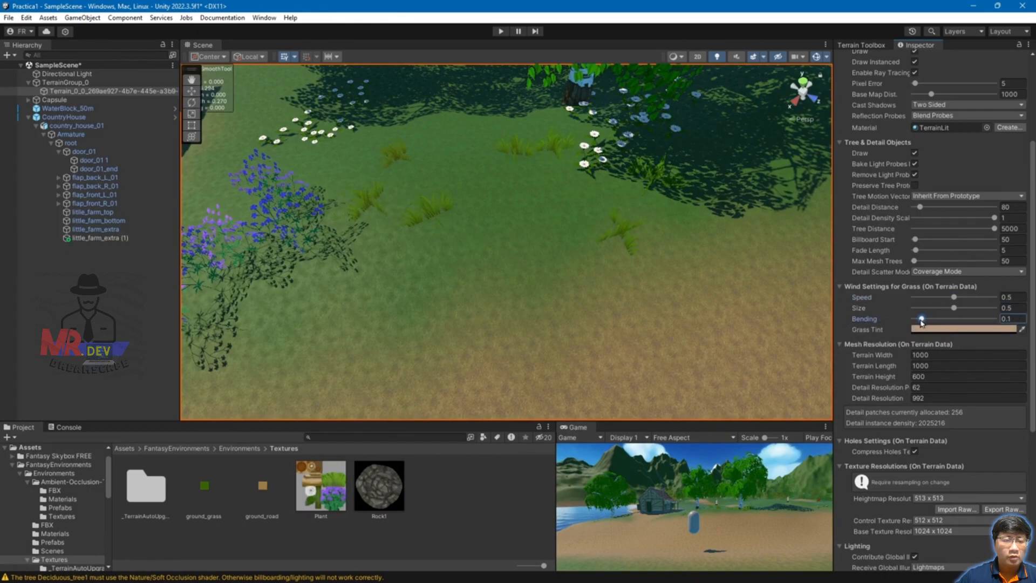
{"action": "mouse_move", "coordinate": [928, 320]}
{"action": "left_mouse_down"}
{"action": "mouse_move", "coordinate": [987, 322]}
{"action": "mouse_move", "coordinate": [938, 324]}
{"action": "left_mouse_up"}
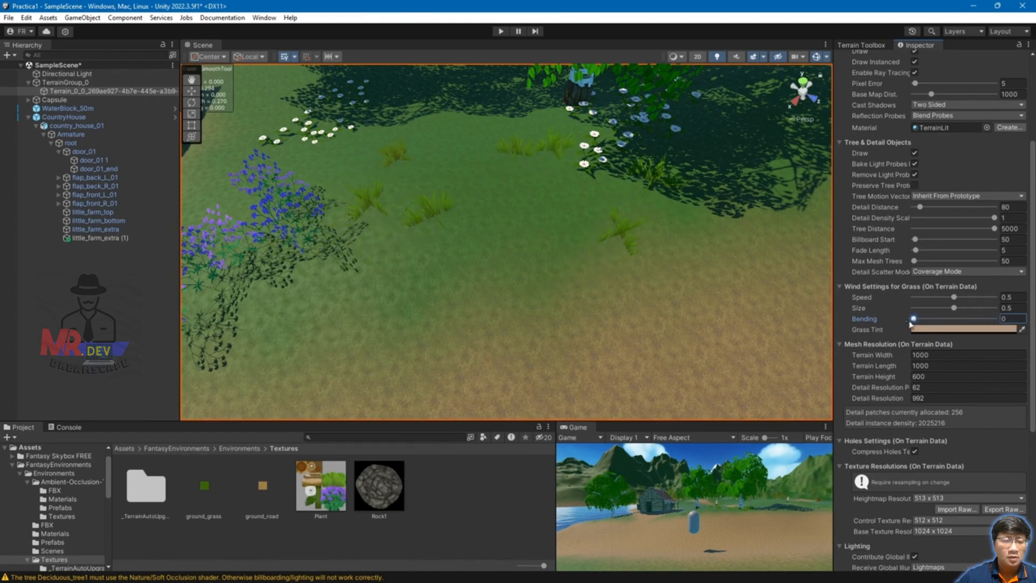
{"action": "scroll", "coordinate": [612, 238], "scroll_direction": "down", "scroll_amount": 6}
{"action": "scroll", "coordinate": [528, 238], "scroll_direction": "up", "scroll_amount": 10}
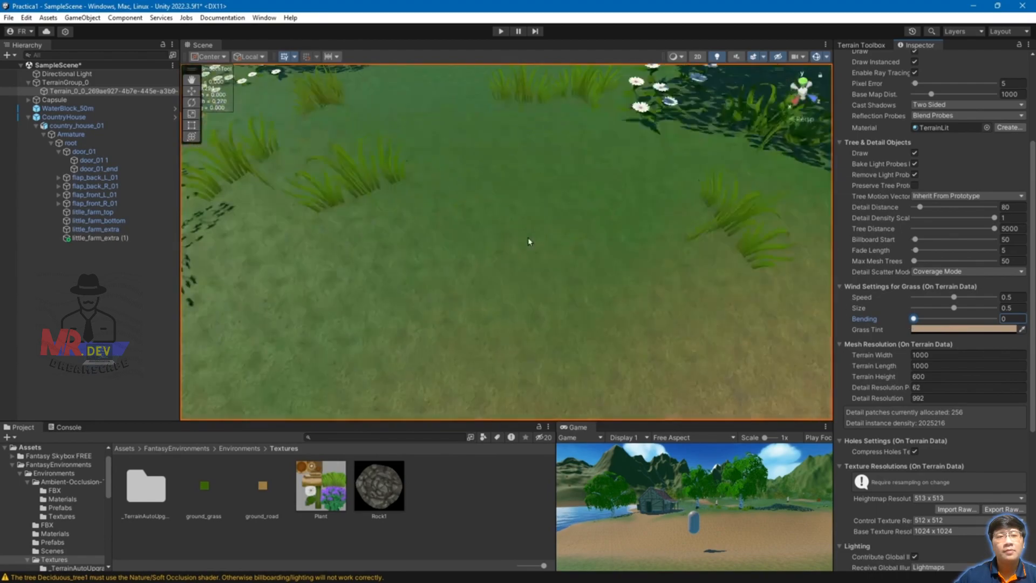
{"action": "scroll", "coordinate": [528, 238], "scroll_direction": "down", "scroll_amount": 3}
Step: Fly the scene camera low over the grass to inspect it, then select the Capsule
{"action": "key", "text": "q"}
{"action": "mouse_move", "coordinate": [546, 235]}
{"action": "right_mouse_down"}
{"action": "mouse_move", "coordinate": [540, 225]}
{"action": "mouse_move", "coordinate": [540, 234]}
{"action": "right_mouse_up"}
{"action": "key", "text": "e"}
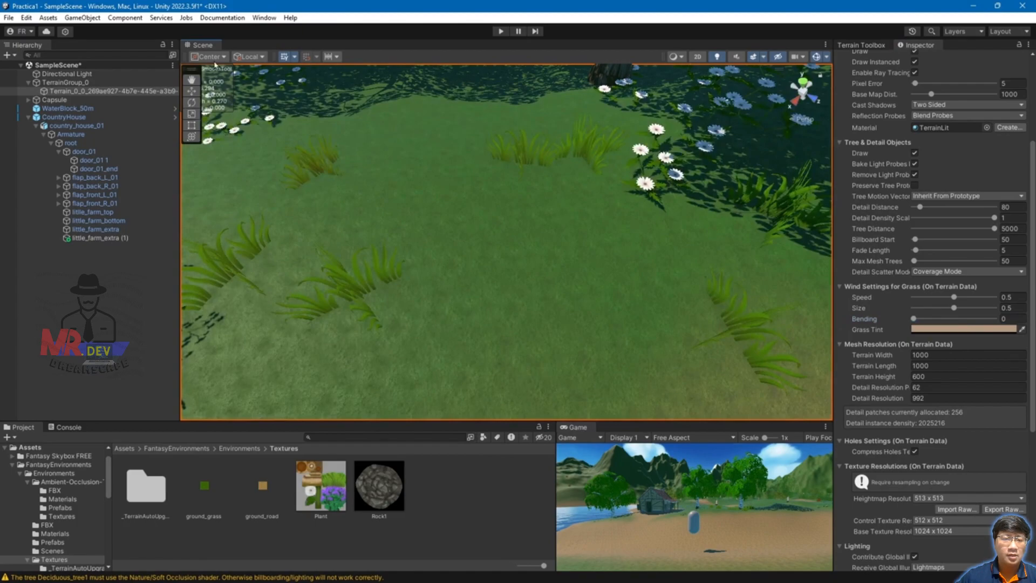
{"action": "left_click", "coordinate": [54, 100]}
Step: Frame the Capsule, move it up the dirt path in front of the house, then reselect the terrain
{"action": "key", "text": "f"}
{"action": "left_click_drag", "start_coordinate": [511, 247], "coordinate": [515, 177]}
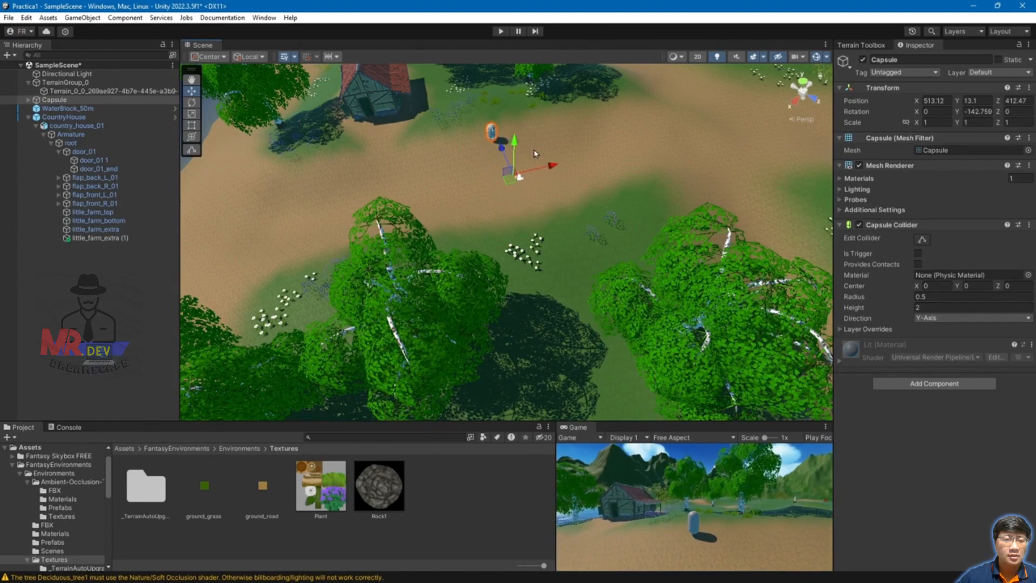
{"action": "middle_click_drag", "start_coordinate": [619, 127], "coordinate": [604, 197]}
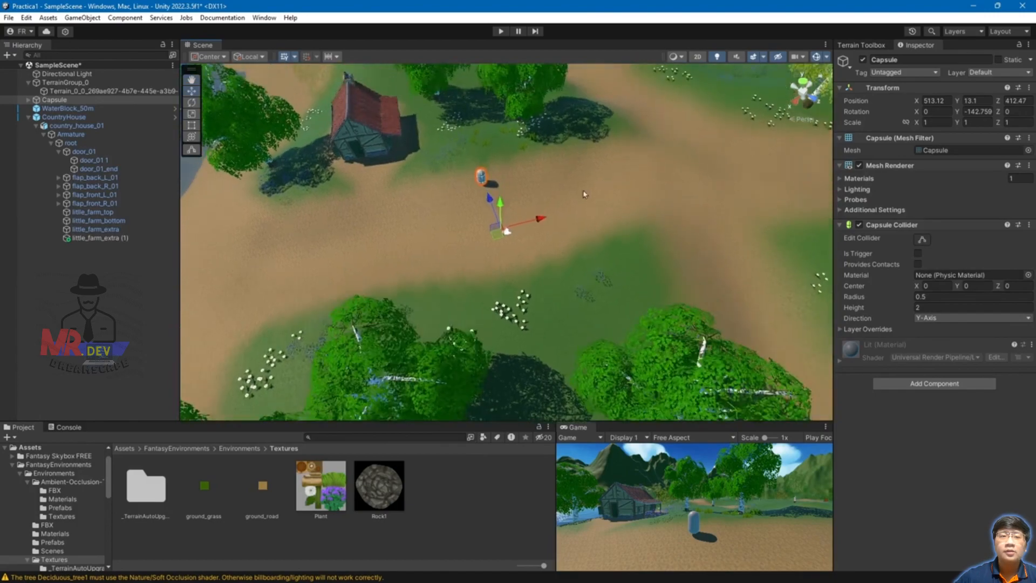
{"action": "left_click_drag", "start_coordinate": [676, 419], "coordinate": [675, 377]}
{"action": "middle_click_drag", "start_coordinate": [541, 151], "coordinate": [558, 199]}
{"action": "left_click", "coordinate": [560, 202]}
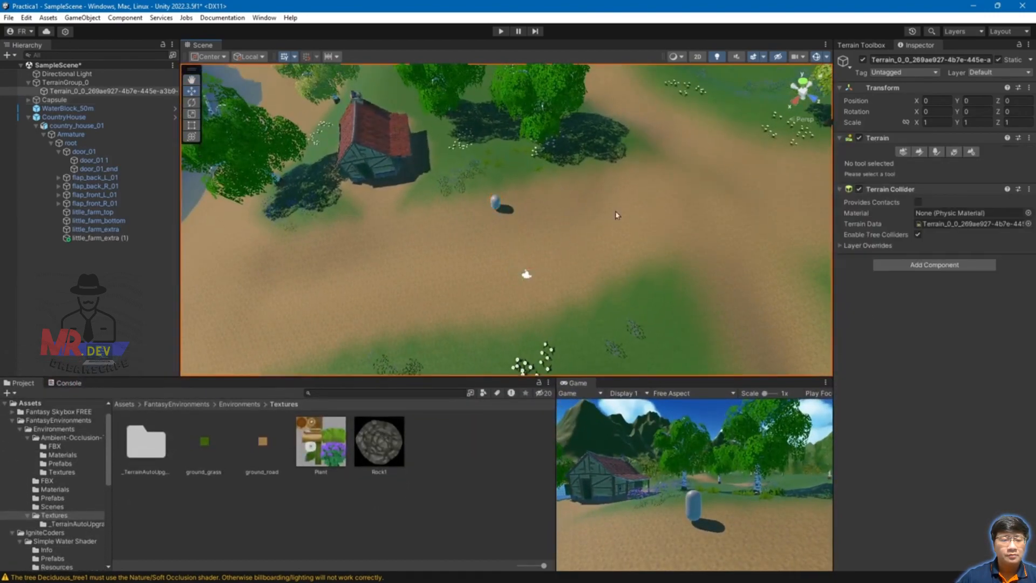
Step: Switch to Paint Details and brush Grass1 along the tree shadow between the house and capsule
{"action": "left_click", "coordinate": [953, 153]}
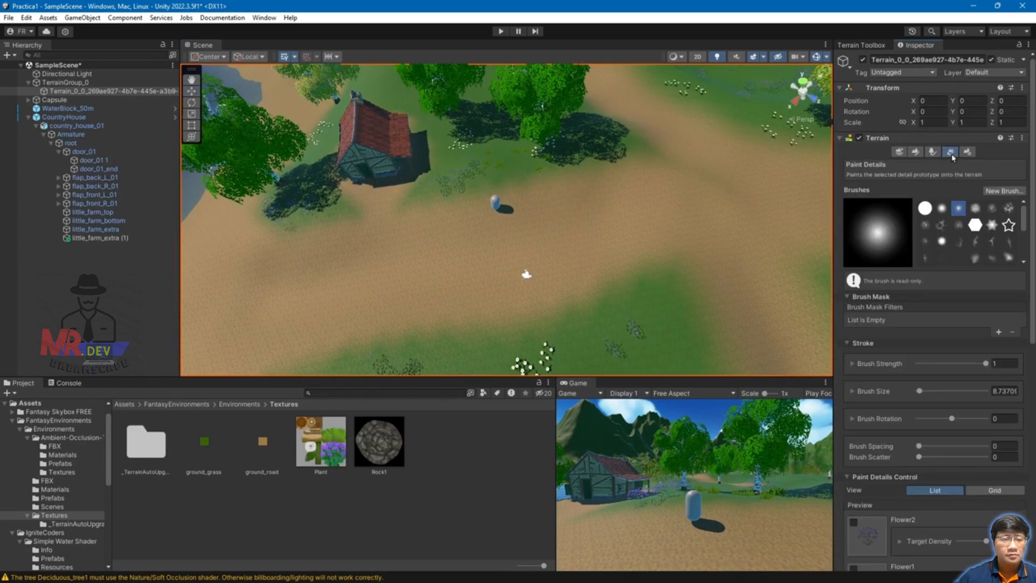
{"action": "scroll", "coordinate": [916, 408], "scroll_direction": "down", "scroll_amount": 15}
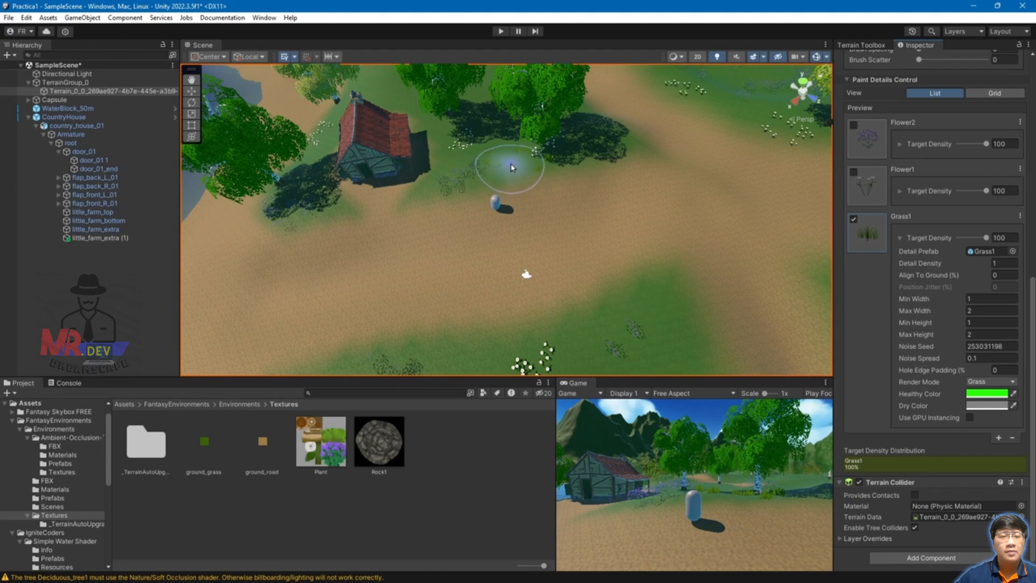
{"action": "scroll", "coordinate": [492, 156], "scroll_direction": "up", "scroll_amount": 5}
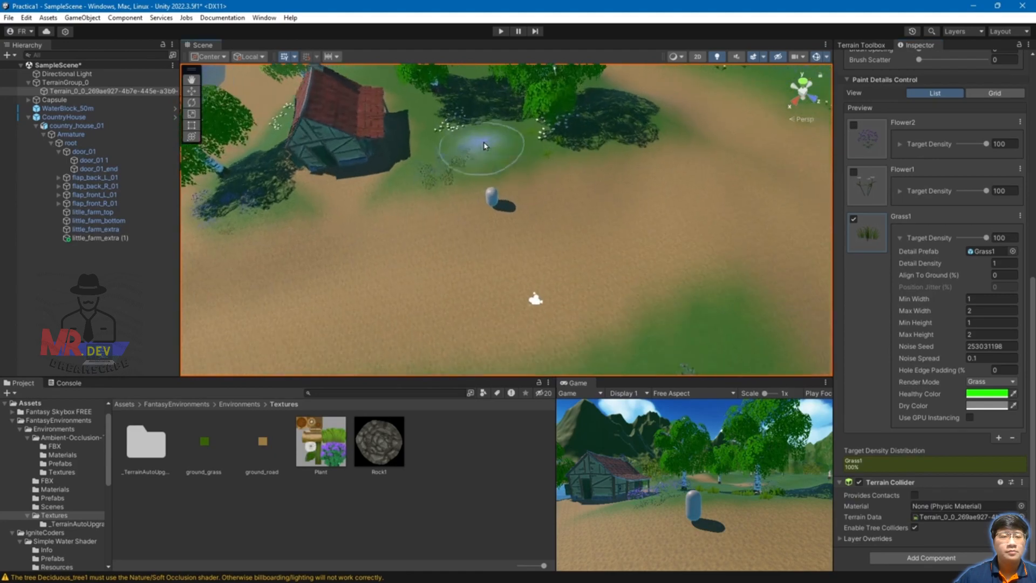
{"action": "middle_click_drag", "start_coordinate": [565, 162], "coordinate": [570, 215]}
{"action": "scroll", "coordinate": [545, 208], "scroll_direction": "up", "scroll_amount": 2}
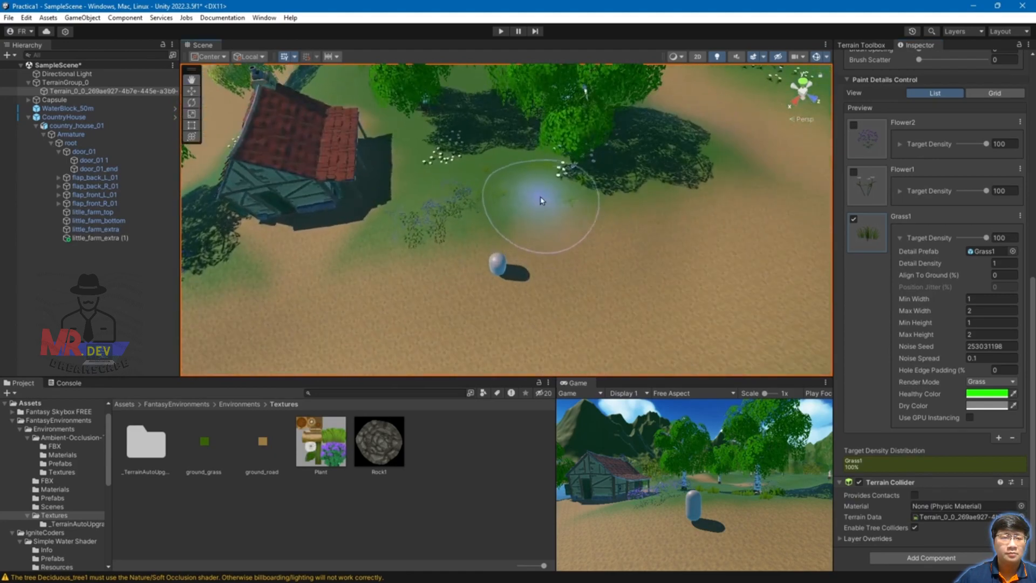
{"action": "mouse_move", "coordinate": [699, 152]}
{"action": "left_mouse_down"}
{"action": "mouse_move", "coordinate": [643, 123]}
{"action": "mouse_move", "coordinate": [720, 144]}
{"action": "left_mouse_up"}
{"action": "scroll", "coordinate": [464, 218], "scroll_direction": "down", "scroll_amount": 1}
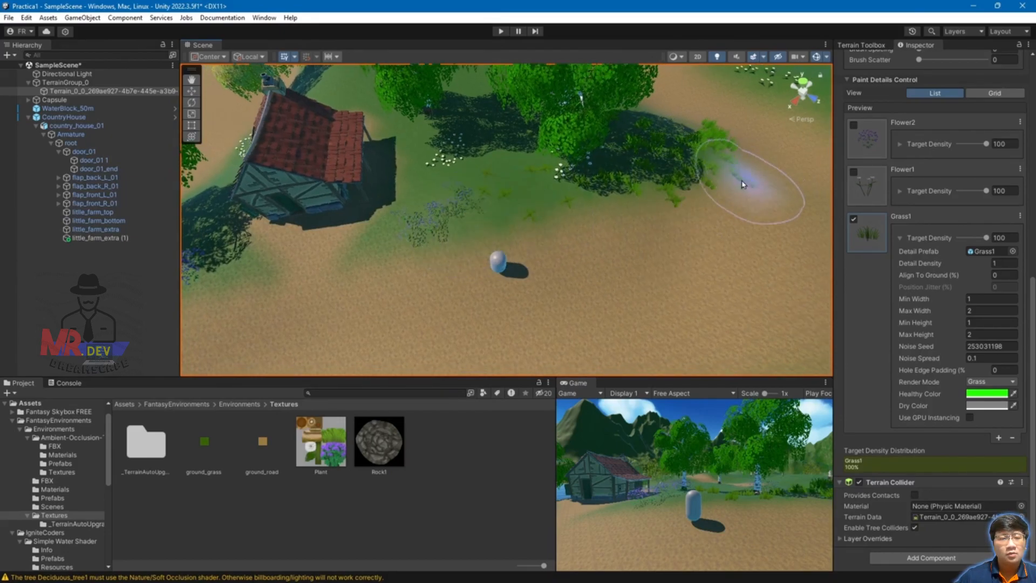
Step: Paint Grass1 tufts from the house toward the trees, then raise Grass1 Detail Density toward 1.03
{"action": "mouse_move", "coordinate": [386, 227]}
{"action": "left_mouse_down"}
{"action": "mouse_move", "coordinate": [448, 160]}
{"action": "mouse_move", "coordinate": [486, 145]}
{"action": "mouse_move", "coordinate": [534, 186]}
{"action": "left_mouse_up"}
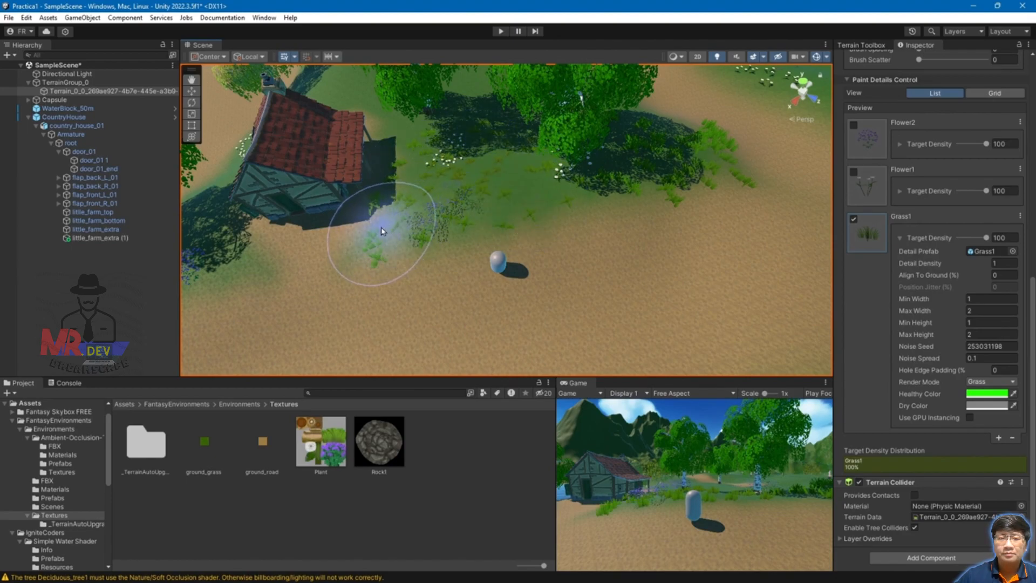
{"action": "scroll", "coordinate": [472, 233], "scroll_direction": "up", "scroll_amount": 1}
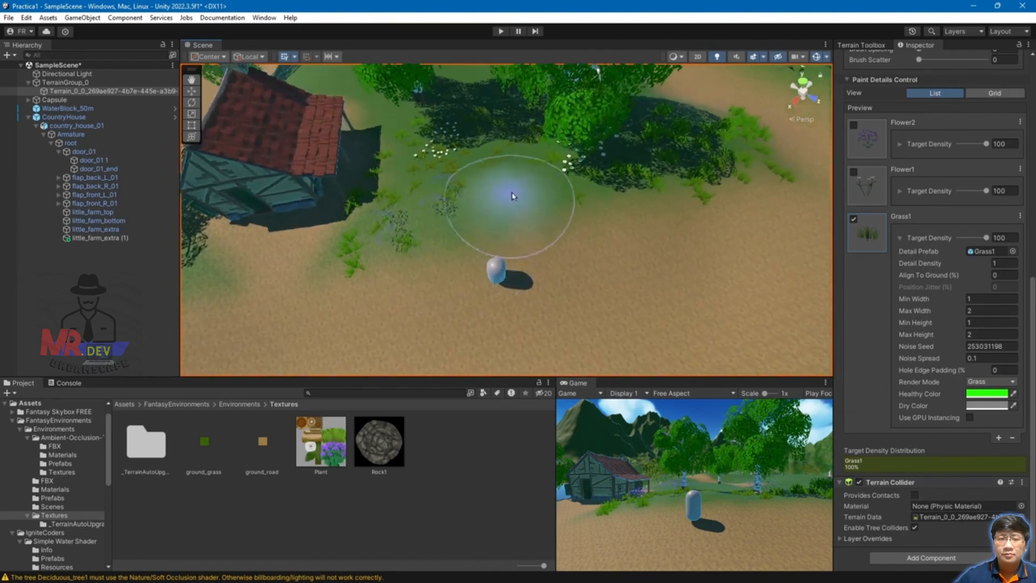
{"action": "mouse_move", "coordinate": [542, 167]}
{"action": "left_mouse_down", "text": "alt"}
{"action": "mouse_move", "coordinate": [438, 246]}
{"action": "mouse_move", "coordinate": [485, 178]}
{"action": "left_mouse_up", "text": "alt"}
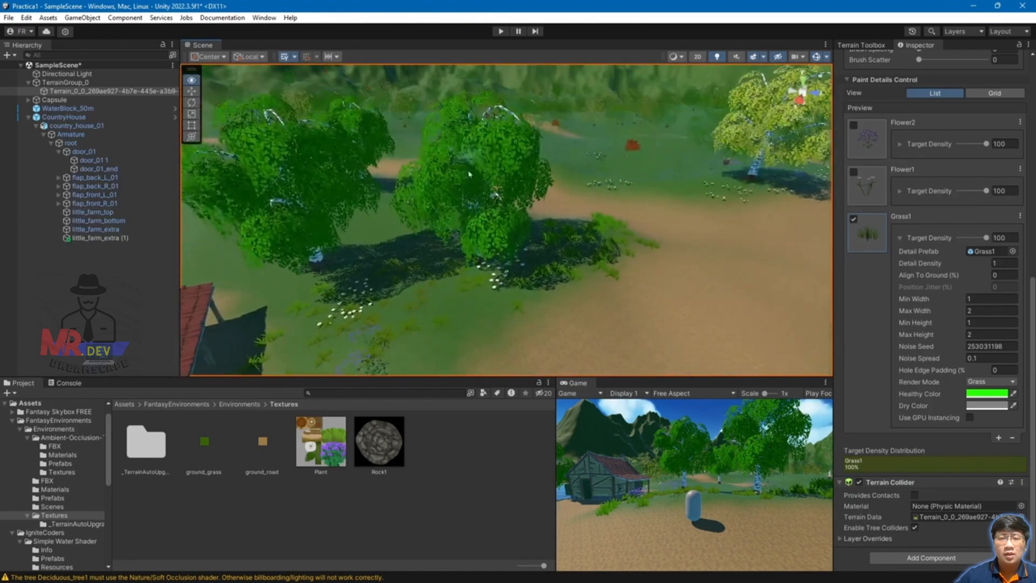
{"action": "left_click", "coordinate": [475, 323]}
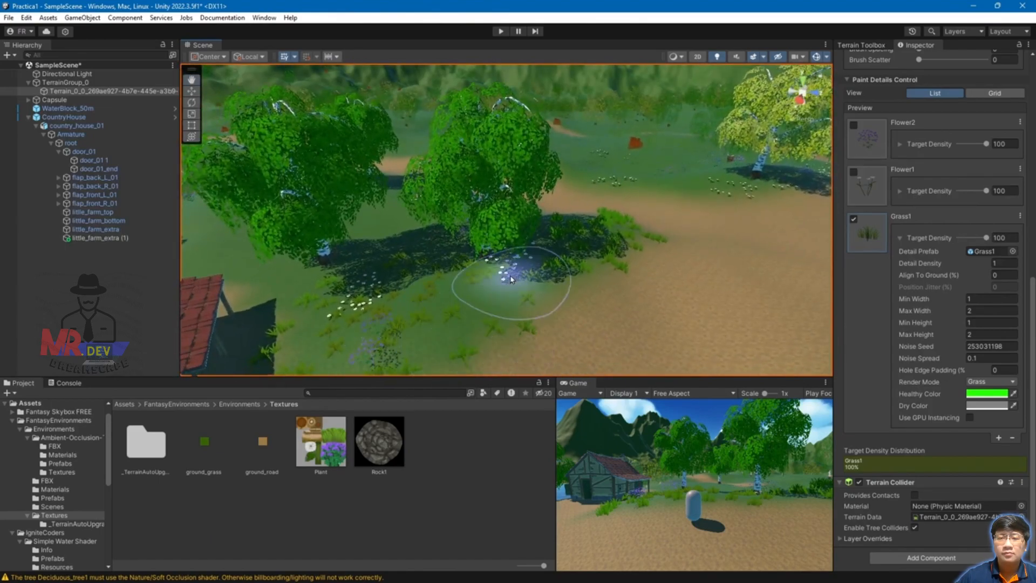
{"action": "scroll", "coordinate": [565, 277], "scroll_direction": "down", "scroll_amount": 1}
{"action": "mouse_move", "coordinate": [565, 276]}
{"action": "middle_mouse_down"}
{"action": "mouse_move", "coordinate": [636, 97]}
{"action": "mouse_move", "coordinate": [566, 210]}
{"action": "mouse_move", "coordinate": [576, 156]}
{"action": "middle_mouse_up"}
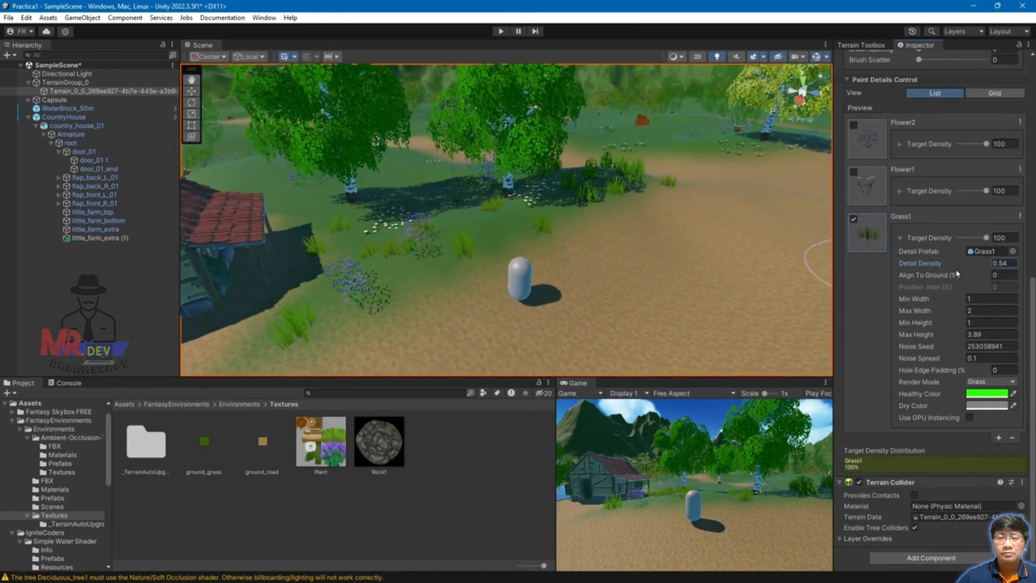
{"action": "left_click_drag", "start_coordinate": [957, 274], "coordinate": [966, 274]}
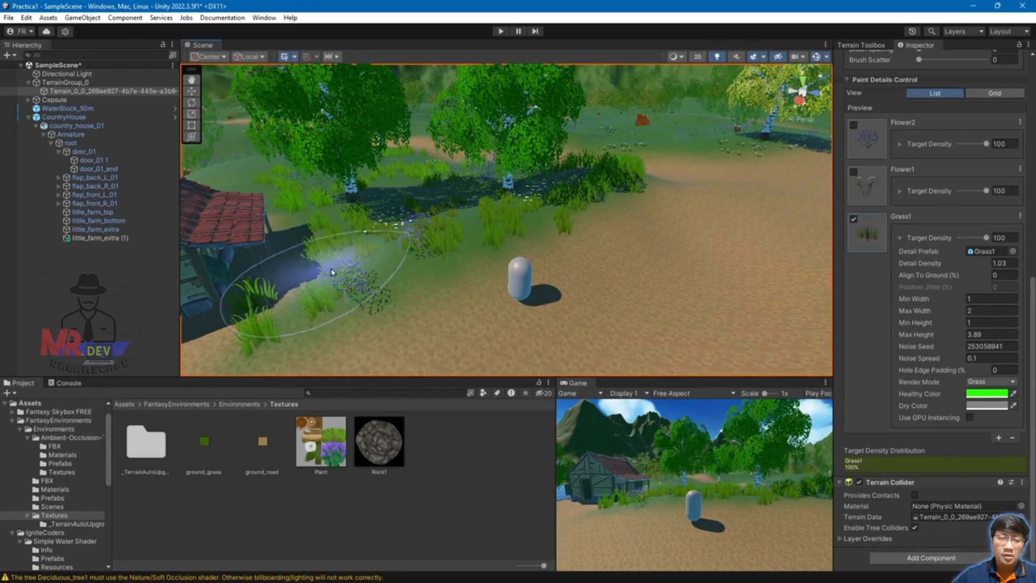
Step: Paint Grass1 clumps beside the path
{"action": "right_click_drag", "start_coordinate": [360, 274], "coordinate": [405, 282]}
{"action": "scroll", "coordinate": [431, 290], "scroll_direction": "down", "scroll_amount": 4}
{"action": "scroll", "coordinate": [462, 297], "scroll_direction": "down", "scroll_amount": 5}
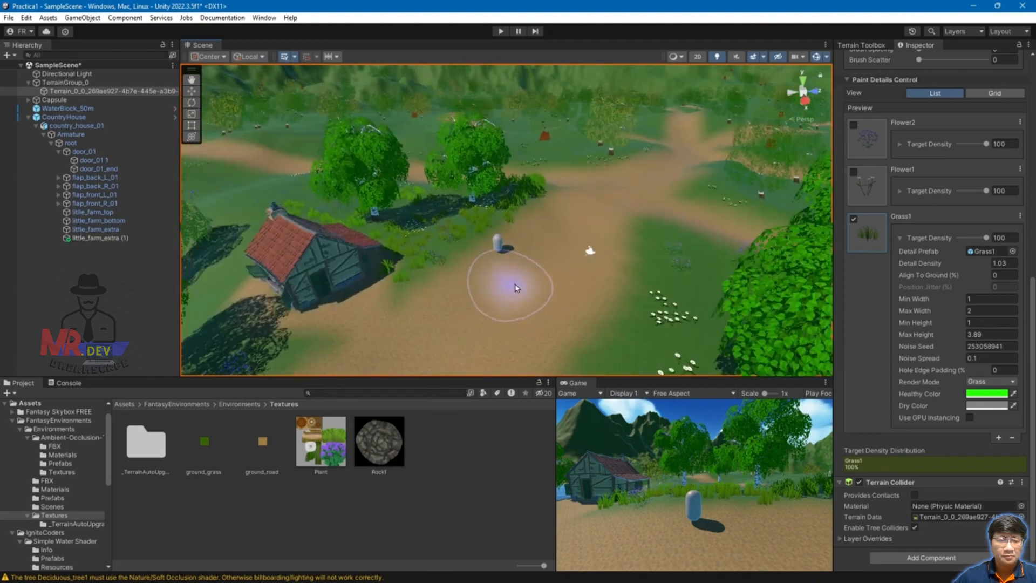
{"action": "mouse_move", "coordinate": [658, 273]}
{"action": "left_mouse_down"}
{"action": "mouse_move", "coordinate": [577, 347]}
{"action": "mouse_move", "coordinate": [673, 229]}
{"action": "left_mouse_up"}
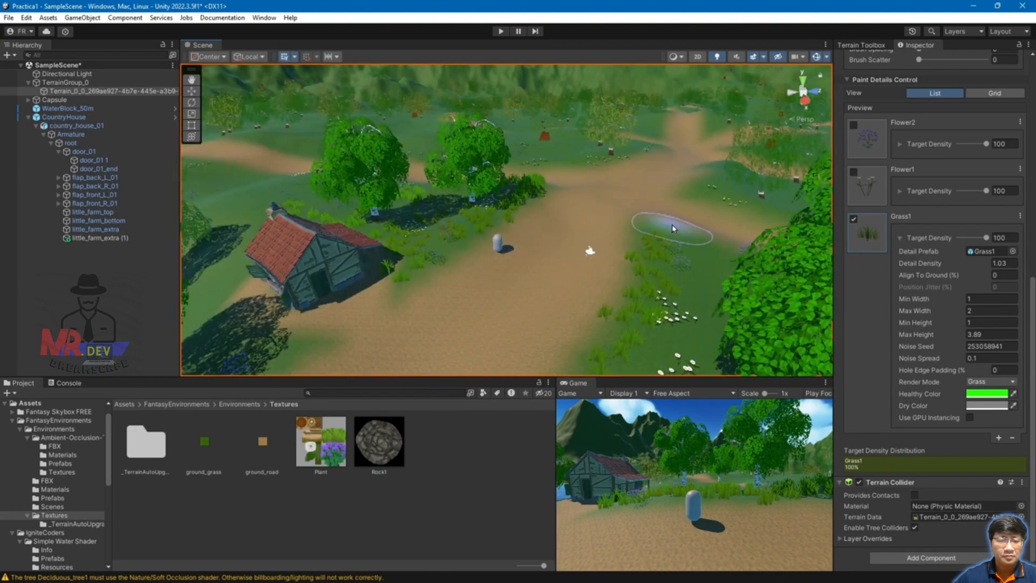
{"action": "scroll", "coordinate": [696, 298], "scroll_direction": "down", "scroll_amount": 5}
{"action": "mouse_move", "coordinate": [590, 346]}
{"action": "left_mouse_down", "text": "alt"}
{"action": "mouse_move", "coordinate": [606, 296]}
{"action": "mouse_move", "coordinate": [596, 294]}
{"action": "left_mouse_up", "text": "alt"}
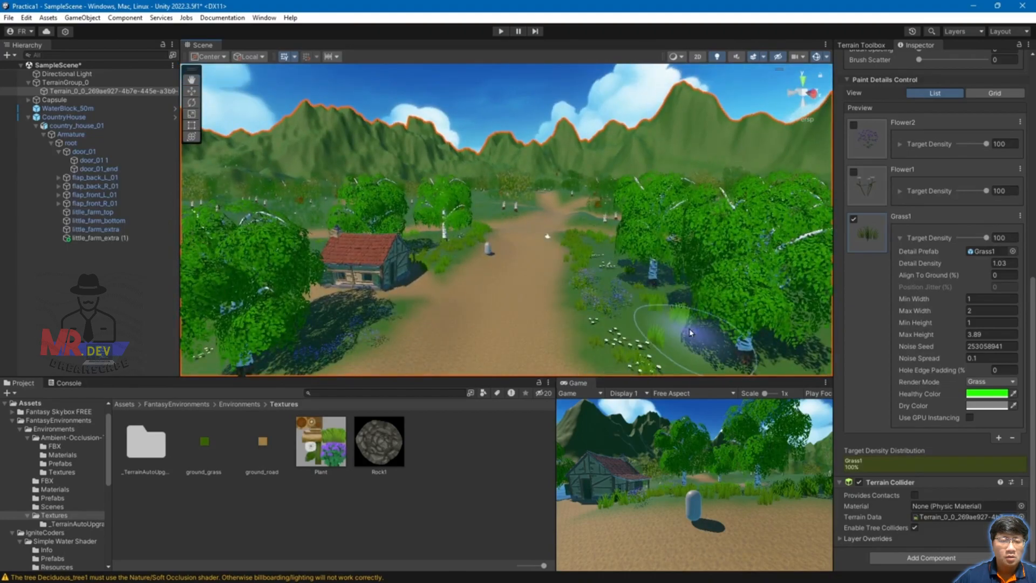
{"action": "scroll", "coordinate": [390, 305], "scroll_direction": "down", "scroll_amount": 3}
{"action": "scroll", "coordinate": [450, 275], "scroll_direction": "up", "scroll_amount": 3}
Step: Pan across the terrain to review the house, left tree, flower patches and right-hand shore
{"action": "middle_click_drag", "start_coordinate": [409, 326], "coordinate": [458, 286]}
{"action": "scroll", "coordinate": [454, 283], "scroll_direction": "up", "scroll_amount": 1}
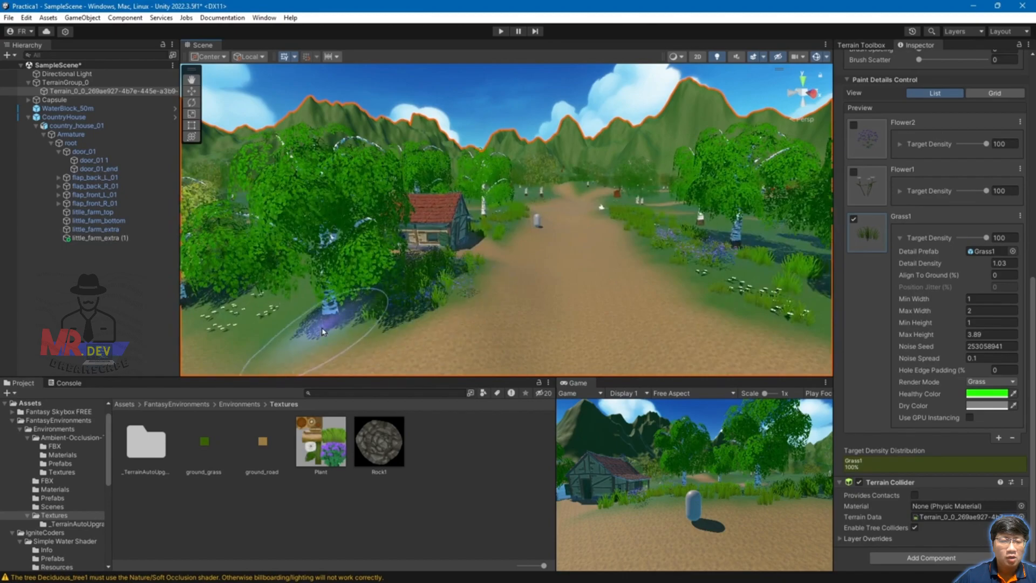
{"action": "middle_click_drag", "start_coordinate": [310, 329], "coordinate": [493, 276]}
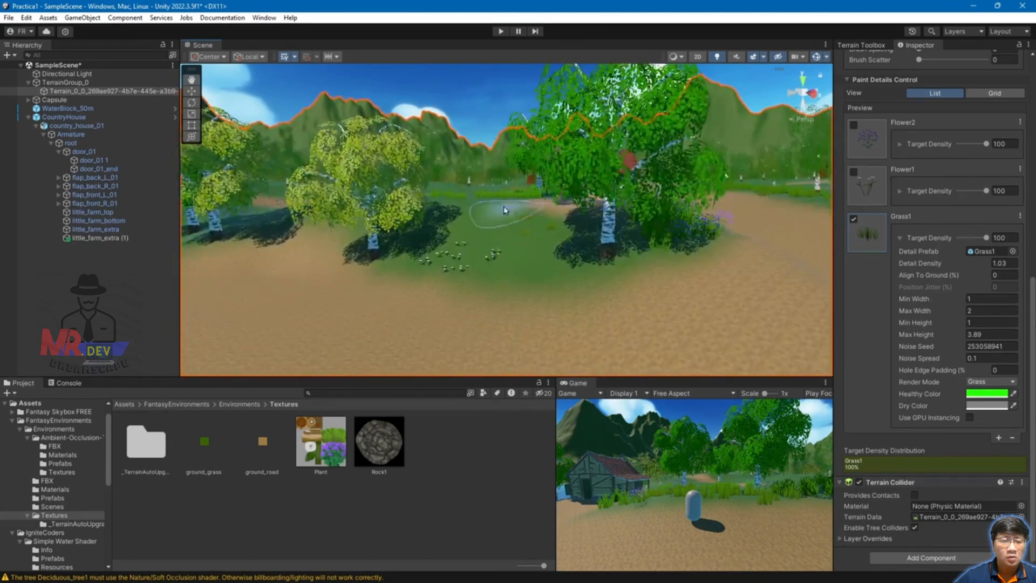
{"action": "mouse_move", "coordinate": [474, 278]}
{"action": "left_mouse_down", "text": "alt"}
{"action": "mouse_move", "coordinate": [500, 276]}
{"action": "mouse_move", "coordinate": [493, 212]}
{"action": "left_mouse_up", "text": "alt"}
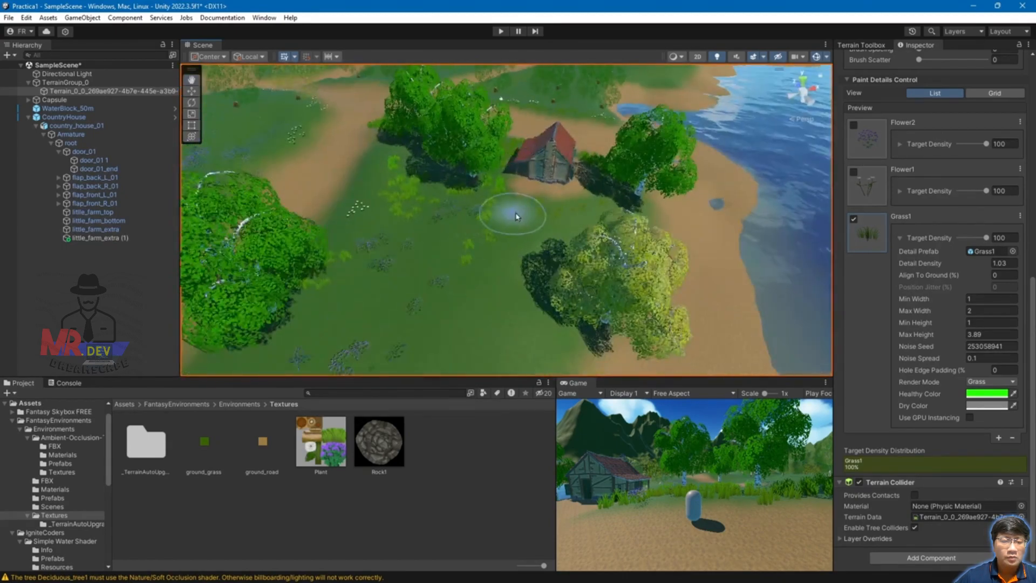
{"action": "middle_click_drag", "start_coordinate": [553, 250], "coordinate": [622, 221]}
{"action": "middle_click_drag", "start_coordinate": [444, 291], "coordinate": [549, 222]}
{"action": "mouse_move", "coordinate": [726, 291]}
{"action": "middle_mouse_down"}
{"action": "mouse_move", "coordinate": [561, 230]}
{"action": "mouse_move", "coordinate": [681, 201]}
{"action": "middle_mouse_up"}
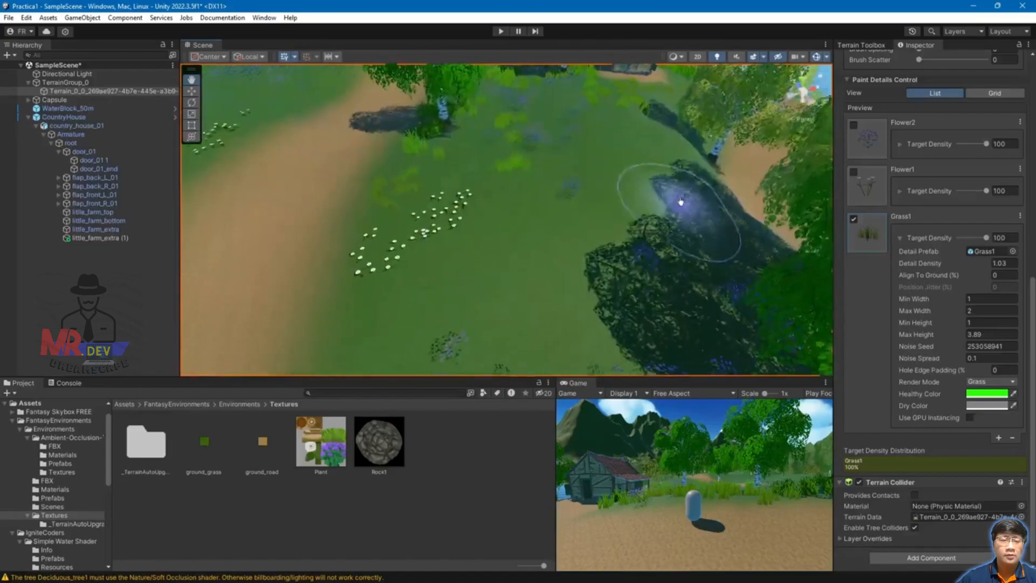
{"action": "mouse_move", "coordinate": [294, 237]}
{"action": "middle_mouse_down"}
{"action": "mouse_move", "coordinate": [400, 277]}
{"action": "mouse_move", "coordinate": [458, 338]}
{"action": "mouse_move", "coordinate": [464, 373]}
{"action": "middle_mouse_up"}
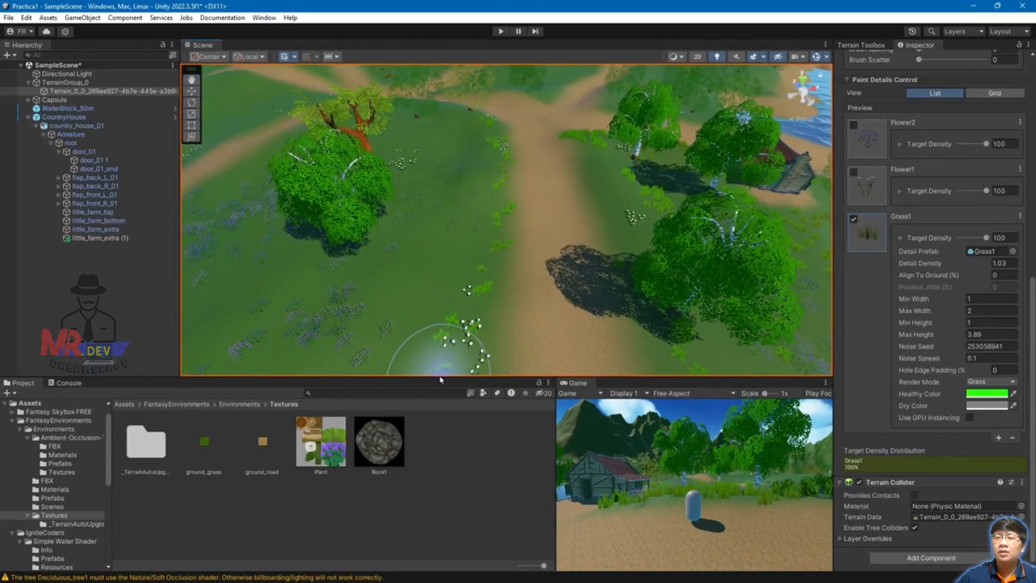
{"action": "scroll", "coordinate": [490, 129], "scroll_direction": "up", "scroll_amount": 4}
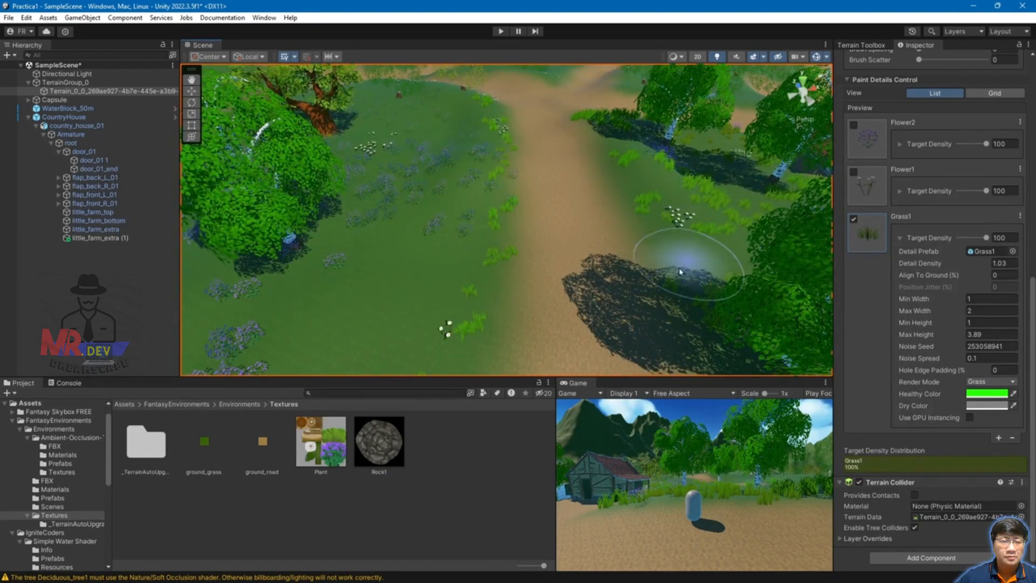
Step: Orbit down among the birches, then swing to a high view of the path and lake
{"action": "mouse_move", "coordinate": [780, 200]}
{"action": "left_mouse_down", "text": "alt"}
{"action": "mouse_move", "coordinate": [687, 250]}
{"action": "mouse_move", "coordinate": [485, 159]}
{"action": "mouse_move", "coordinate": [509, 260]}
{"action": "mouse_move", "coordinate": [564, 251]}
{"action": "left_mouse_up", "text": "alt"}
{"action": "scroll", "coordinate": [564, 251], "scroll_direction": "down", "scroll_amount": 8}
{"action": "middle_click_drag", "start_coordinate": [478, 309], "coordinate": [577, 300]}
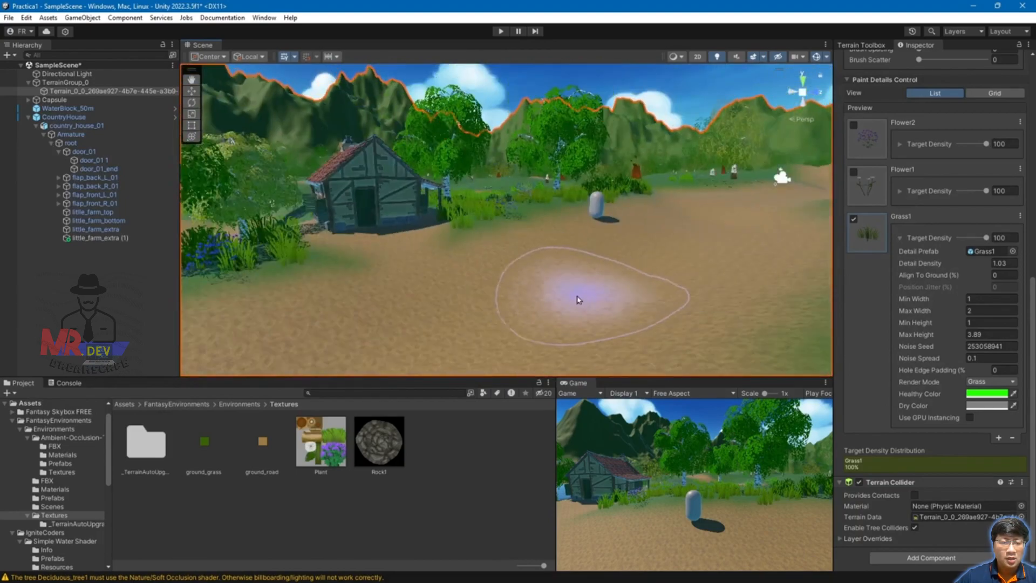
{"action": "middle_click_drag", "start_coordinate": [671, 273], "coordinate": [597, 297]}
{"action": "left_click_drag", "start_coordinate": [597, 297], "coordinate": [626, 267], "text": "alt"}
{"action": "middle_click_drag", "start_coordinate": [626, 266], "coordinate": [613, 289]}
{"action": "middle_click_drag", "start_coordinate": [694, 243], "coordinate": [583, 236]}
{"action": "middle_click_drag", "start_coordinate": [681, 249], "coordinate": [475, 261]}
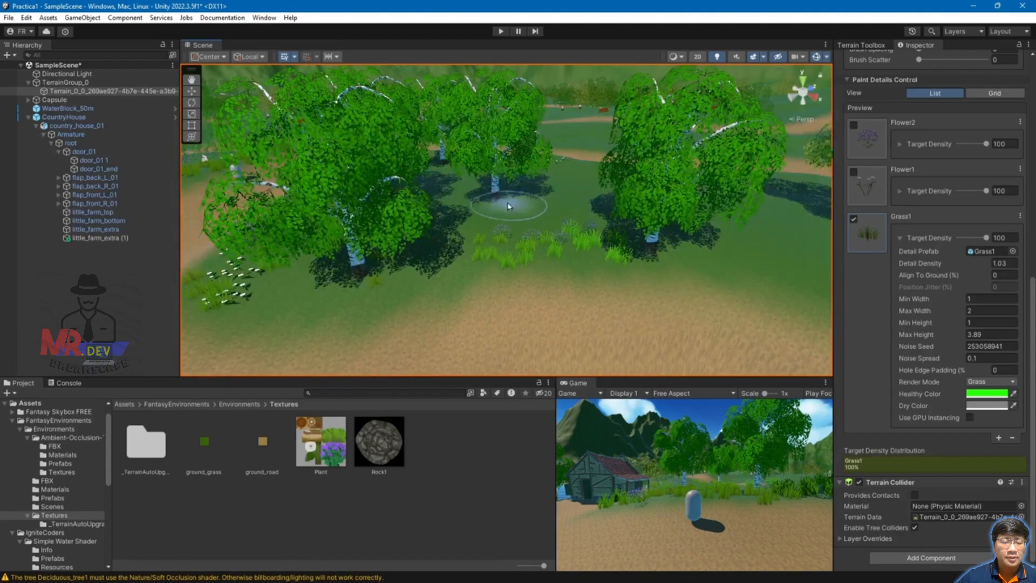
{"action": "left_click_drag", "start_coordinate": [663, 185], "coordinate": [477, 190], "text": "alt"}
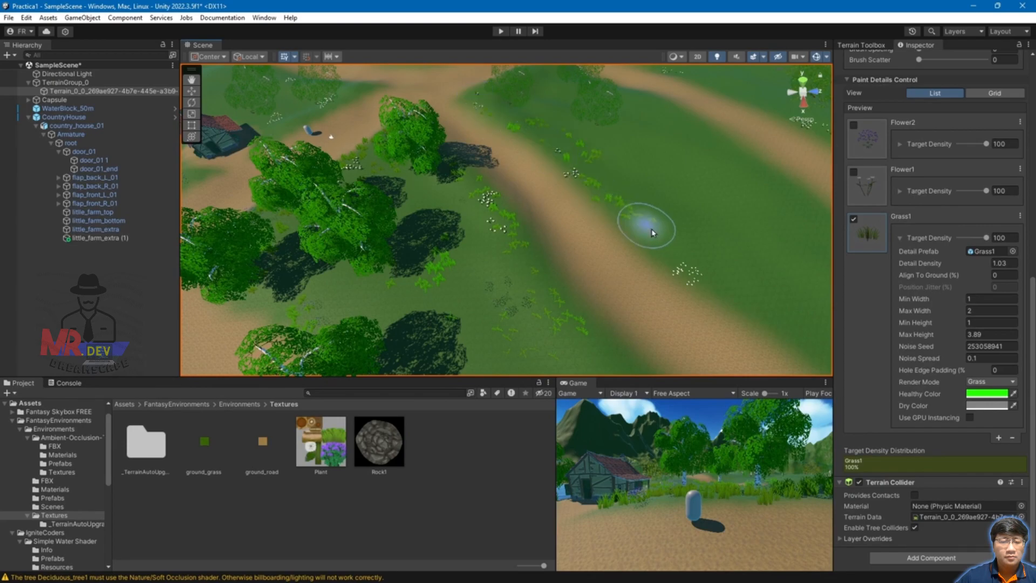
{"action": "left_click_drag", "start_coordinate": [745, 236], "coordinate": [675, 239], "text": "alt"}
{"action": "middle_click_drag", "start_coordinate": [674, 239], "coordinate": [564, 197]}
Step: Paint a band of Grass1 tufts across the ground and more beside the path
{"action": "mouse_move", "coordinate": [726, 182]}
{"action": "left_mouse_down"}
{"action": "mouse_move", "coordinate": [532, 232]}
{"action": "mouse_move", "coordinate": [317, 220]}
{"action": "left_mouse_up"}
{"action": "left_click_drag", "start_coordinate": [679, 174], "coordinate": [481, 234], "text": "alt"}
{"action": "left_click_drag", "start_coordinate": [424, 274], "coordinate": [506, 176]}
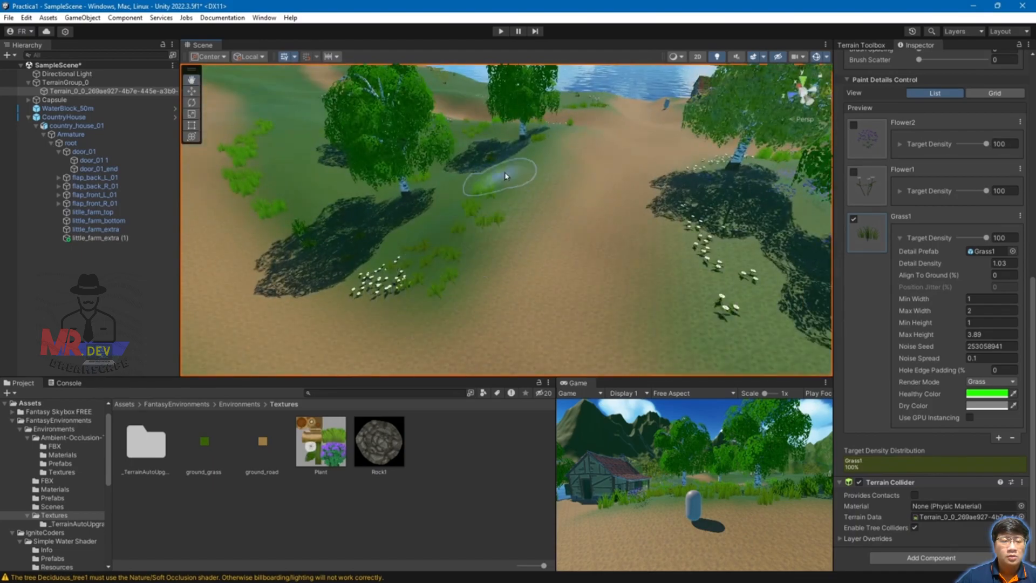
{"action": "left_click_drag", "start_coordinate": [721, 245], "coordinate": [602, 315], "text": "alt"}
{"action": "scroll", "coordinate": [646, 350], "scroll_direction": "down", "scroll_amount": 5}
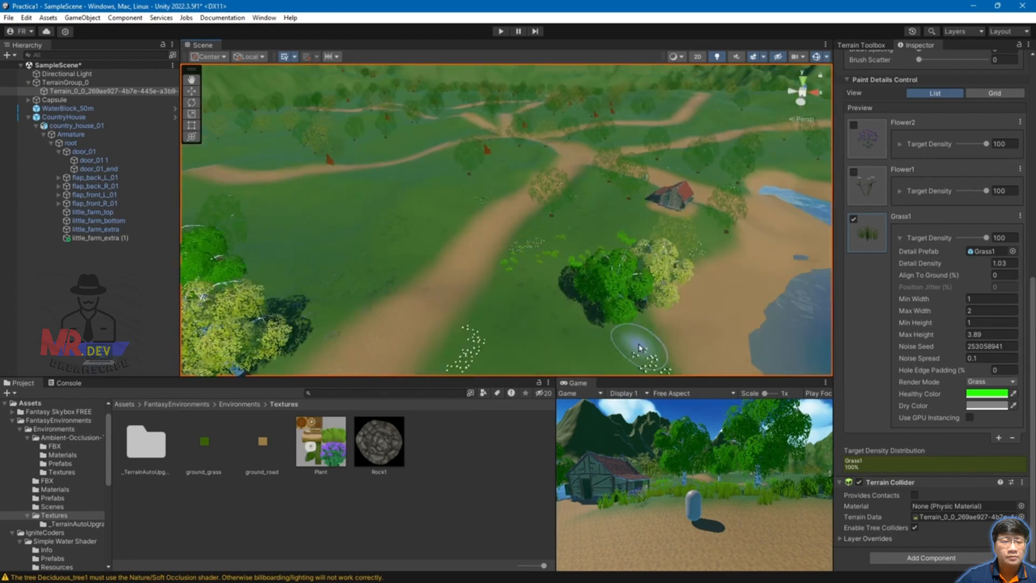
{"action": "left_click_drag", "start_coordinate": [755, 304], "coordinate": [389, 273], "text": "alt"}
{"action": "middle_click_drag", "start_coordinate": [389, 270], "coordinate": [595, 238]}
{"action": "scroll", "coordinate": [596, 238], "scroll_direction": "up", "scroll_amount": 10}
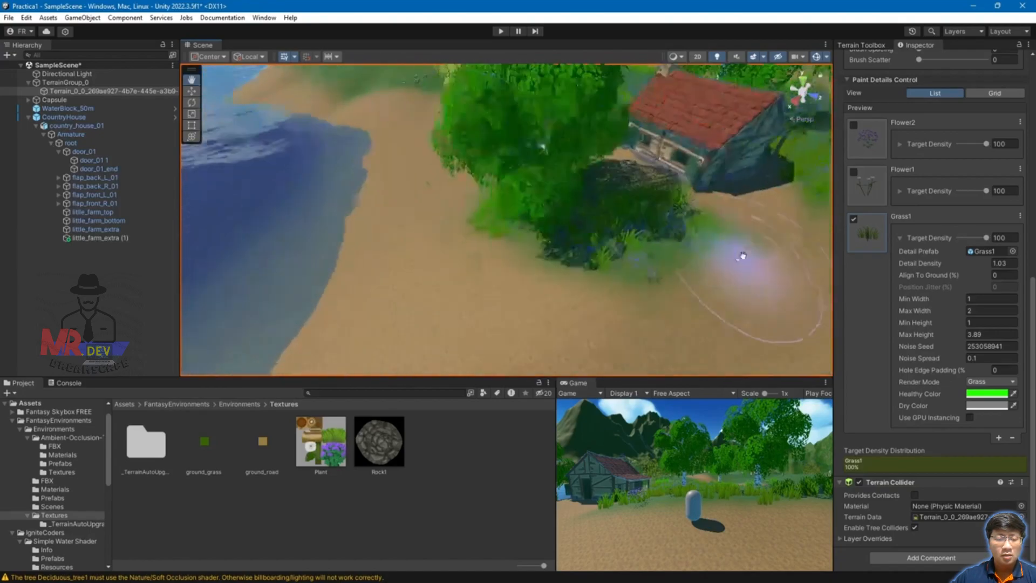
{"action": "middle_click_drag", "start_coordinate": [743, 256], "coordinate": [779, 212]}
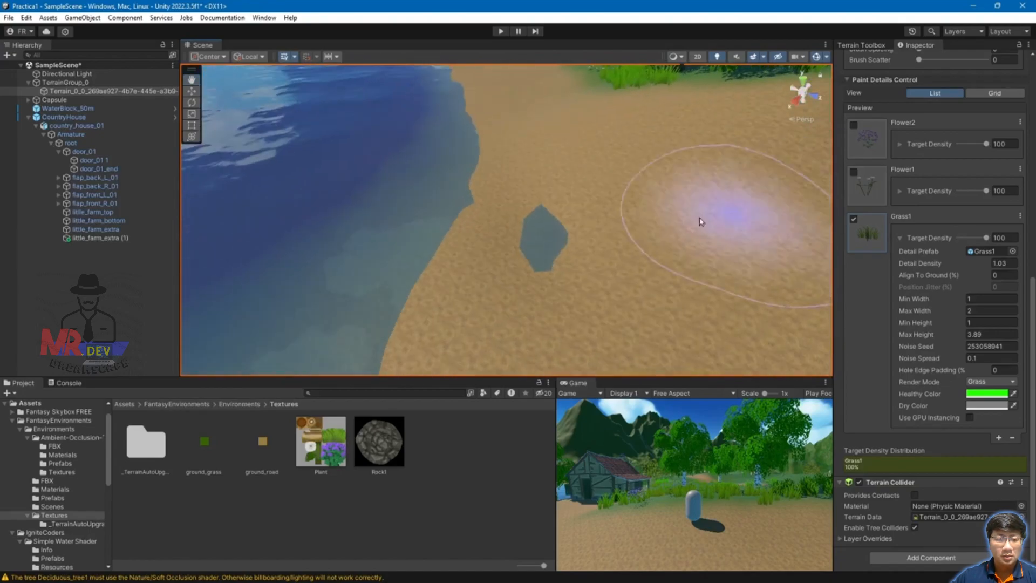
{"action": "scroll", "coordinate": [910, 205], "scroll_direction": "up", "scroll_amount": 10}
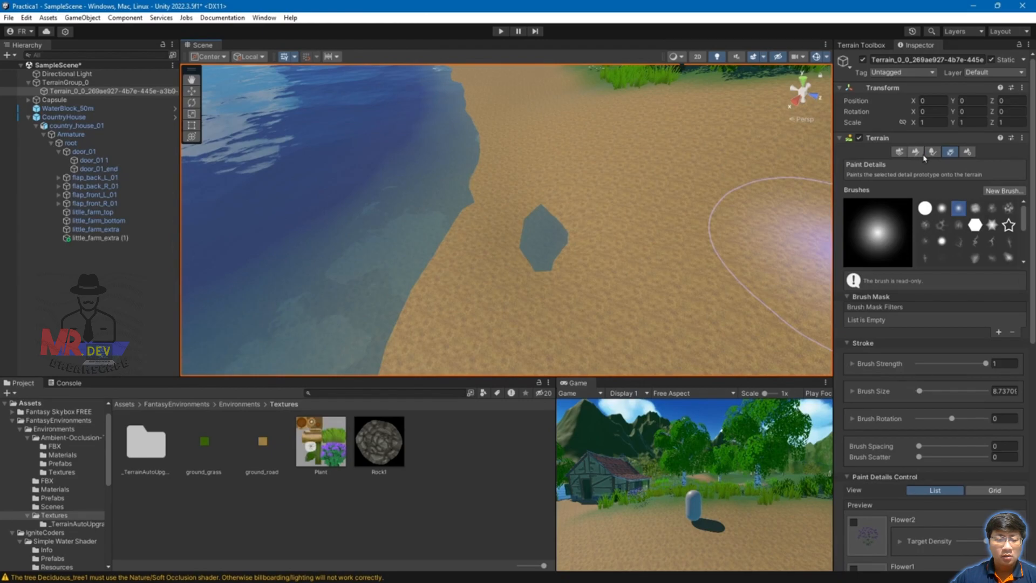
{"action": "left_click", "coordinate": [916, 152]}
{"action": "left_click", "coordinate": [885, 164]}
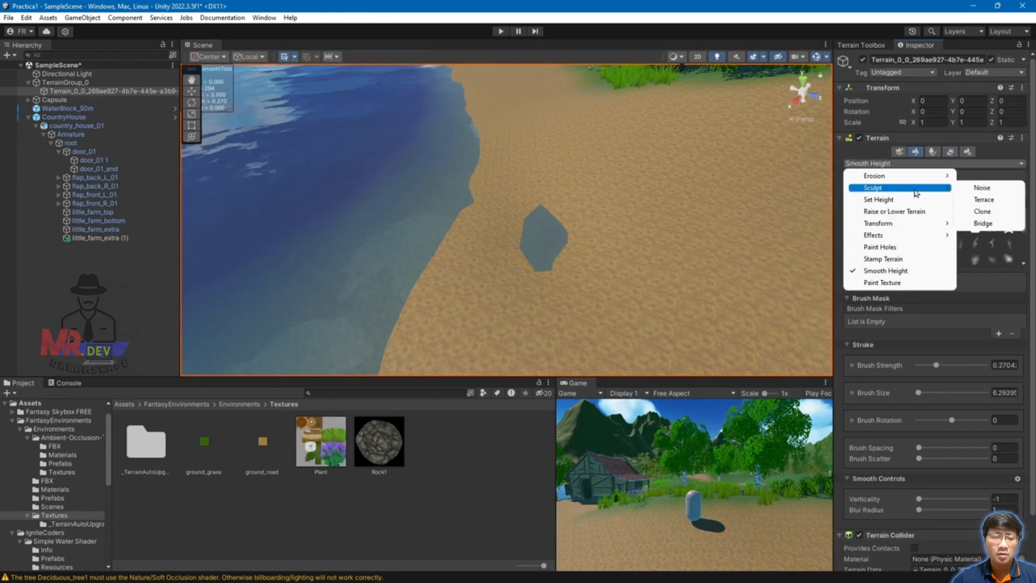
{"action": "left_click", "coordinate": [984, 189]}
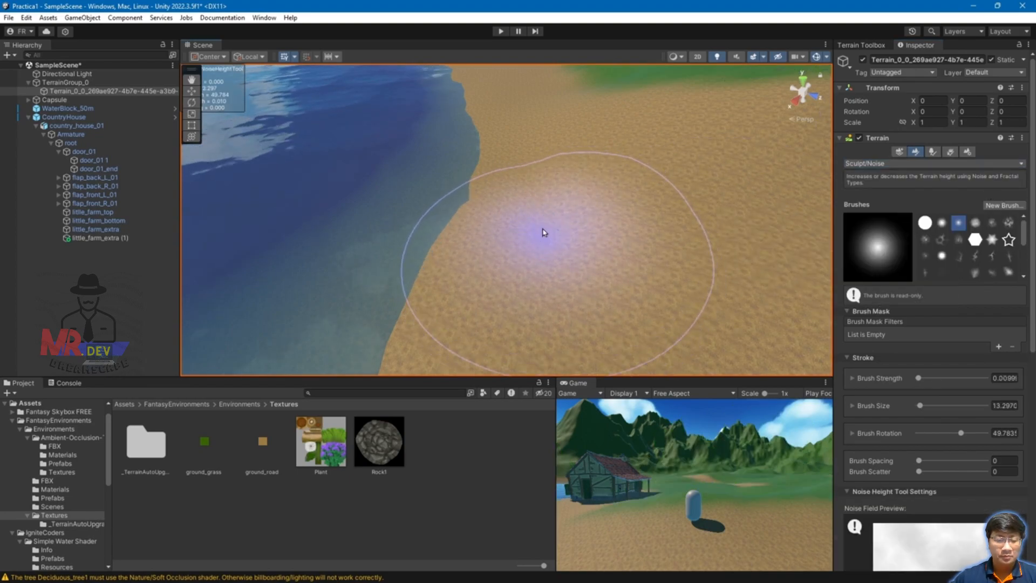
{"action": "scroll", "coordinate": [617, 266], "scroll_direction": "down", "scroll_amount": 3}
{"action": "mouse_move", "coordinate": [613, 280]}
{"action": "left_mouse_down", "text": "alt"}
{"action": "mouse_move", "coordinate": [722, 238]}
{"action": "mouse_move", "coordinate": [659, 234]}
{"action": "mouse_move", "coordinate": [687, 229]}
{"action": "mouse_move", "coordinate": [634, 203]}
{"action": "mouse_move", "coordinate": [629, 226]}
{"action": "mouse_move", "coordinate": [621, 208]}
{"action": "left_mouse_up", "text": "alt"}
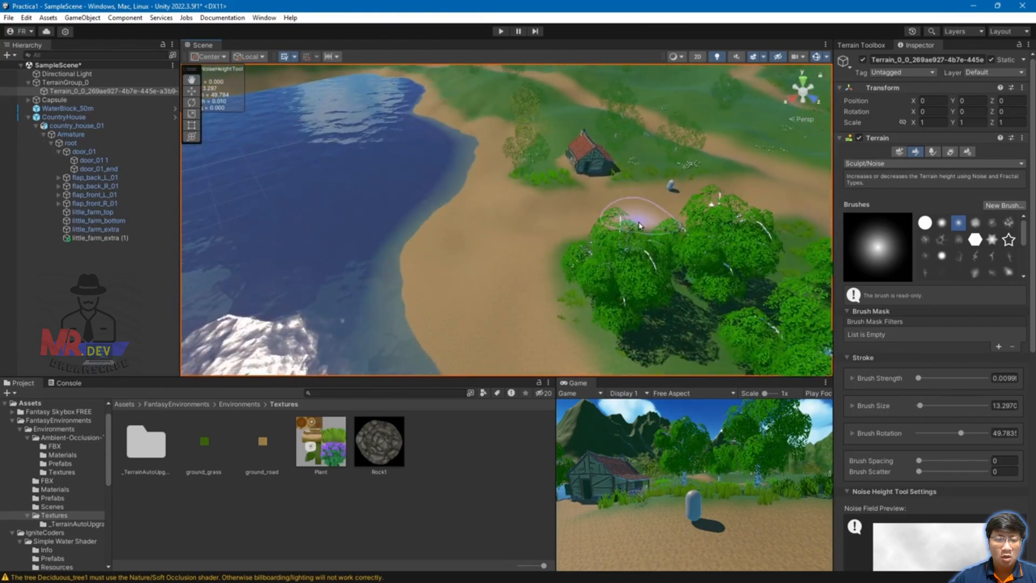
{"action": "scroll", "coordinate": [595, 249], "scroll_direction": "up", "scroll_amount": 3}
{"action": "left_click_drag", "start_coordinate": [713, 187], "coordinate": [747, 146], "text": "alt"}
{"action": "middle_click_drag", "start_coordinate": [746, 147], "coordinate": [606, 188]}
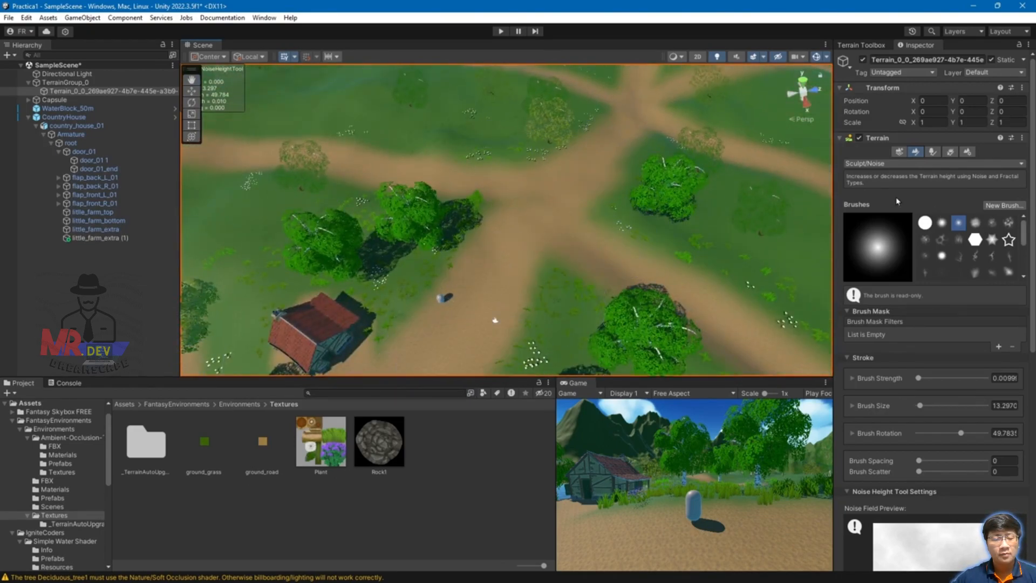
{"action": "left_click", "coordinate": [951, 152]}
{"action": "scroll", "coordinate": [942, 227], "scroll_direction": "down", "scroll_amount": 10}
{"action": "middle_click_drag", "start_coordinate": [516, 317], "coordinate": [534, 259]}
{"action": "mouse_move", "coordinate": [535, 259]}
{"action": "left_mouse_down", "text": "alt"}
{"action": "mouse_move", "coordinate": [548, 225]}
{"action": "mouse_move", "coordinate": [469, 211]}
{"action": "left_mouse_up", "text": "alt"}
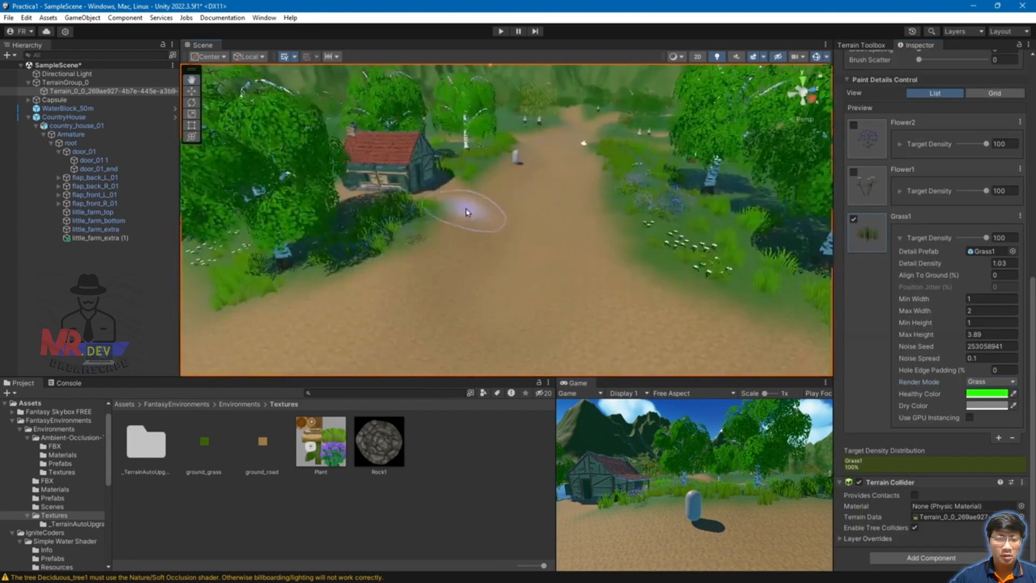
{"action": "scroll", "coordinate": [468, 211], "scroll_direction": "up", "scroll_amount": 4}
Step: Orbit the view around the house and dirt path to a lower, level angle
{"action": "scroll", "coordinate": [472, 181], "scroll_direction": "up", "scroll_amount": 2}
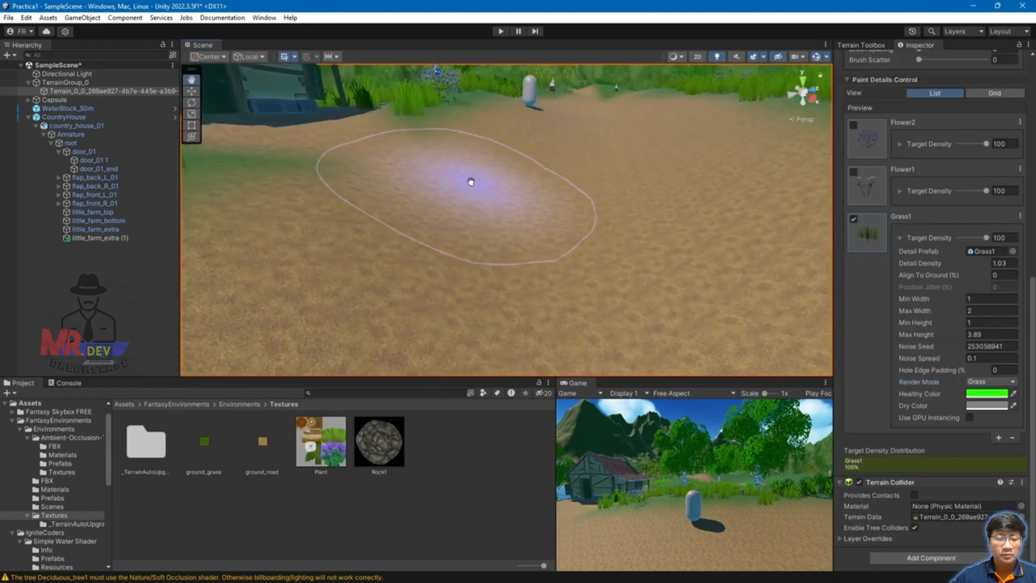
{"action": "middle_click_drag", "start_coordinate": [459, 172], "coordinate": [487, 197]}
{"action": "mouse_move", "coordinate": [636, 252]}
{"action": "left_mouse_down", "text": "alt"}
{"action": "mouse_move", "coordinate": [655, 241]}
{"action": "mouse_move", "coordinate": [614, 243]}
{"action": "mouse_move", "coordinate": [625, 248]}
{"action": "left_mouse_up", "text": "alt"}
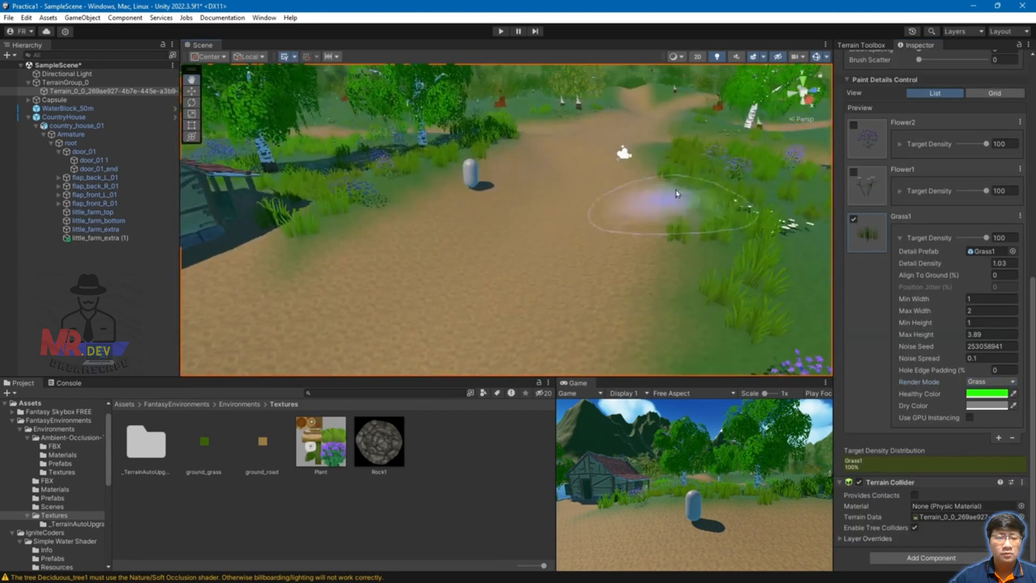
{"action": "mouse_move", "coordinate": [687, 174]}
{"action": "left_mouse_down", "text": "alt"}
{"action": "mouse_move", "coordinate": [684, 216]}
{"action": "mouse_move", "coordinate": [694, 215]}
{"action": "mouse_move", "coordinate": [669, 233]}
{"action": "left_mouse_up", "text": "alt"}
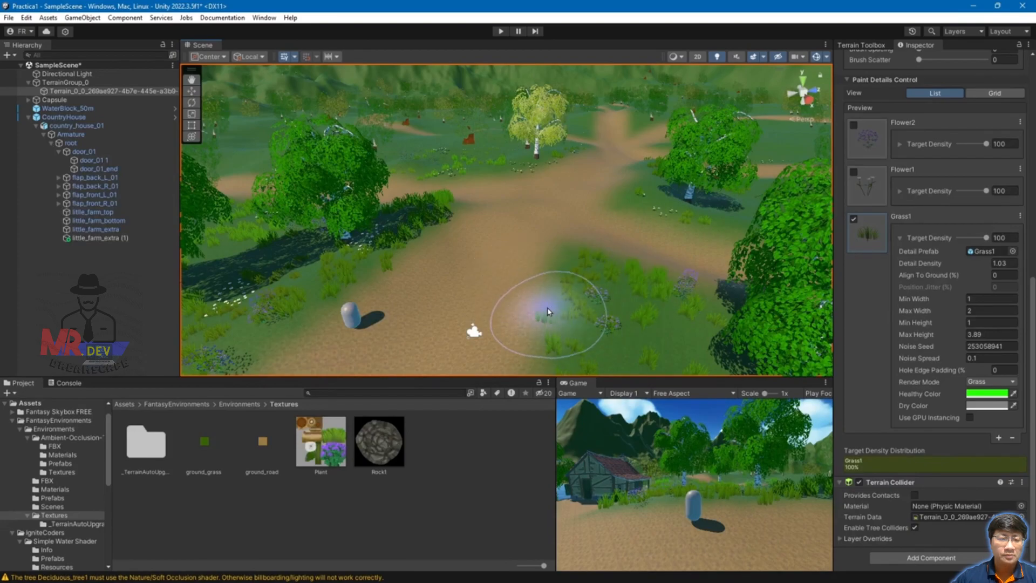
{"action": "left_click_drag", "start_coordinate": [473, 285], "coordinate": [490, 290], "text": "alt"}
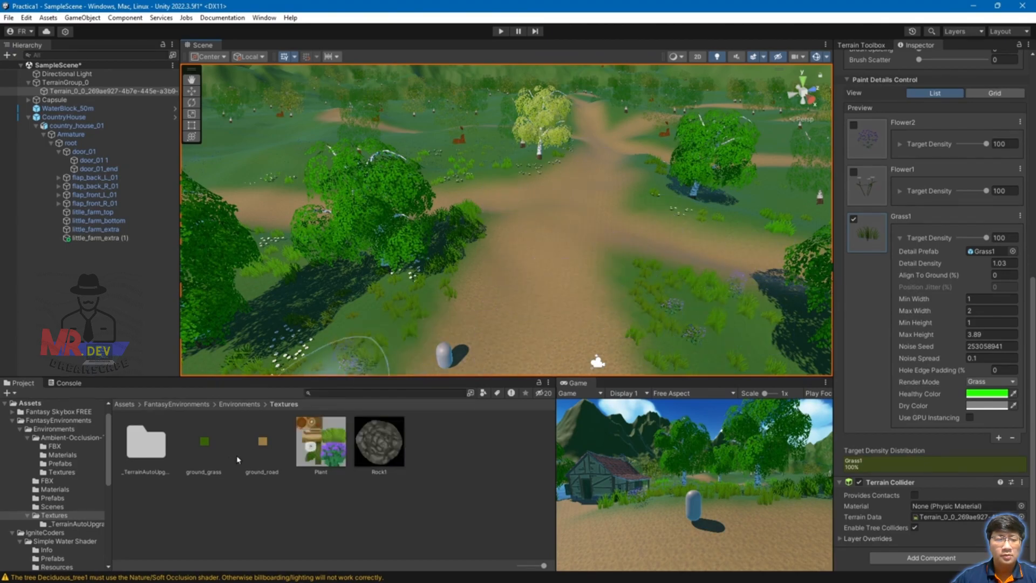
Step: Drag Rock1 from the Environments/Prefabs folder onto the grass beside the dirt path
{"action": "left_click", "coordinate": [238, 404]}
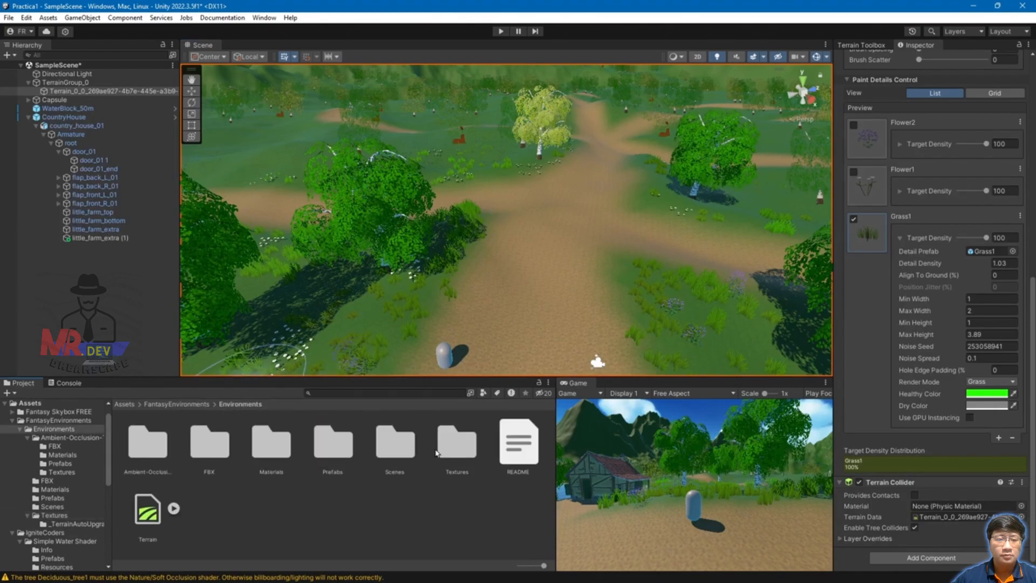
{"action": "double_click", "coordinate": [334, 457]}
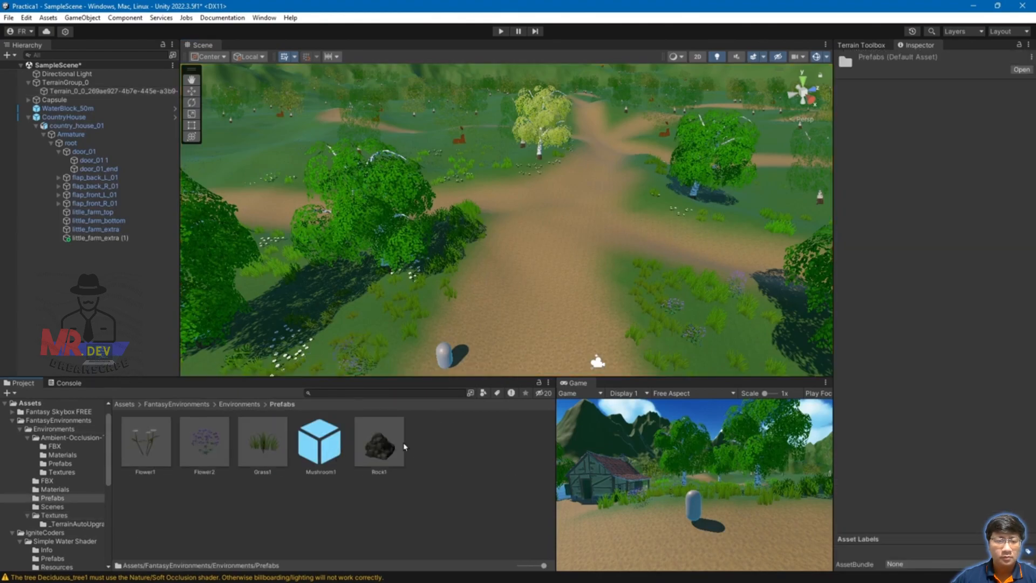
{"action": "left_click", "coordinate": [380, 442]}
{"action": "left_click_drag", "start_coordinate": [387, 445], "coordinate": [672, 285]}
{"action": "left_click_drag", "start_coordinate": [673, 285], "coordinate": [722, 191], "text": "alt"}
Step: Sink Rock1 lower into the ground, then reselect the terrain for detail painting
{"action": "left_click_drag", "start_coordinate": [768, 242], "coordinate": [626, 232], "text": "alt"}
{"action": "scroll", "coordinate": [452, 188], "scroll_direction": "down", "scroll_amount": 3}
{"action": "scroll", "coordinate": [522, 166], "scroll_direction": "up", "scroll_amount": 5}
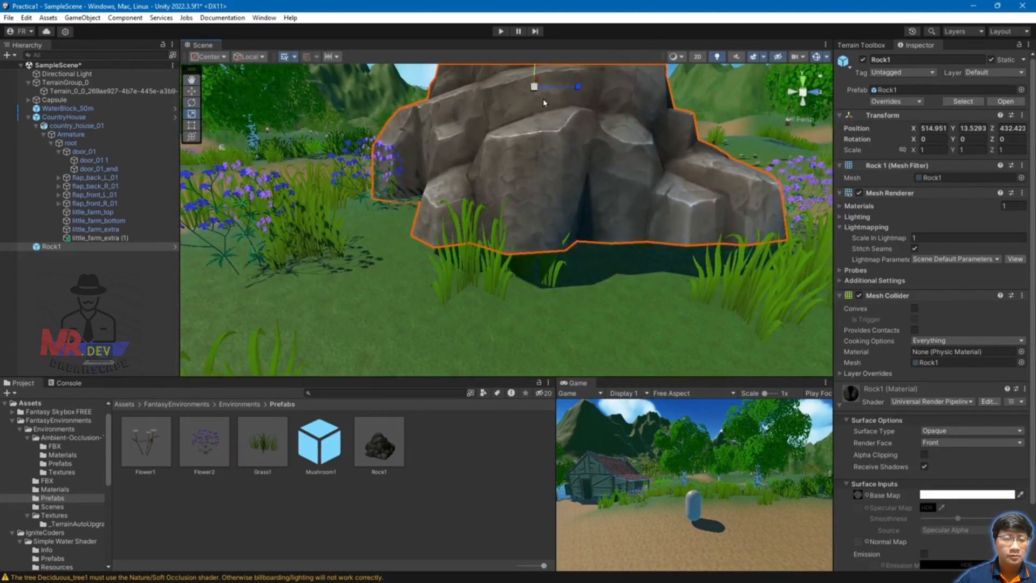
{"action": "left_click_drag", "start_coordinate": [534, 74], "coordinate": [536, 108]}
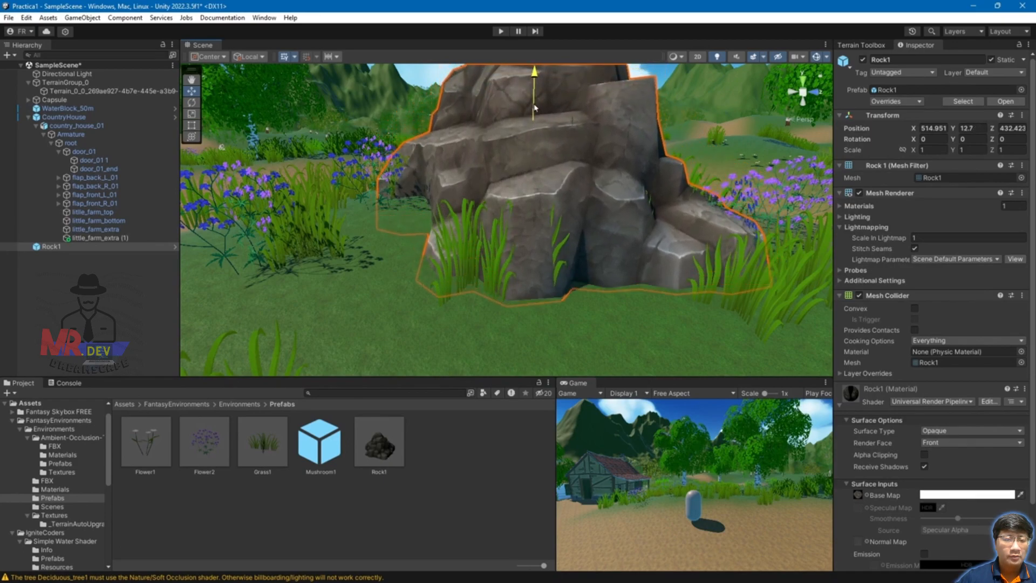
{"action": "right_click_drag", "start_coordinate": [622, 272], "coordinate": [667, 268]}
{"action": "scroll", "coordinate": [539, 286], "scroll_direction": "down", "scroll_amount": 8}
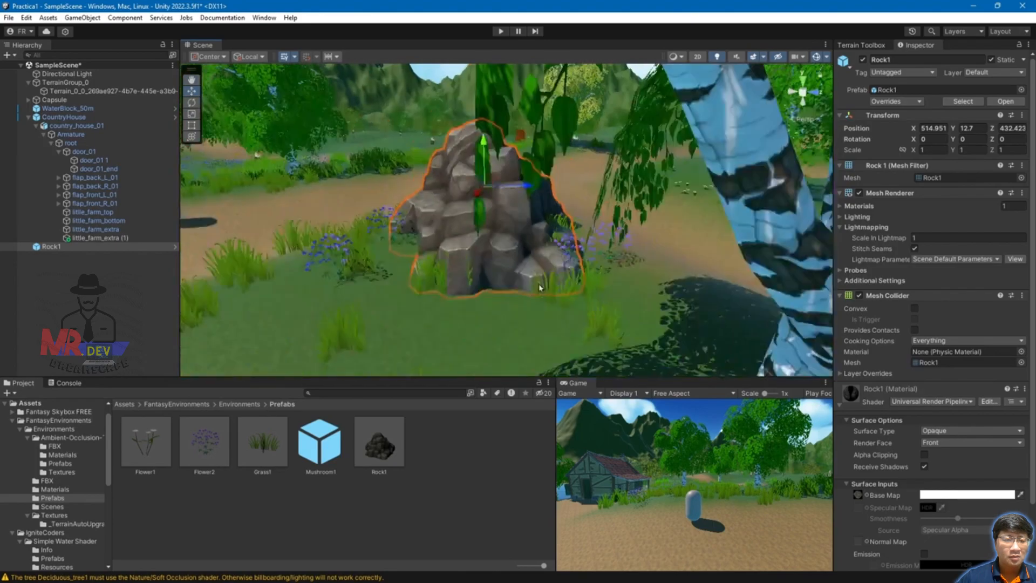
{"action": "right_click_drag", "start_coordinate": [540, 287], "coordinate": [530, 273]}
{"action": "key", "text": "a"}
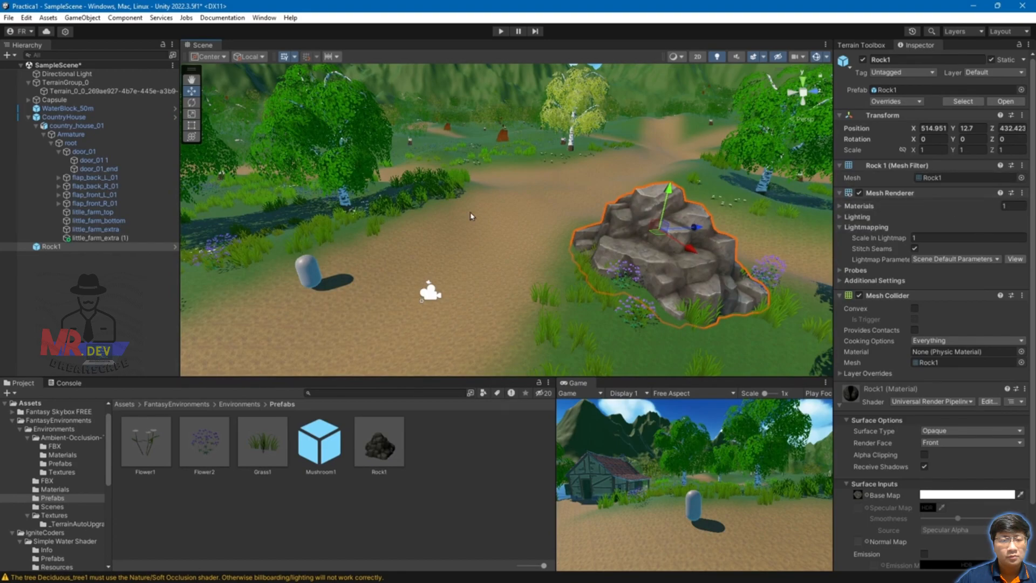
{"action": "left_click", "coordinate": [489, 218]}
{"action": "left_click", "coordinate": [950, 152]}
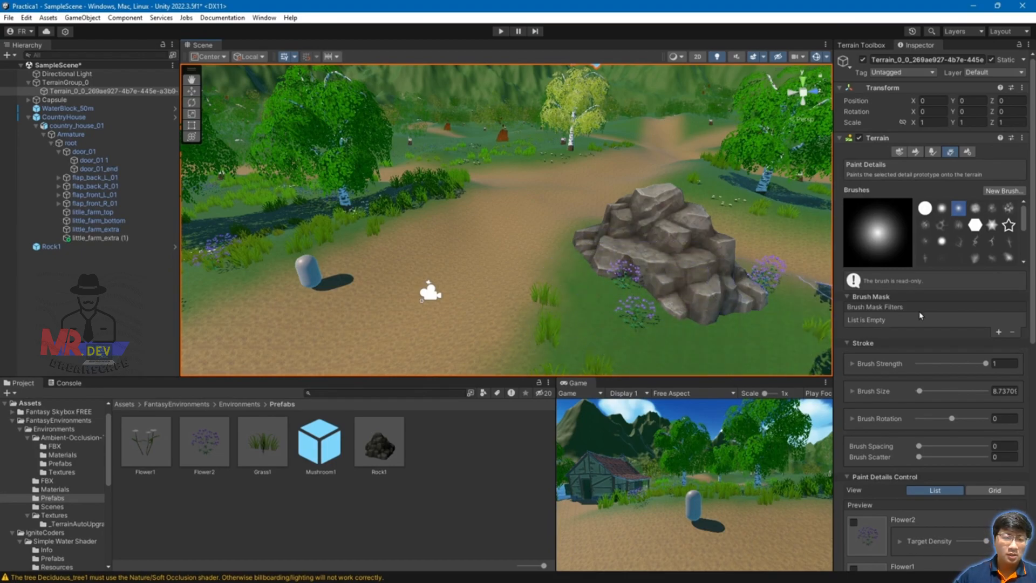
Step: Tick Flower1 and Flower2 alongside Grass1, then bring the house into view
{"action": "scroll", "coordinate": [863, 280], "scroll_direction": "down", "scroll_amount": 10}
{"action": "left_click", "coordinate": [853, 220]}
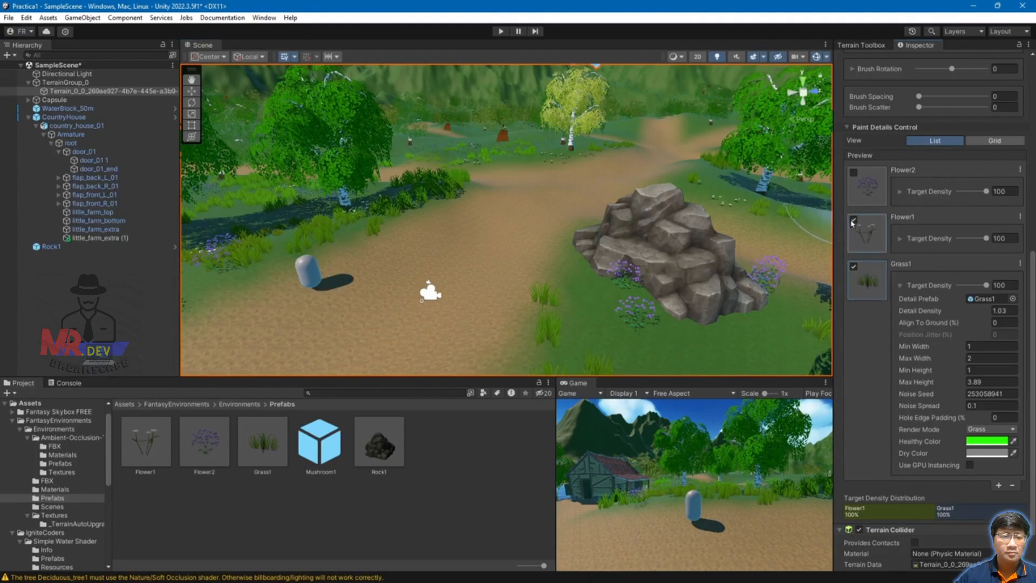
{"action": "left_click", "coordinate": [853, 173]}
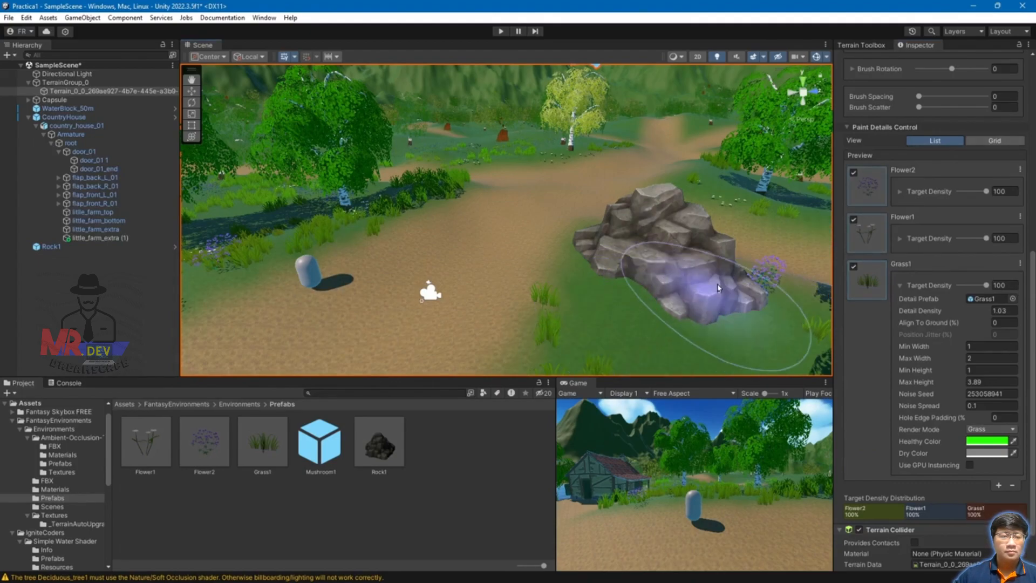
{"action": "right_click_drag", "start_coordinate": [647, 302], "coordinate": [780, 319]}
{"action": "scroll", "coordinate": [747, 288], "scroll_direction": "down", "scroll_amount": 5}
{"action": "scroll", "coordinate": [746, 289], "scroll_direction": "down", "scroll_amount": 2}
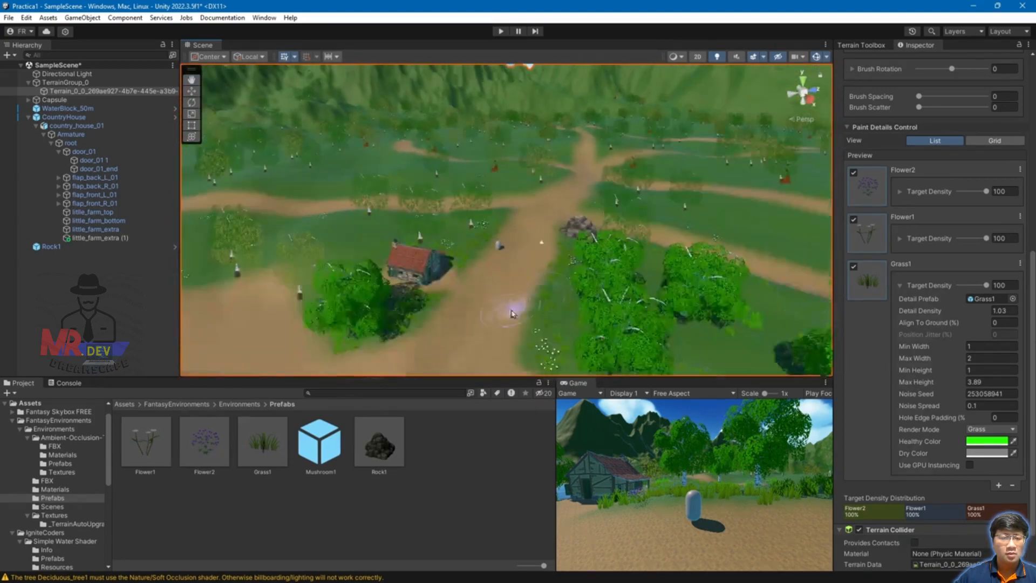
{"action": "middle_click_drag", "start_coordinate": [502, 293], "coordinate": [545, 301]}
{"action": "scroll", "coordinate": [545, 301], "scroll_direction": "up", "scroll_amount": 6}
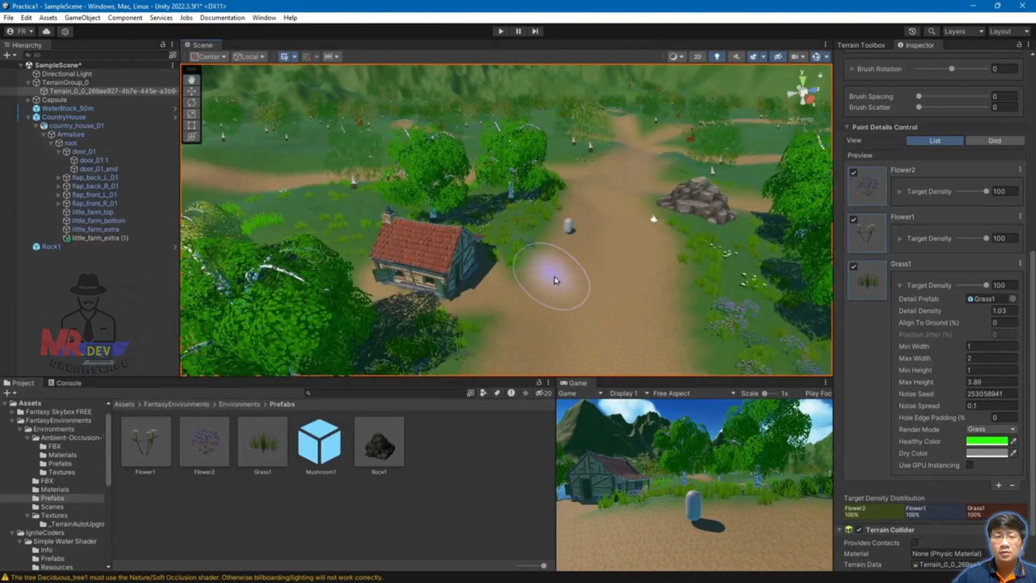
Step: Shrink Rock1 (1) beside the house, lower it onto the ground and move it forward
{"action": "left_click", "coordinate": [438, 351]}
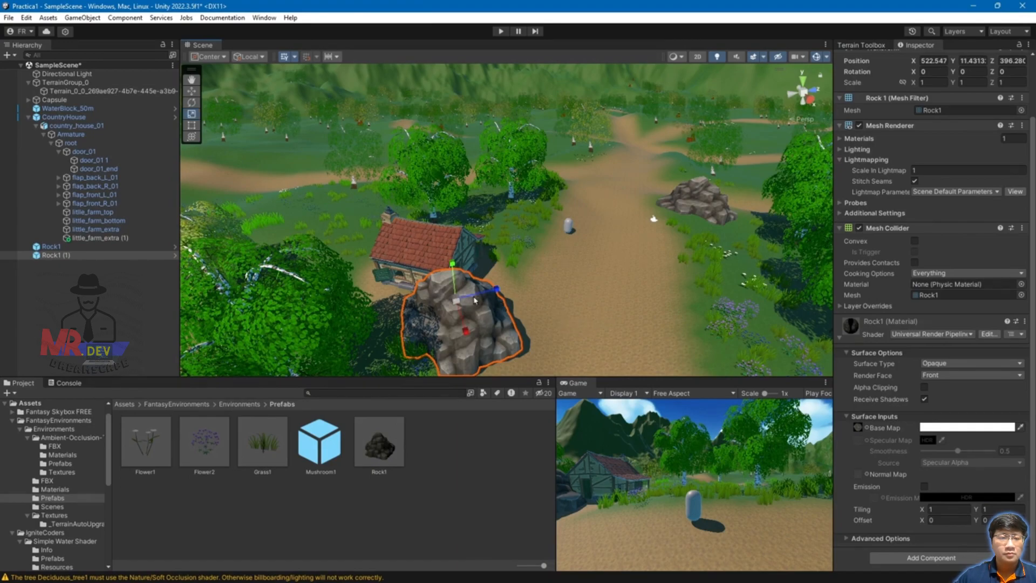
{"action": "left_click_drag", "start_coordinate": [444, 305], "coordinate": [414, 307]}
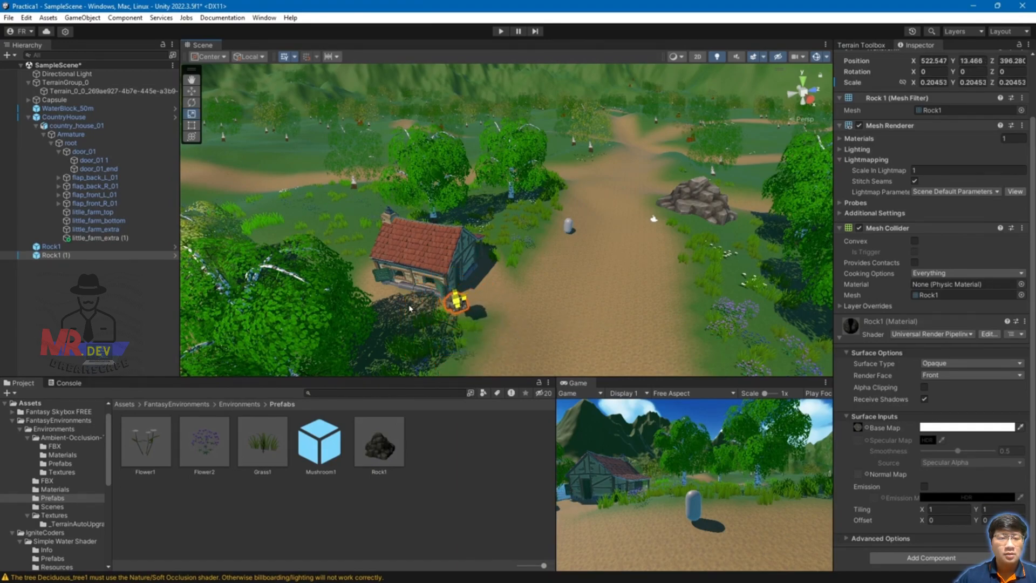
{"action": "middle_click_drag", "start_coordinate": [601, 305], "coordinate": [578, 284]}
{"action": "left_click_drag", "start_coordinate": [578, 284], "coordinate": [352, 210], "text": "alt"}
{"action": "middle_click_drag", "start_coordinate": [351, 210], "coordinate": [517, 240]}
{"action": "key", "text": "f"}
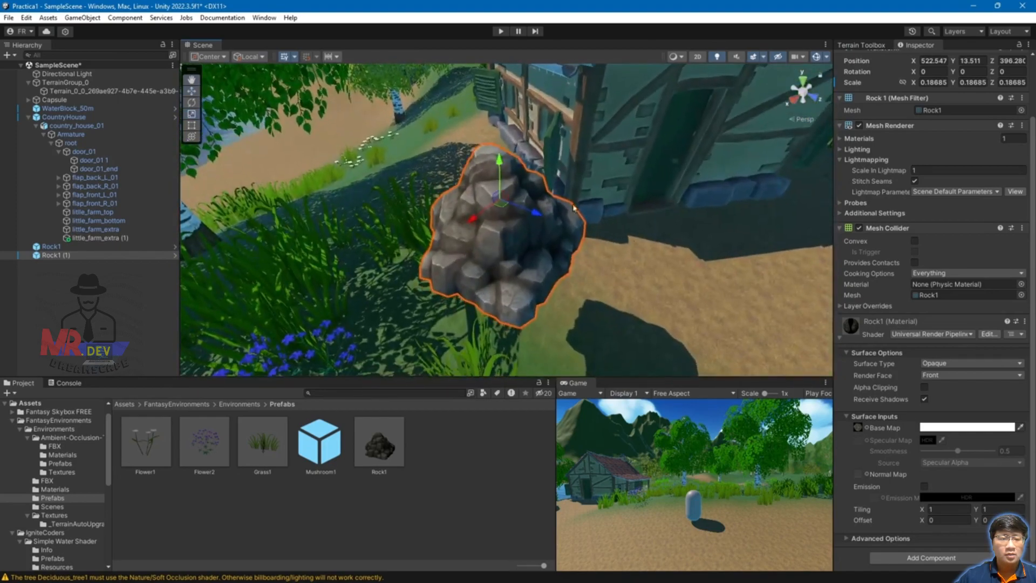
{"action": "left_click_drag", "start_coordinate": [503, 175], "coordinate": [501, 261]}
{"action": "middle_click_drag", "start_coordinate": [613, 271], "coordinate": [483, 232]}
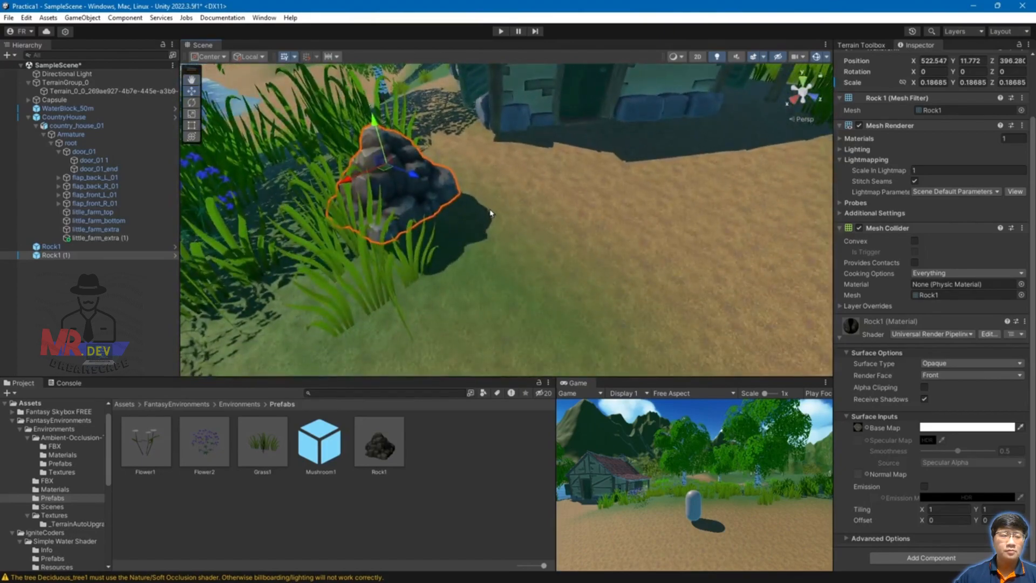
{"action": "left_click_drag", "start_coordinate": [382, 170], "coordinate": [507, 247]}
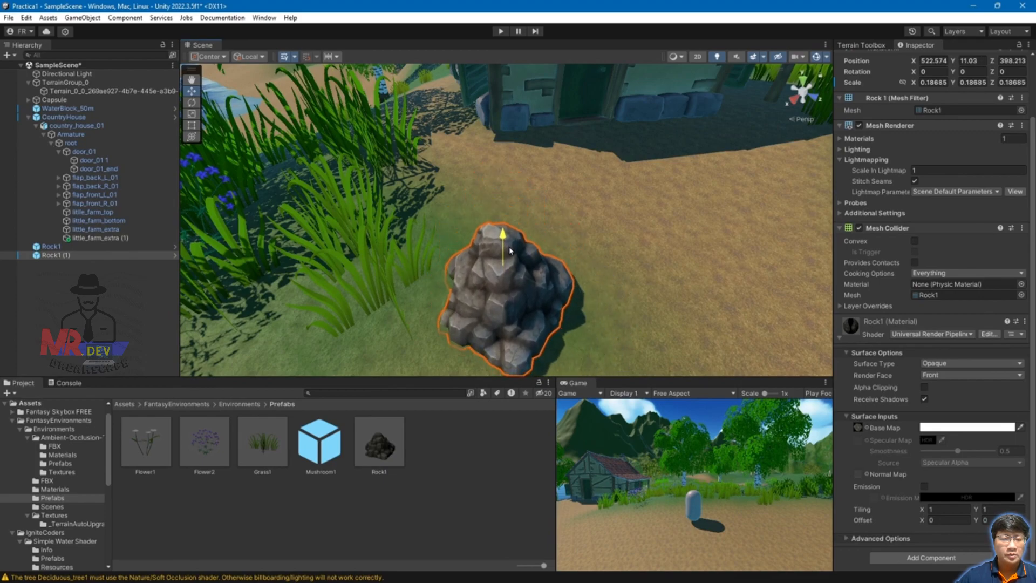
Step: Inspect the rock from several angles and drag another Rock1 in near the house
{"action": "left_click_drag", "start_coordinate": [729, 311], "coordinate": [645, 142], "text": "alt"}
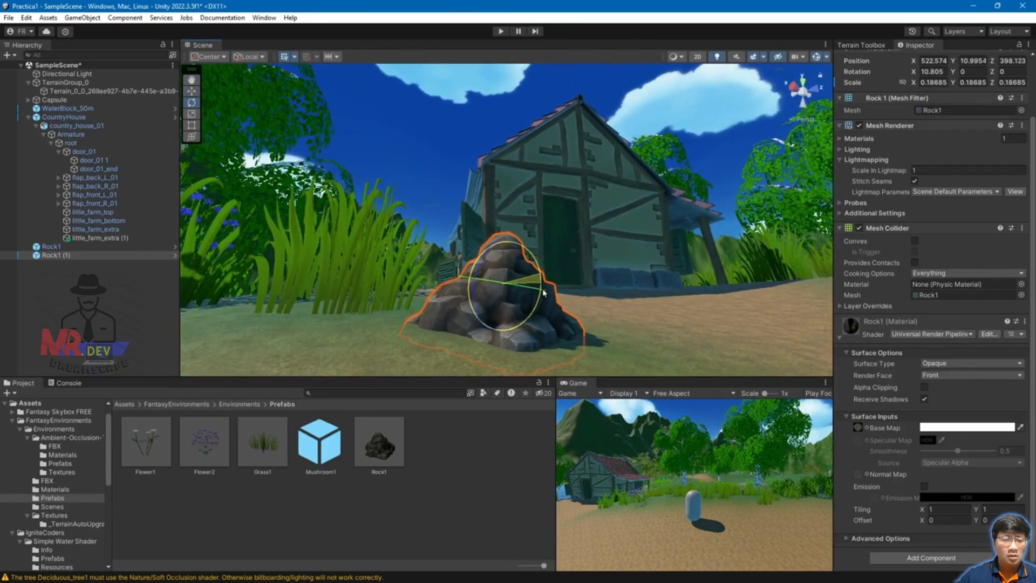
{"action": "left_click_drag", "start_coordinate": [622, 358], "coordinate": [636, 343], "text": "alt"}
{"action": "scroll", "coordinate": [636, 344], "scroll_direction": "down", "scroll_amount": 10}
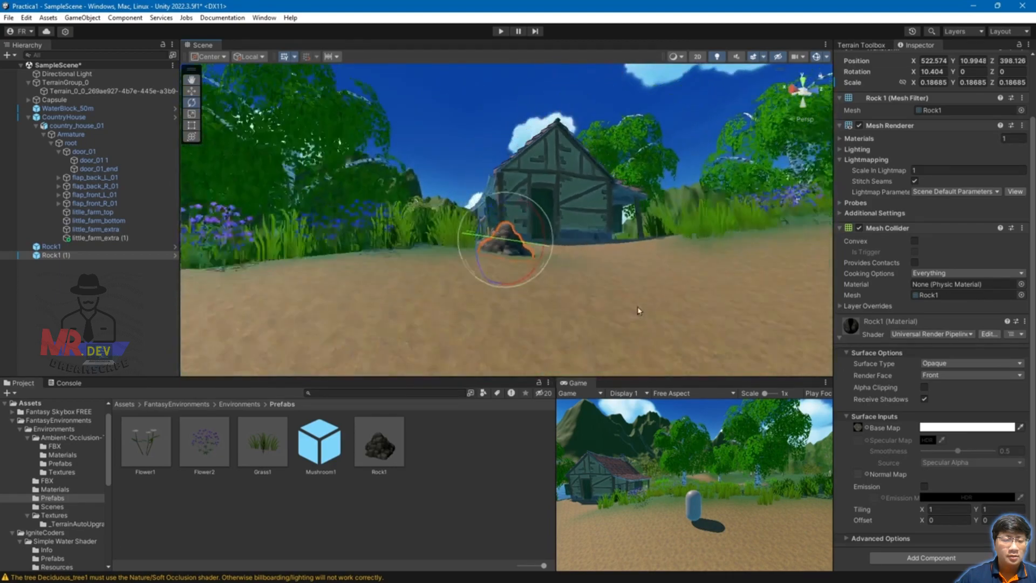
{"action": "left_click_drag", "start_coordinate": [646, 233], "coordinate": [612, 337], "text": "alt"}
{"action": "middle_click_drag", "start_coordinate": [604, 256], "coordinate": [550, 294]}
{"action": "left_click_drag", "start_coordinate": [394, 451], "coordinate": [386, 256]}
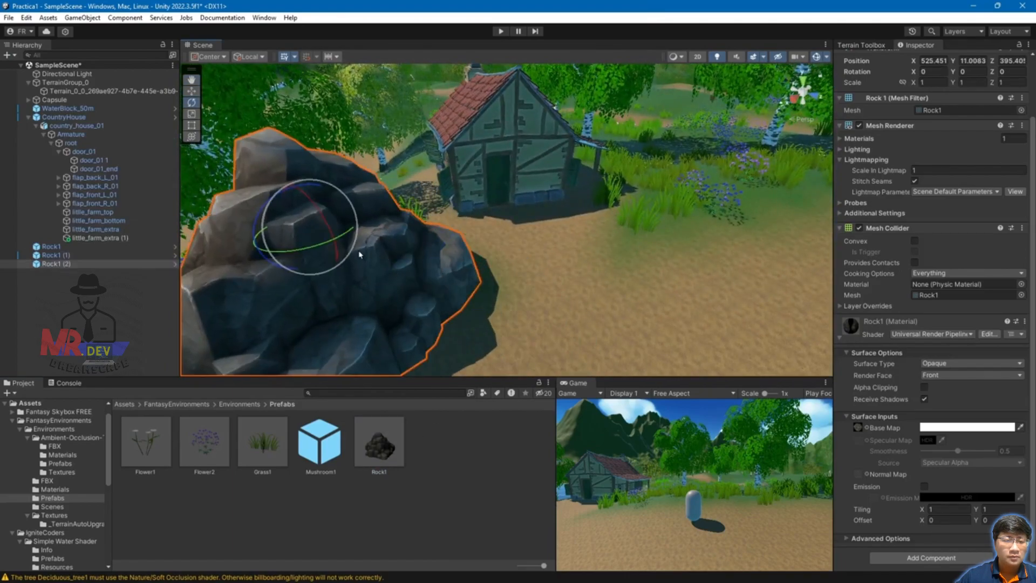
Step: Shrink Rock1 (2) to about 0.116, turn it about 77° on Y, and slide it beside the other rock
{"action": "left_click_drag", "start_coordinate": [309, 228], "coordinate": [241, 213]}
{"action": "key", "text": "e"}
{"action": "left_click_drag", "start_coordinate": [325, 244], "coordinate": [256, 277]}
{"action": "key", "text": "w"}
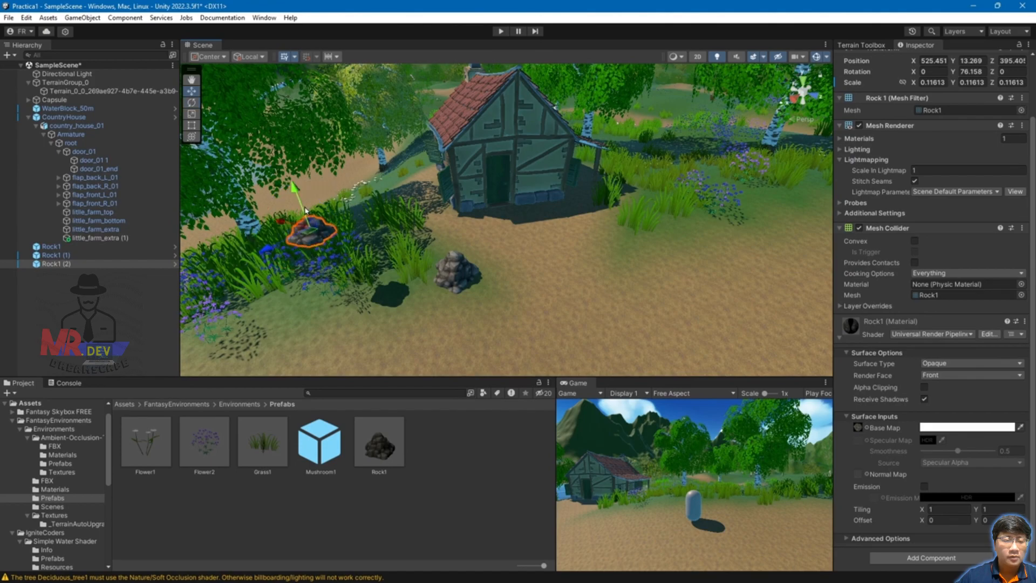
{"action": "left_click_drag", "start_coordinate": [305, 216], "coordinate": [385, 258]}
{"action": "left_click_drag", "start_coordinate": [332, 295], "coordinate": [626, 261]}
{"action": "scroll", "coordinate": [559, 287], "scroll_direction": "up", "scroll_amount": 3}
{"action": "key", "text": "f"}
Step: Tilt Rock1 (2) slightly sideways and settle it lower on the ground
{"action": "left_click_drag", "start_coordinate": [656, 314], "coordinate": [540, 251], "text": "alt"}
{"action": "key", "text": "e"}
{"action": "key", "text": "w"}
{"action": "left_click_drag", "start_coordinate": [509, 203], "coordinate": [512, 213]}
Step: Orbit around the rock to view the water, grass, path and house front
{"action": "left_click_drag", "start_coordinate": [550, 267], "coordinate": [400, 322], "text": "alt"}
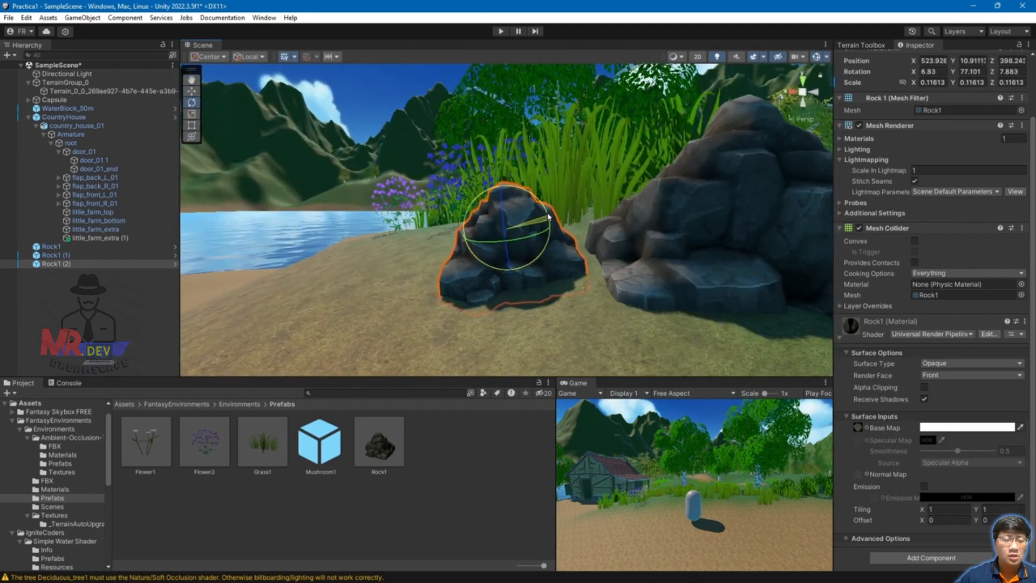
{"action": "left_click_drag", "start_coordinate": [549, 217], "coordinate": [717, 242], "text": "alt"}
{"action": "scroll", "coordinate": [718, 242], "scroll_direction": "down", "scroll_amount": 5}
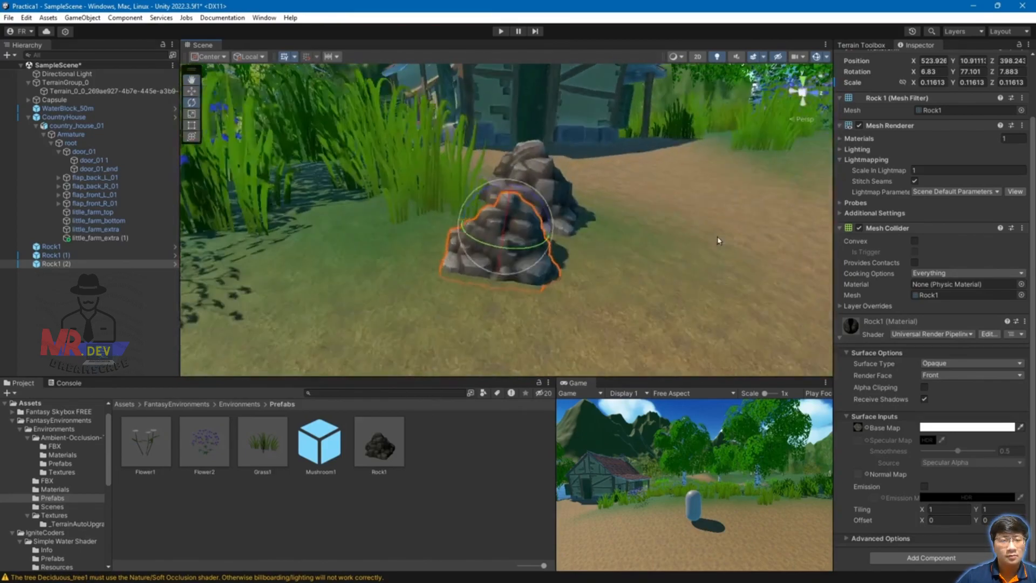
{"action": "scroll", "coordinate": [717, 244], "scroll_direction": "down", "scroll_amount": 2}
{"action": "left_click_drag", "start_coordinate": [564, 260], "coordinate": [630, 224], "text": "alt"}
{"action": "scroll", "coordinate": [631, 224], "scroll_direction": "down", "scroll_amount": 8}
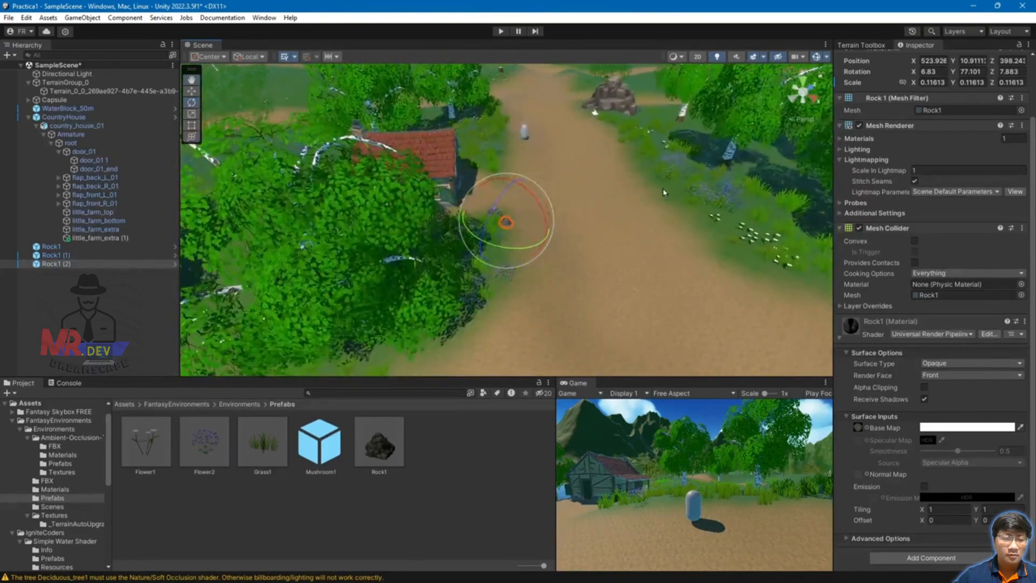
{"action": "scroll", "coordinate": [587, 228], "scroll_direction": "up", "scroll_amount": 8}
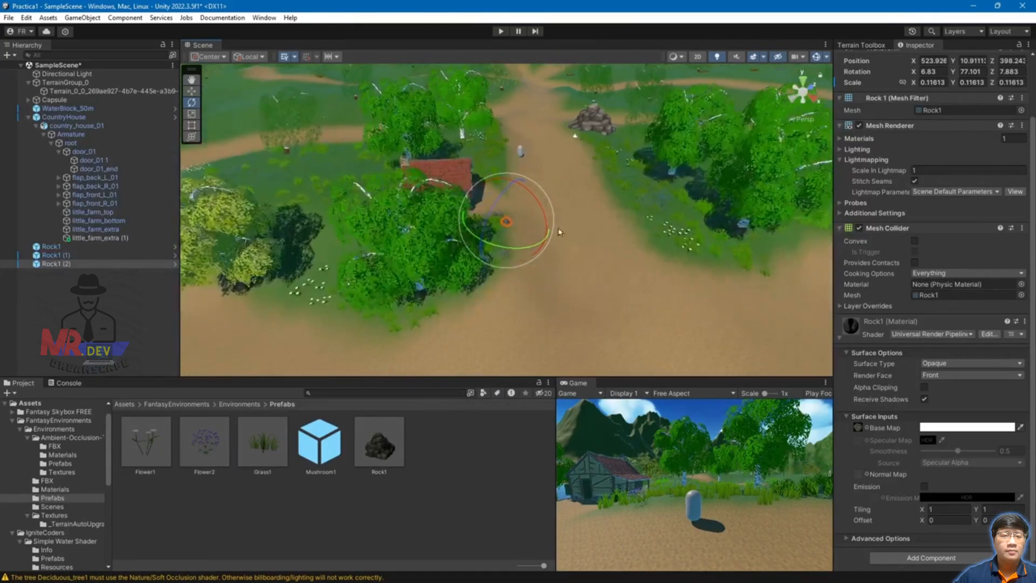
{"action": "left_click_drag", "start_coordinate": [718, 297], "coordinate": [665, 244], "text": "alt"}
{"action": "left_click", "coordinate": [660, 256]}
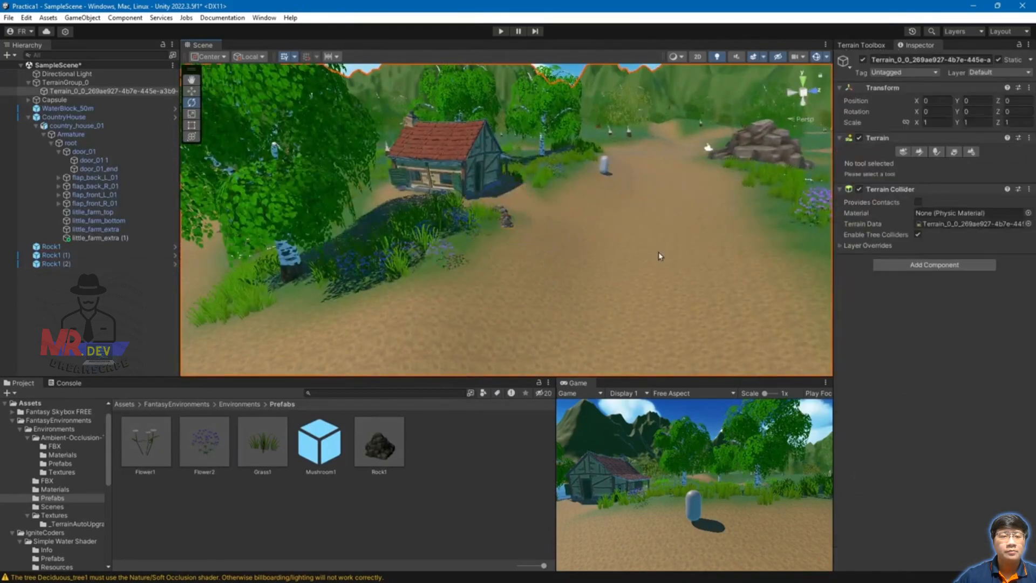
{"action": "left_click_drag", "start_coordinate": [603, 191], "coordinate": [562, 173], "text": "alt"}
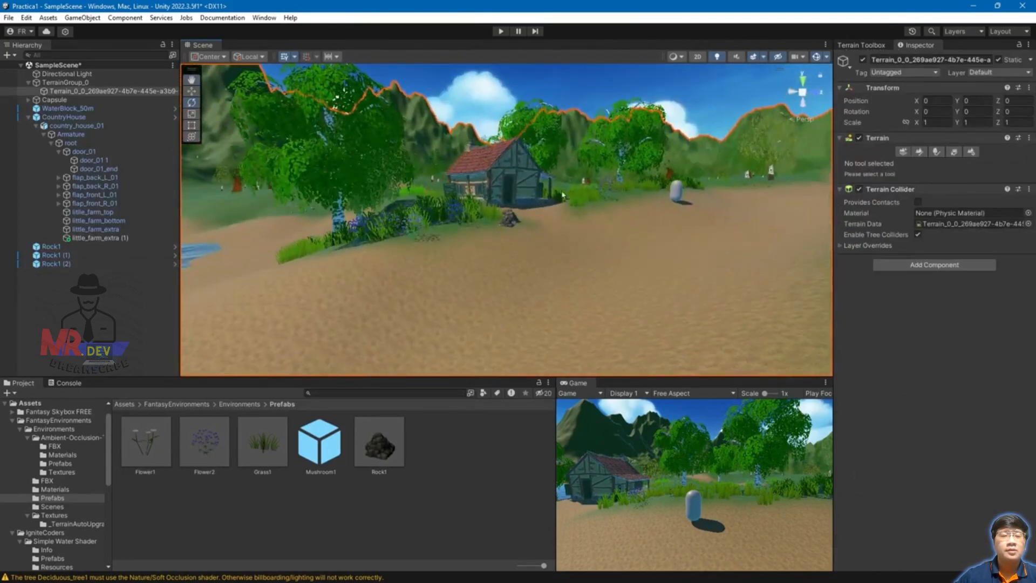
{"action": "middle_click_drag", "start_coordinate": [565, 192], "coordinate": [576, 251]}
{"action": "scroll", "coordinate": [549, 257], "scroll_direction": "up", "scroll_amount": 5}
{"action": "left_click_drag", "start_coordinate": [611, 334], "coordinate": [611, 299], "text": "alt"}
{"action": "middle_click_drag", "start_coordinate": [610, 299], "coordinate": [635, 273]}
{"action": "left_click_drag", "start_coordinate": [636, 273], "coordinate": [634, 303], "text": "alt"}
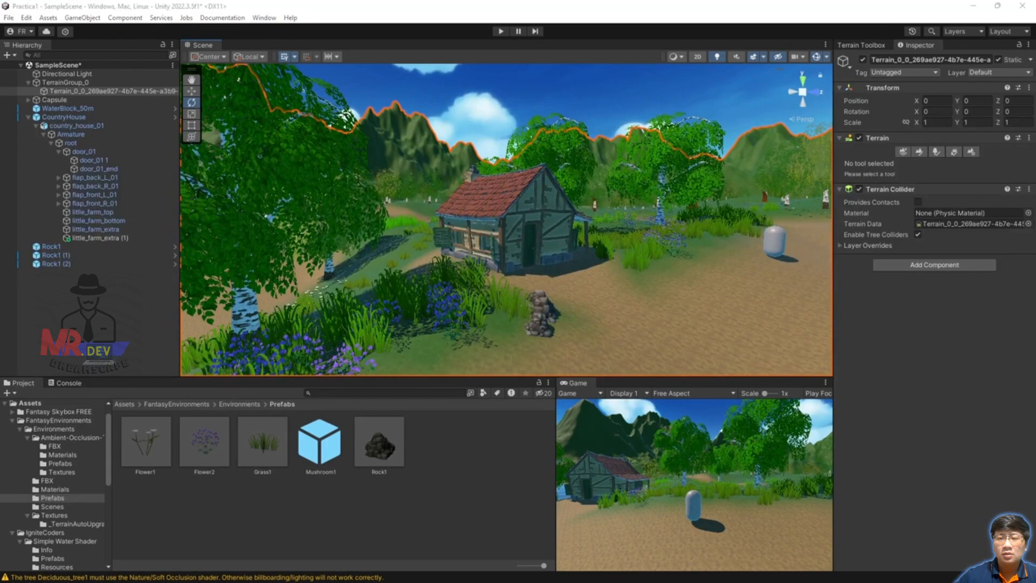
{"action": "left_click", "coordinate": [575, 206]}
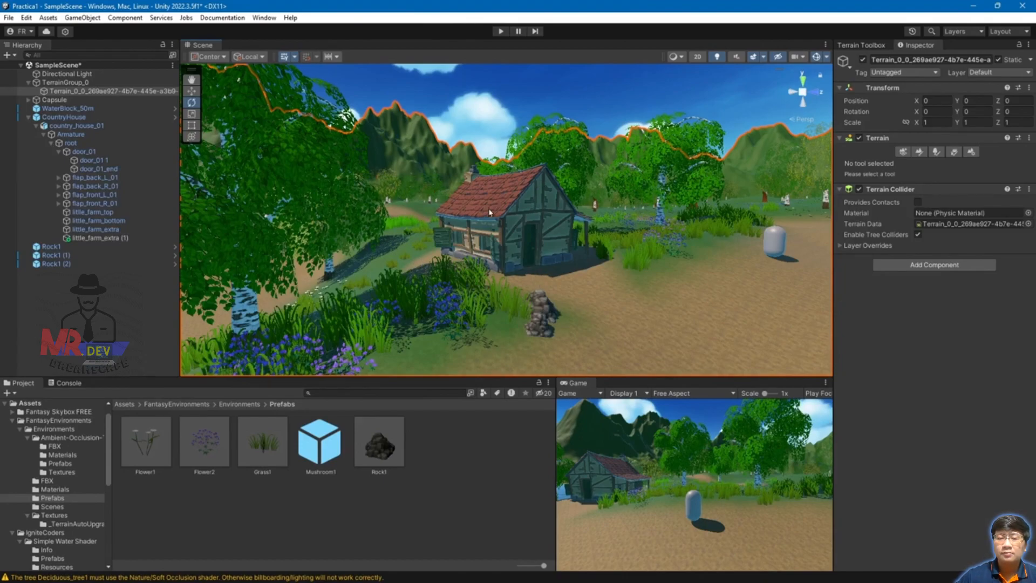
{"action": "right_click_drag", "start_coordinate": [641, 252], "coordinate": [531, 289]}
{"action": "middle_click_drag", "start_coordinate": [531, 289], "coordinate": [459, 307]}
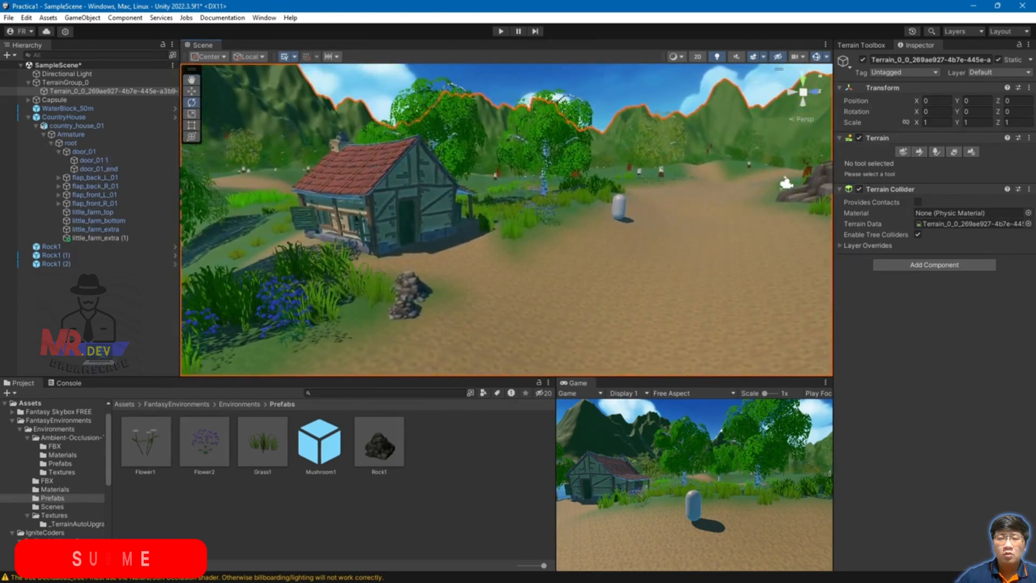